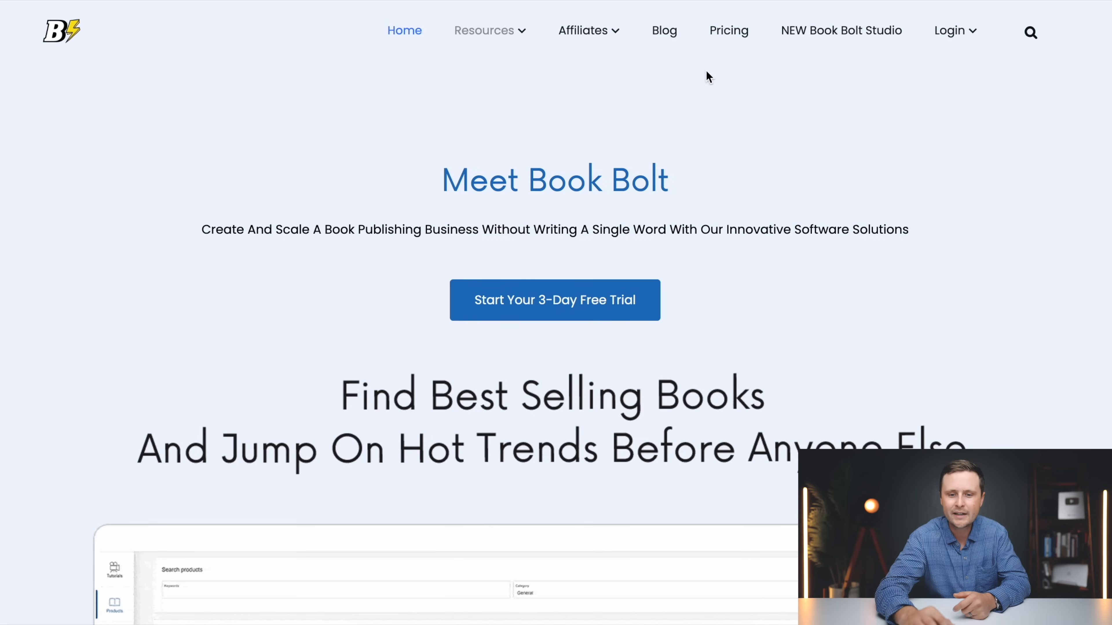
Open the pricing page and compare the monthly Newbie and Pro plans and their included features
click(725, 36)
scroll(1039, 398, down, 3)
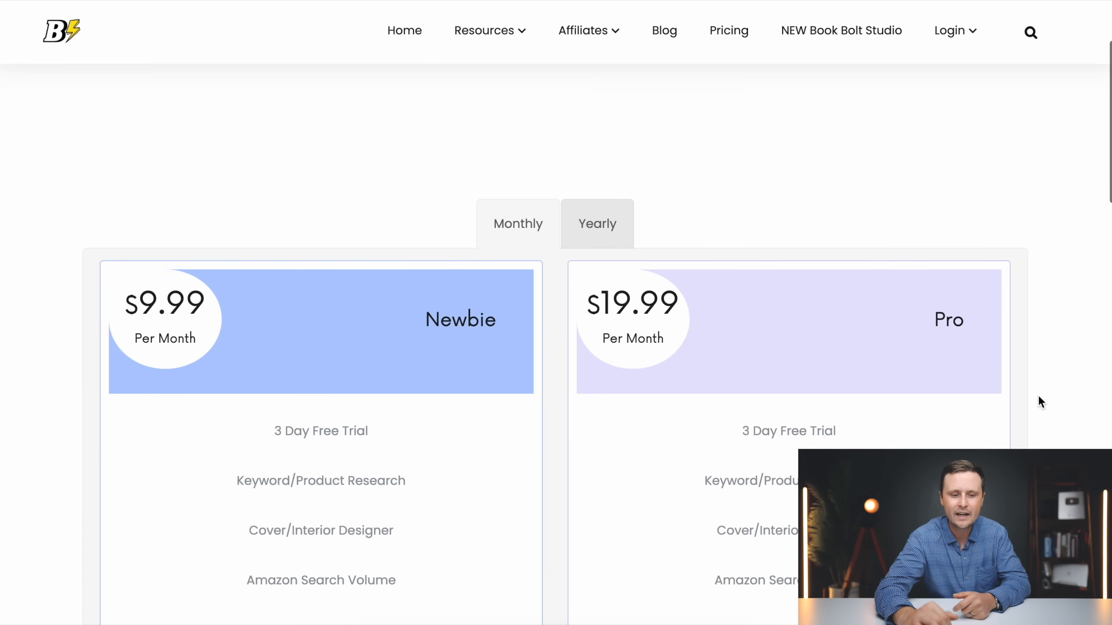
scroll(1038, 396, down, 3)
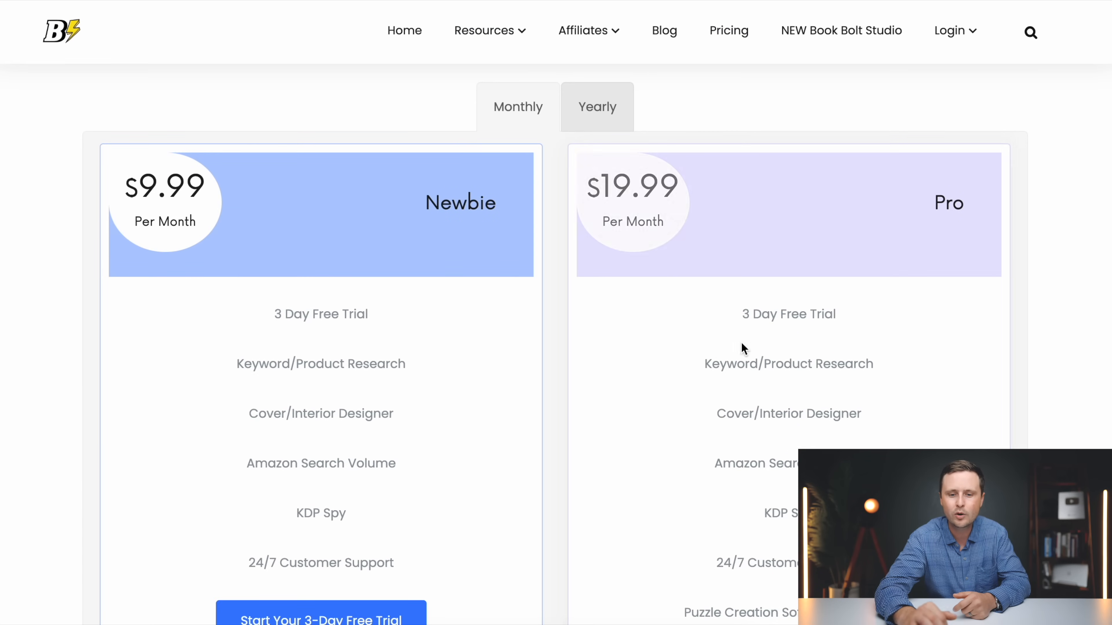
scroll(1046, 383, down, 5)
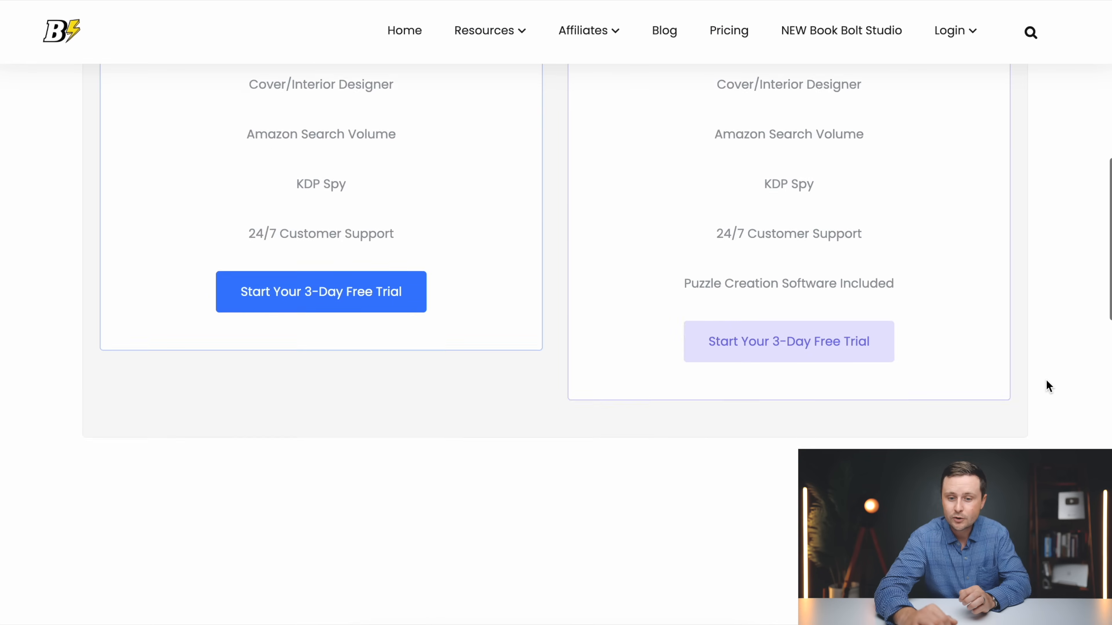
scroll(1046, 385, down, 3)
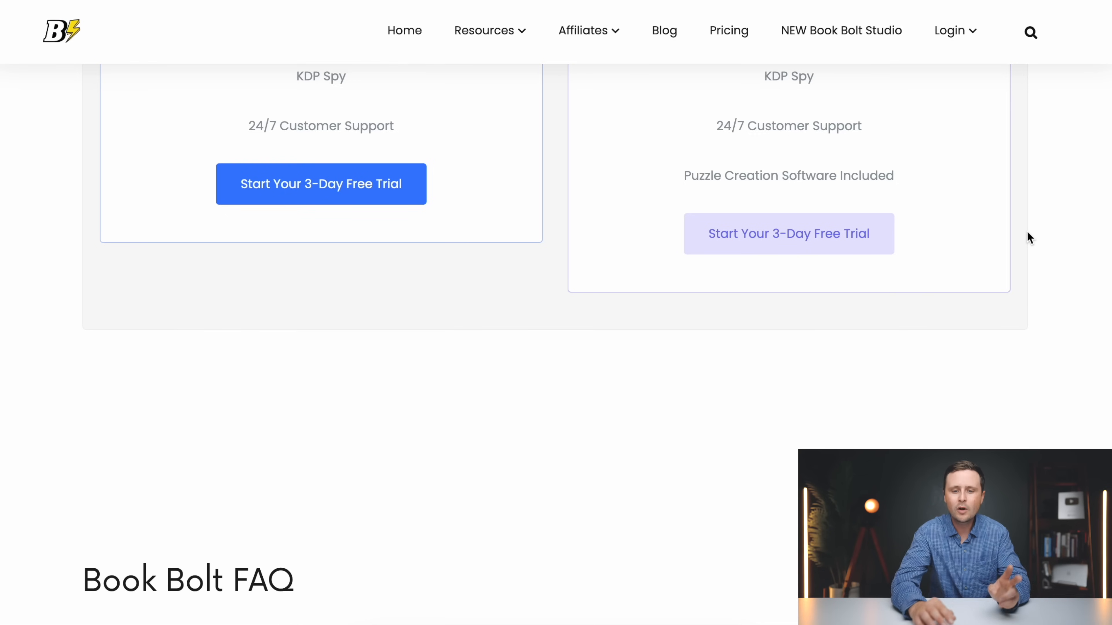
scroll(1027, 232, up, 10)
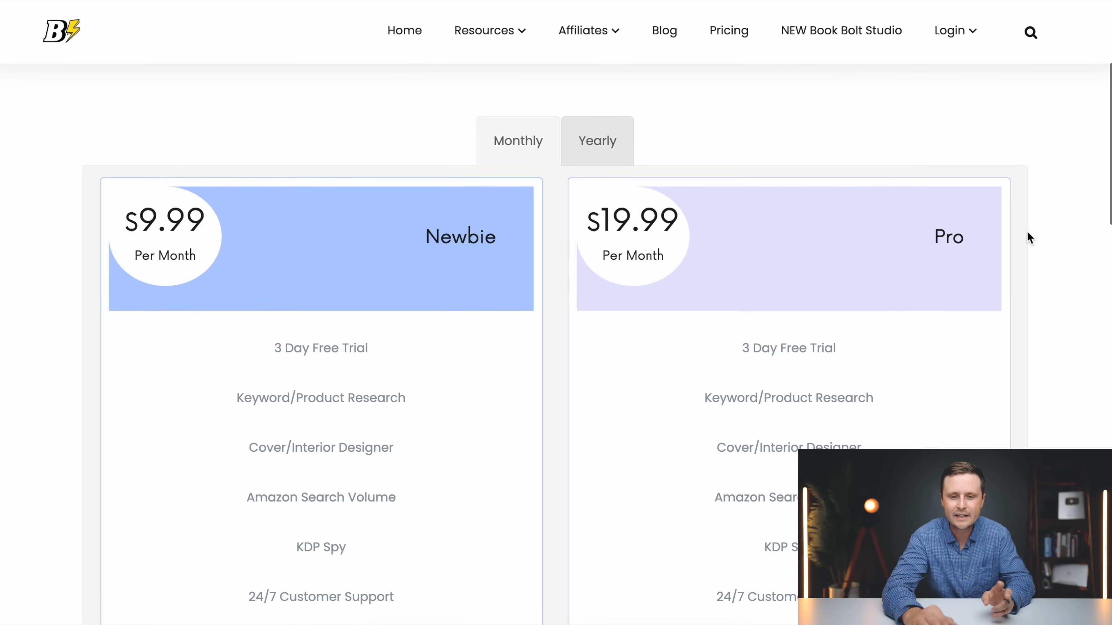
scroll(1038, 228, down, 3)
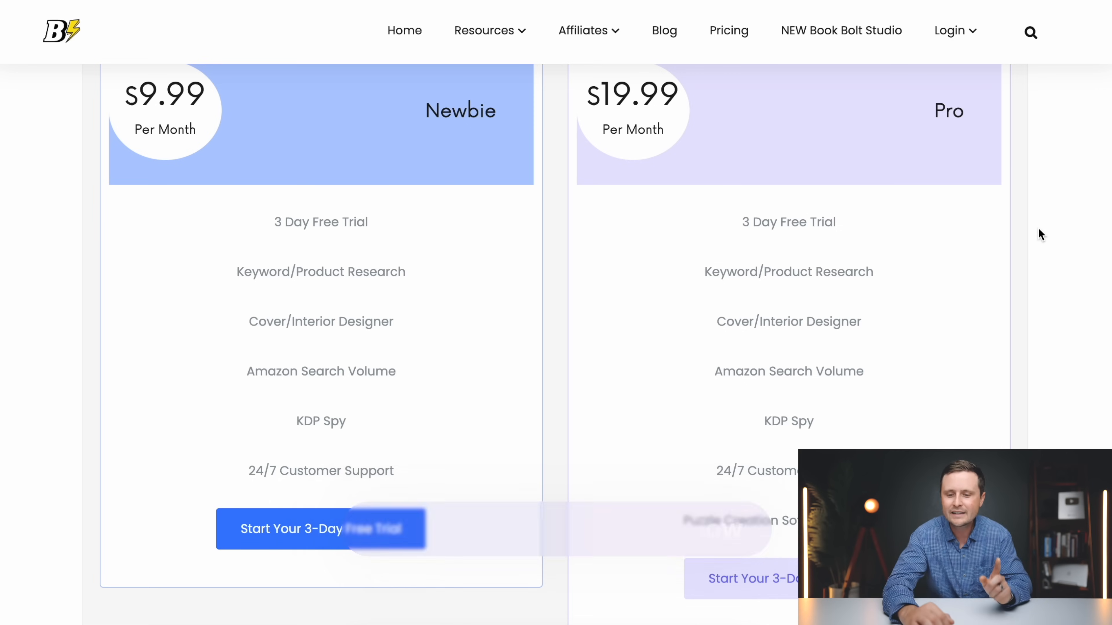
scroll(1038, 229, down, 5)
scroll(1038, 228, down, 1)
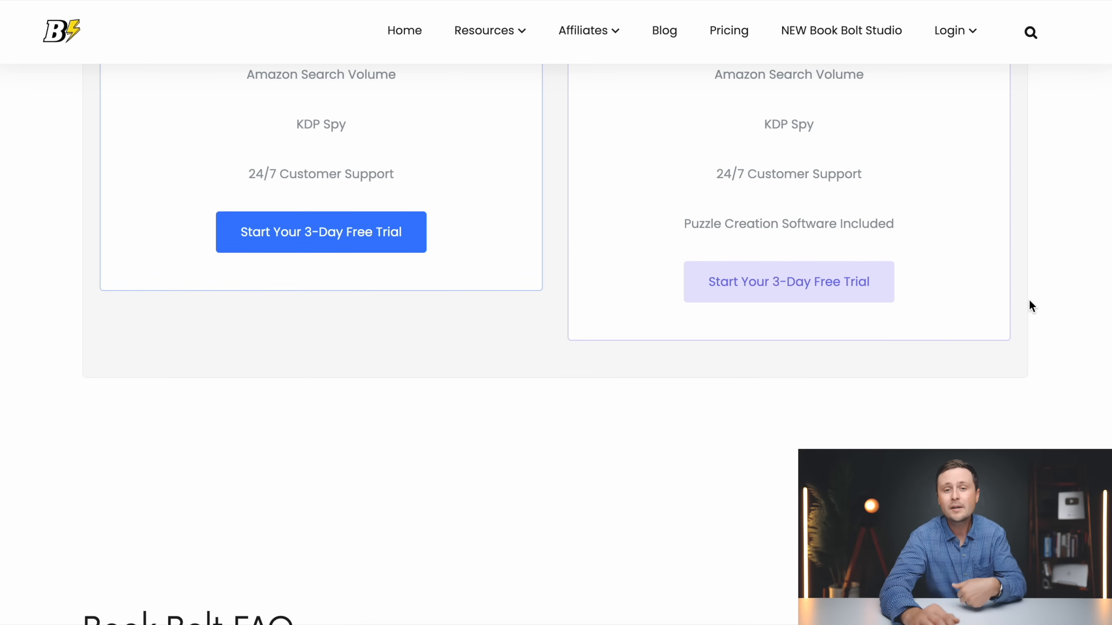
scroll(1028, 306, up, 1)
scroll(1030, 301, up, 15)
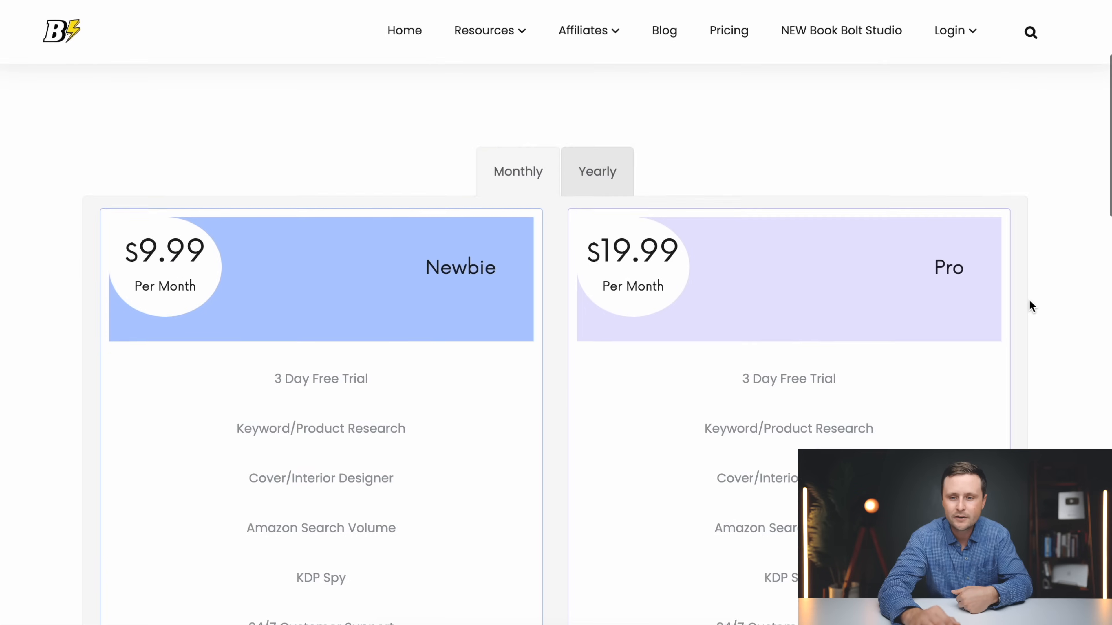
Go to the member login and open the keyword search page among the research tools
mouse_move(948, 50)
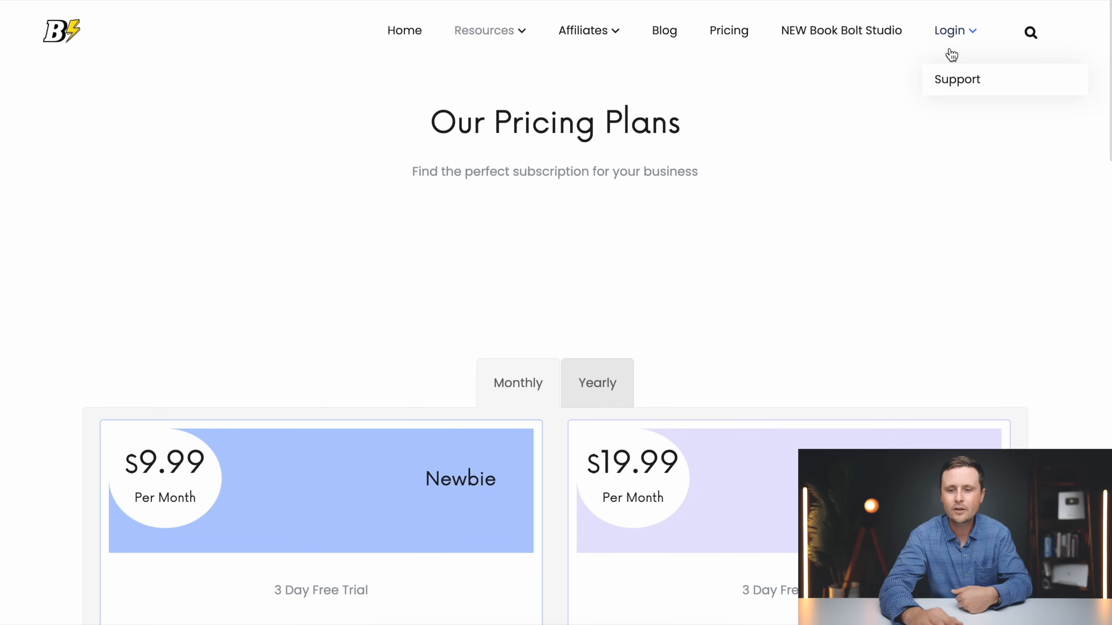
click(948, 32)
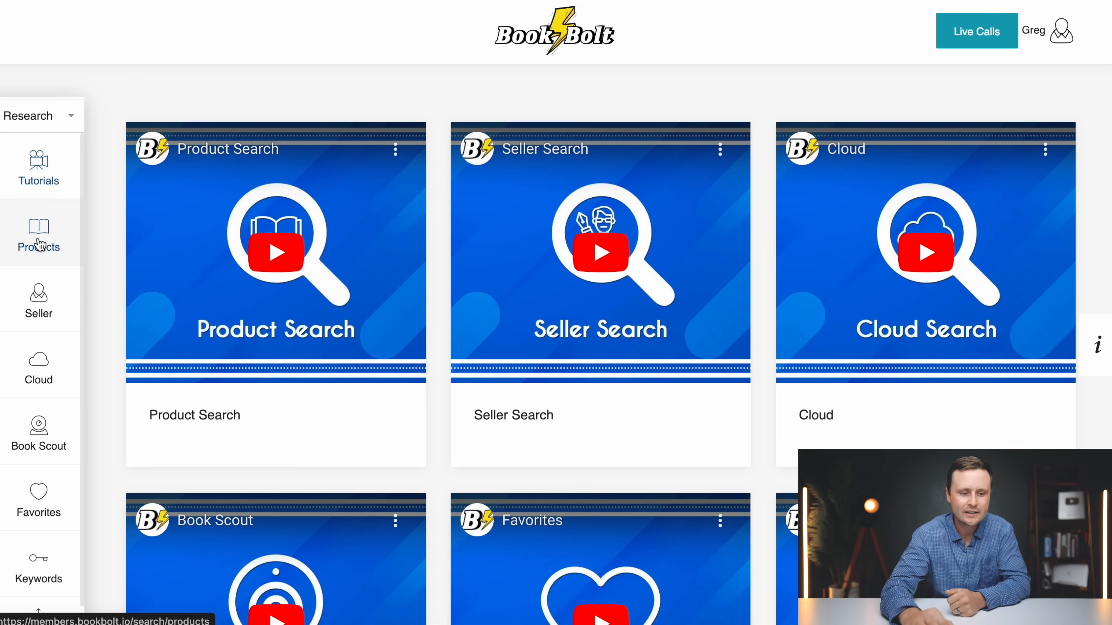
scroll(40, 451, down, 3)
scroll(44, 451, up, 3)
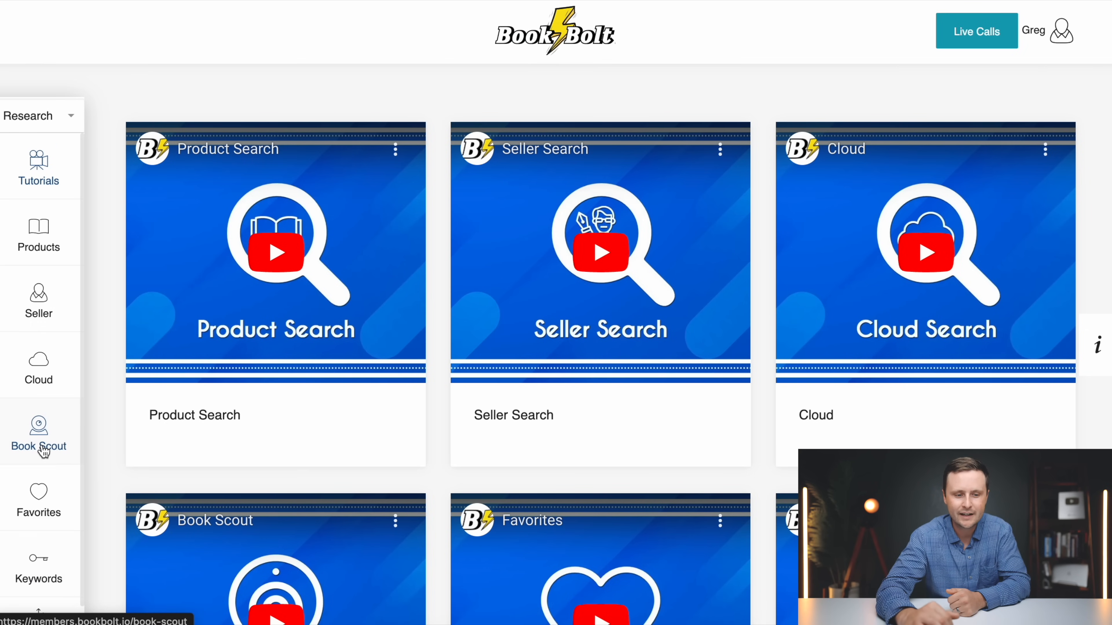
scroll(43, 451, down, 3)
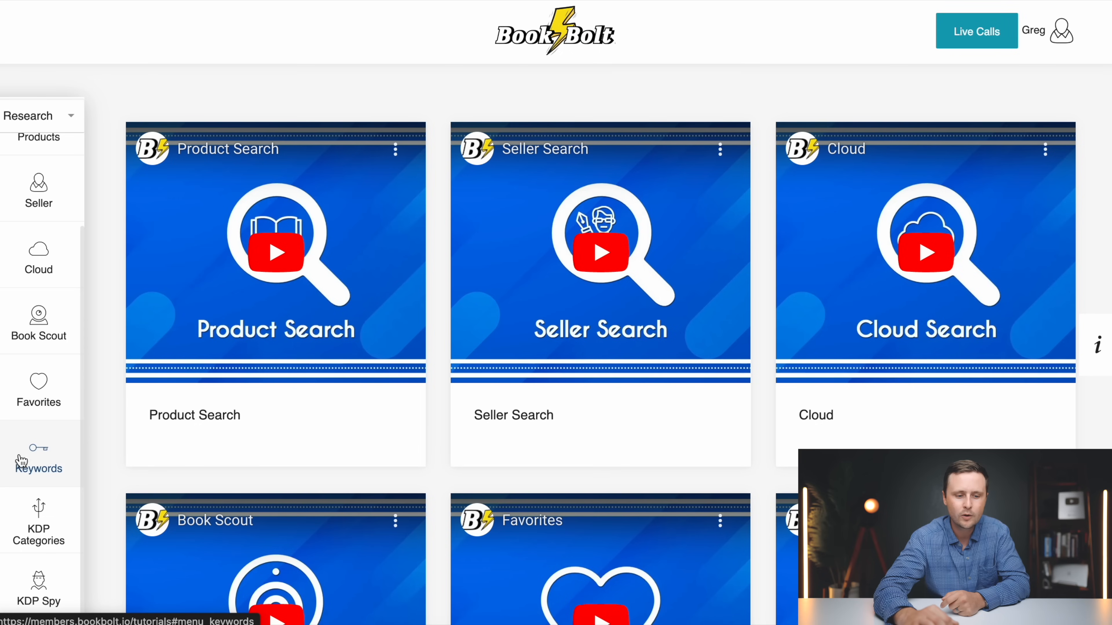
click(41, 463)
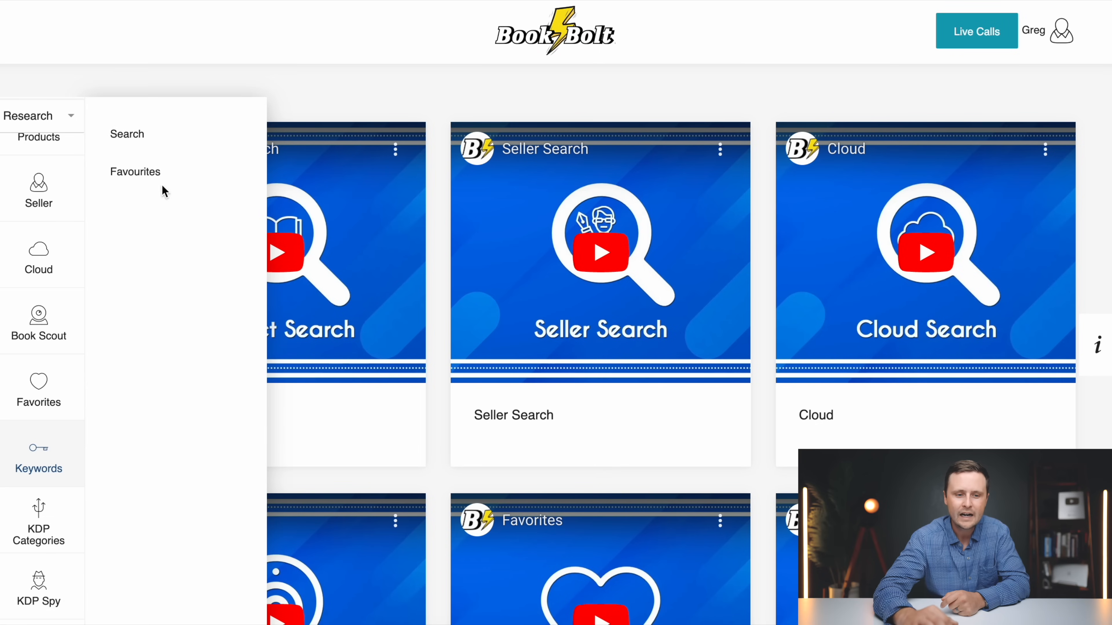
click(132, 140)
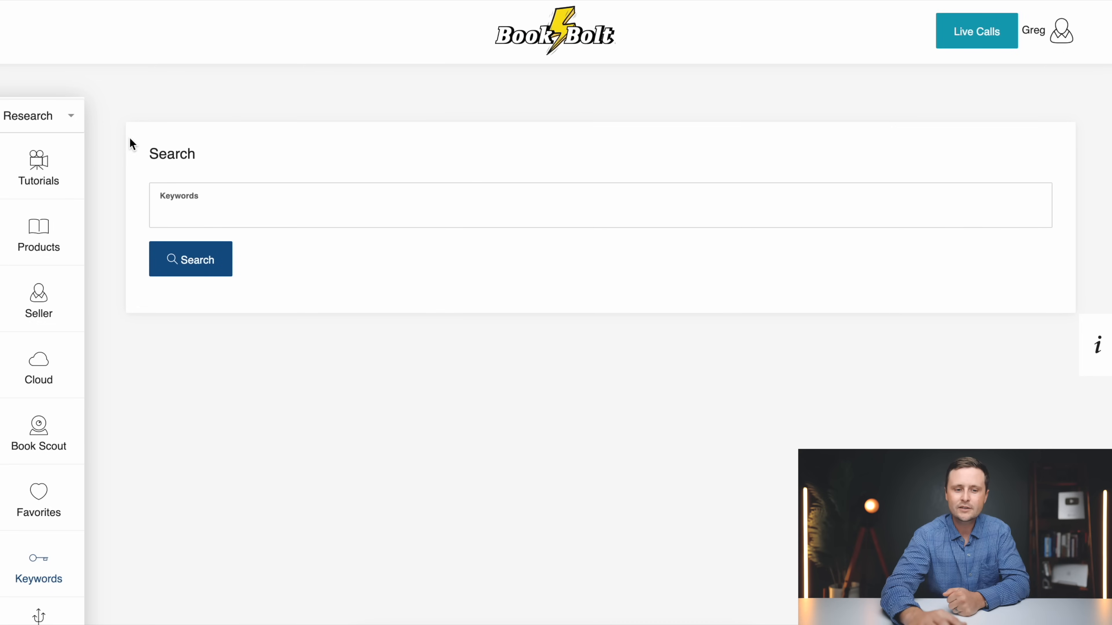
Run a keyword search for "word search"
click(189, 216)
text(word search)
click(187, 261)
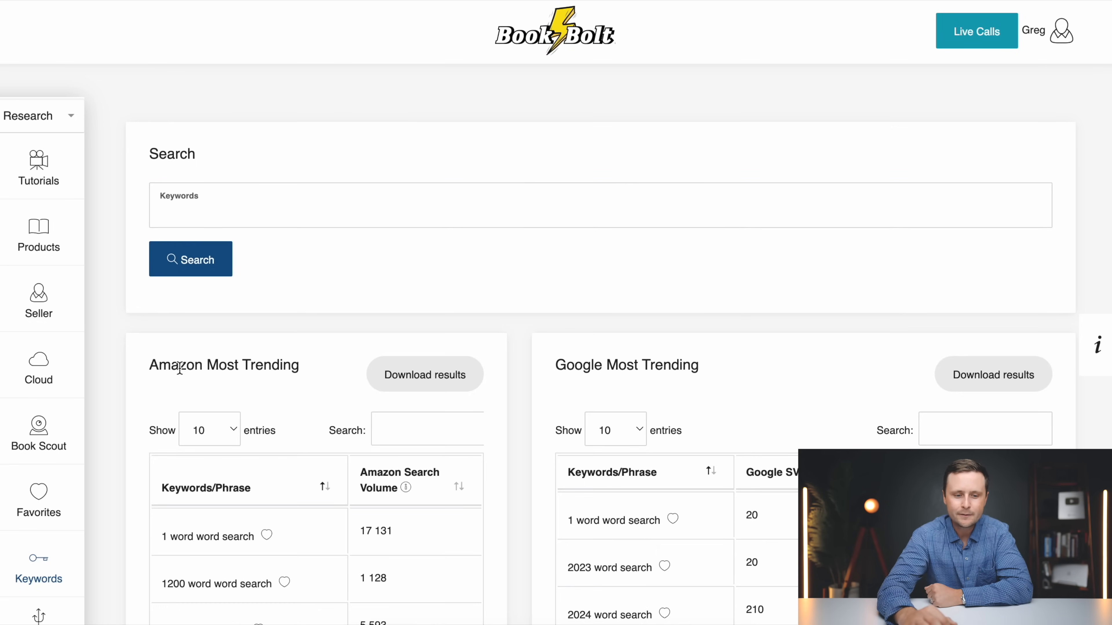
Set the Amazon Most Trending table to show 100 entries
scroll(359, 394, down, 2)
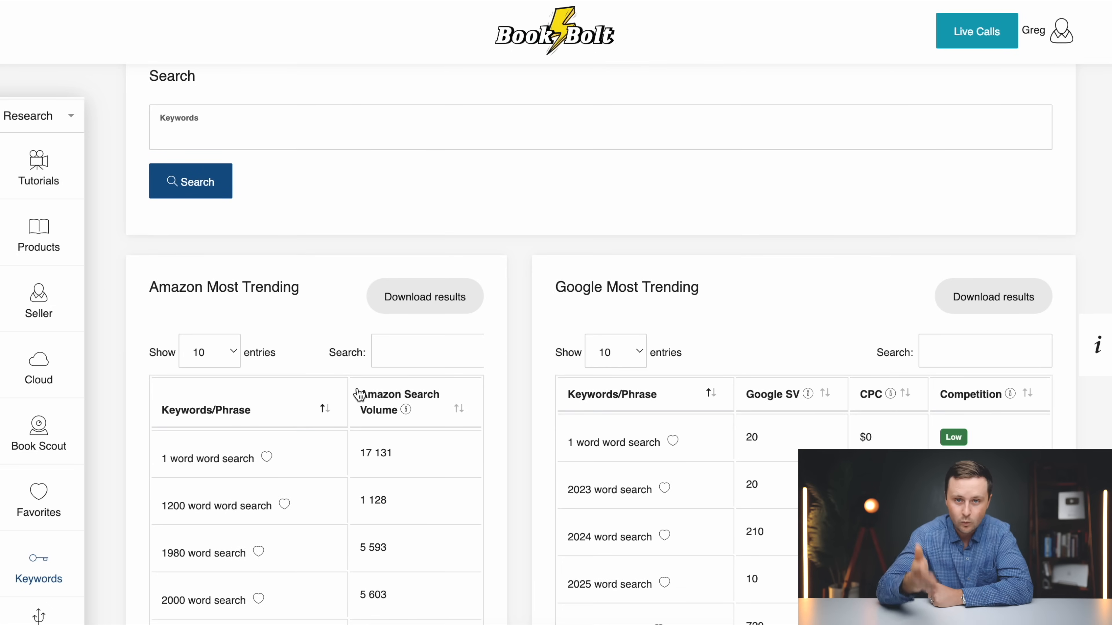
scroll(262, 399, down, 2)
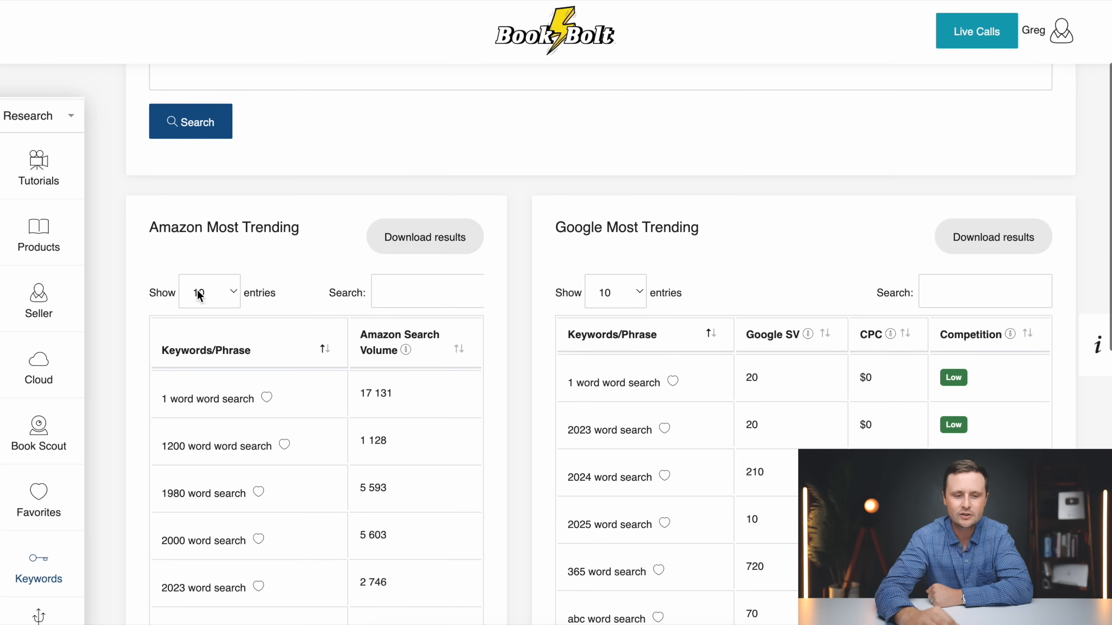
click(218, 291)
click(203, 344)
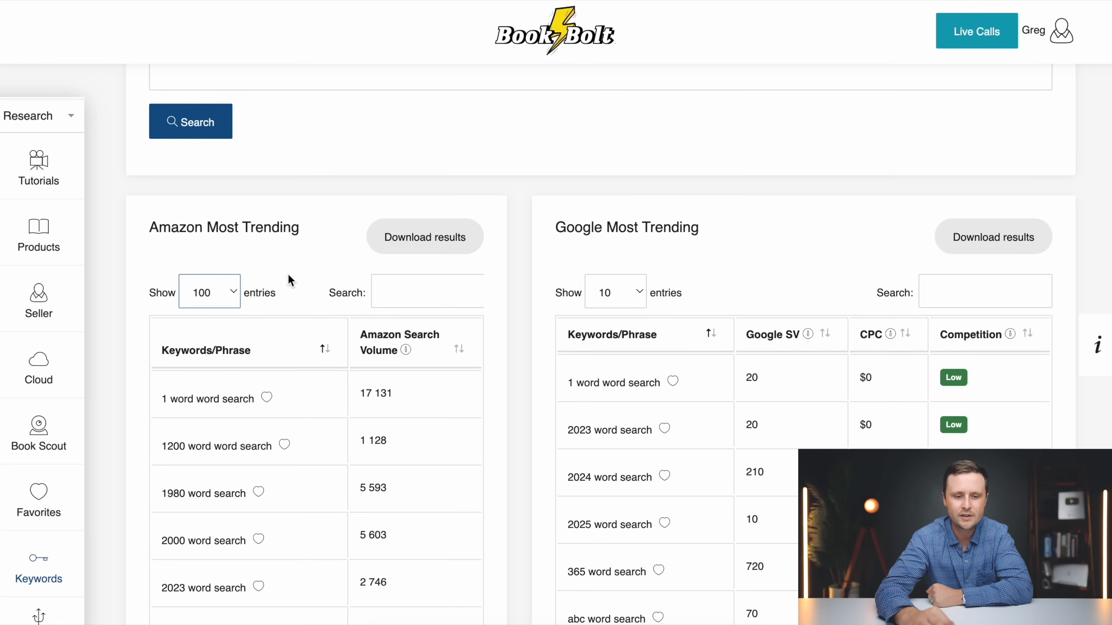
Examine the Amazon Most Trending keyword phrases and their search volumes for word search book niches
scroll(303, 353, down, 15)
scroll(305, 353, down, 2)
scroll(305, 353, up, 10)
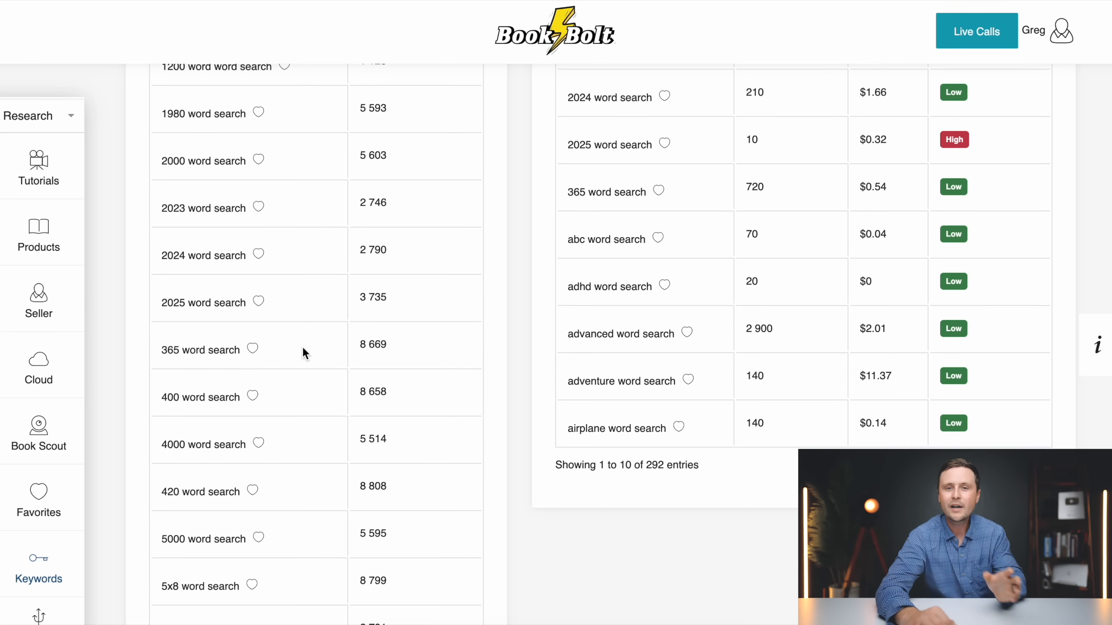
scroll(302, 346, up, 5)
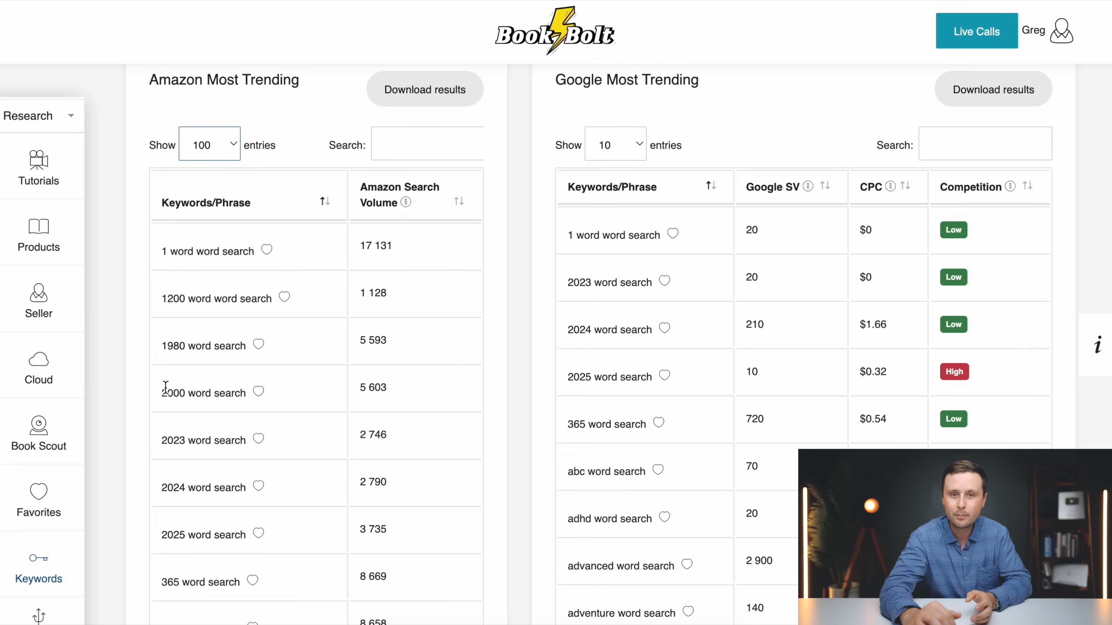
scroll(166, 386, down, 2)
scroll(193, 289, down, 12)
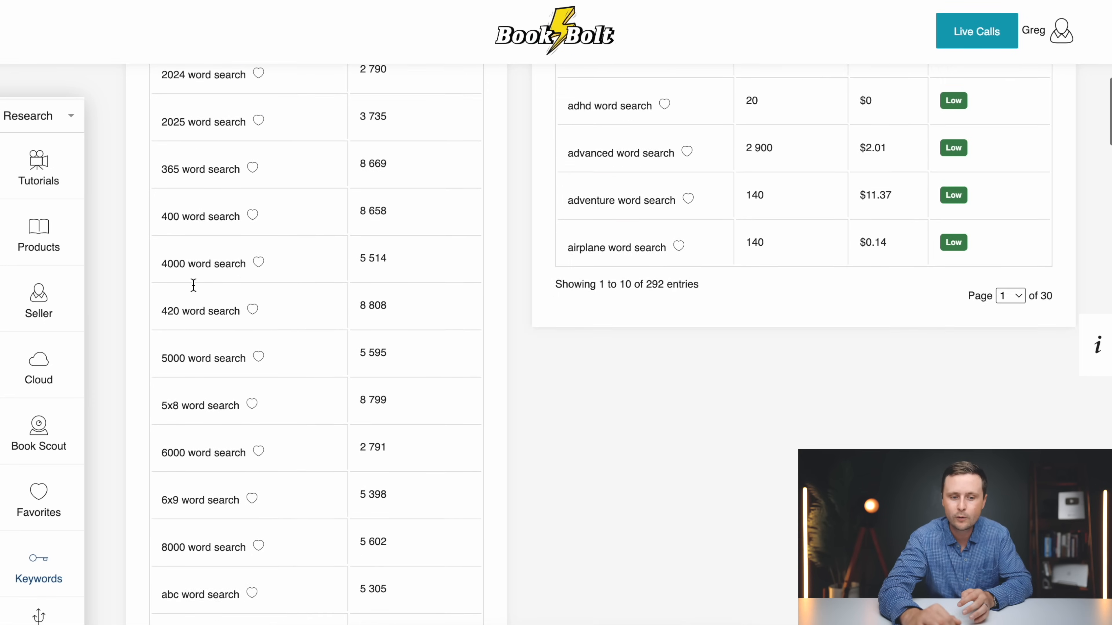
scroll(193, 285, down, 5)
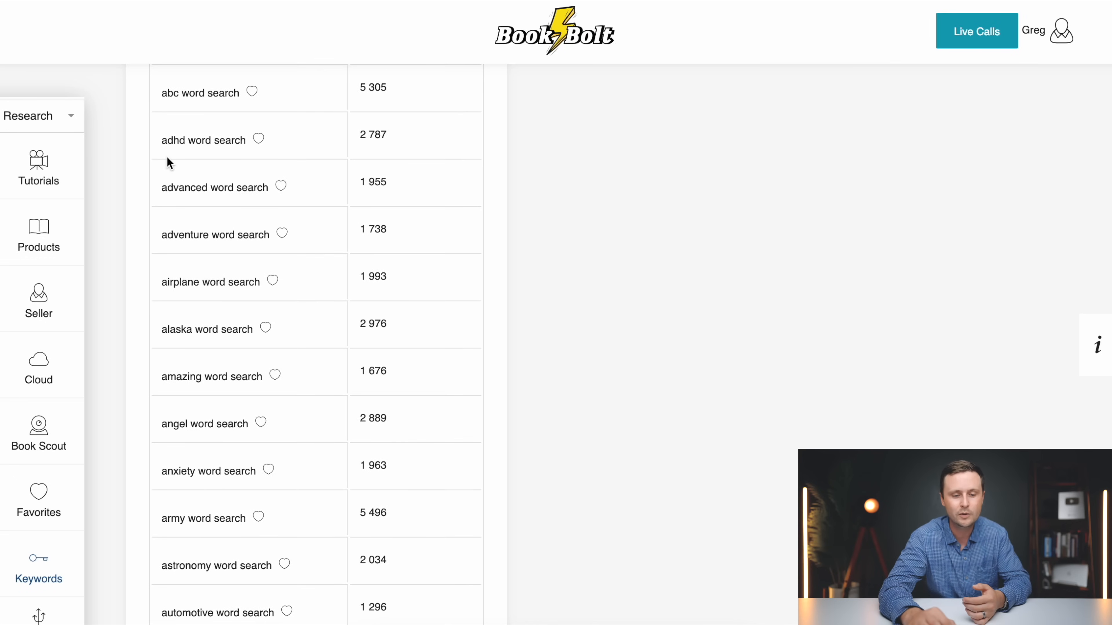
Add the Amazon keywords "adventure word search" and "alaska word search" to the favorites
scroll(158, 266, up, 2)
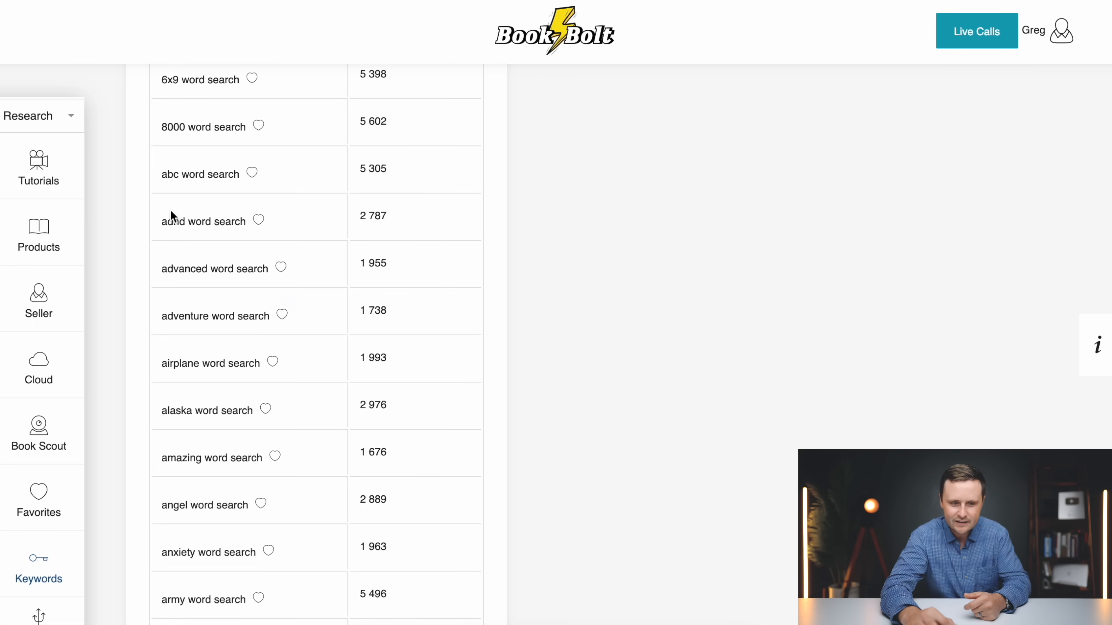
click(282, 316)
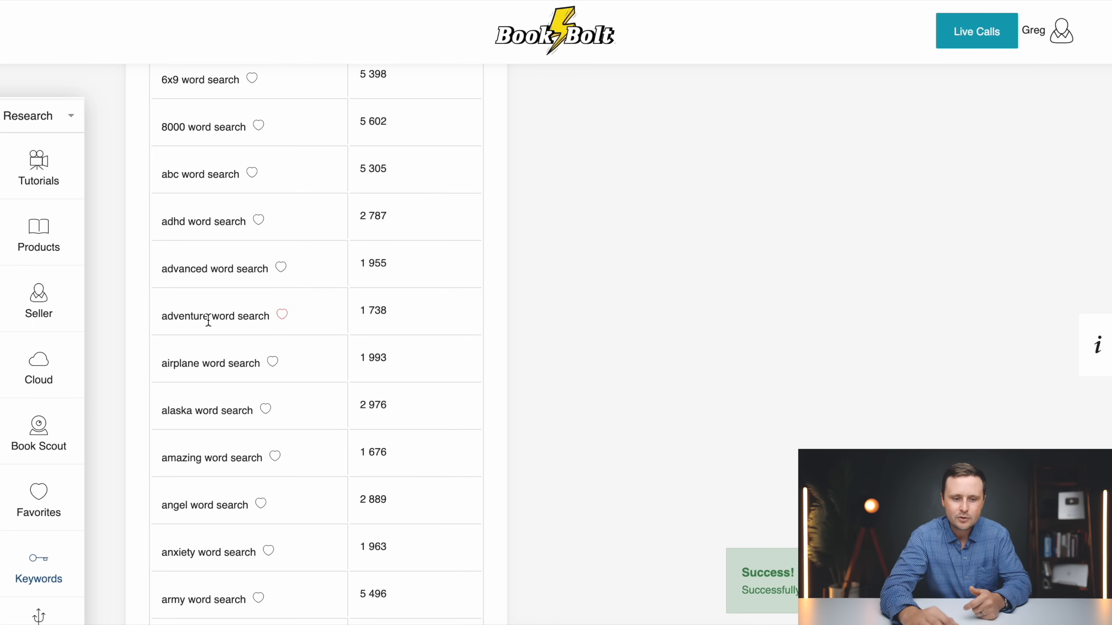
scroll(206, 317, down, 2)
scroll(246, 301, down, 2)
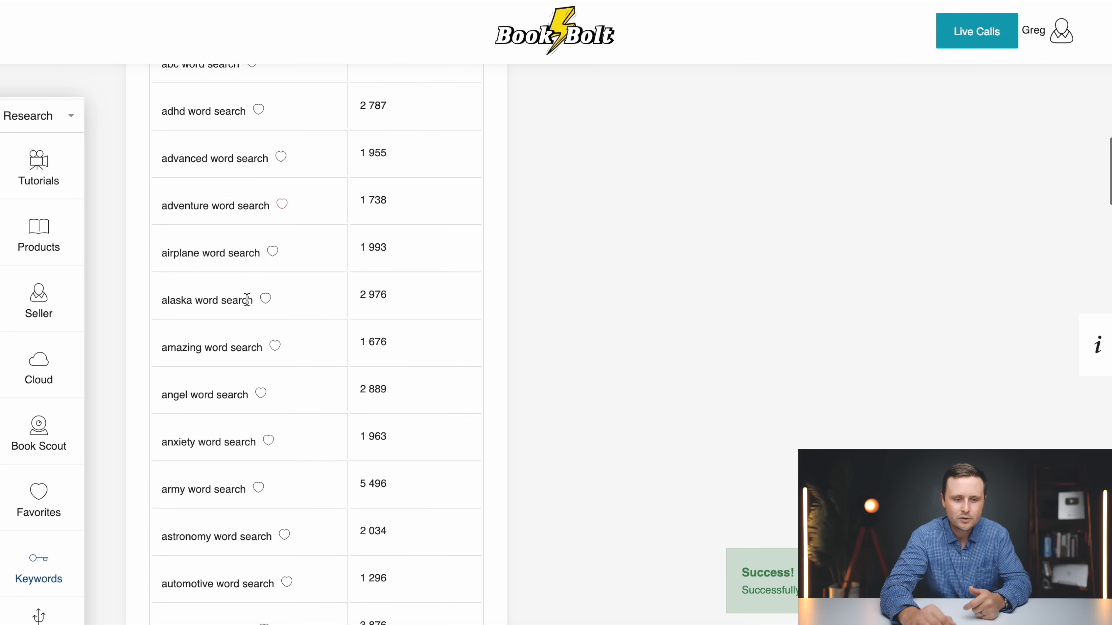
click(268, 286)
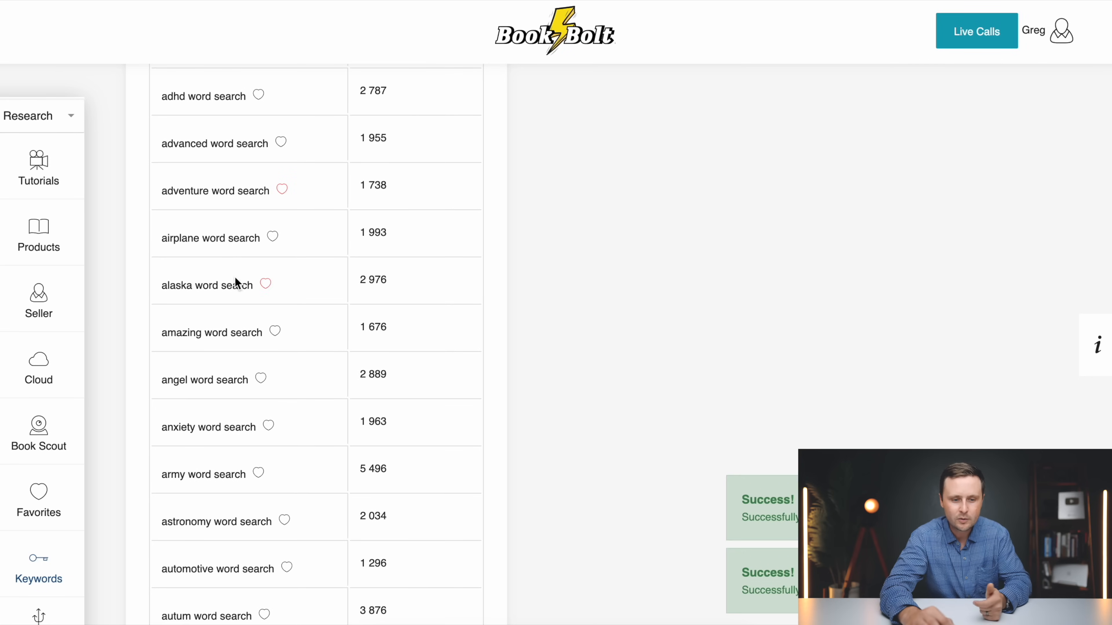
Add the anxiety, army, astronomy, automotive and "autum" word search keywords to the favorites
scroll(199, 293, down, 4)
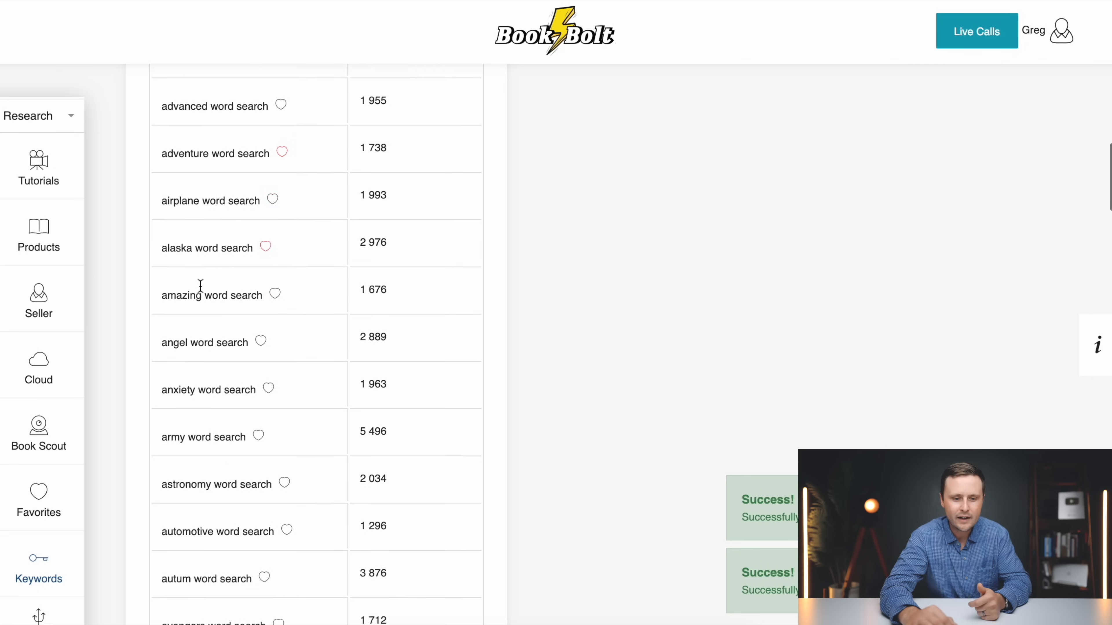
click(268, 292)
click(257, 340)
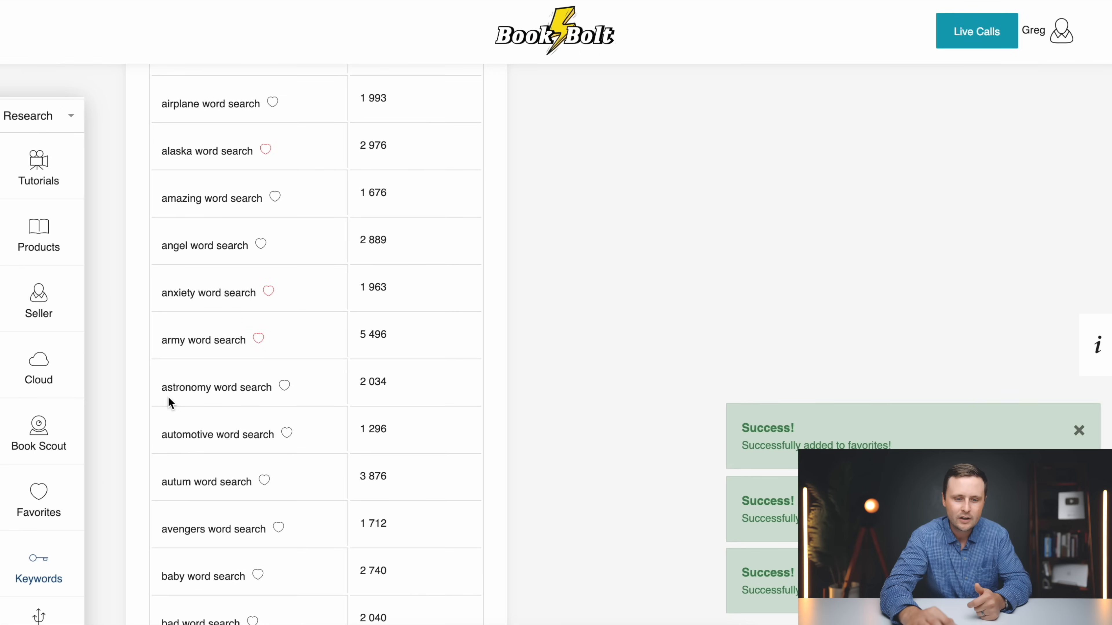
click(282, 388)
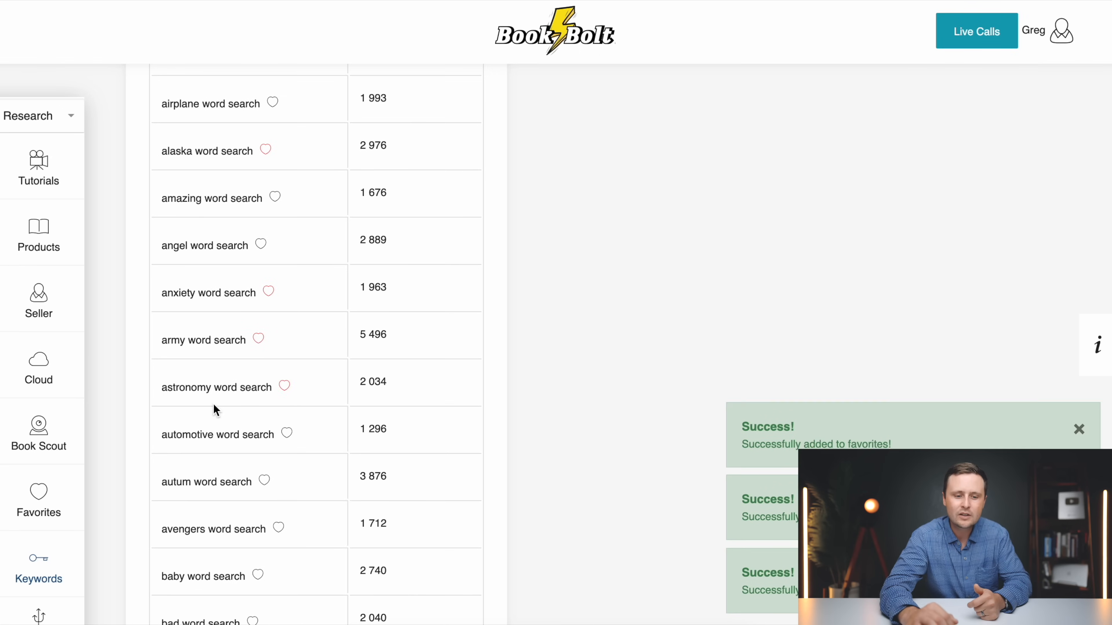
scroll(212, 403, down, 3)
click(287, 341)
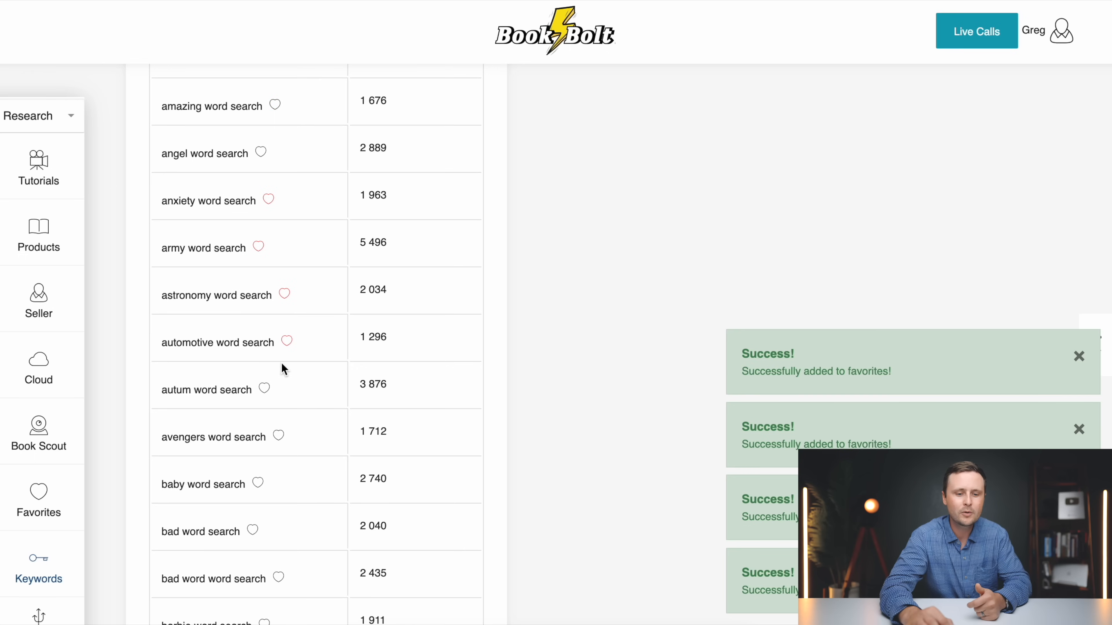
click(265, 390)
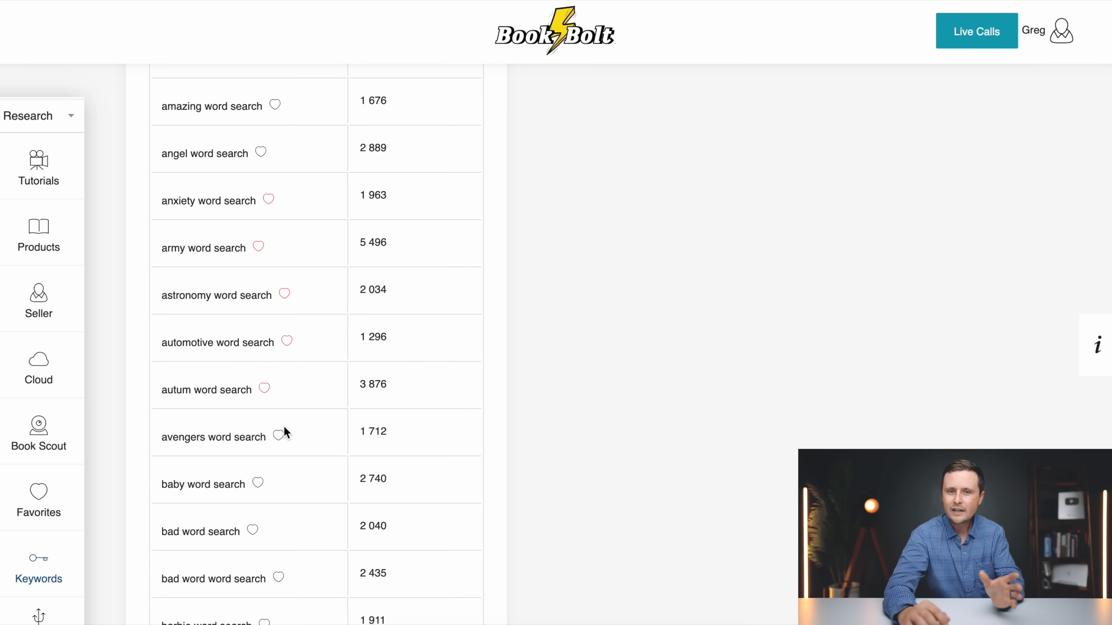
Look through the rest of the Amazon trending keywords to the end of the table, and return to the keyword search form
scroll(292, 433, down, 3)
scroll(216, 415, down, 20)
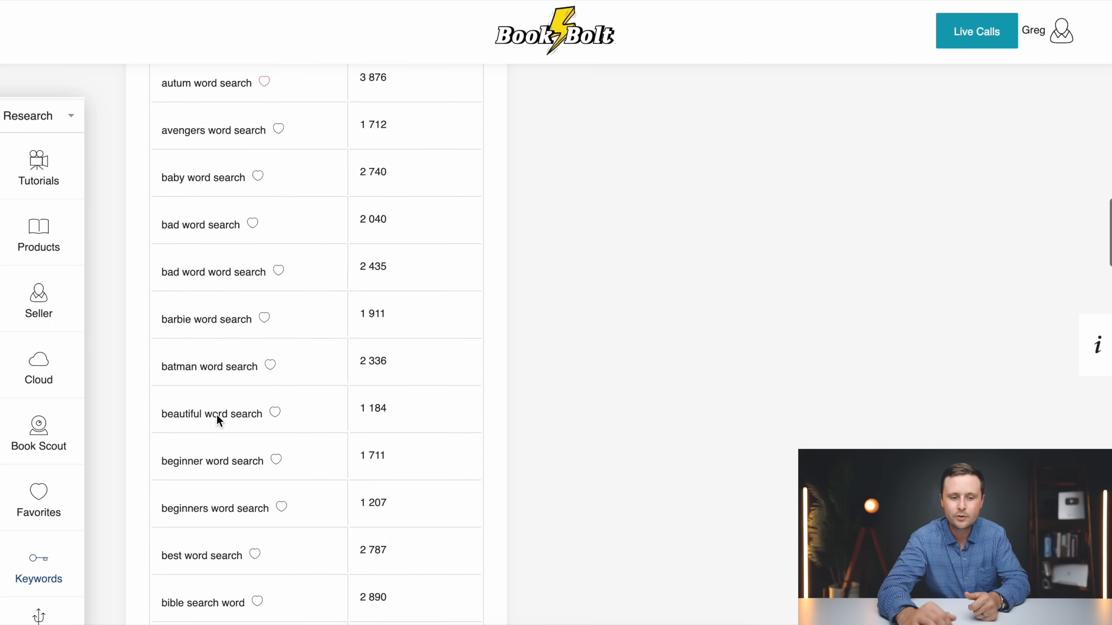
scroll(212, 336, down, 20)
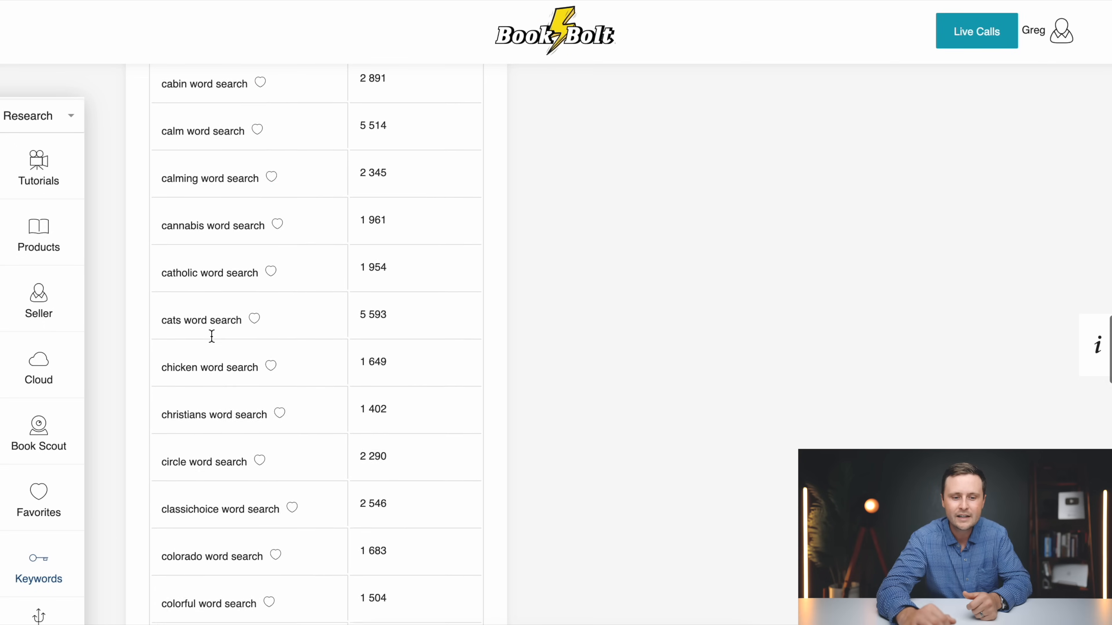
scroll(211, 335, down, 2)
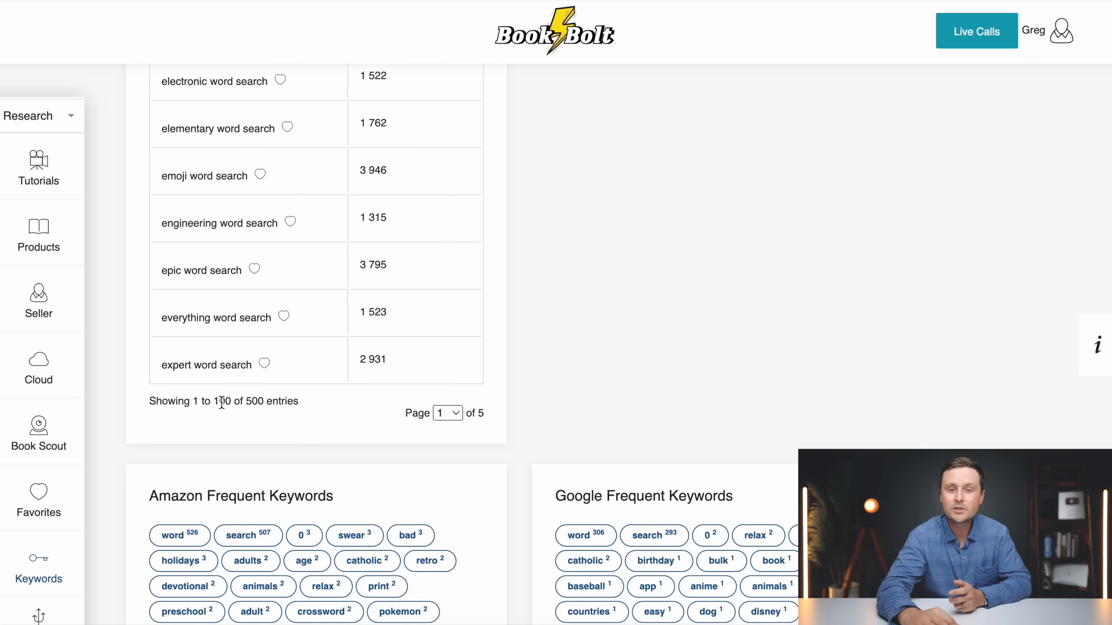
scroll(354, 420, up, 20)
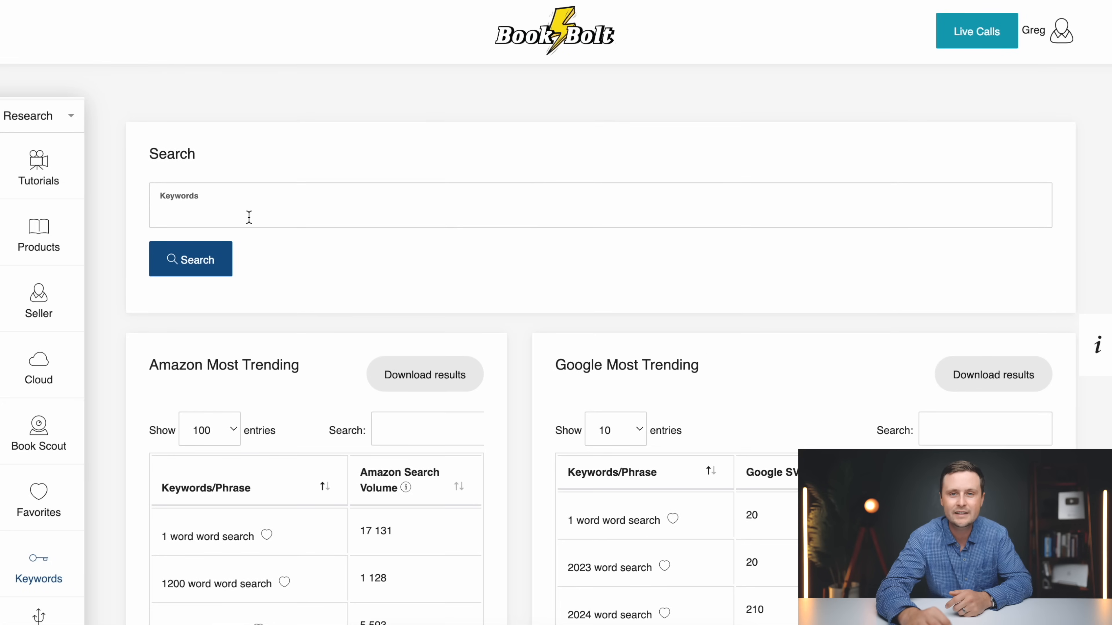
Search the keyword tool for "word puzzle", show 100 Amazon Most Trending entries, and look through the phrases and search volumes
click(249, 216)
text(word puzzle)
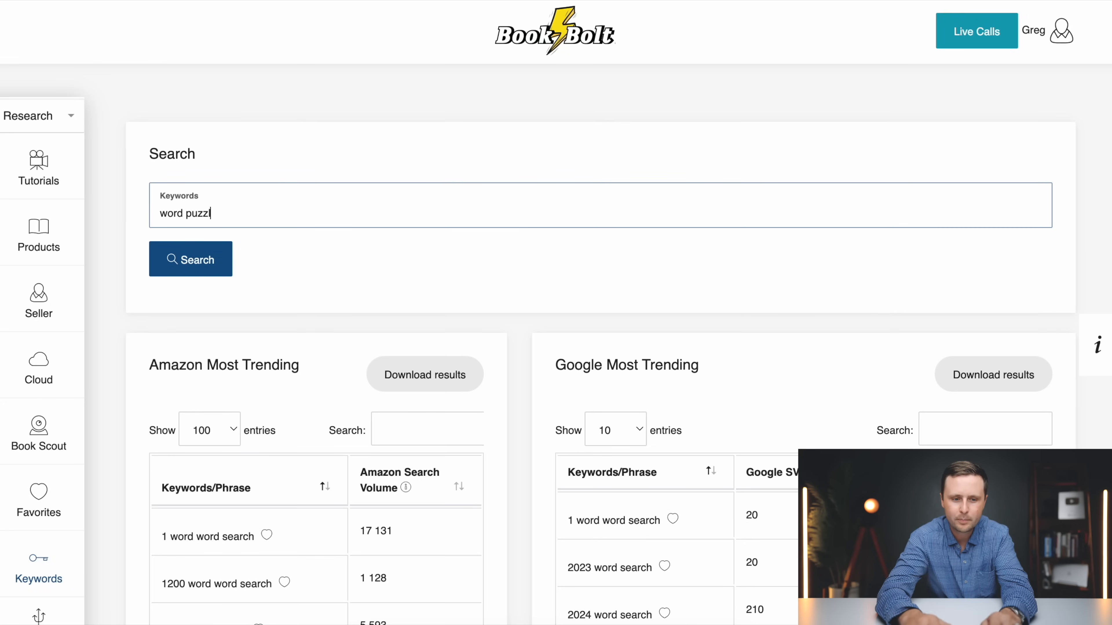
click(201, 263)
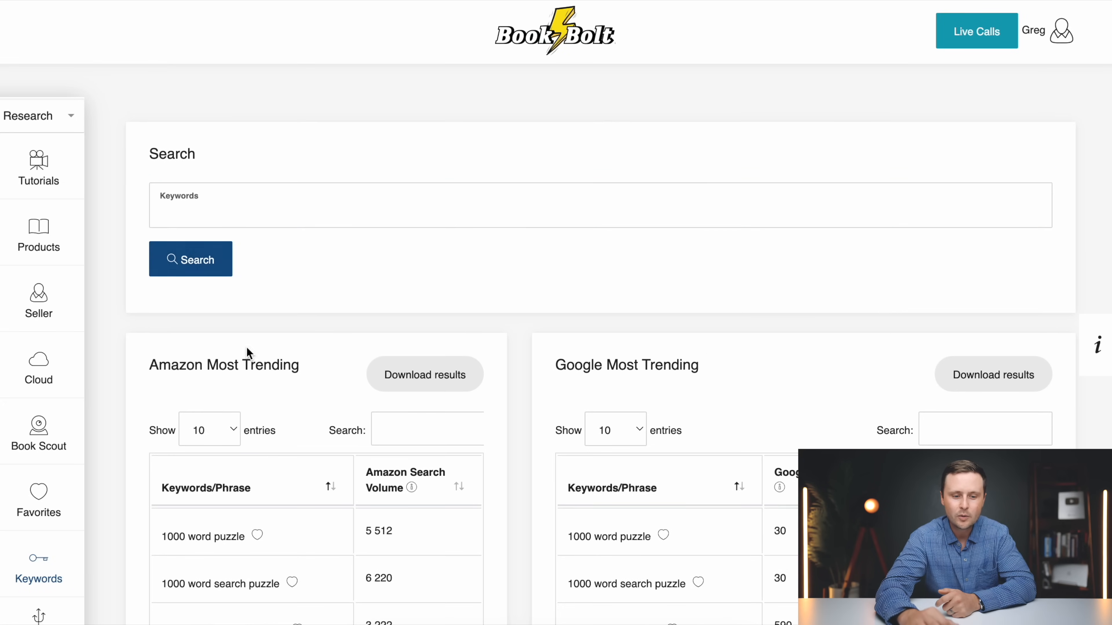
scroll(240, 342, down, 3)
click(205, 289)
click(201, 344)
scroll(285, 373, down, 15)
scroll(285, 374, down, 10)
scroll(285, 374, up, 3)
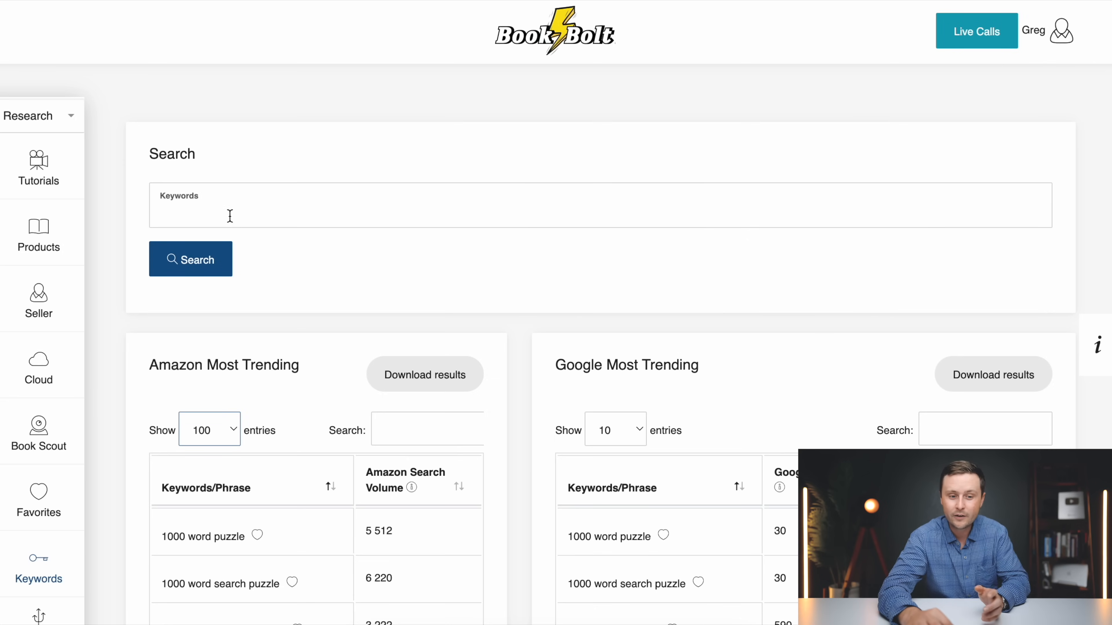
Search the keyword tool for "word find", show 100 Amazon Most Trending entries, and scan the phrases for niche ideas
click(213, 213)
text(word find)
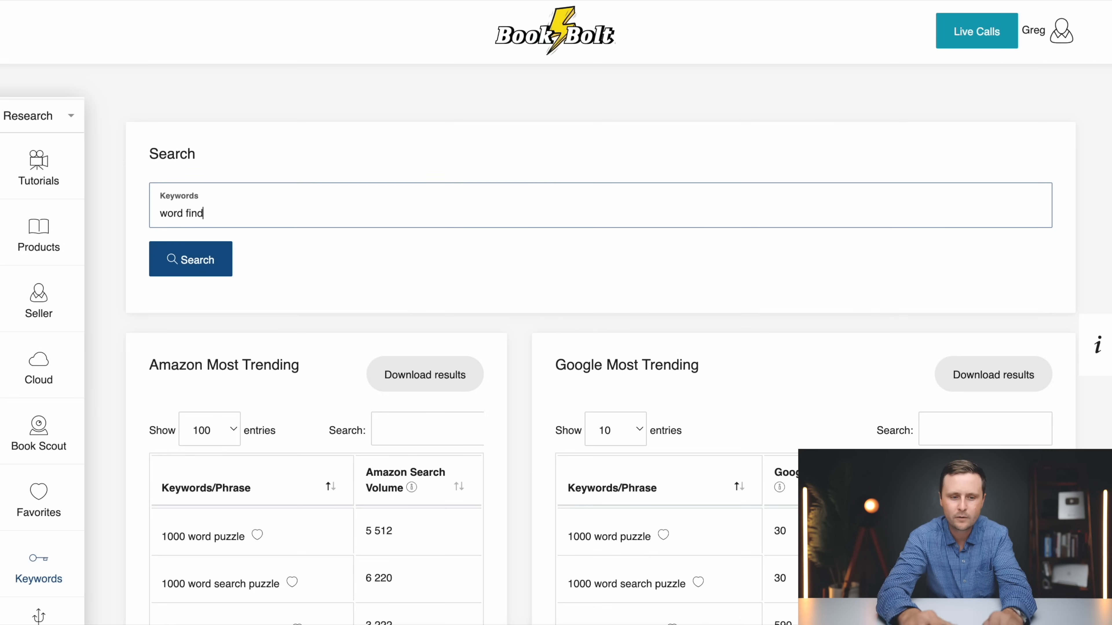
click(200, 265)
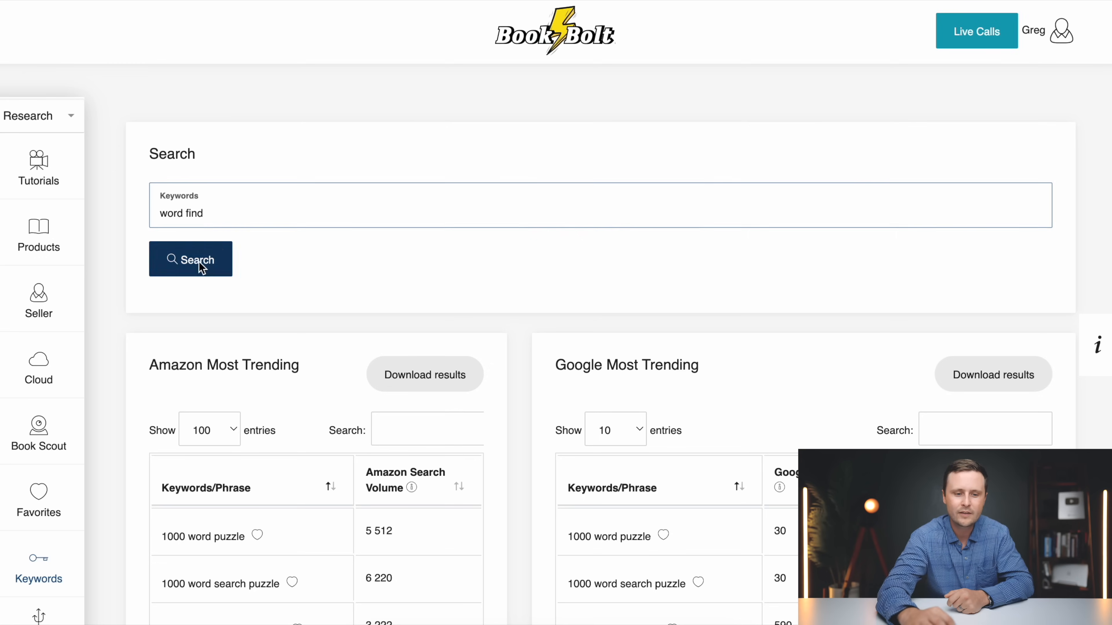
click(206, 429)
click(208, 479)
scroll(312, 426, down, 10)
scroll(312, 426, down, 10)
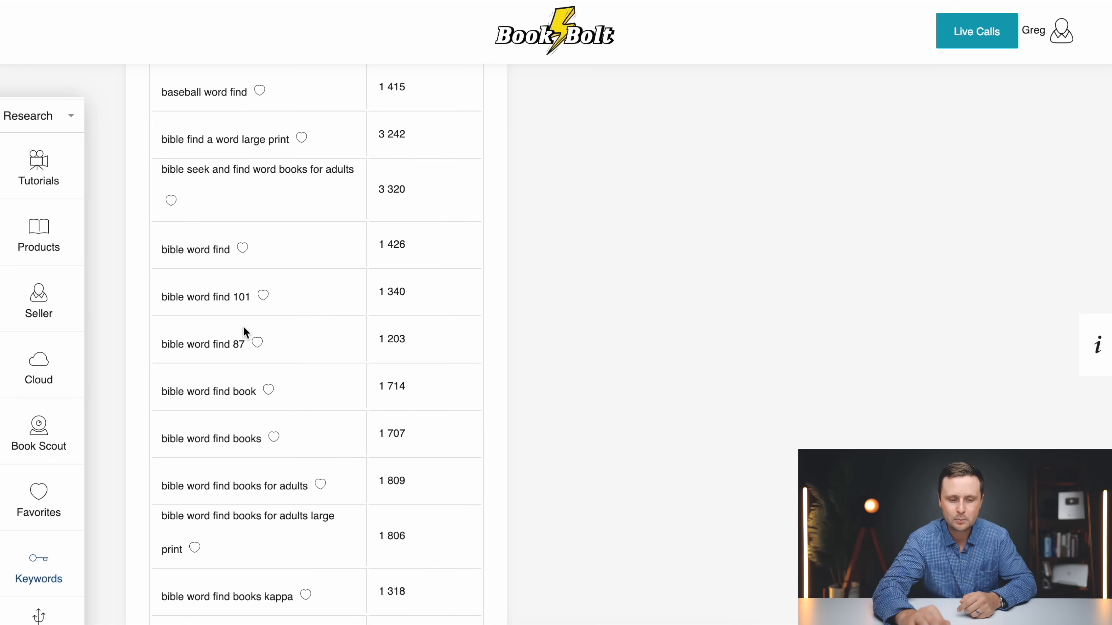
Open the saved favorite keywords and bring the list of word search phrases into view
click(35, 569)
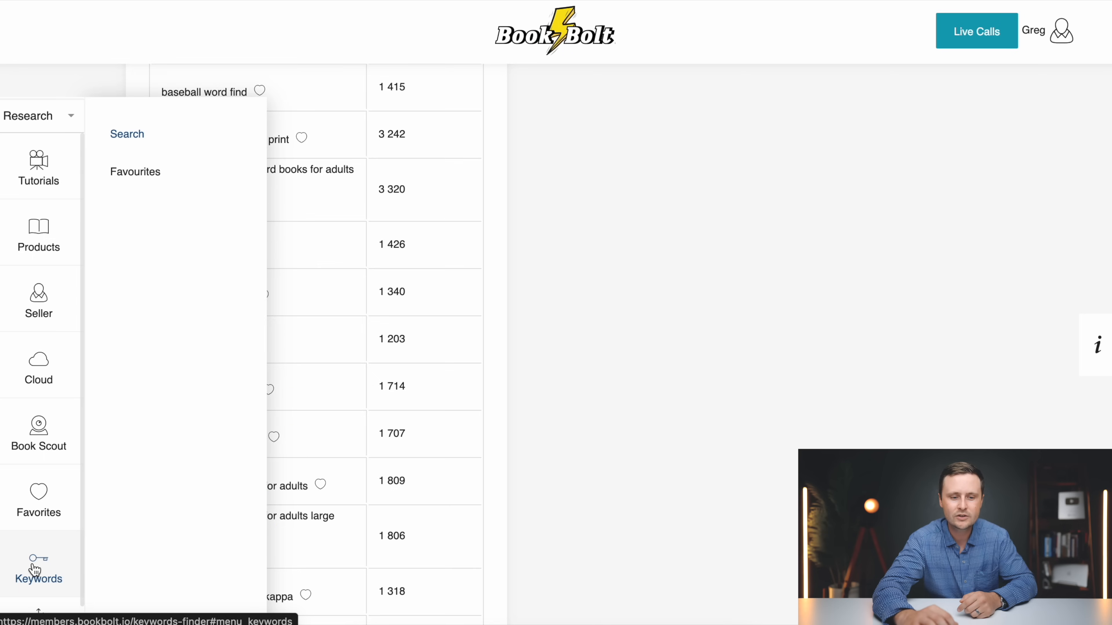
click(137, 175)
scroll(384, 292, down, 3)
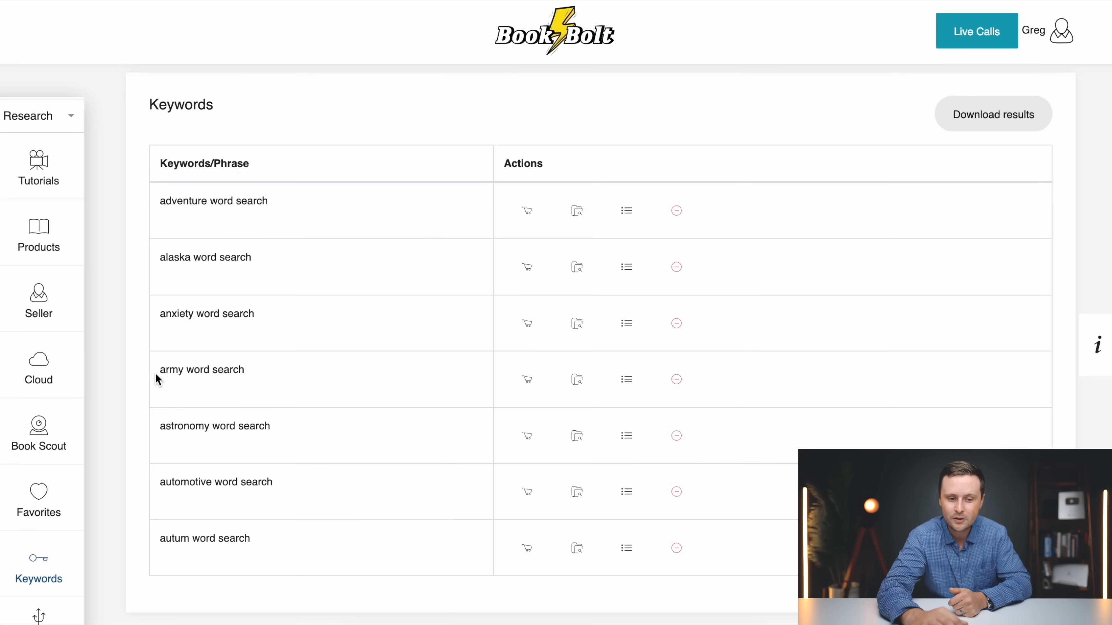
Examine the estimated sales volume, competition score and related keywords for the favorites "army word search" and "automotive word search"
click(634, 382)
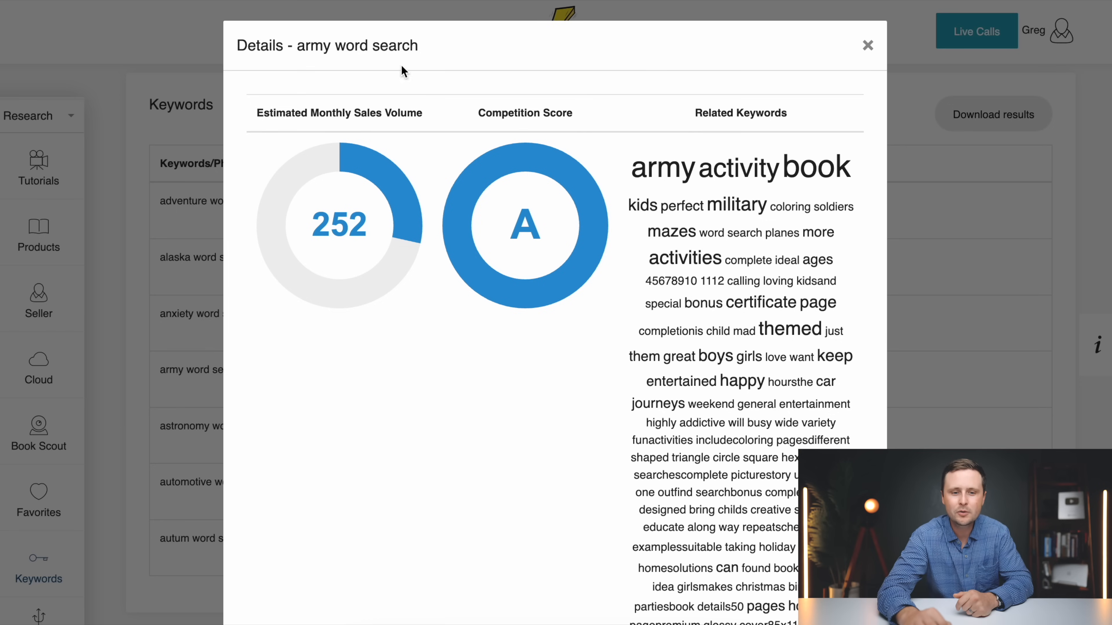
drag(419, 46, 296, 46)
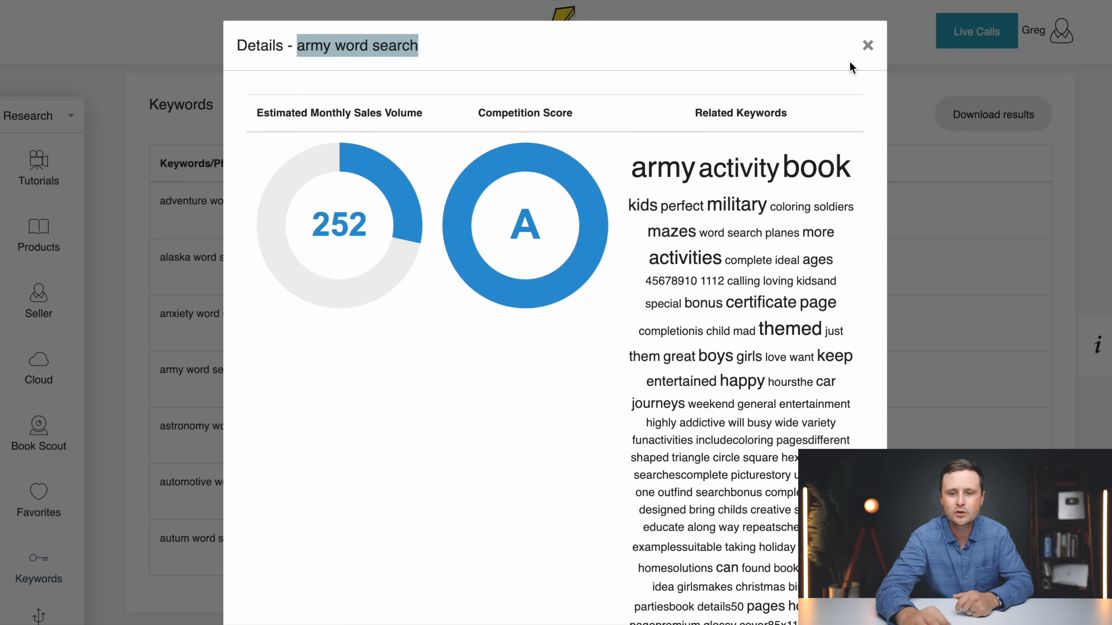
click(867, 47)
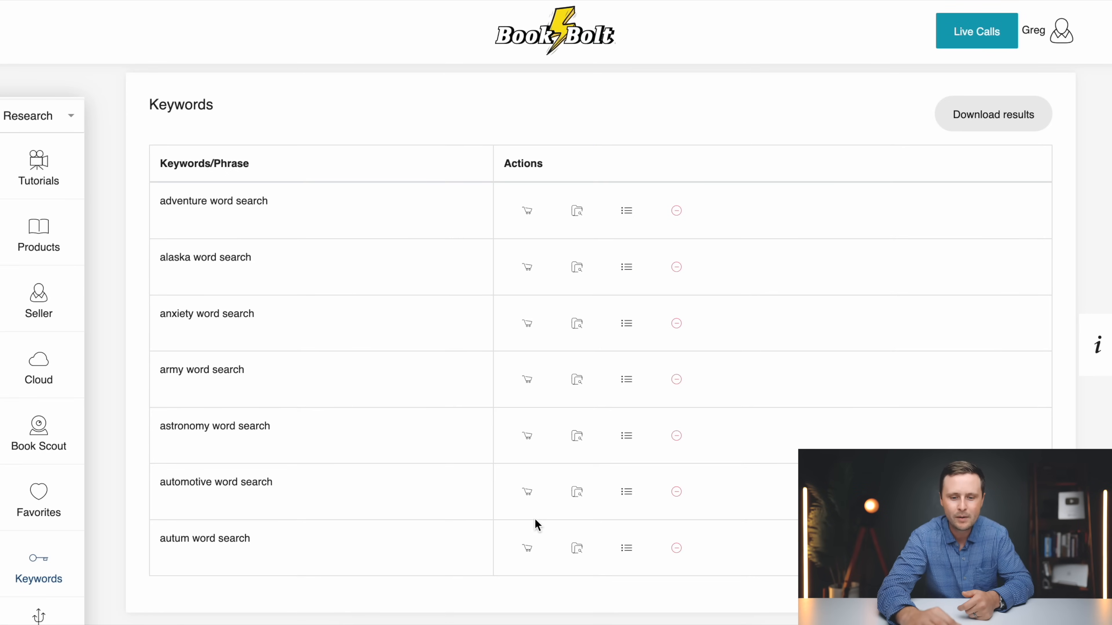
click(627, 493)
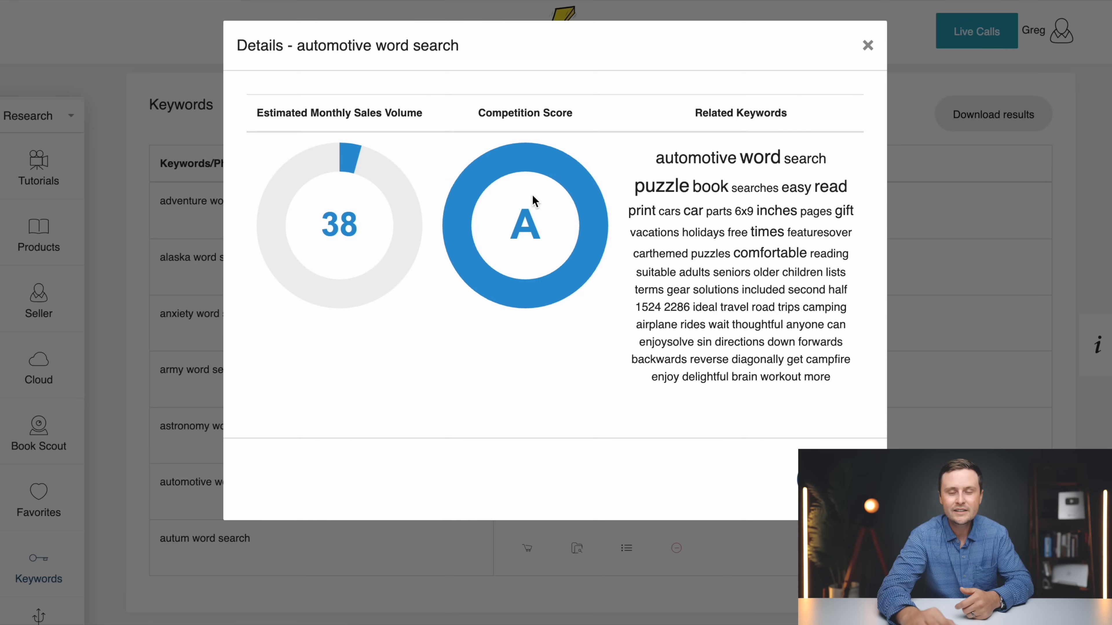
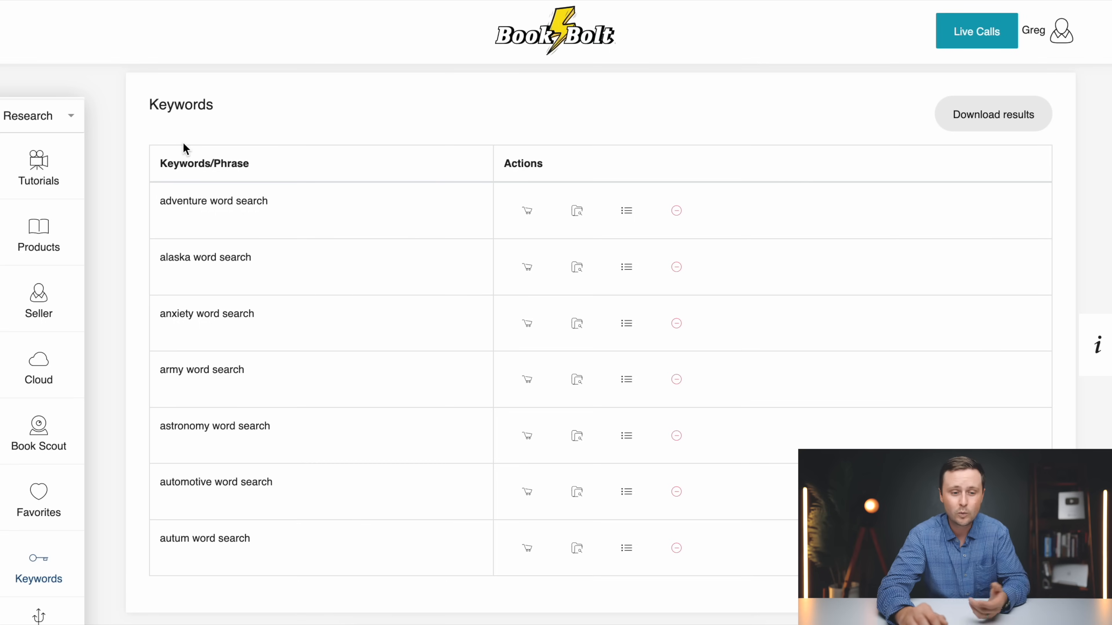
Switch from the research tools to the creation tools and open BookBolt Studio
click(43, 124)
click(30, 204)
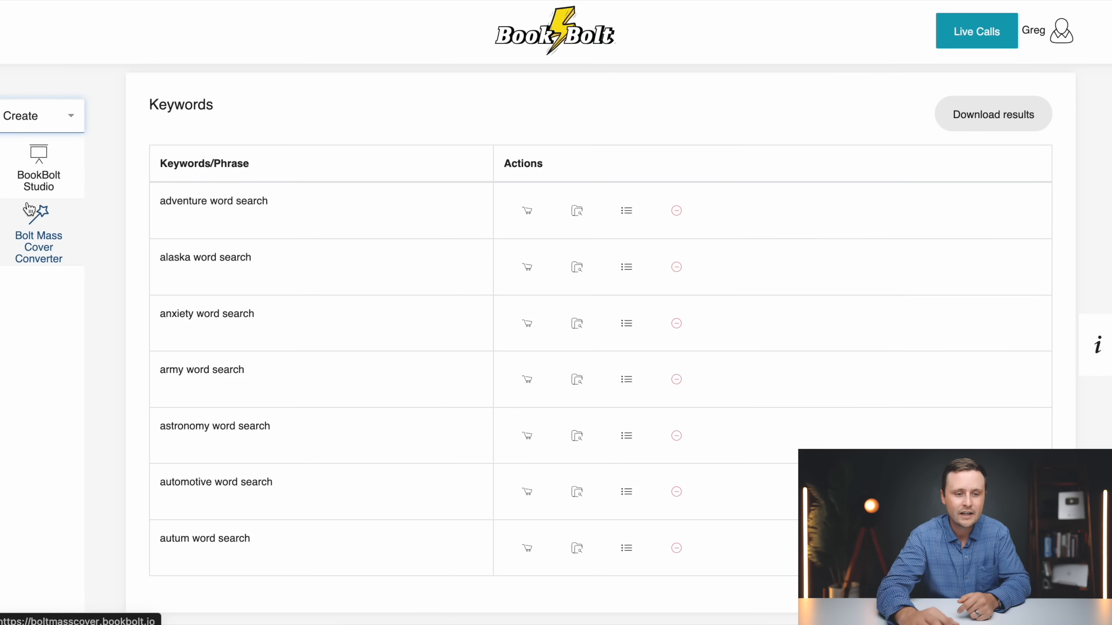
click(52, 176)
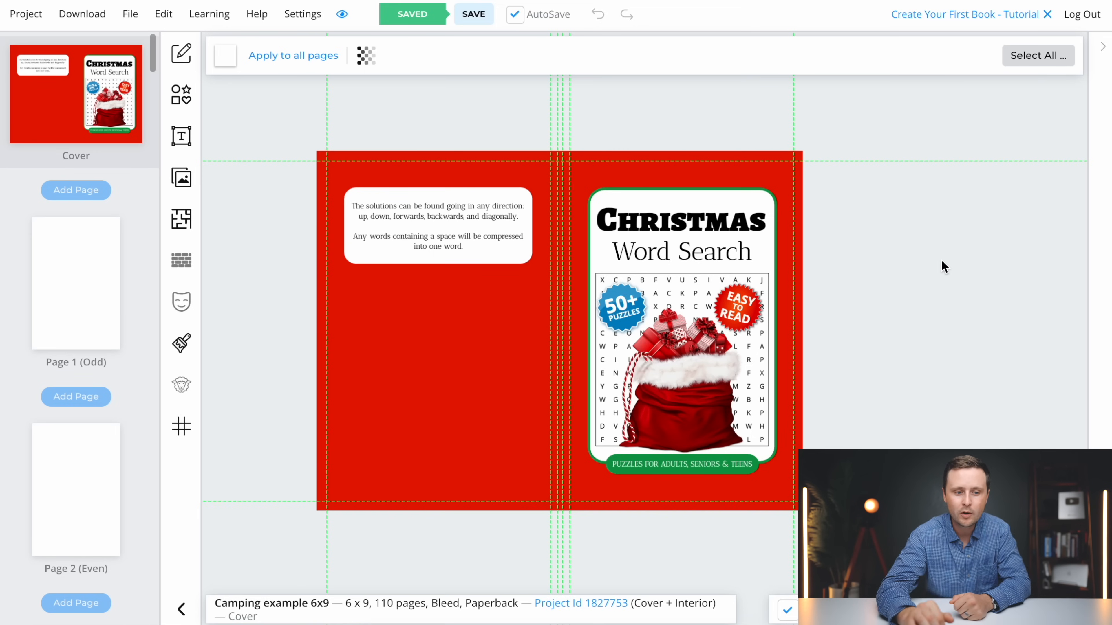
Create a 6 x 9 in paperback cover-and-interior project named Automotive Word Search with black and white interior, white paper, bleed and 110 pages
click(28, 19)
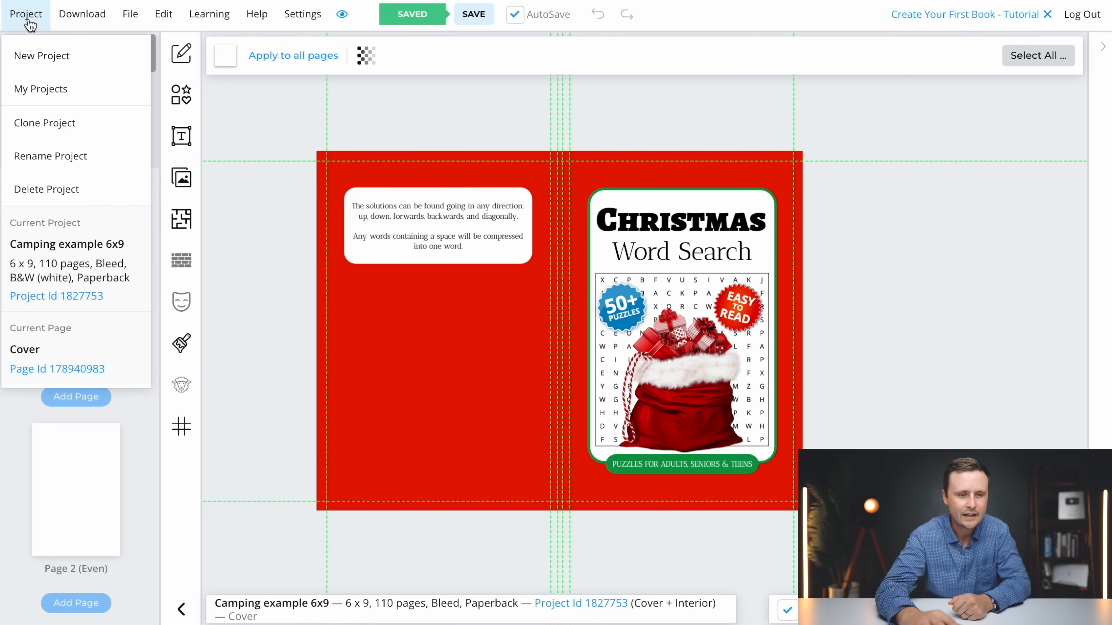
click(40, 54)
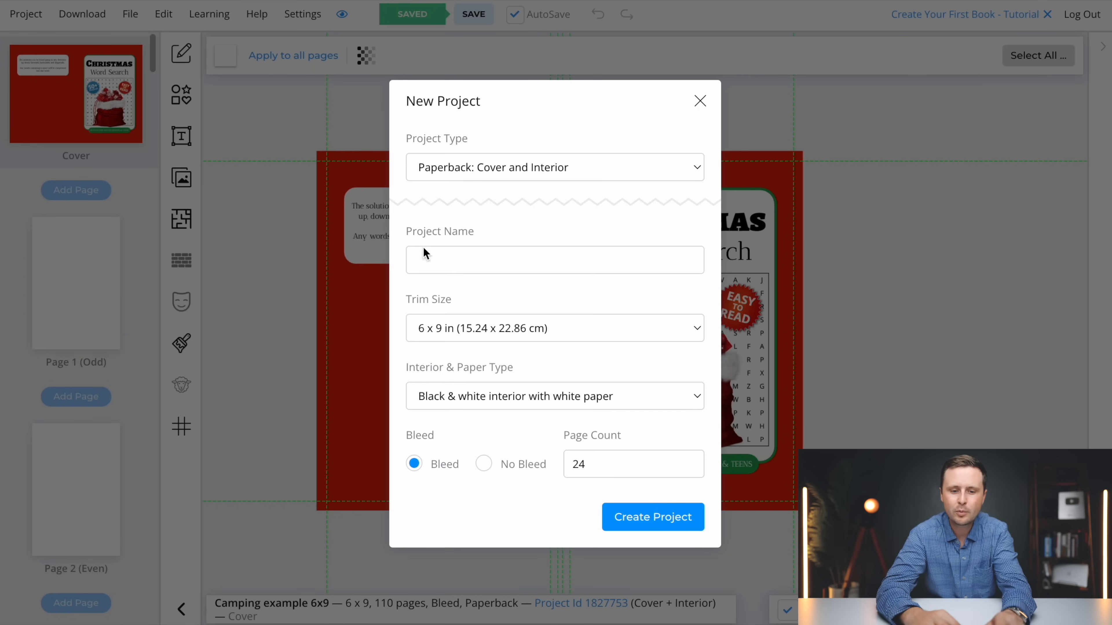
click(433, 258)
text(Automotive Word Search)
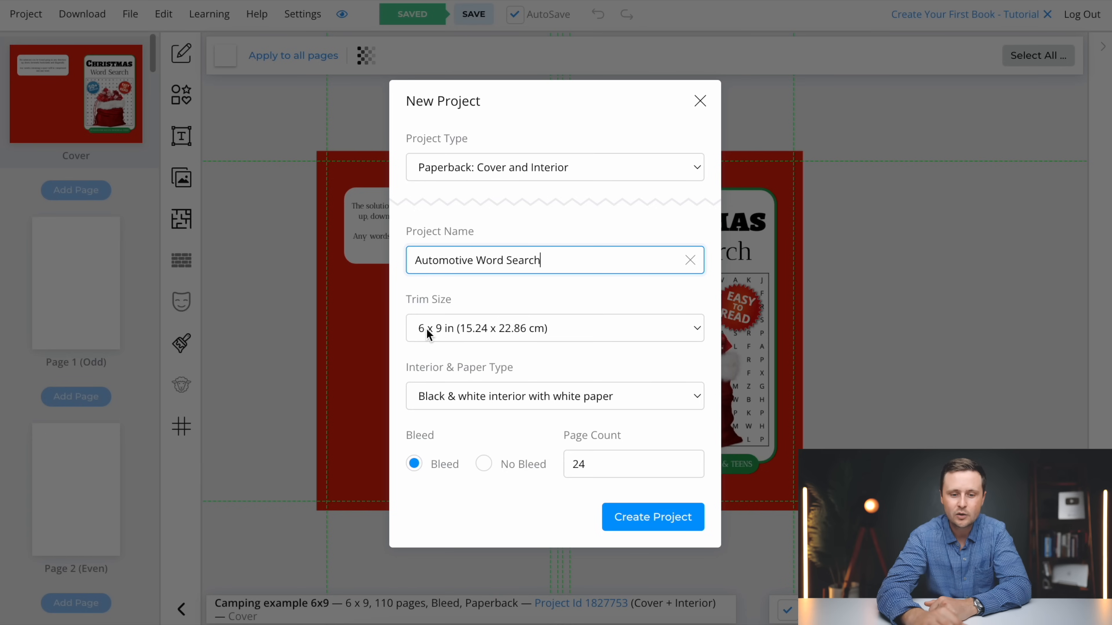
click(436, 329)
click(438, 331)
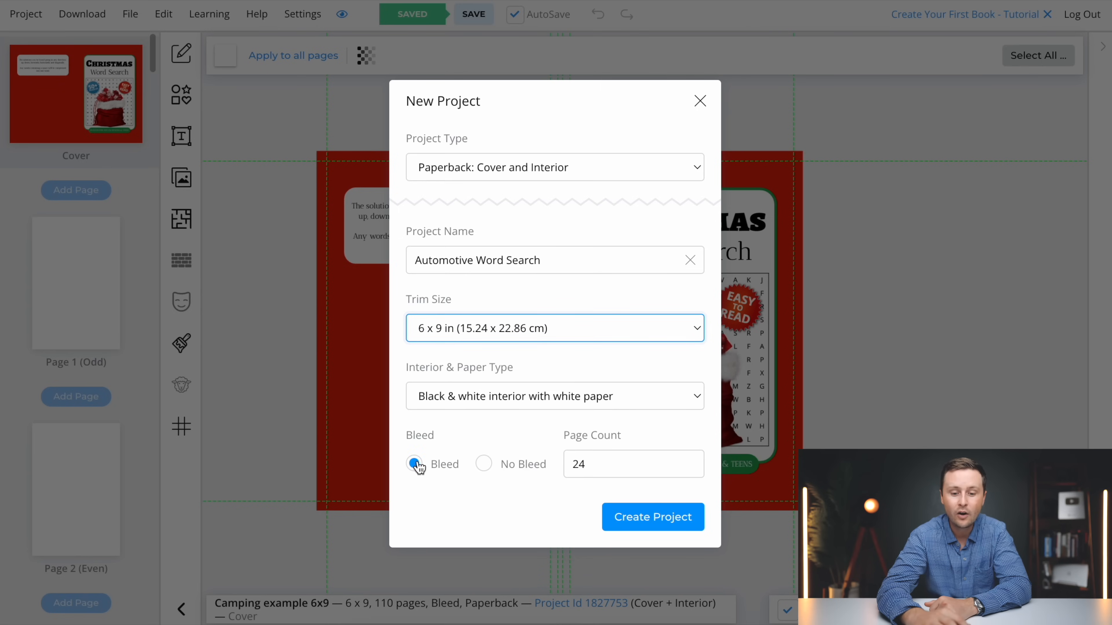
click(596, 462)
key(ctrl+a)
text(11)
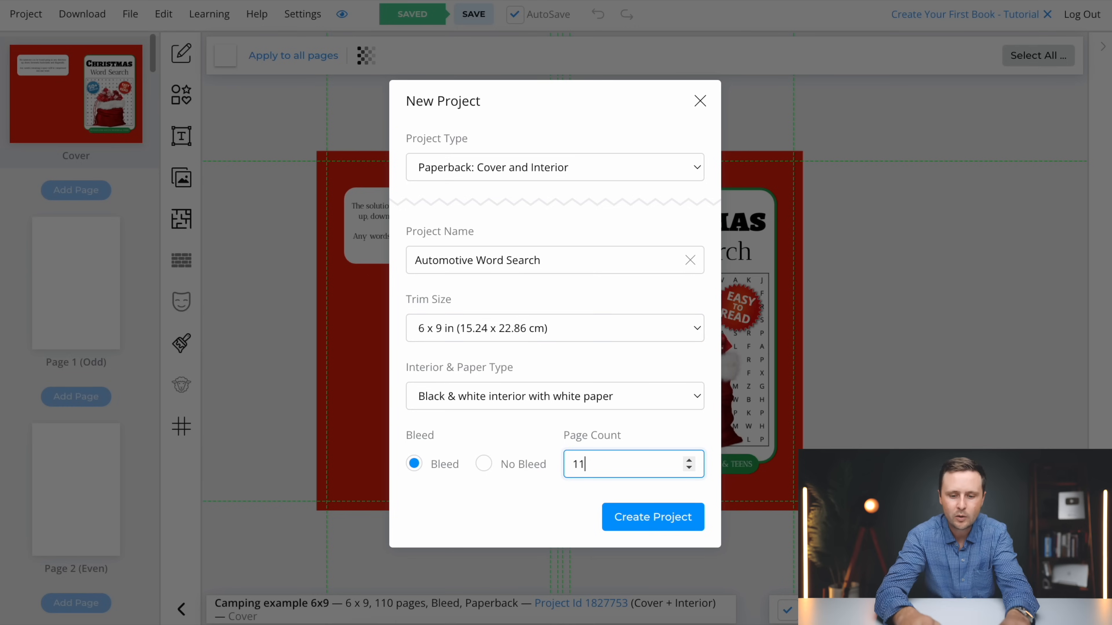
text(0)
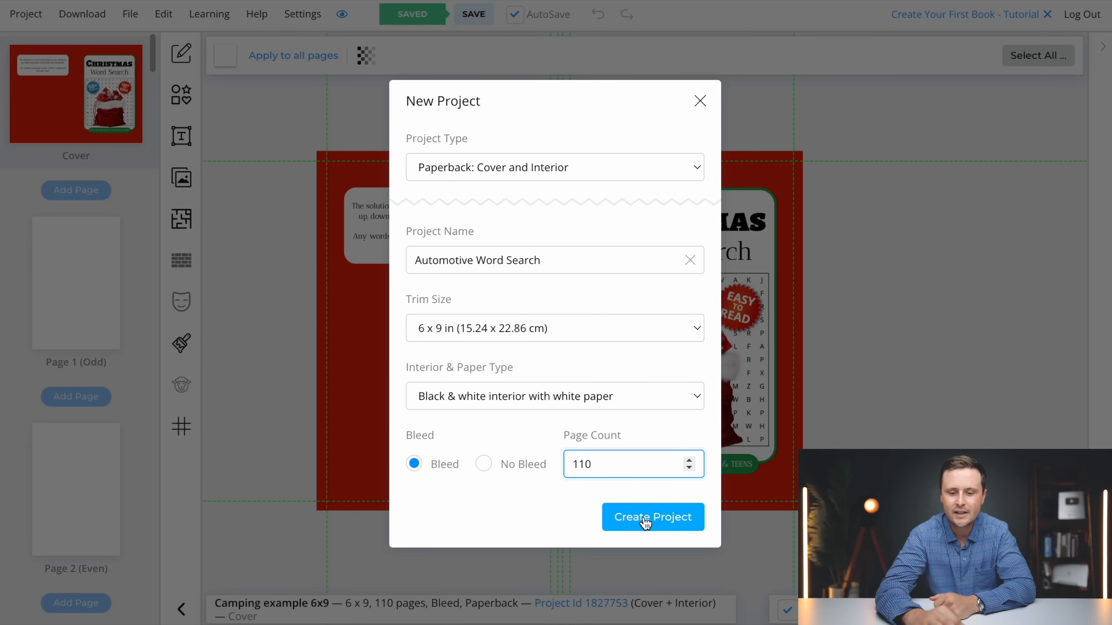
click(661, 521)
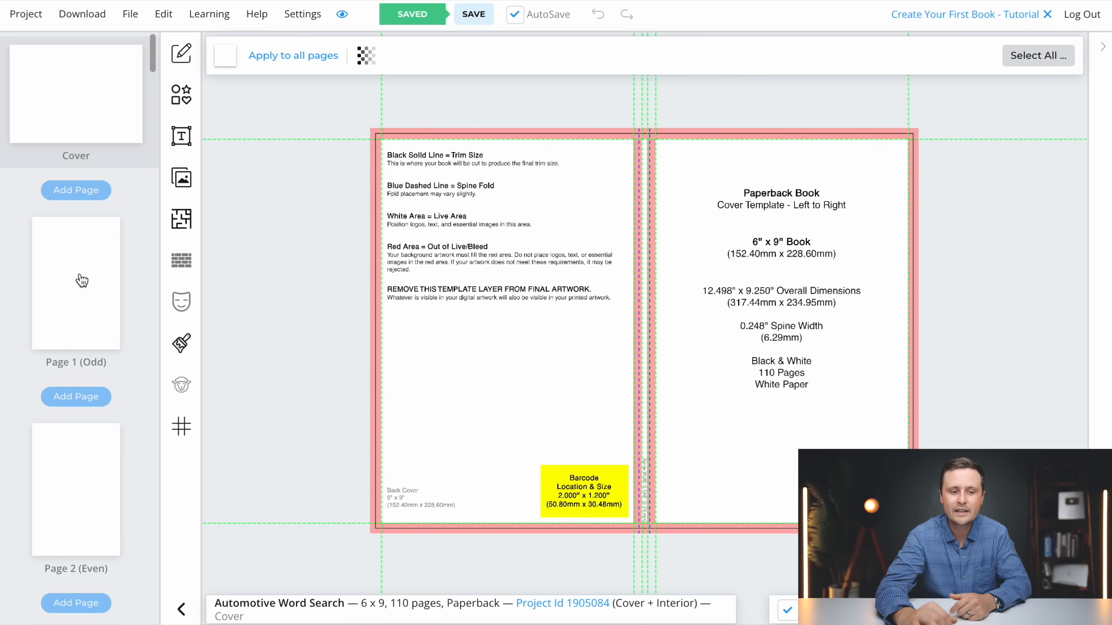
Look over the blank interior pages and the cover template's trim, spine, bleed and barcode guides
scroll(81, 280, down, 15)
scroll(81, 281, down, 8)
scroll(81, 271, up, 20)
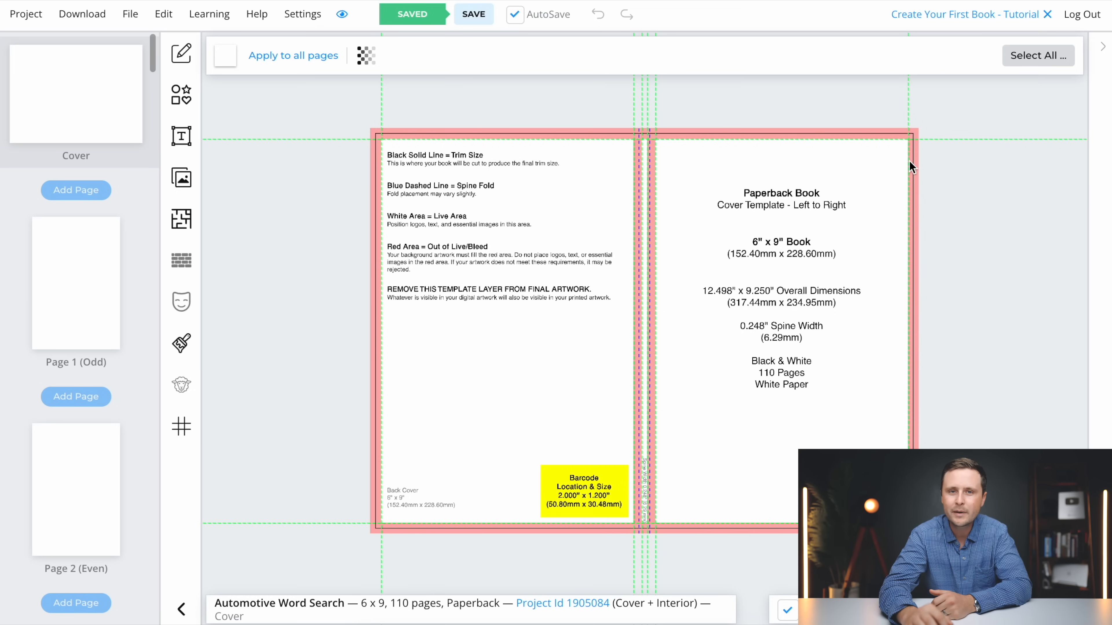
scroll(911, 167, up, 3)
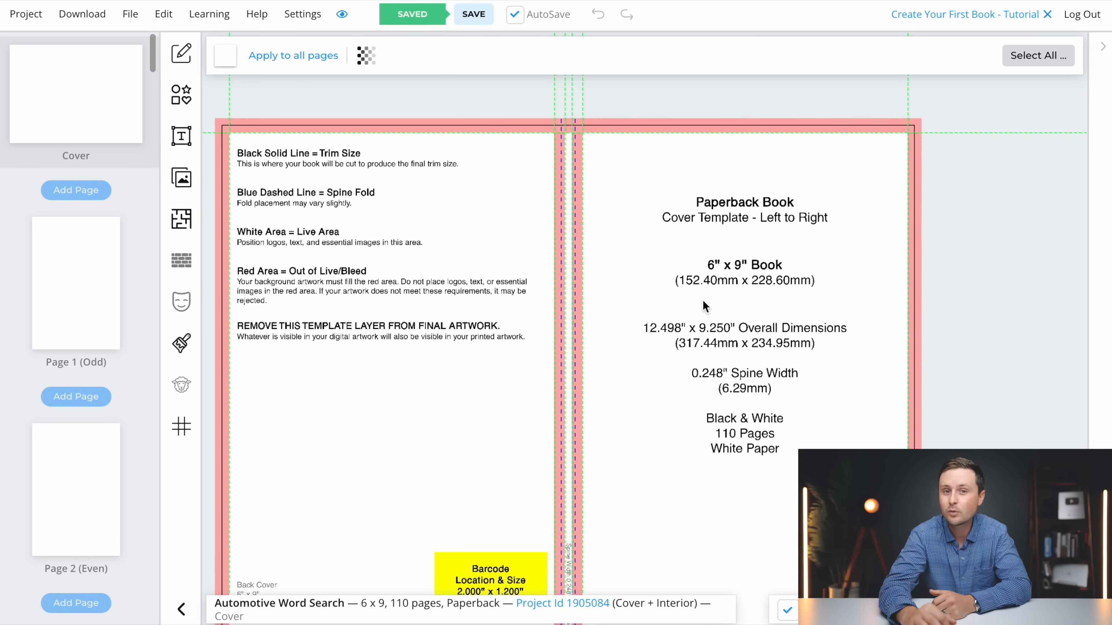
scroll(705, 306, down, 3)
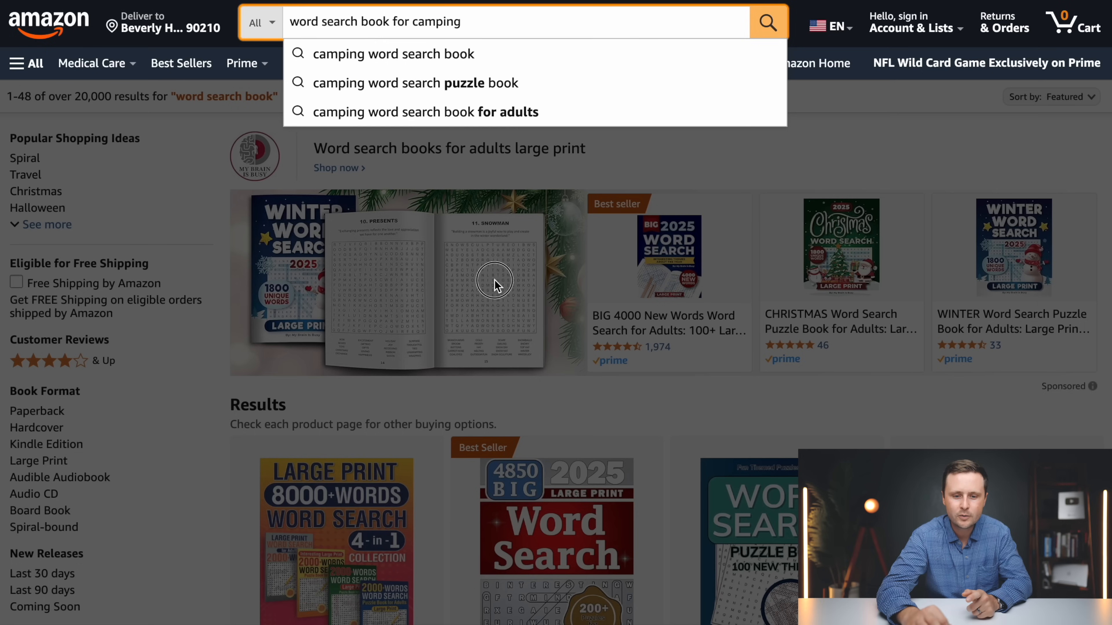
Switch to the Amazon results and examine the front and back cover of the BIG 4850 Word Search book
scroll(496, 285, down, 5)
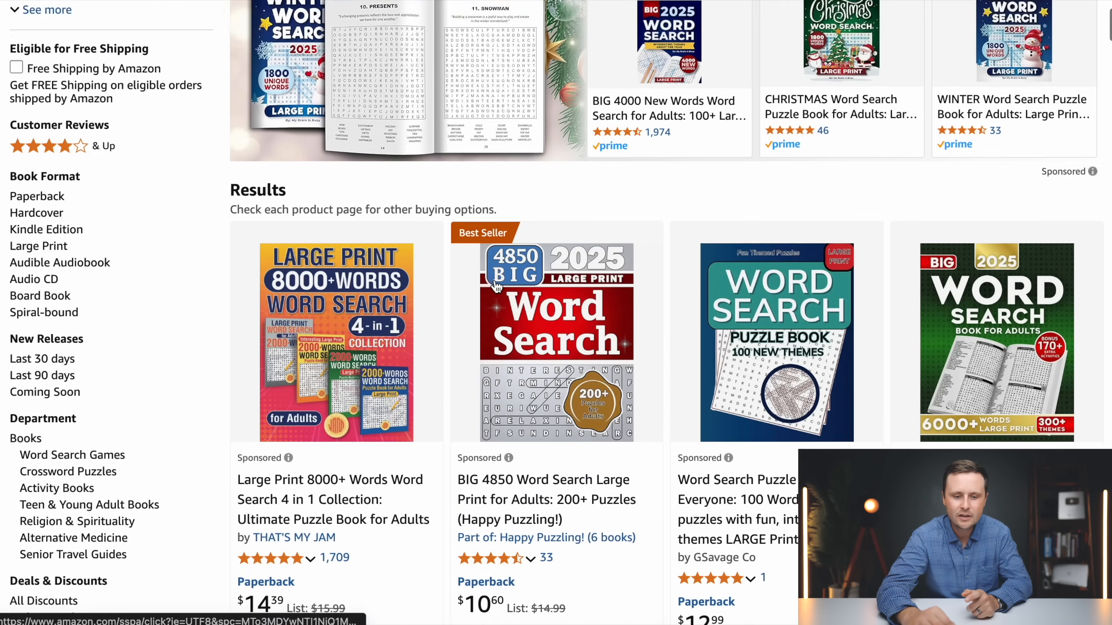
click(599, 337)
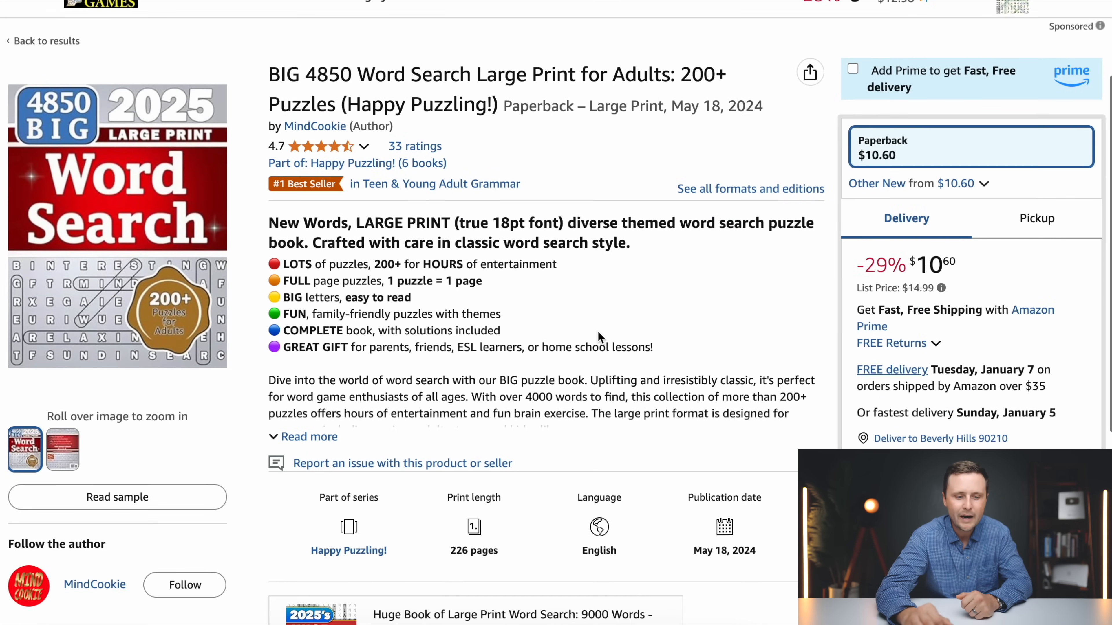
click(64, 449)
scroll(66, 451, down, 1)
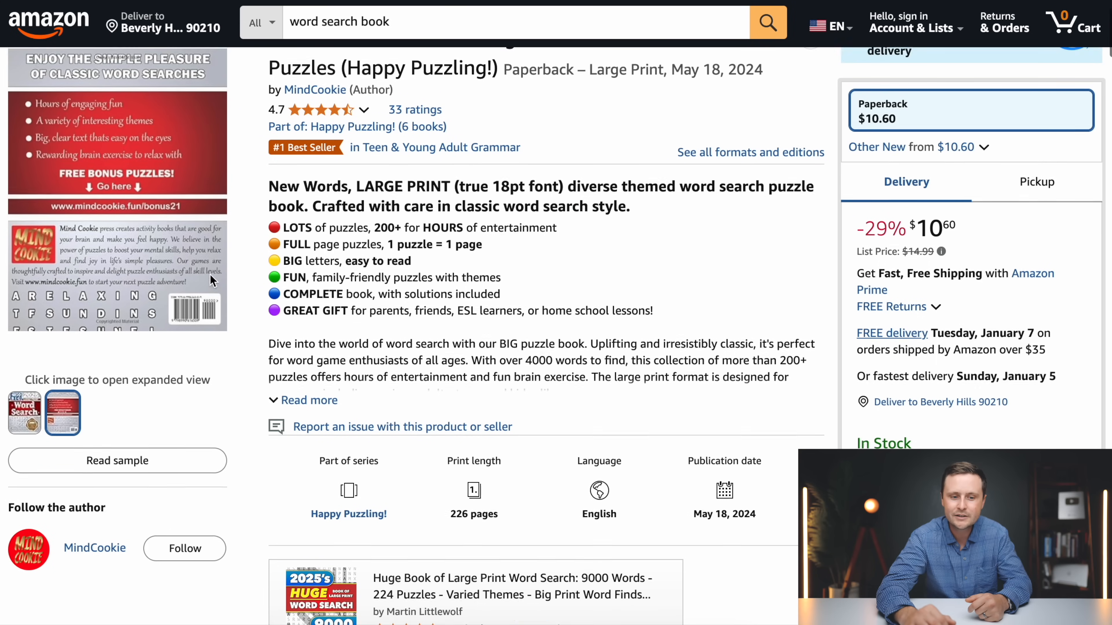
scroll(210, 274, up, 1)
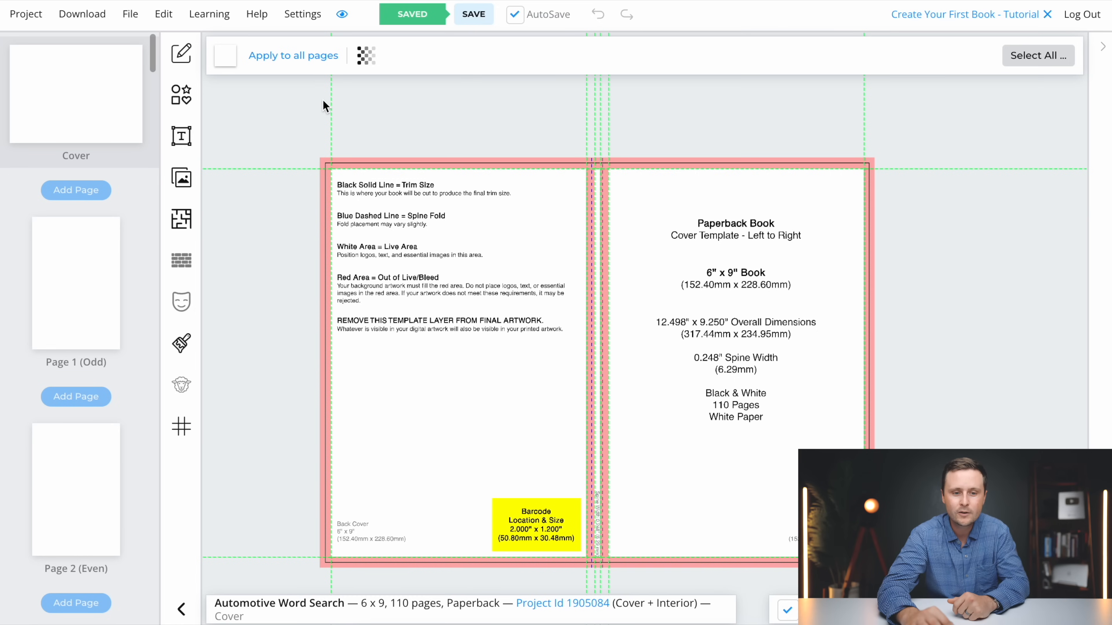
Hide the guide template on the Automotive Word Search project's cover in BookBolt Studio
click(366, 56)
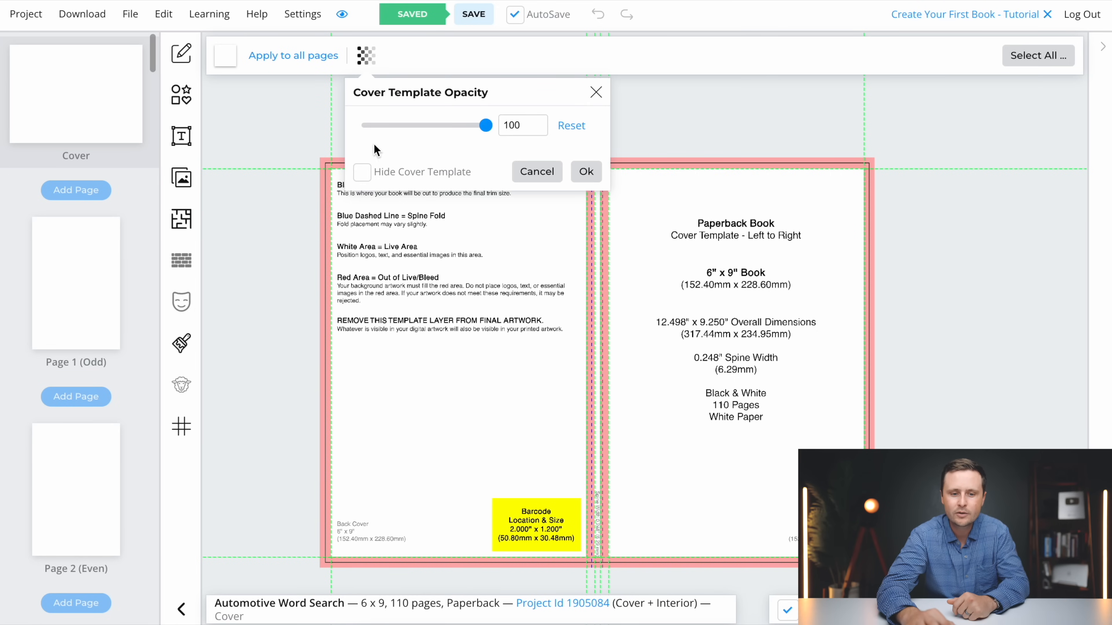
click(363, 172)
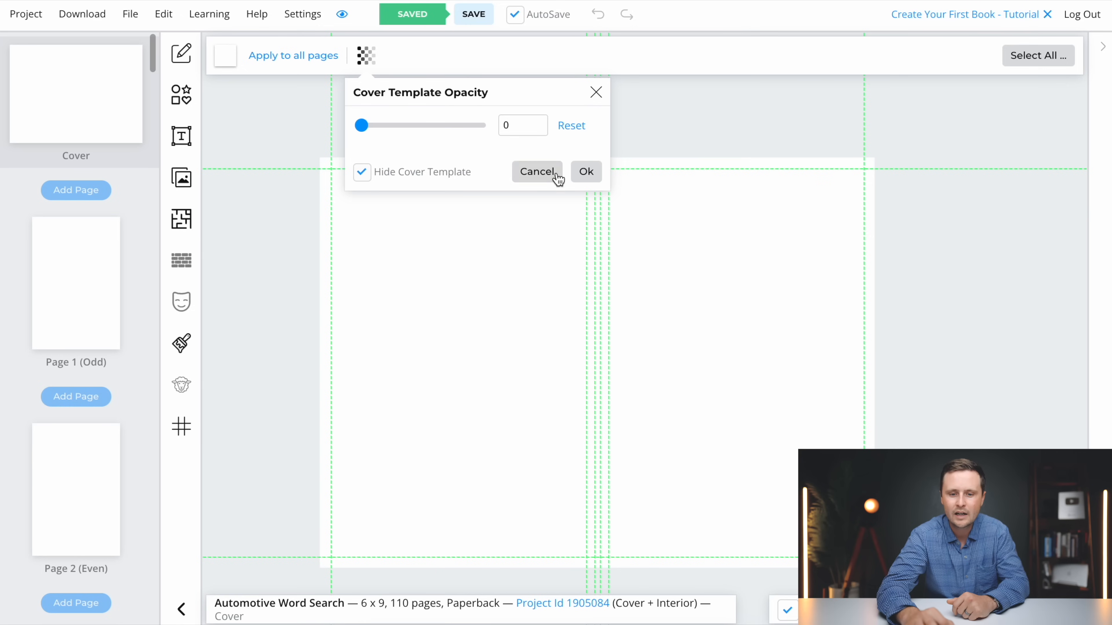
click(586, 172)
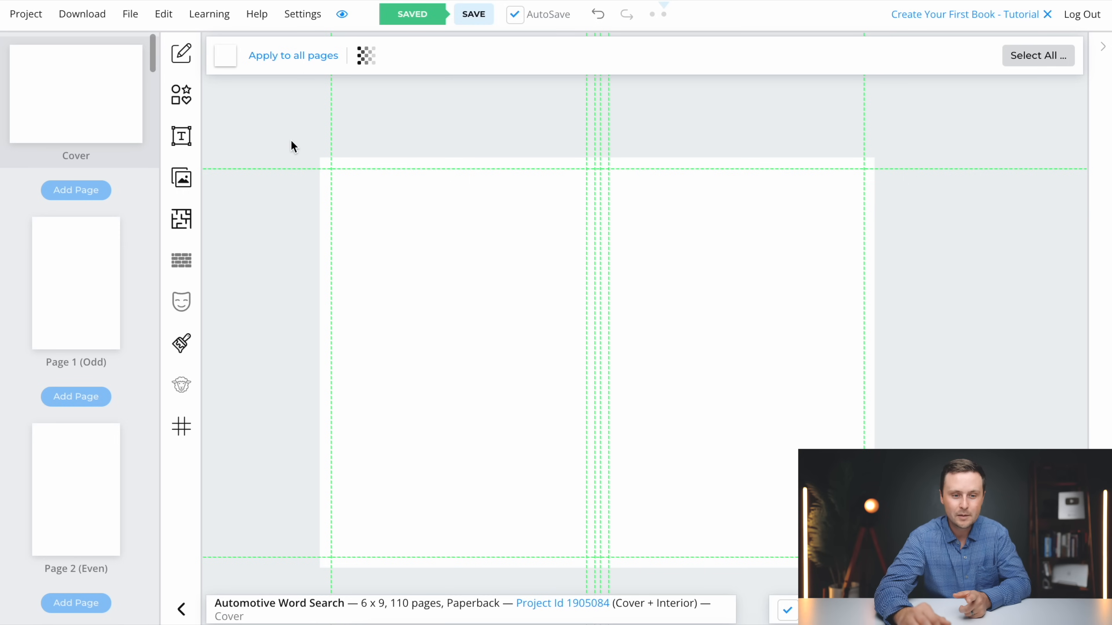
Add a rectangle to the cover and enlarge it past all edges so it fills the entire cover as a background
click(183, 99)
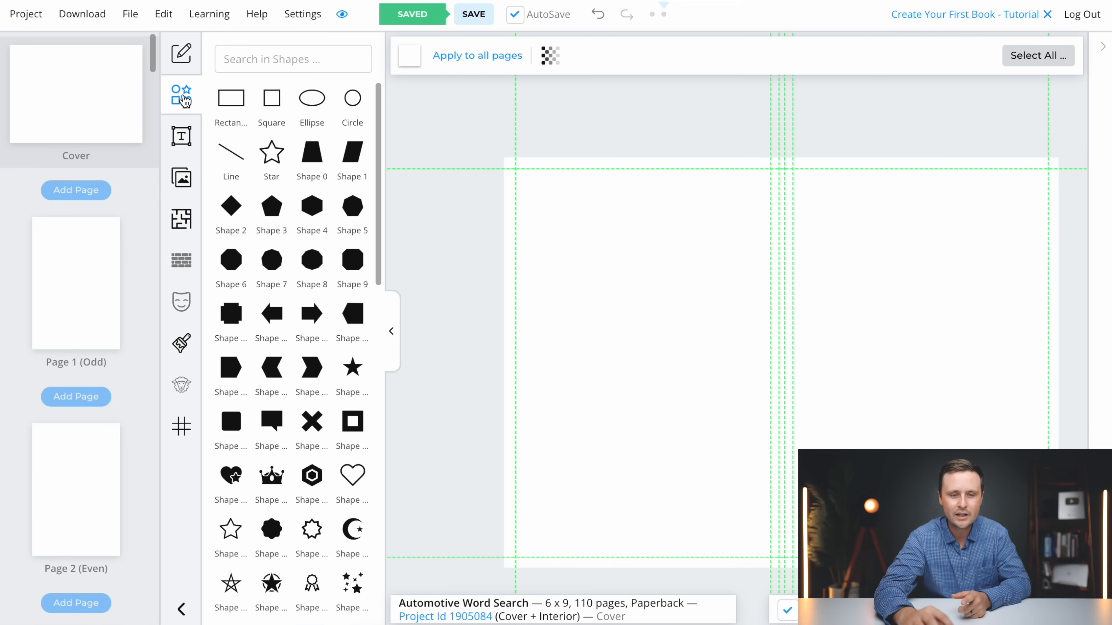
click(231, 101)
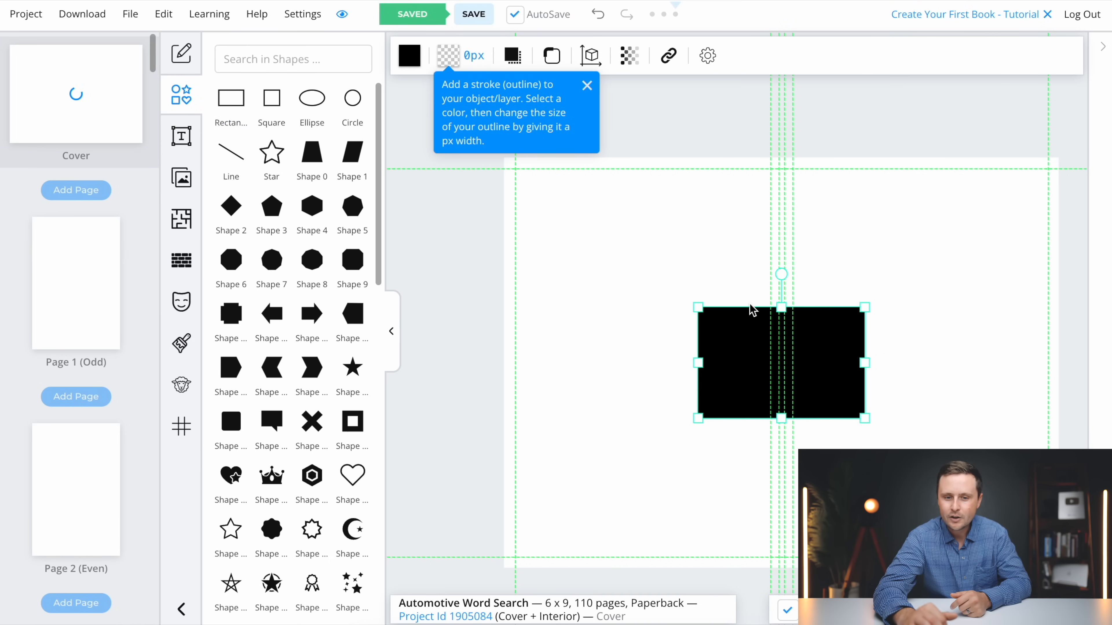
click(391, 333)
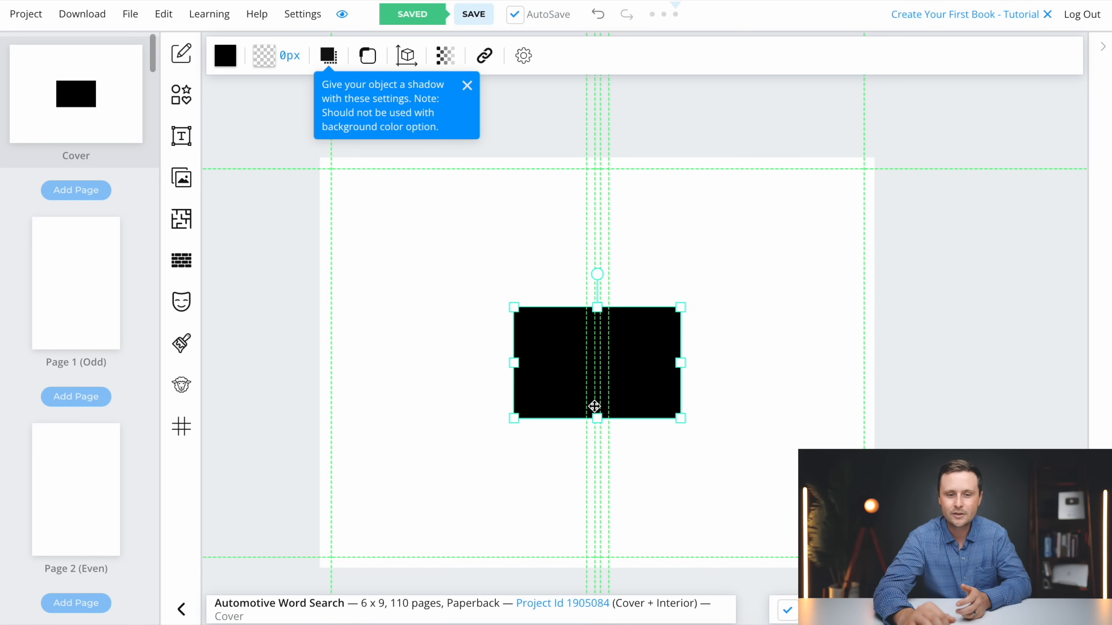
drag(563, 355, 310, 163)
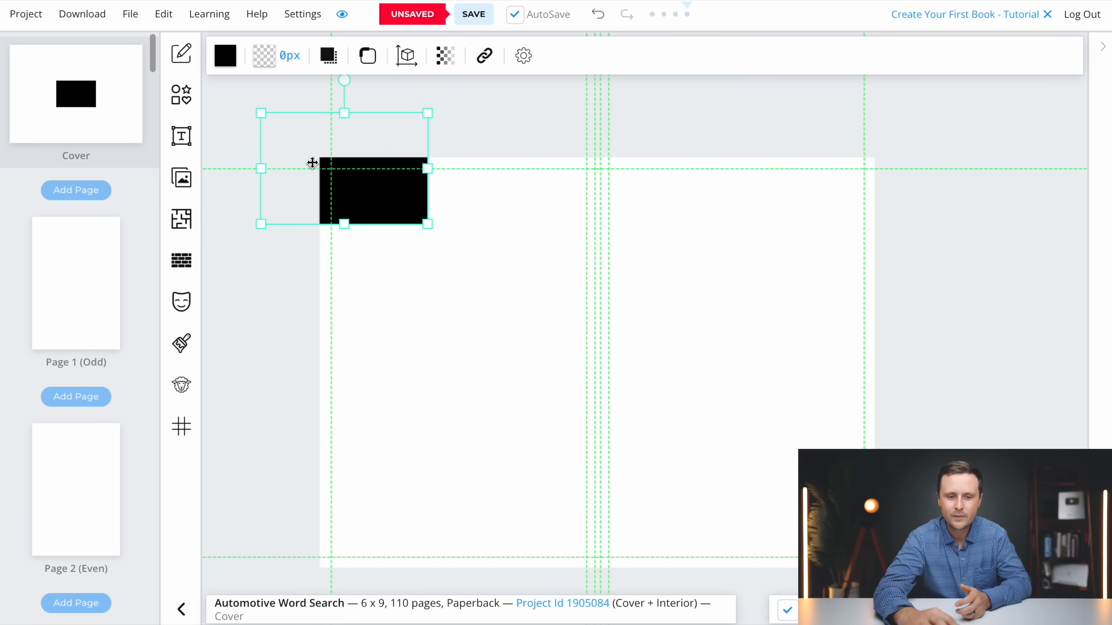
drag(427, 227, 984, 595)
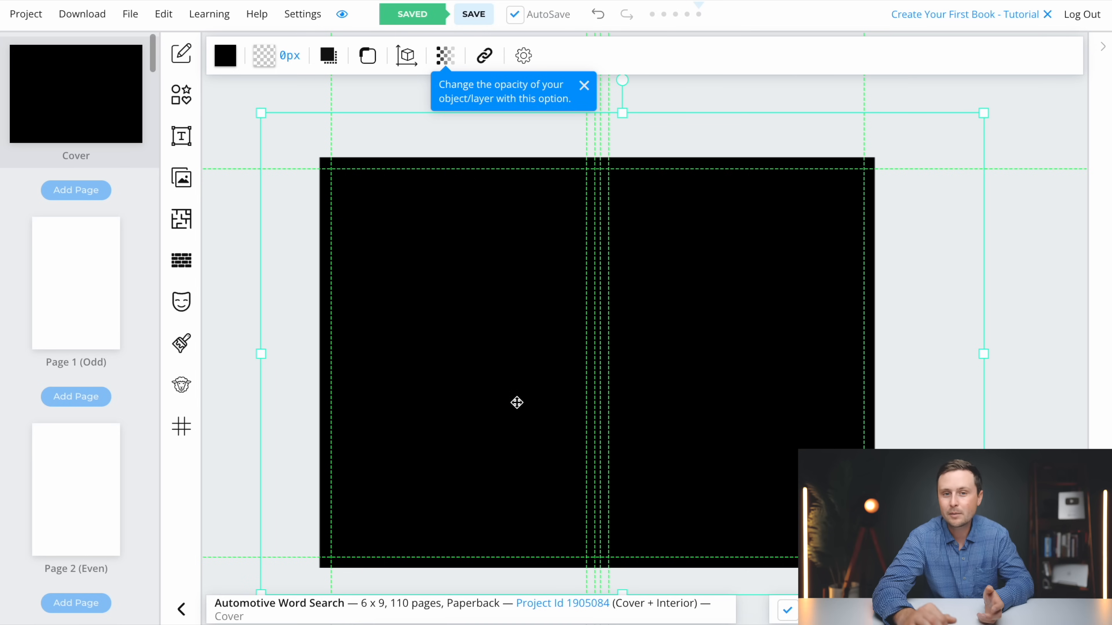
Fill the background rectangle with dark gray #5C5B5B and deselect it
click(231, 62)
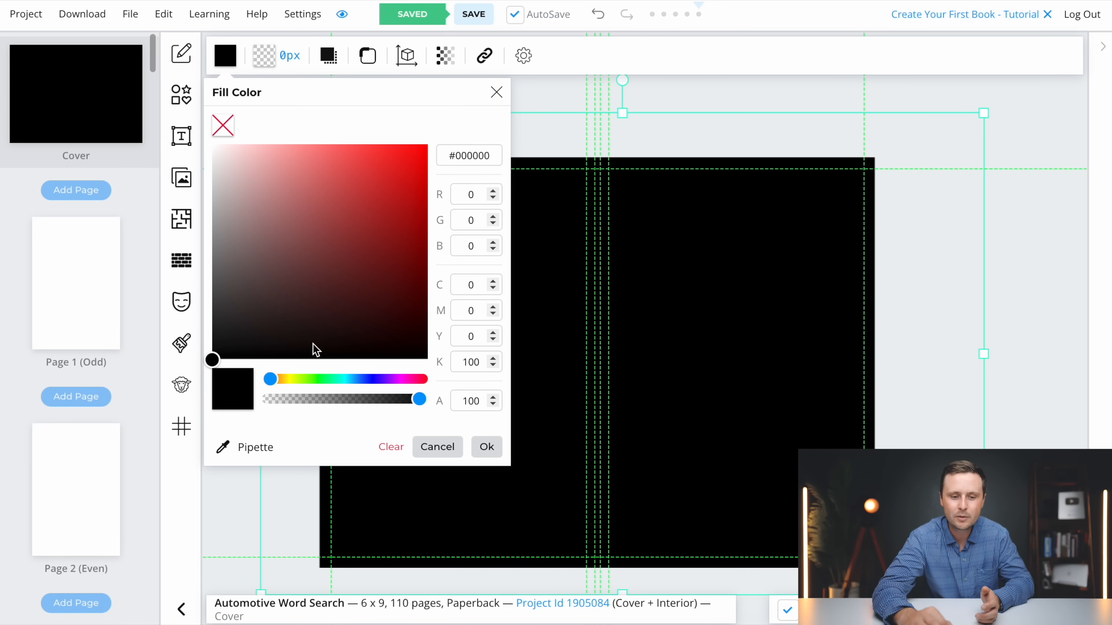
drag(214, 362, 369, 241)
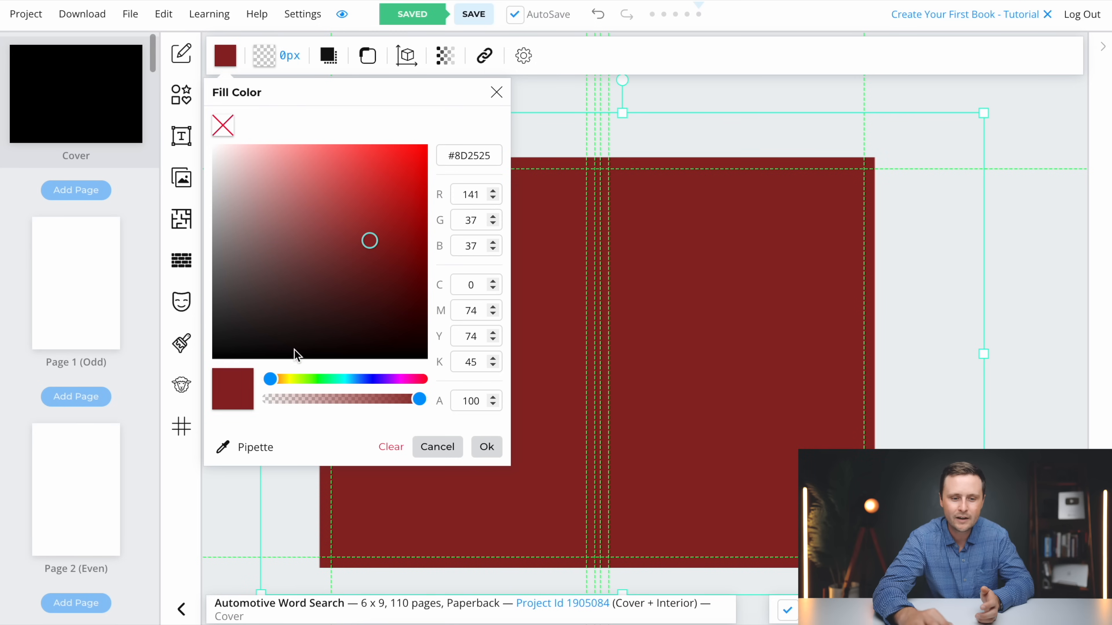
mouse_move(272, 384)
mouse_down()
mouse_move(375, 378)
mouse_move(253, 385)
mouse_up()
drag(372, 241, 242, 250)
drag(214, 247, 215, 283)
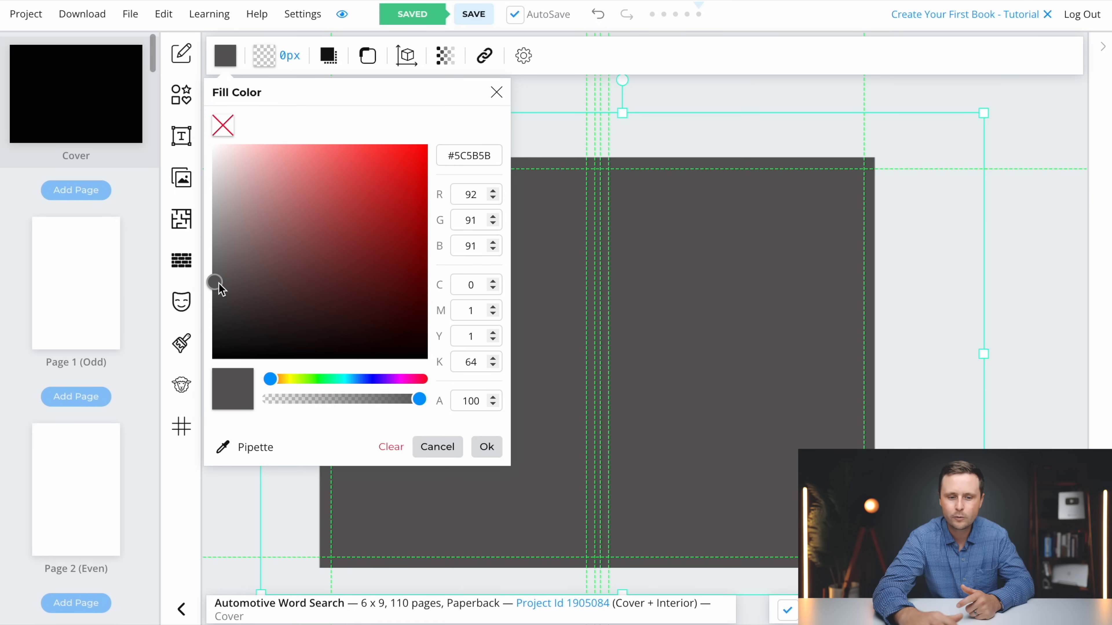
click(488, 449)
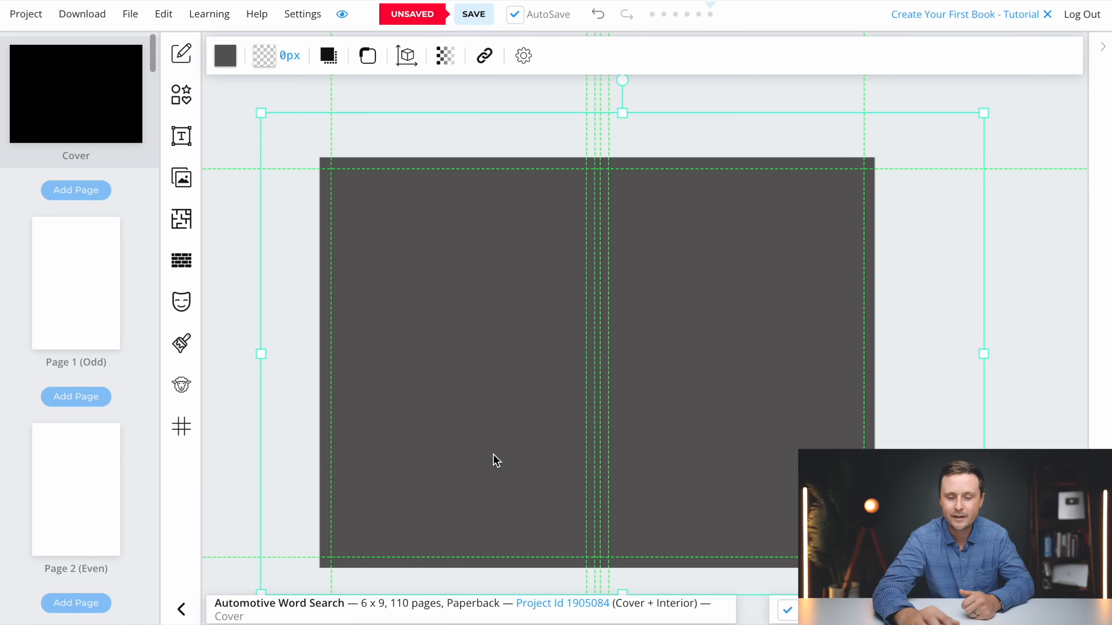
click(249, 285)
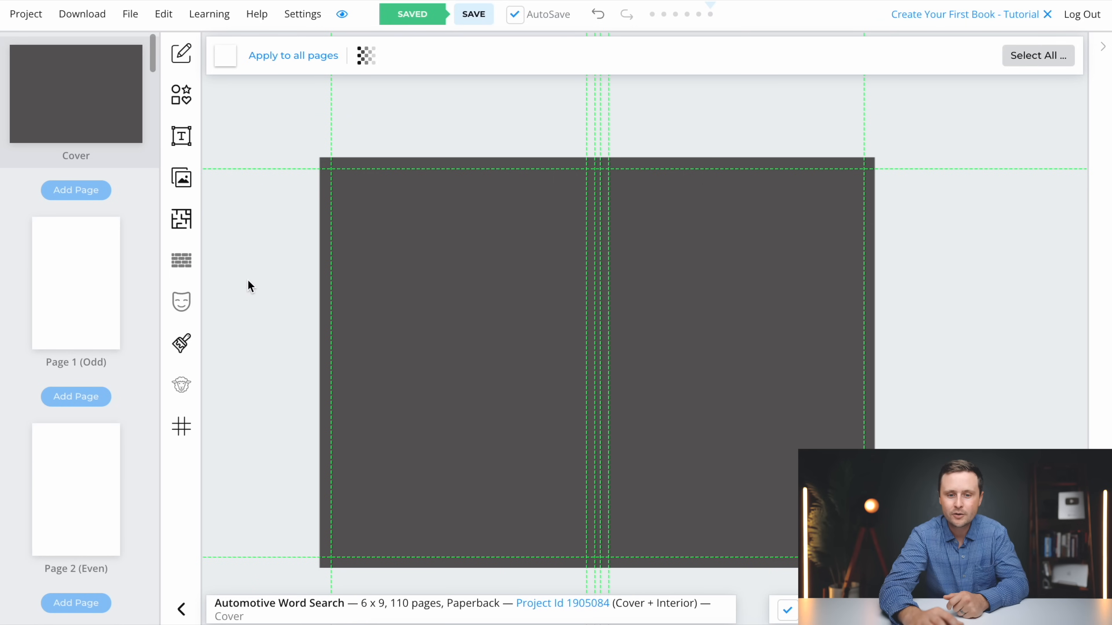
Add a second rectangle on the upper part of the front cover and fill it with white #FFFFFF
click(181, 99)
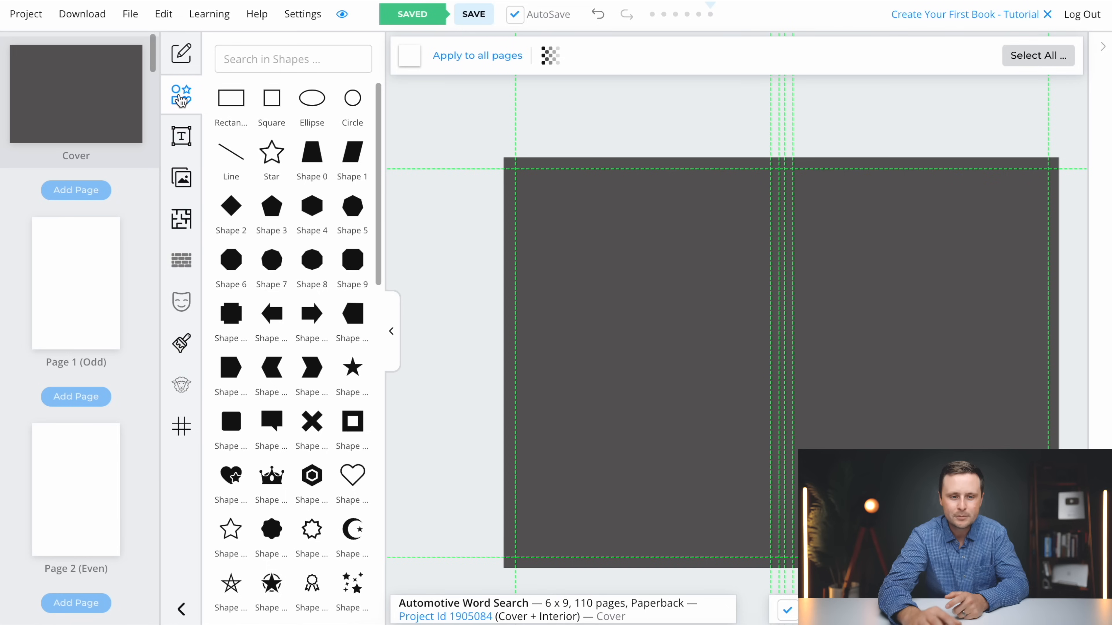
click(231, 113)
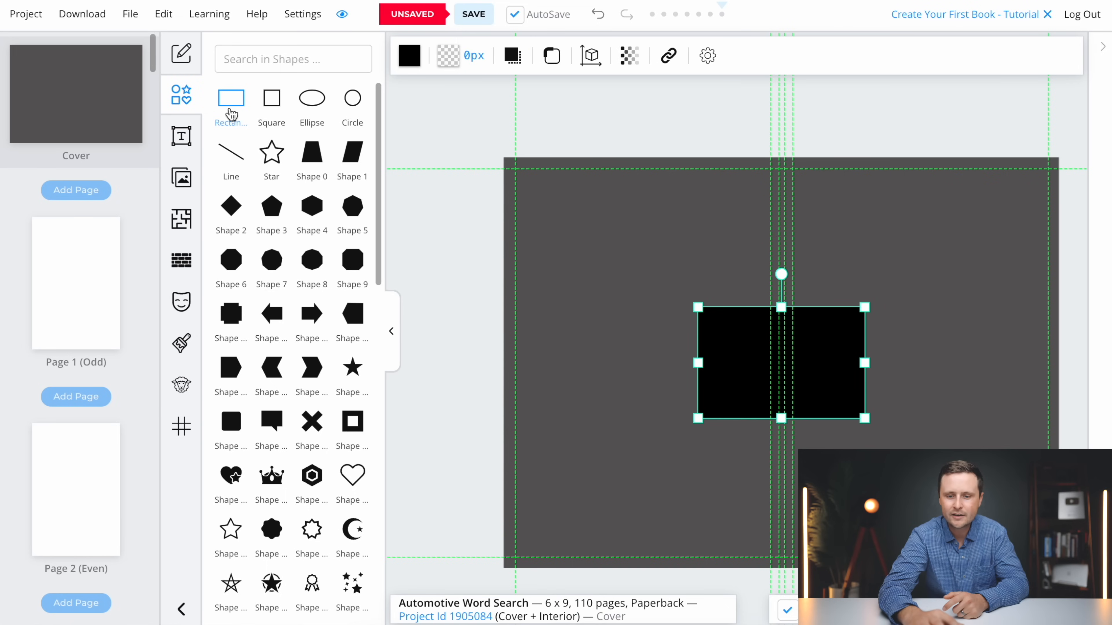
click(393, 332)
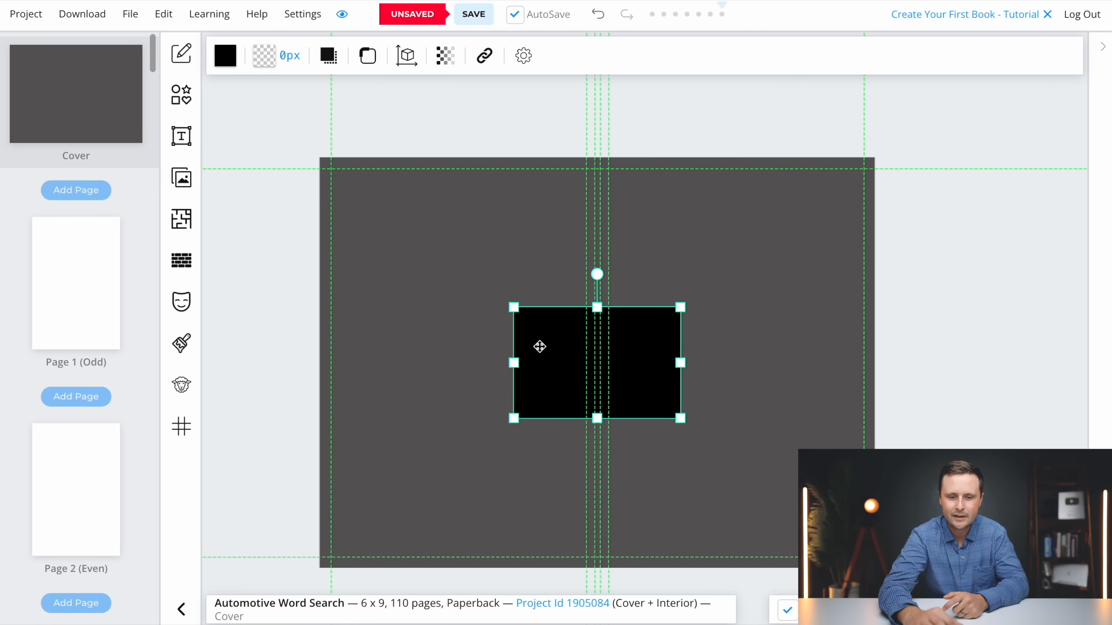
drag(549, 374, 688, 268)
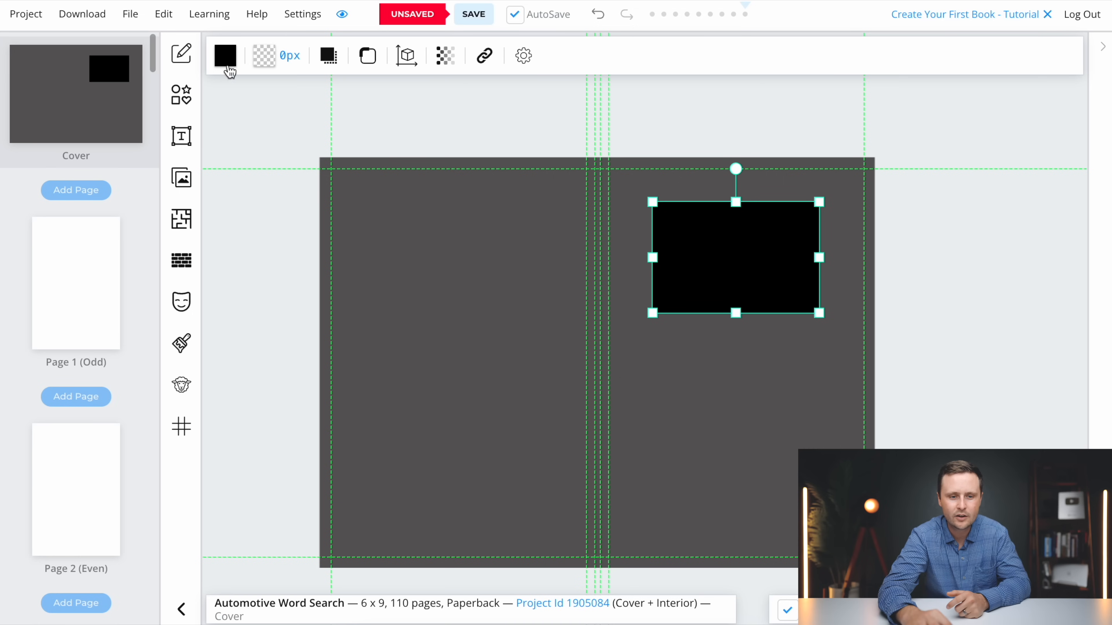
click(225, 59)
drag(218, 248, 211, 143)
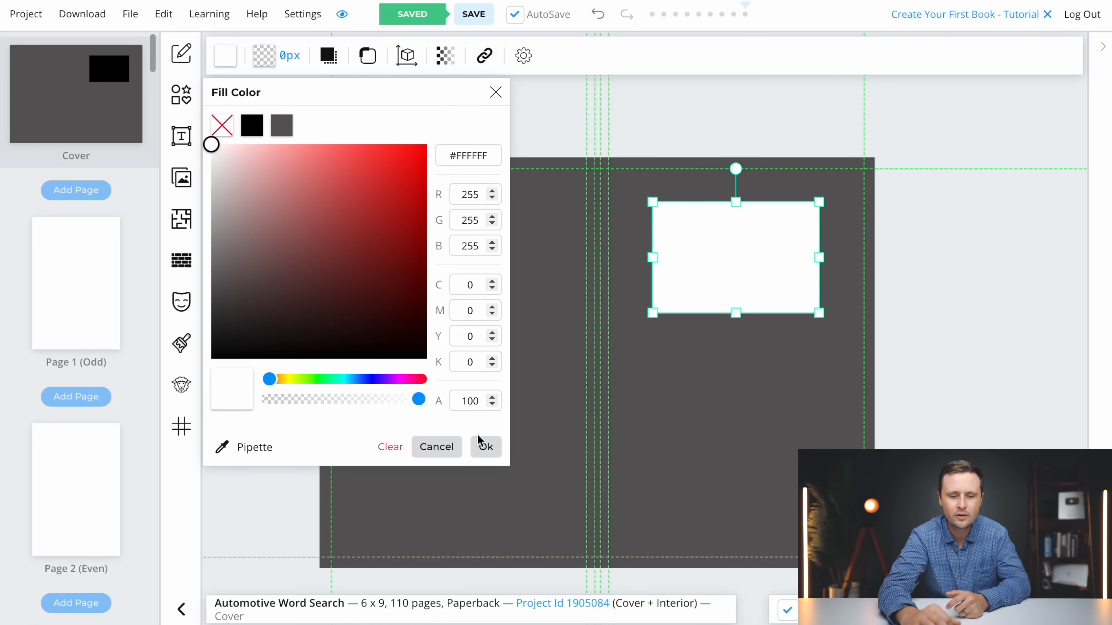
click(486, 447)
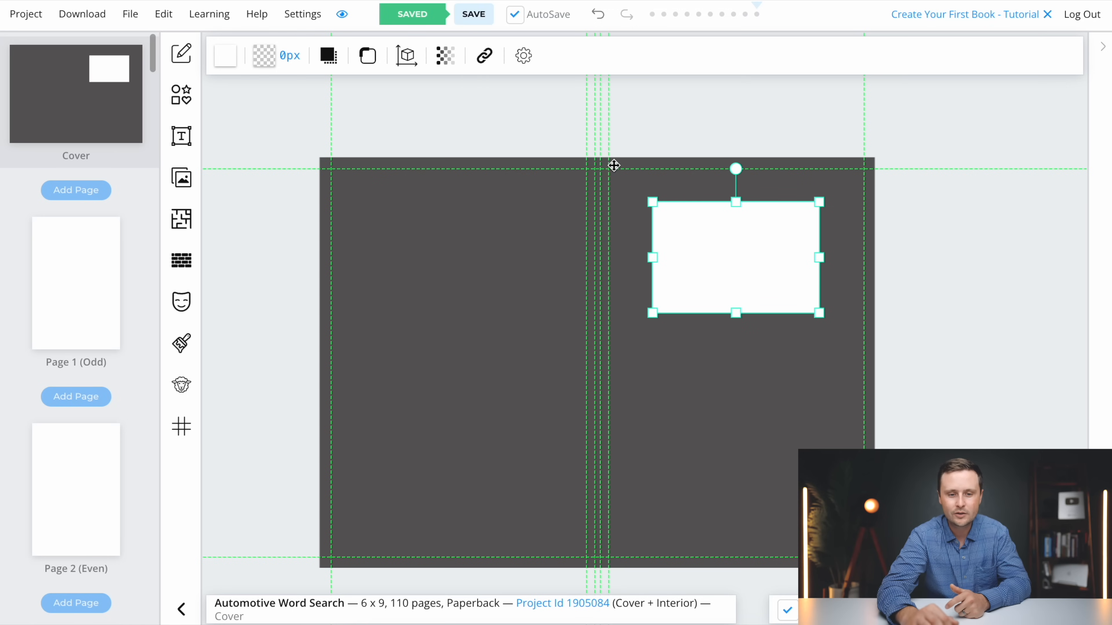
Round the corners of the white rectangle on the front cover
click(367, 56)
drag(367, 157, 387, 158)
click(588, 202)
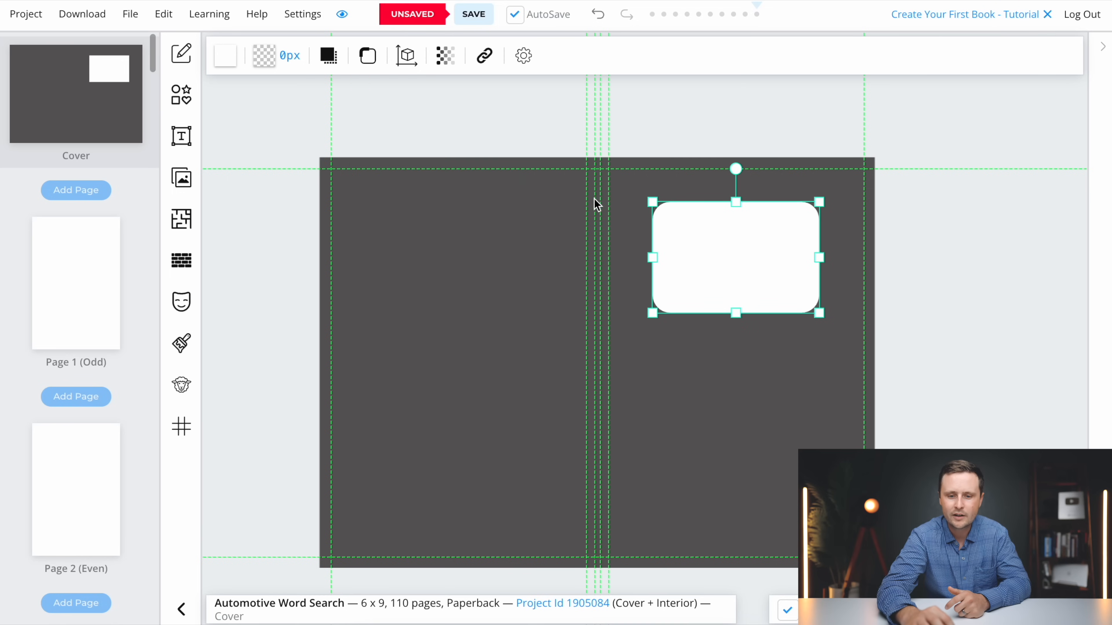
Widen the white rectangle on both sides and center it across the upper part of the front cover
drag(649, 260, 633, 258)
drag(819, 258, 848, 259)
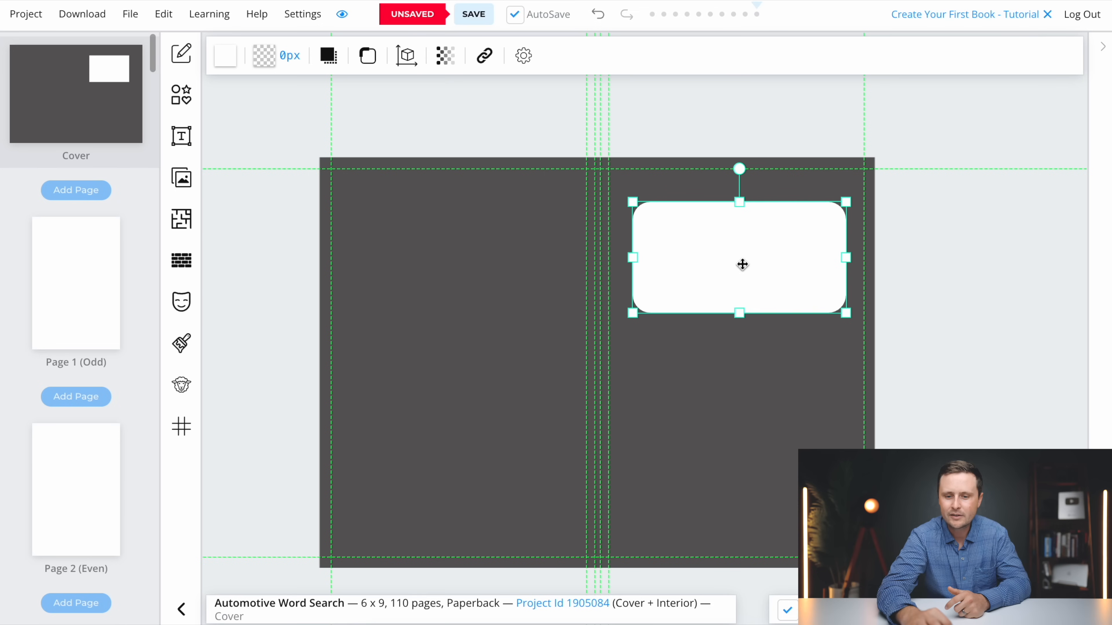
mouse_move(735, 270)
mouse_down()
mouse_move(710, 293)
mouse_move(732, 263)
mouse_up()
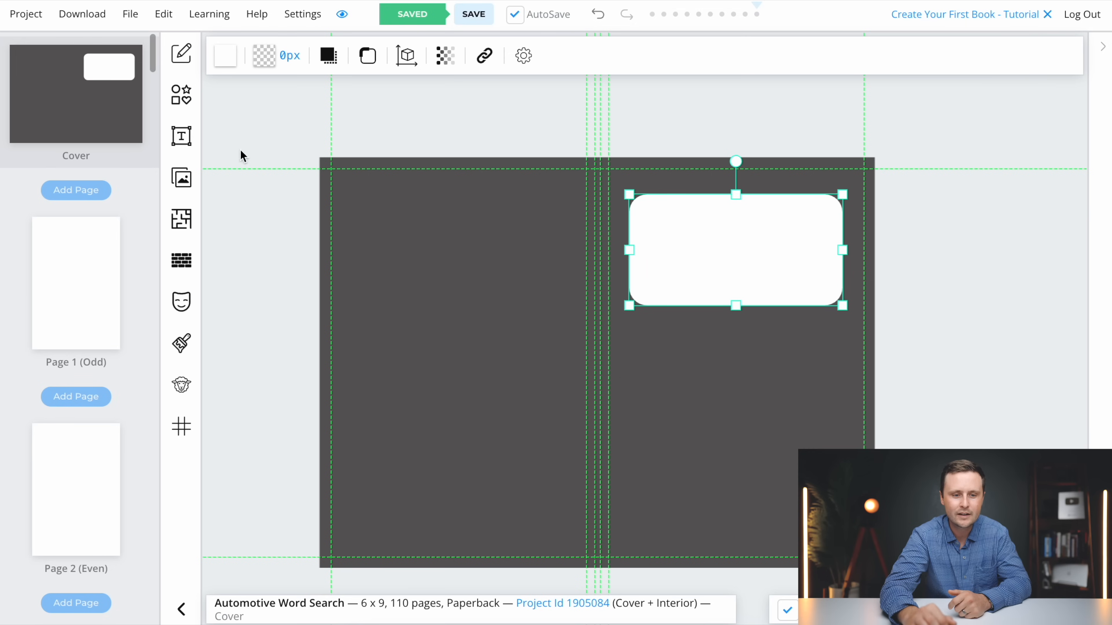
Add a heading reading "Automotive" and place it on the upper half of the white rectangle
click(182, 138)
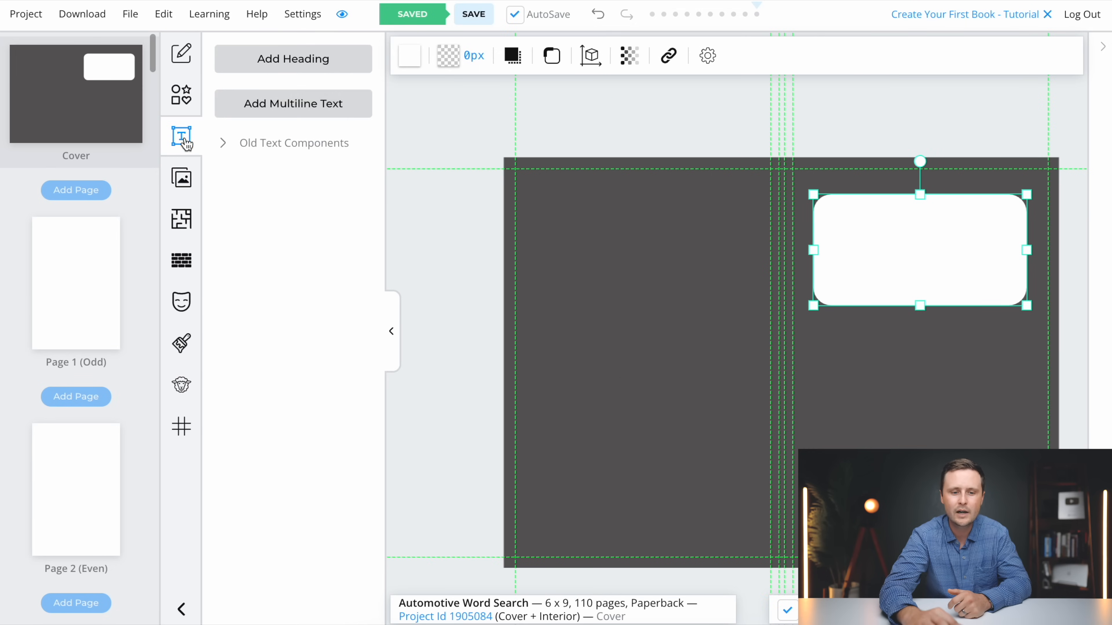
click(282, 66)
click(391, 337)
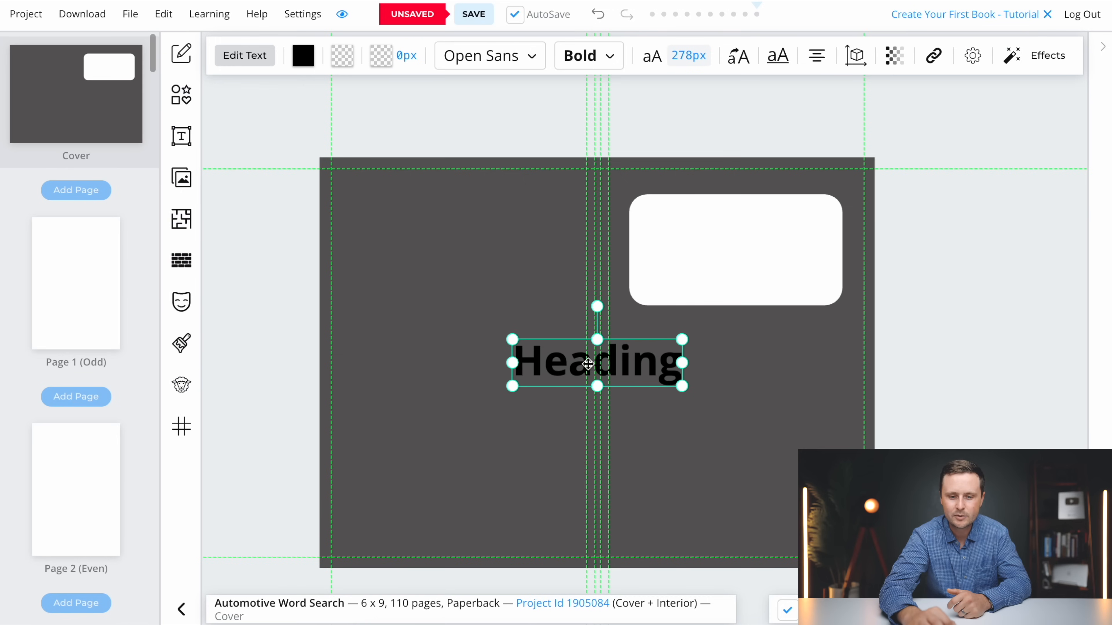
drag(553, 366, 689, 235)
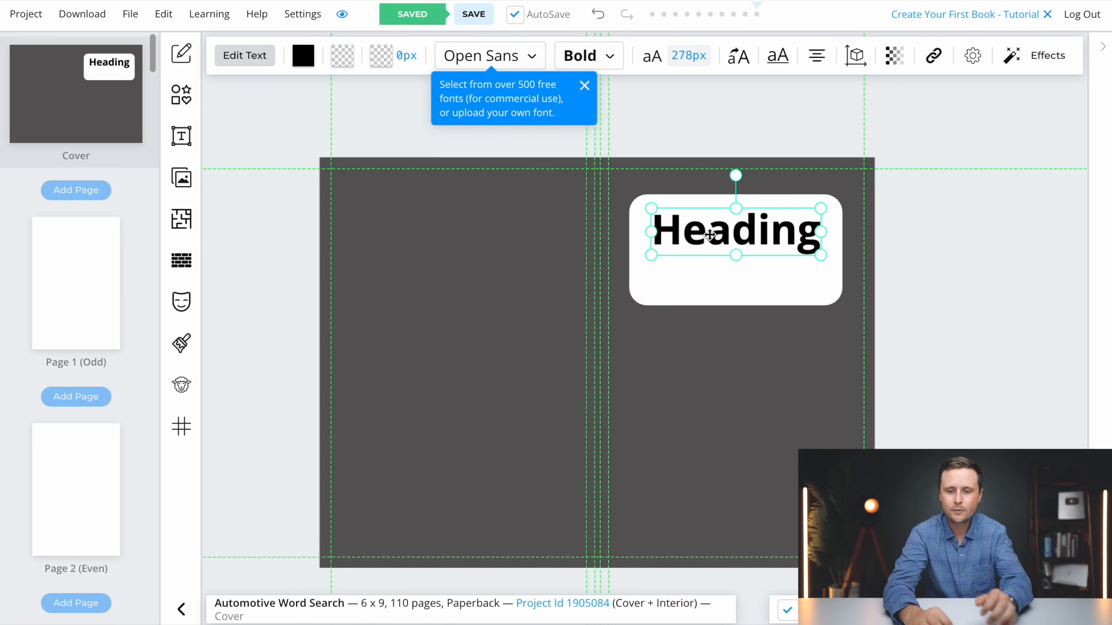
double_click(689, 235)
text(Automotive)
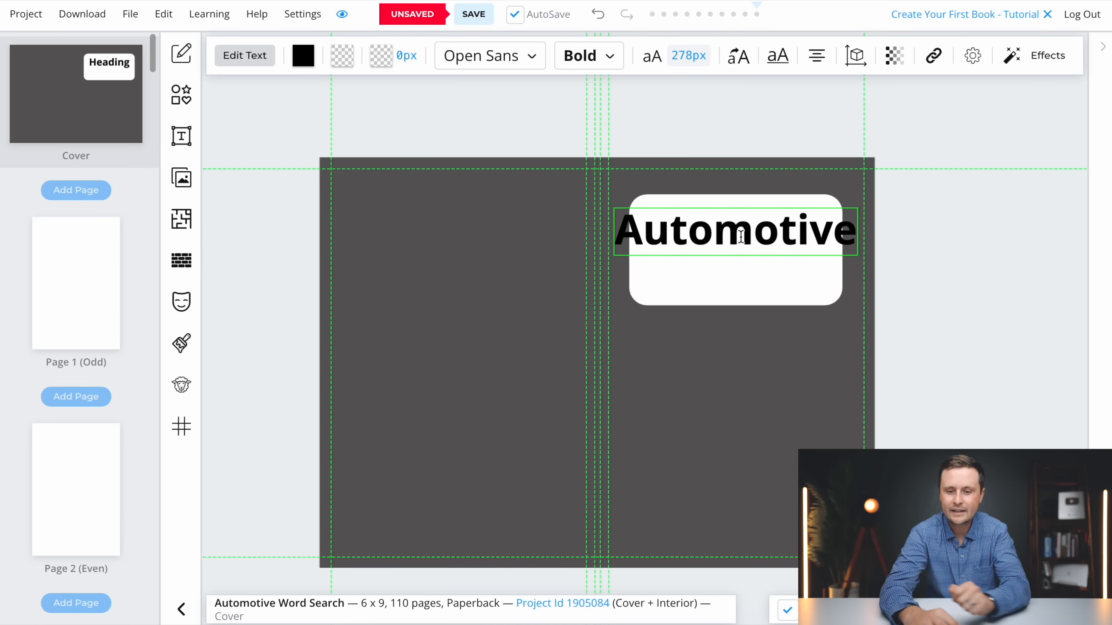
click(779, 237)
Shrink the "Automotive" heading to about 213 px so it fits inside the white rectangle
click(821, 275)
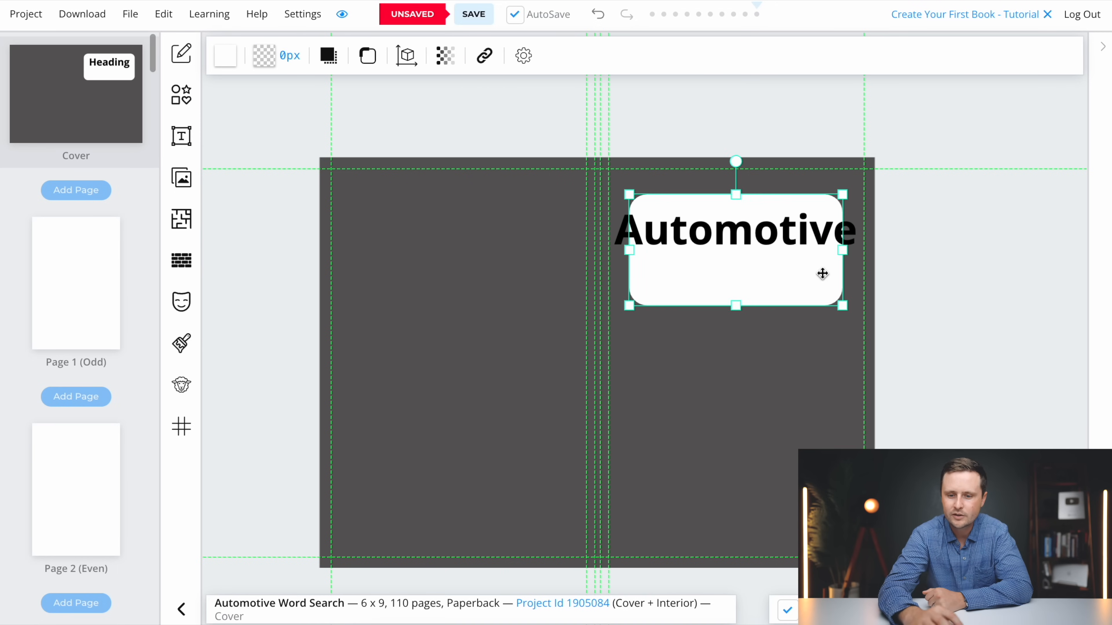
click(816, 230)
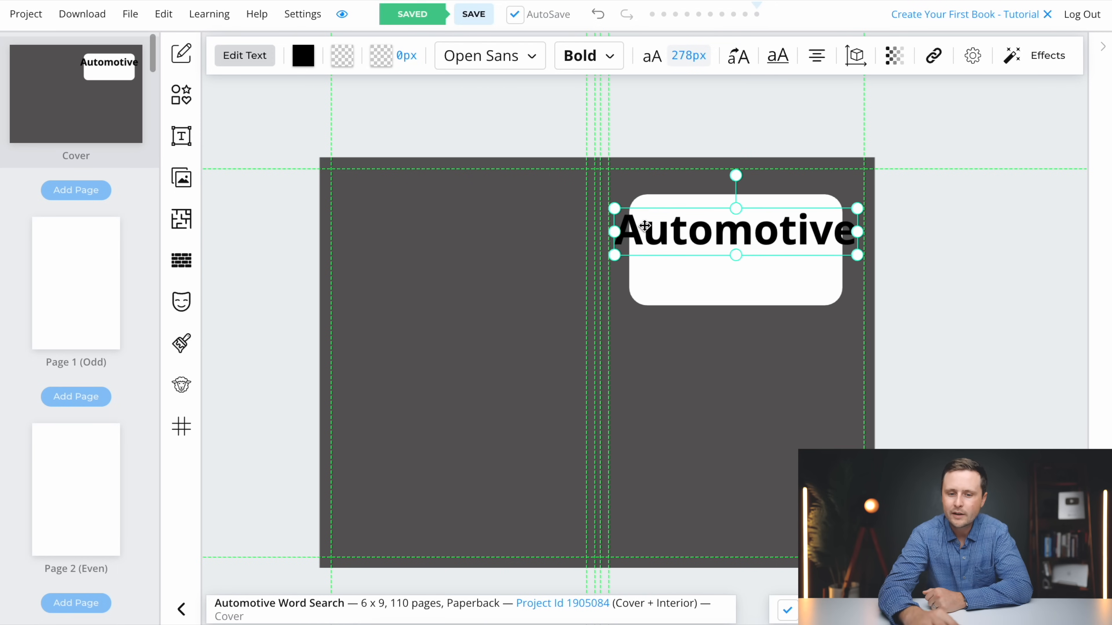
drag(857, 255, 743, 231)
click(926, 270)
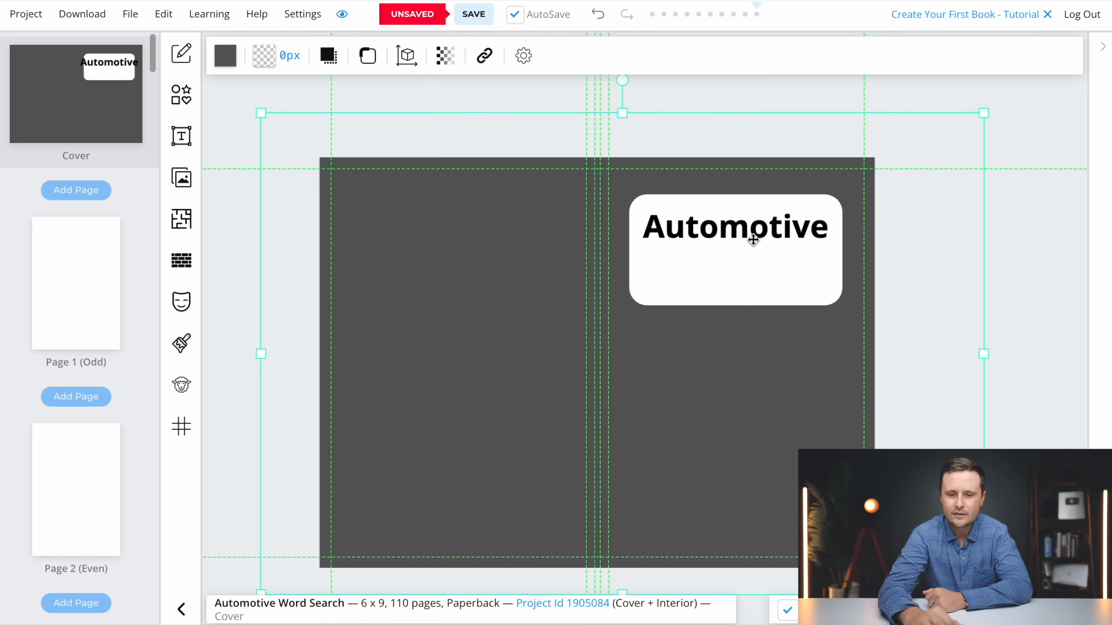
Add a second heading reading "Word Search" and place it below "Automotive" on the white rectangle
click(182, 139)
click(297, 70)
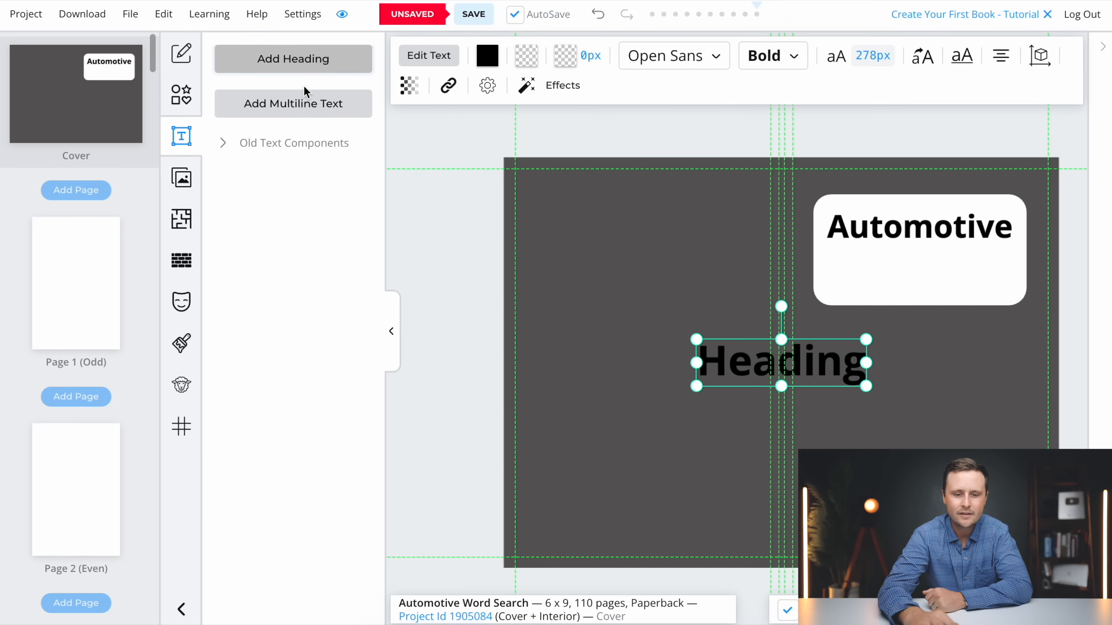
click(391, 337)
drag(547, 373, 687, 280)
double_click(688, 281)
text(Word Search)
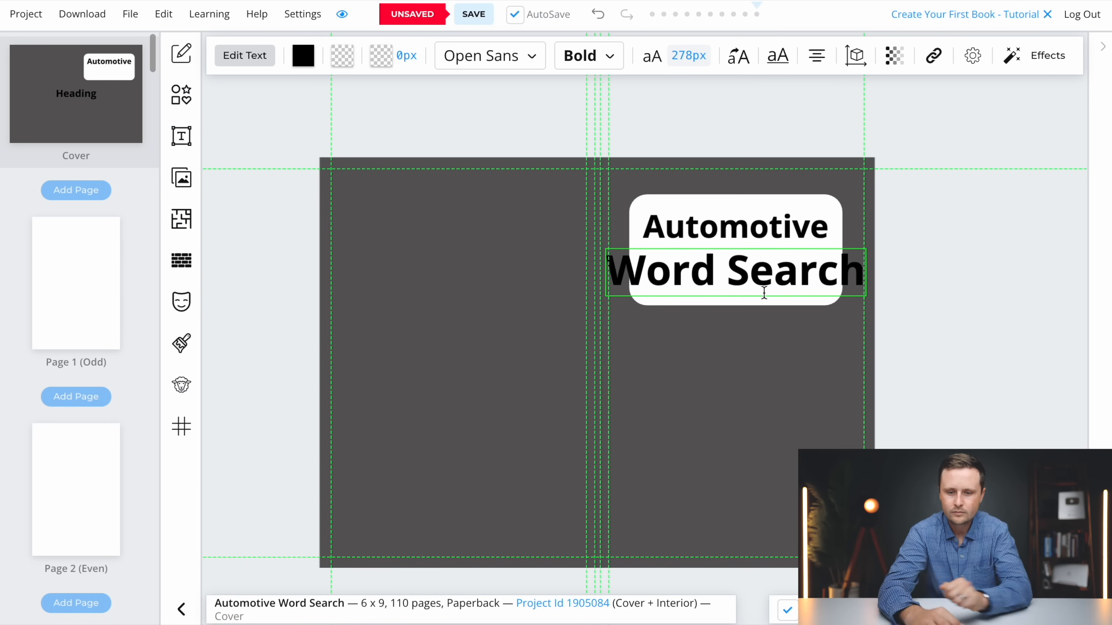
click(803, 306)
Shrink the "Word Search" heading to about 205 px and center it under "Automotive" inside the white rectangle
click(804, 279)
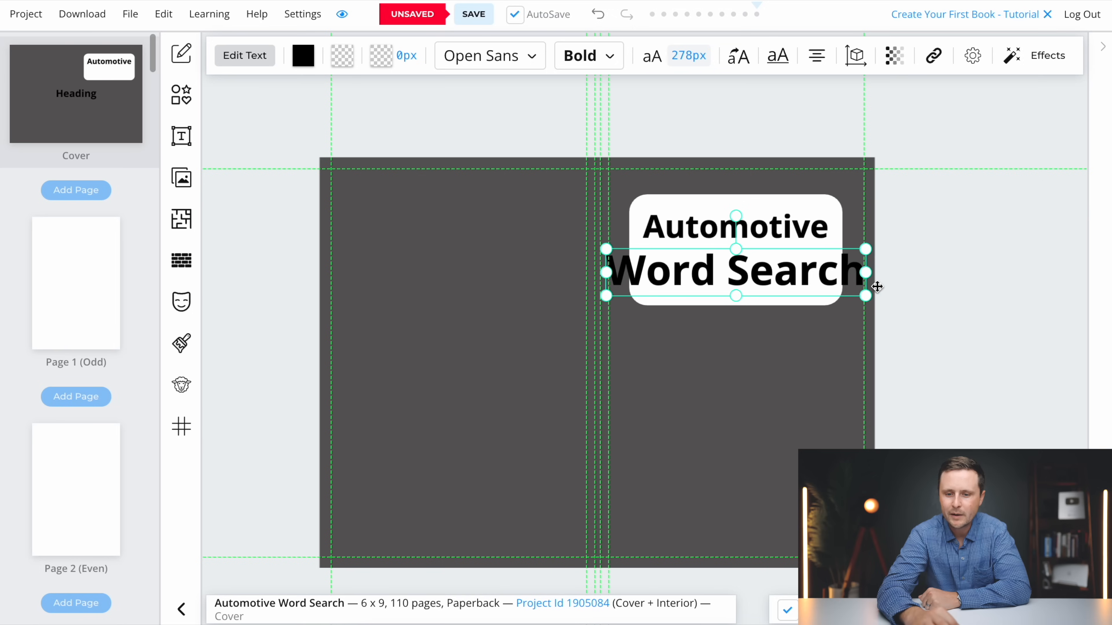
drag(870, 298, 817, 288)
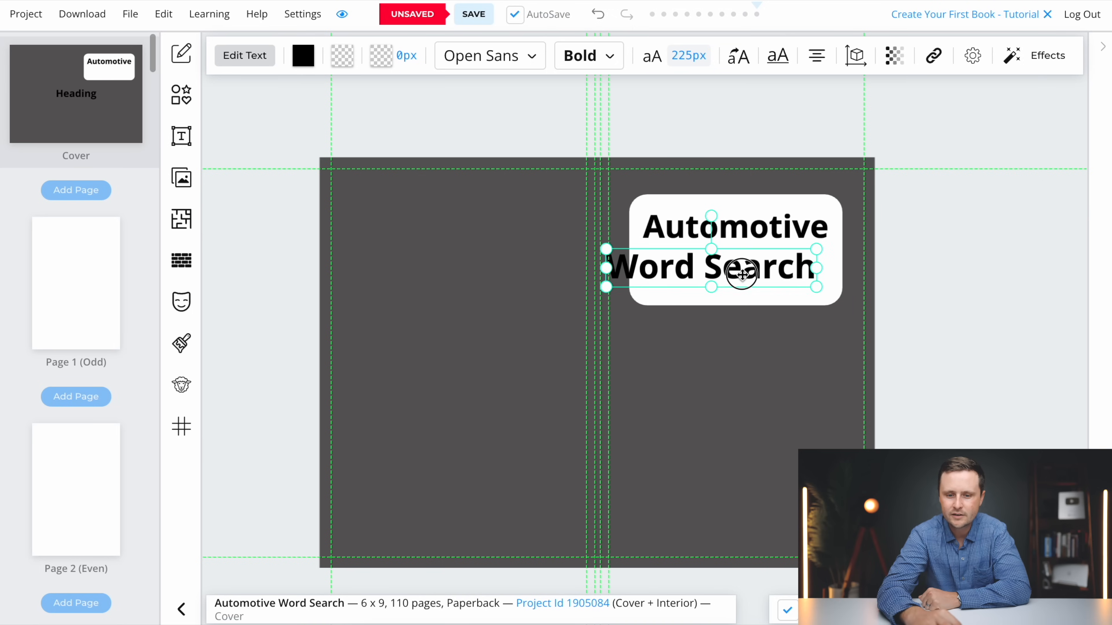
click(945, 287)
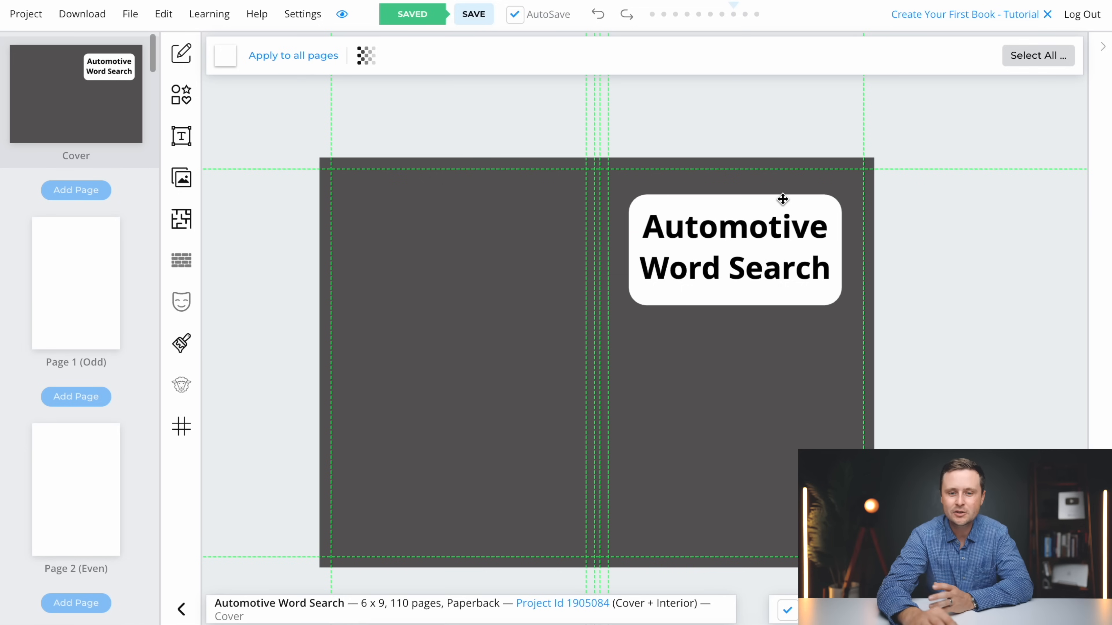
Try the free font Abril Fatface on the "Automotive" heading
click(734, 269)
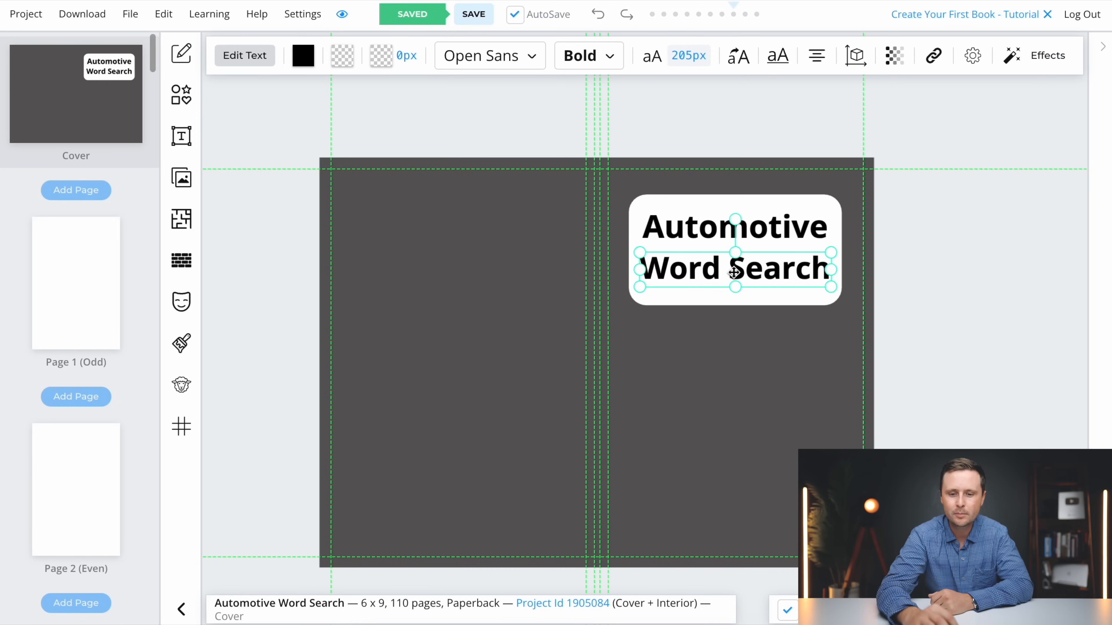
click(693, 225)
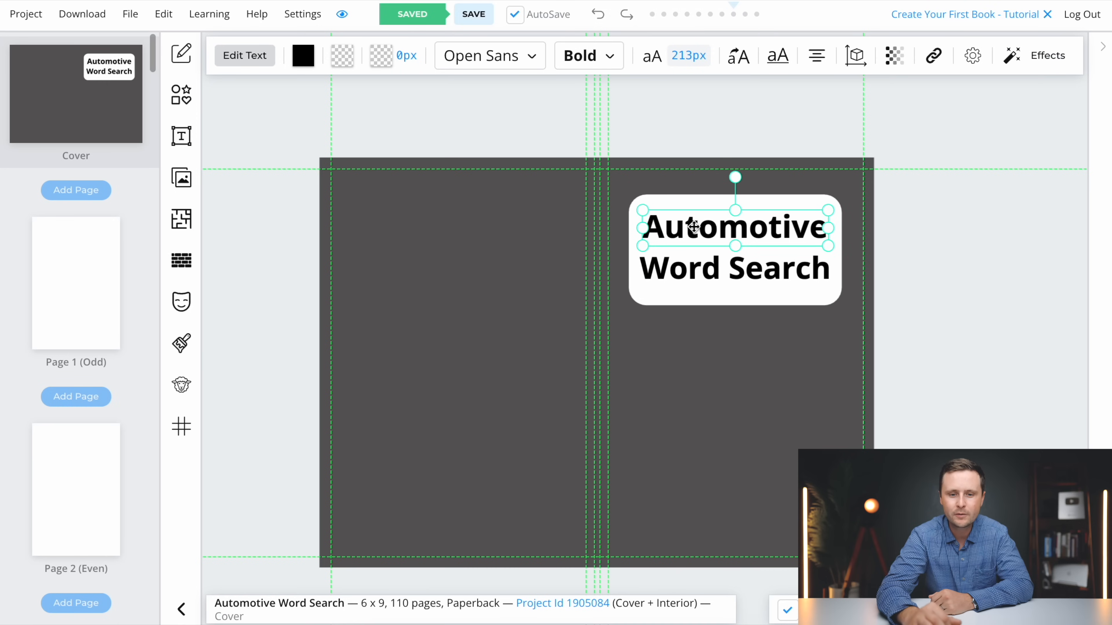
click(496, 66)
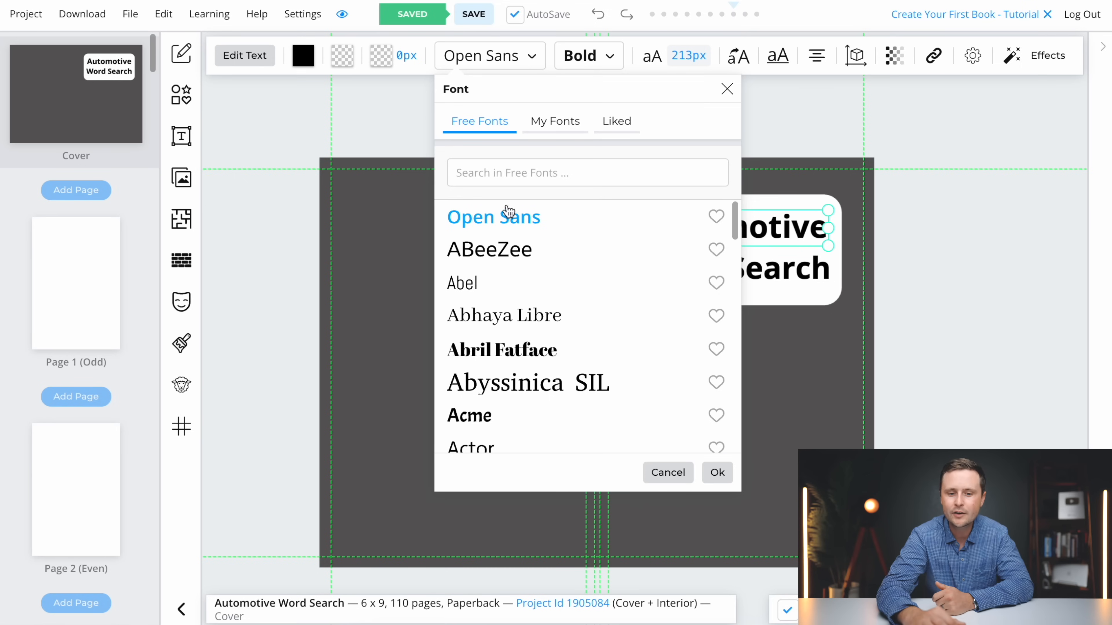
click(514, 252)
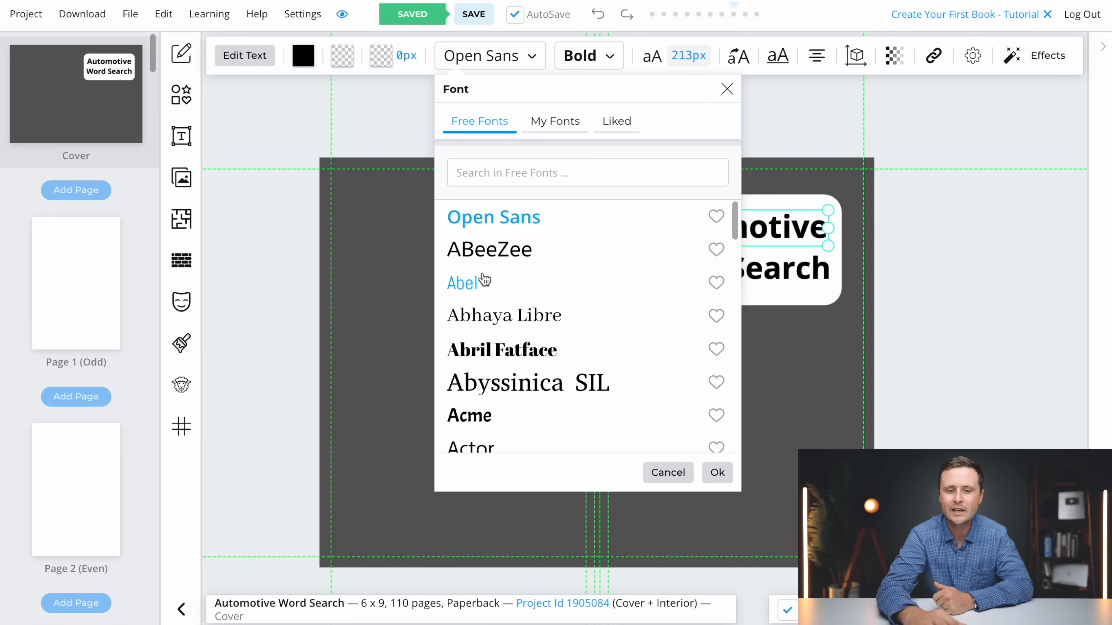
scroll(568, 358, down, 10)
scroll(568, 358, down, 15)
scroll(568, 358, up, 20)
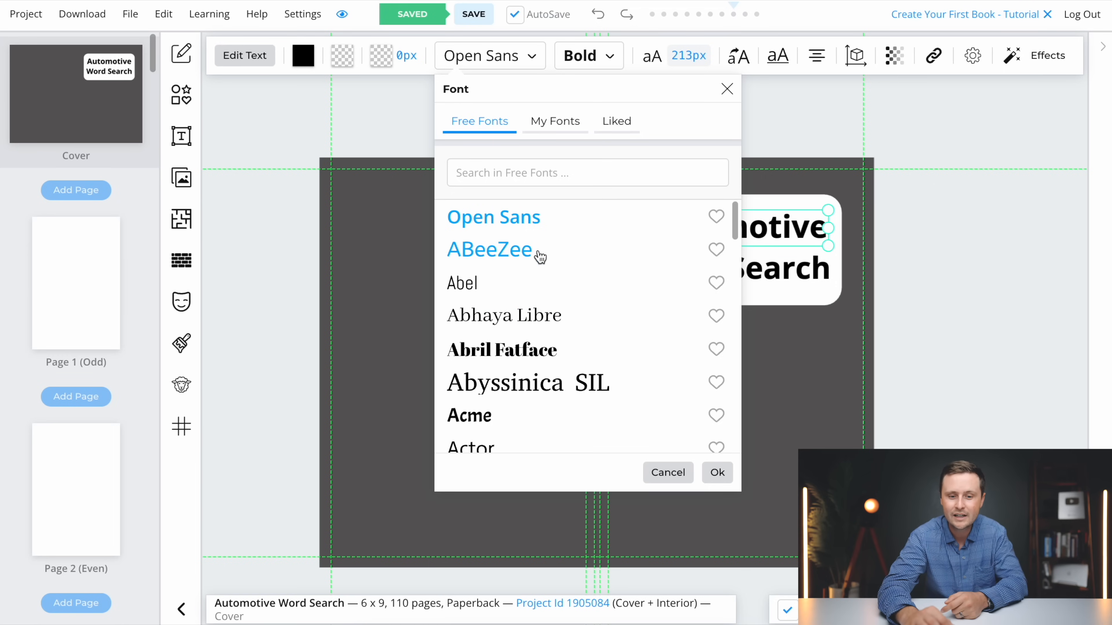
click(523, 294)
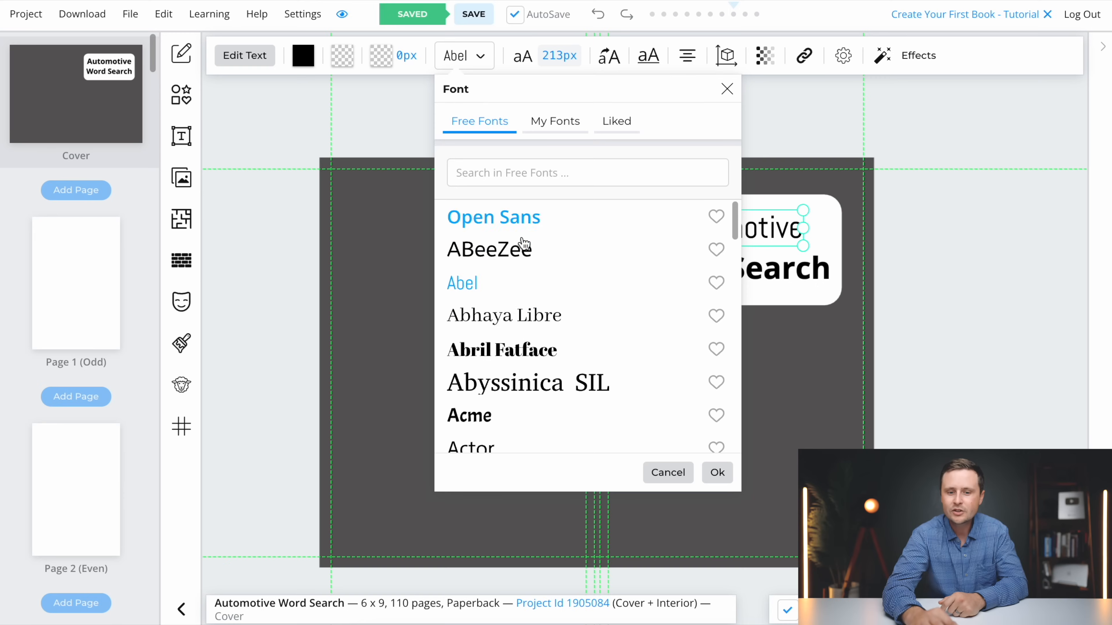
click(502, 349)
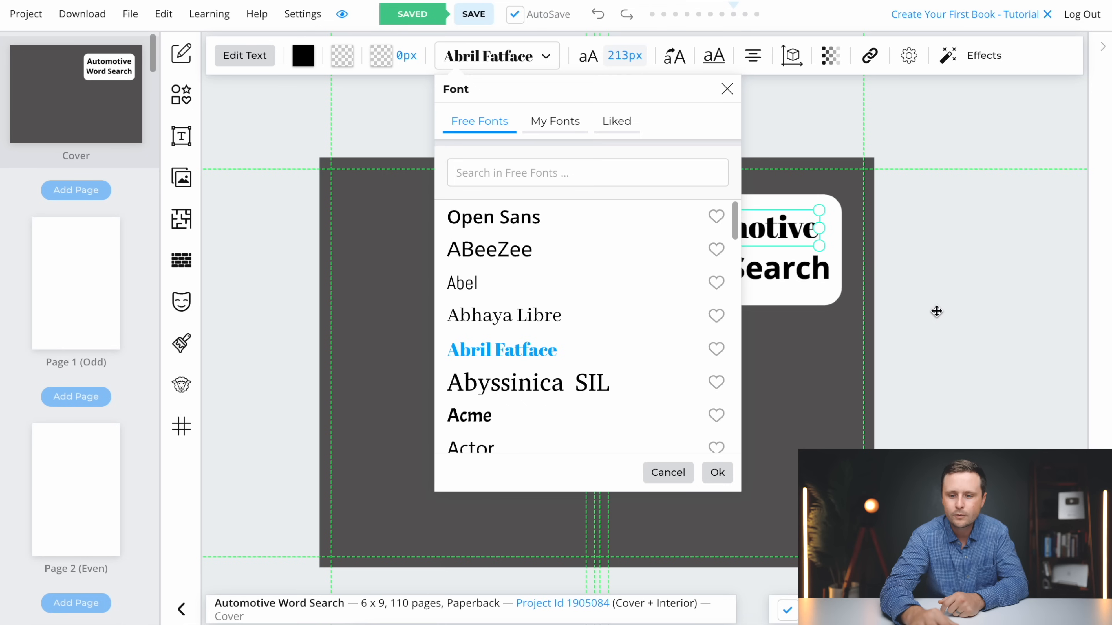
Set the "Automotive" heading's font to Advent Pro and accept the font choice
scroll(957, 410, down, 3)
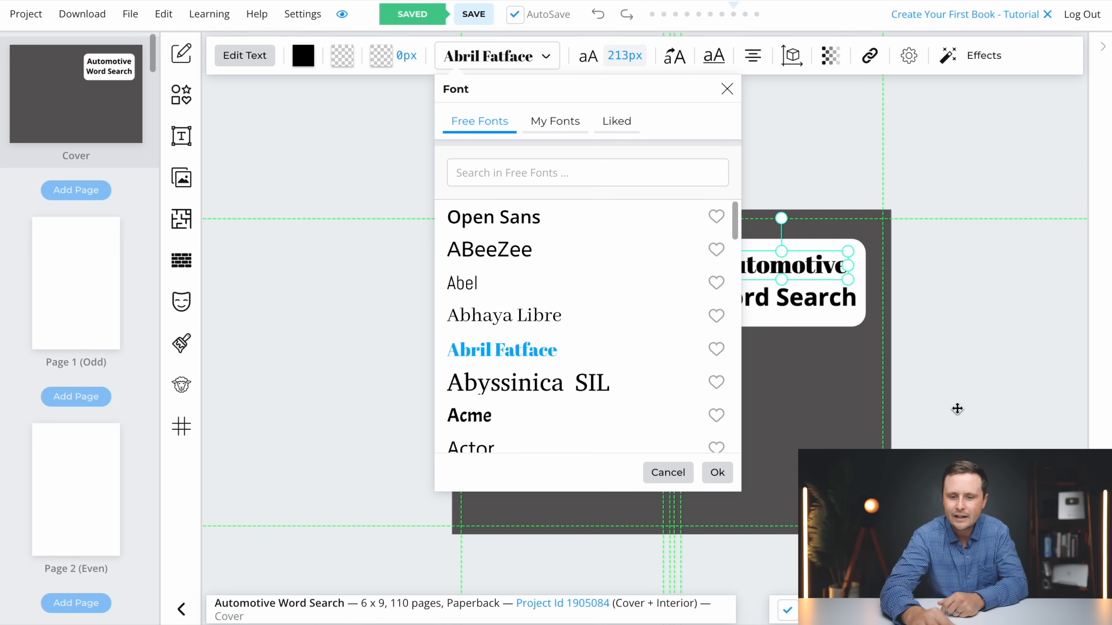
scroll(957, 408, down, 3)
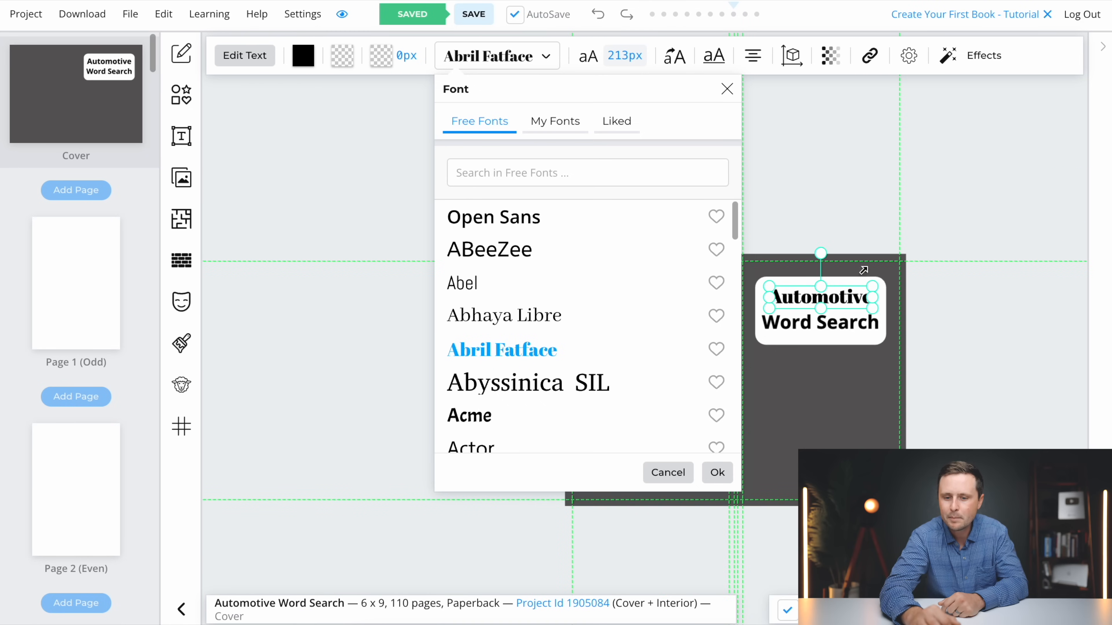
scroll(602, 376, down, 2)
click(512, 389)
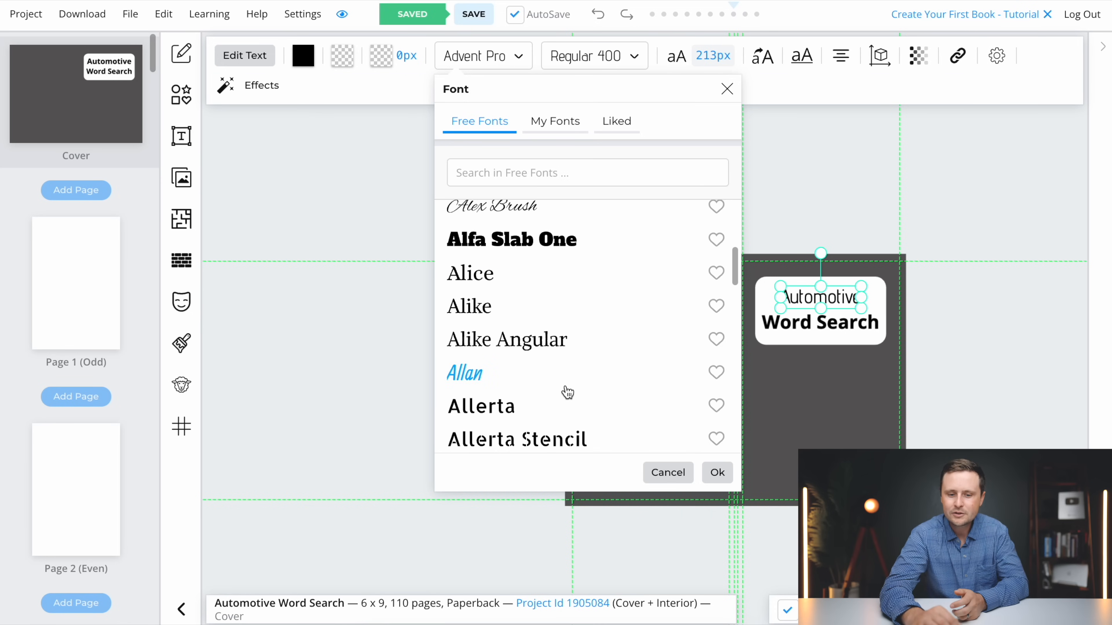
scroll(566, 391, up, 2)
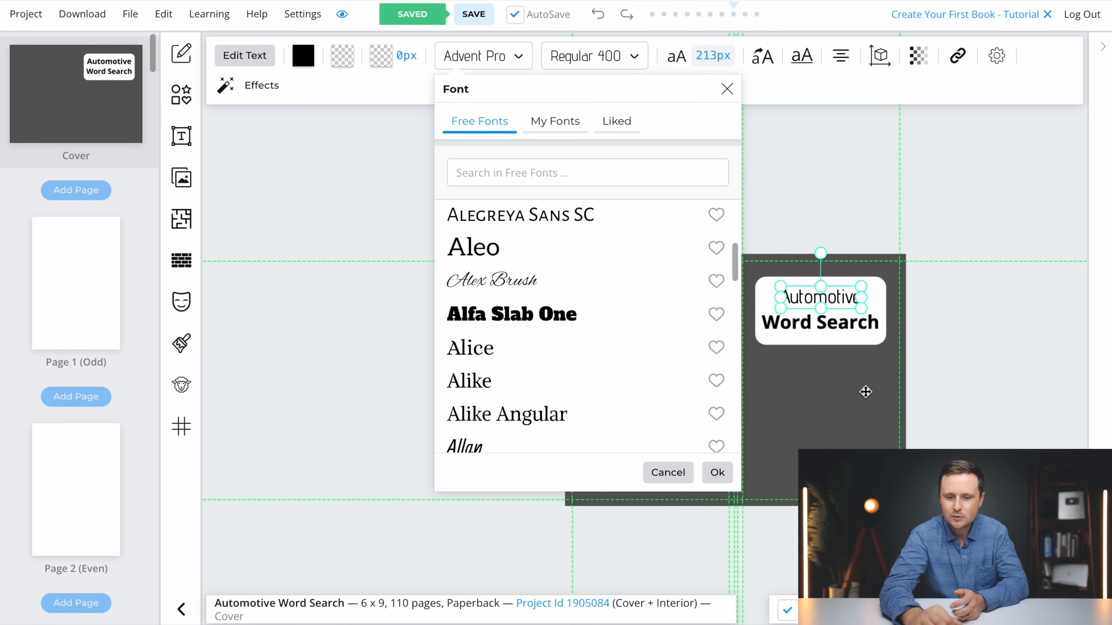
click(718, 473)
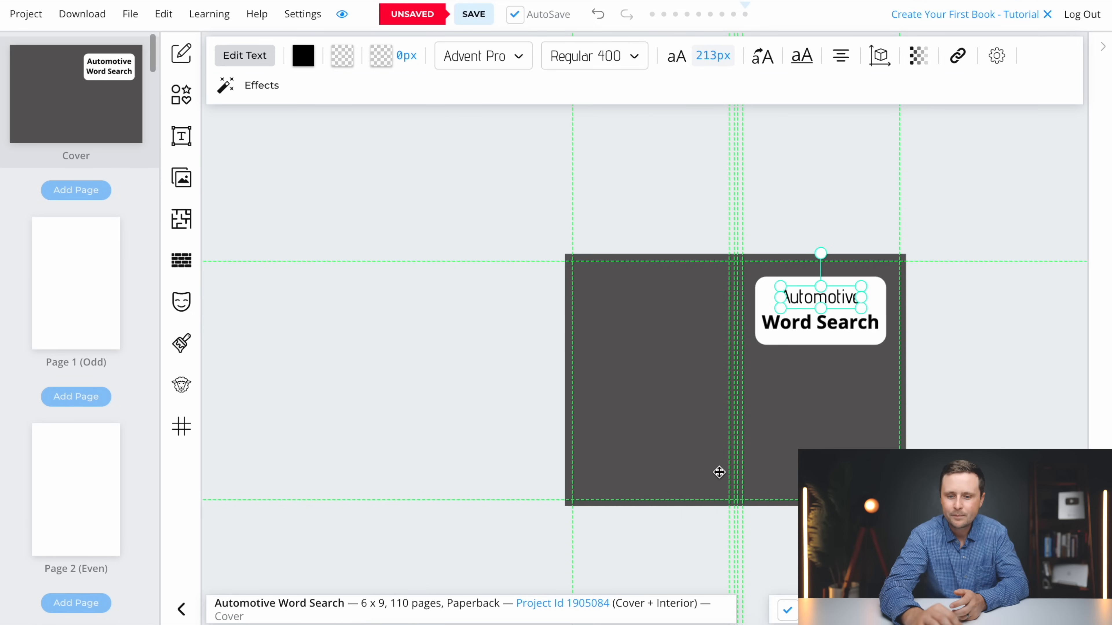
Move the "Word Search" and "Automotive" headings closer together, keeping both centered inside the white rectangle
scroll(782, 390, up, 3)
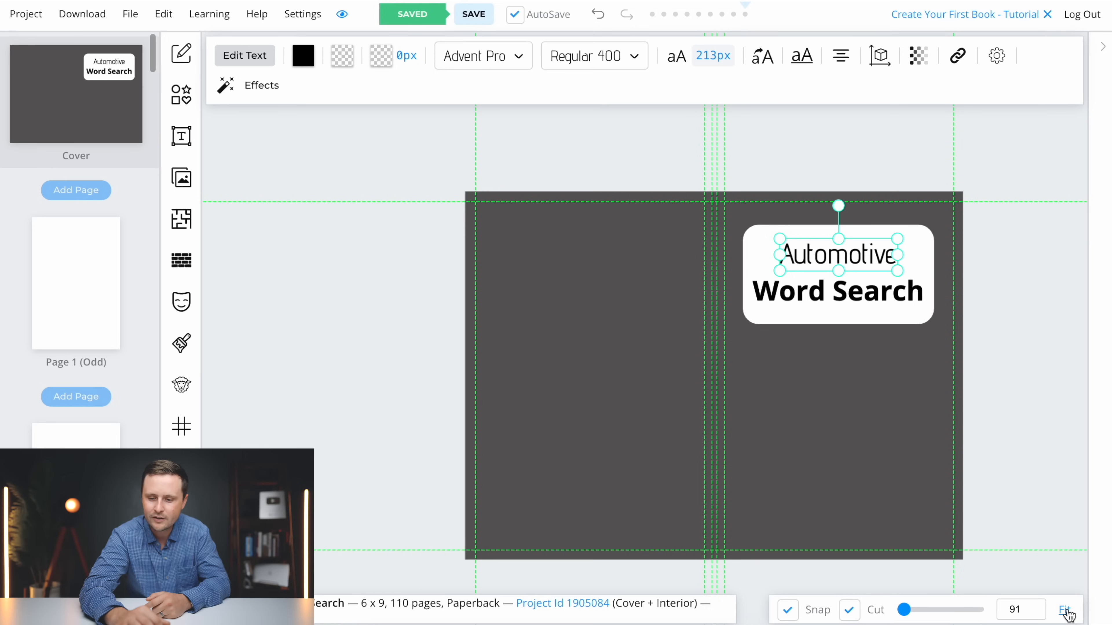
click(1065, 610)
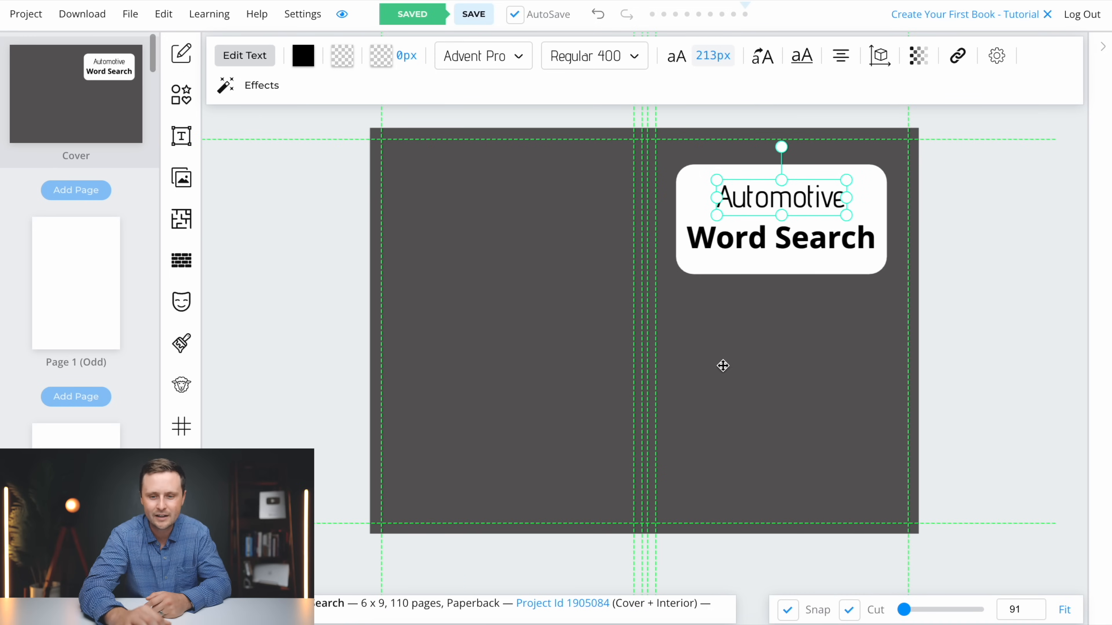
click(770, 334)
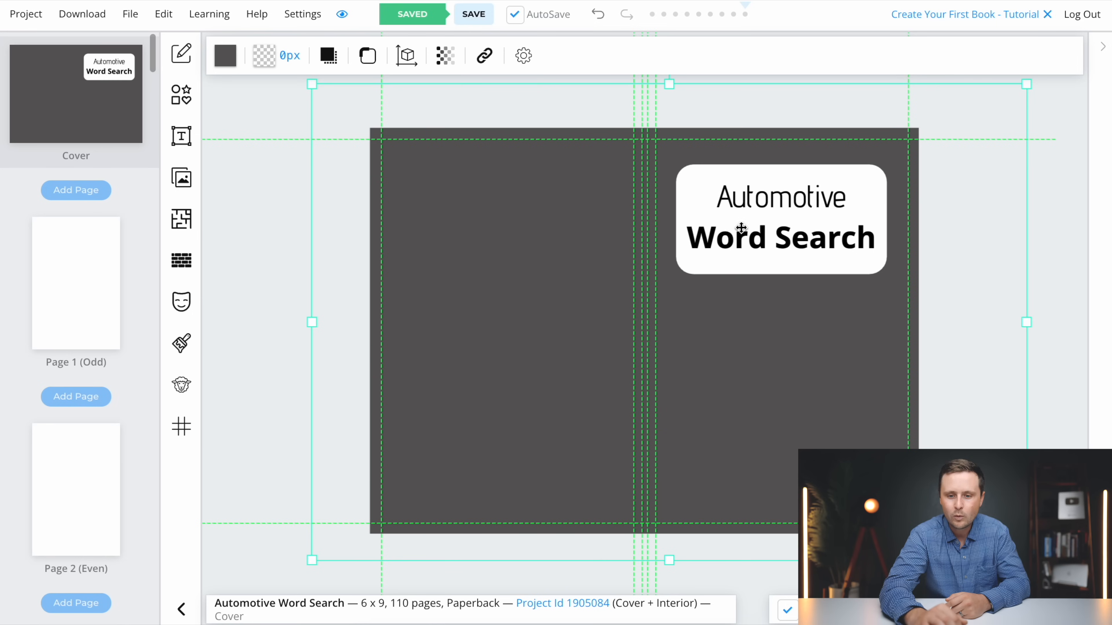
click(783, 236)
drag(782, 237, 793, 237)
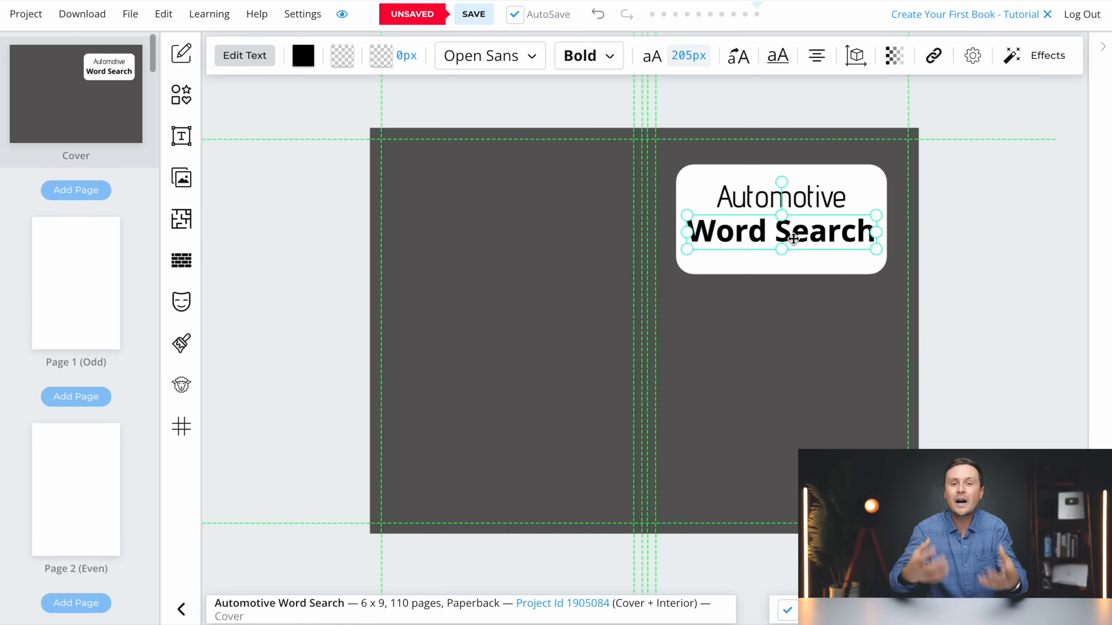
click(826, 310)
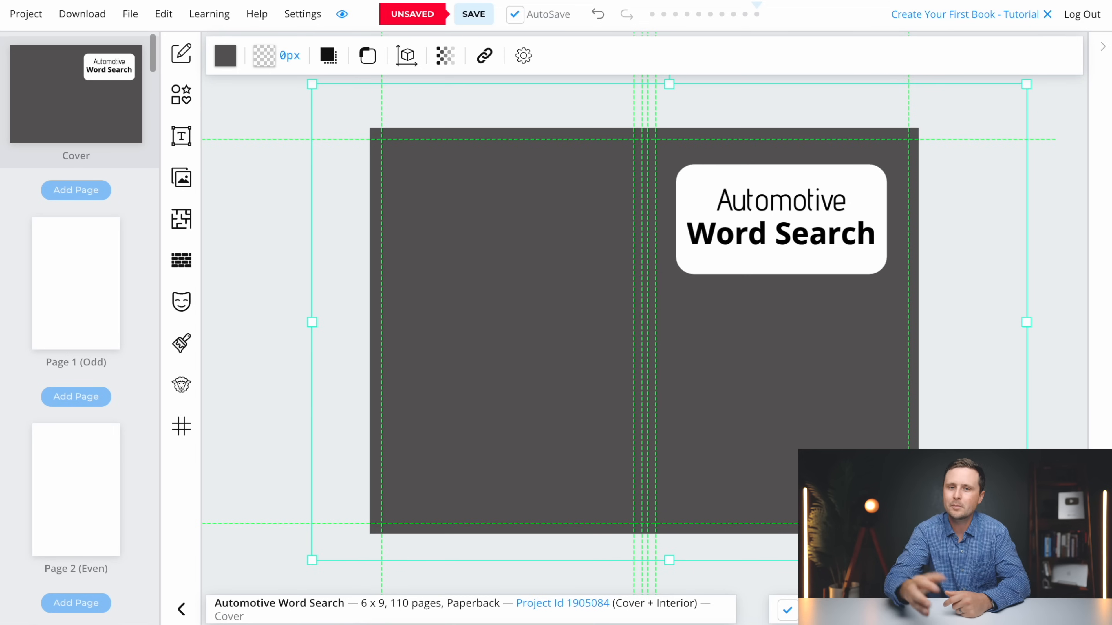
Give the white title box a solid 22 px near-black stroke
click(694, 186)
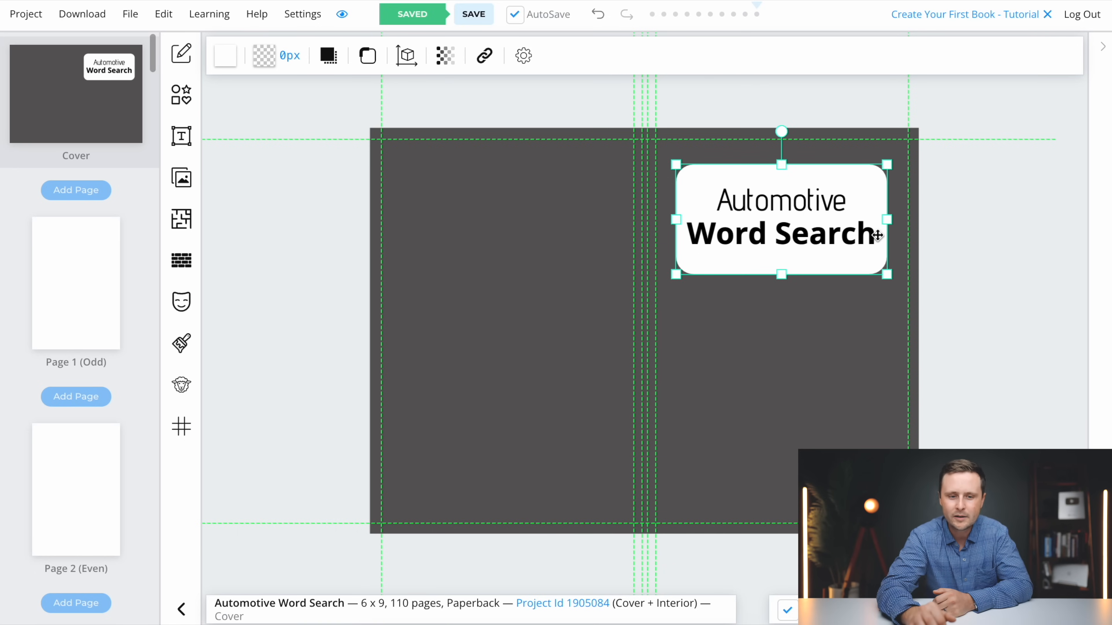
click(265, 59)
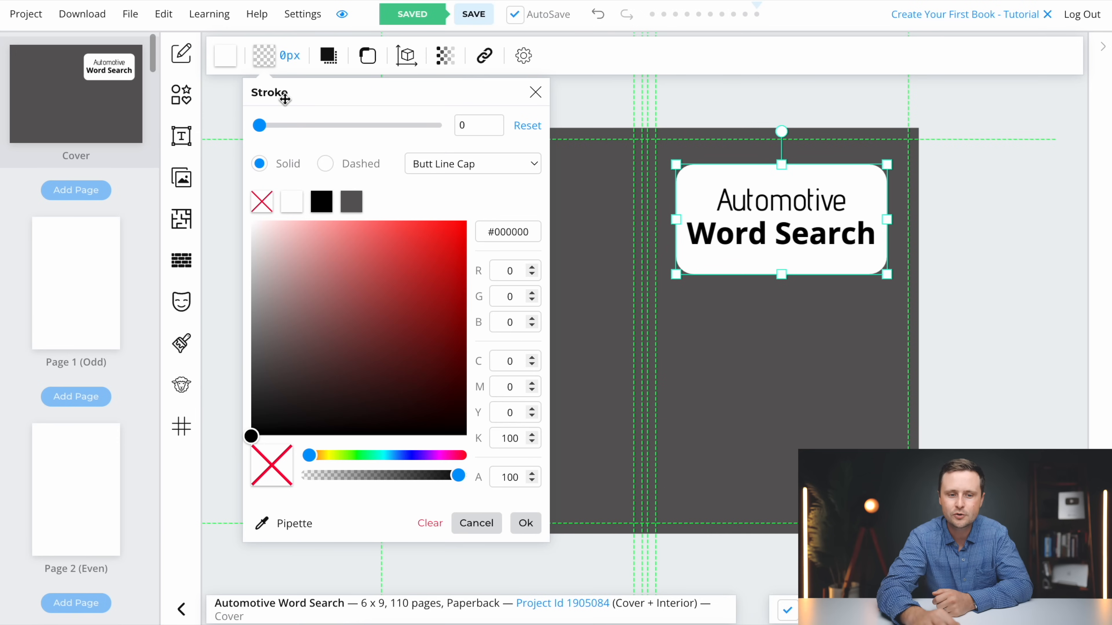
mouse_move(260, 126)
mouse_down()
mouse_move(359, 128)
mouse_move(299, 126)
mouse_up()
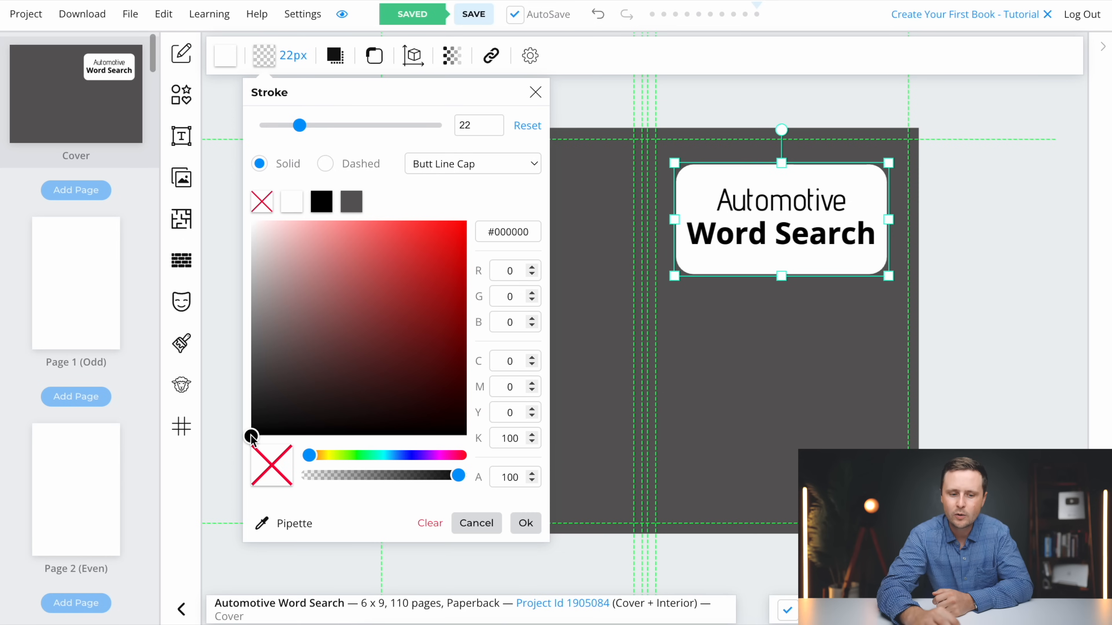
mouse_move(252, 438)
mouse_down()
mouse_move(281, 335)
mouse_move(267, 383)
mouse_move(248, 392)
mouse_move(338, 354)
mouse_move(447, 276)
mouse_move(463, 221)
mouse_move(359, 334)
mouse_move(273, 372)
mouse_move(251, 399)
mouse_up()
click(525, 522)
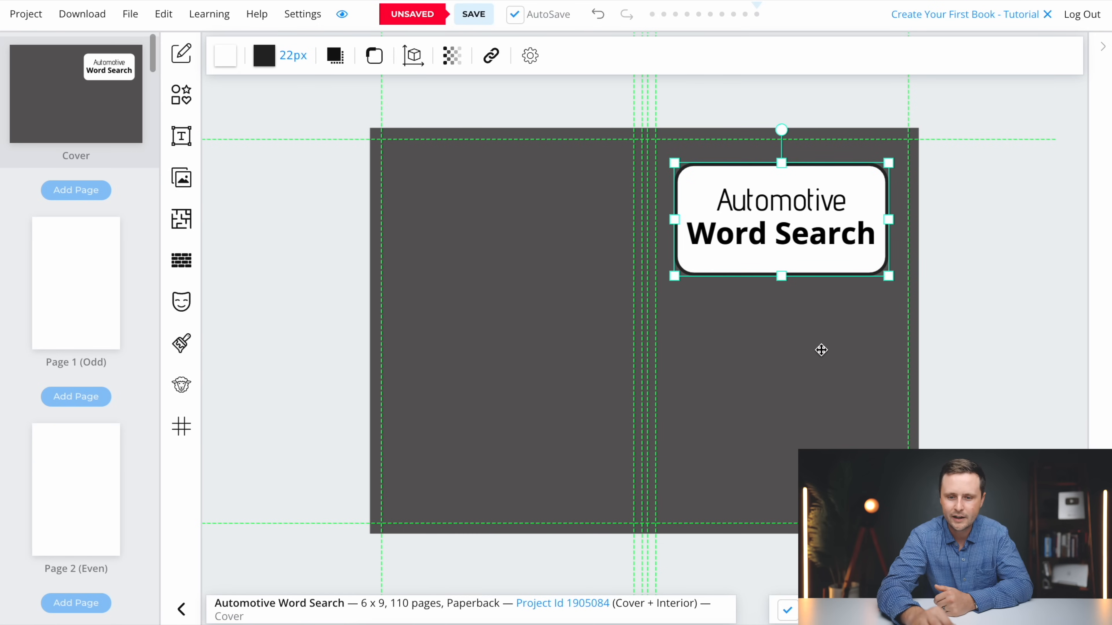
click(821, 350)
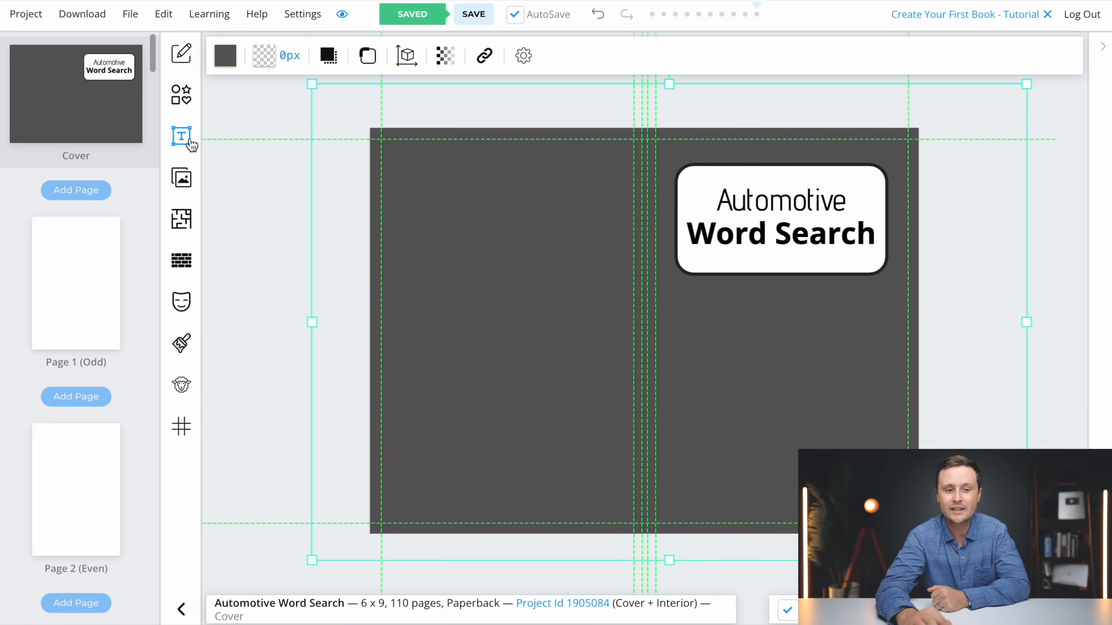
Search the Pixabay image library for "automotive"
click(182, 183)
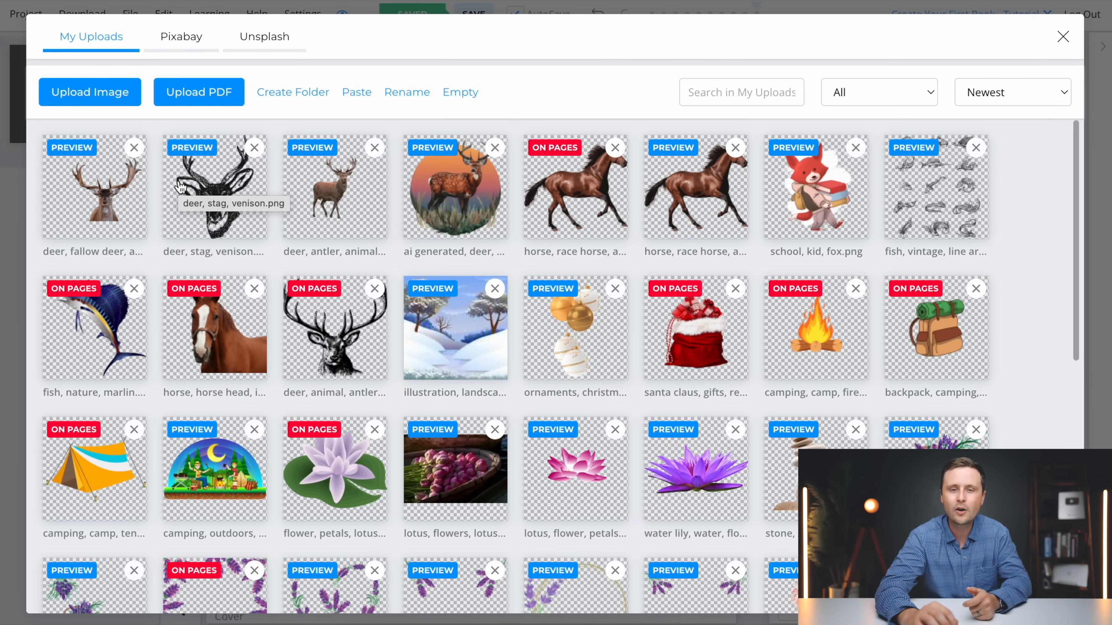
click(179, 40)
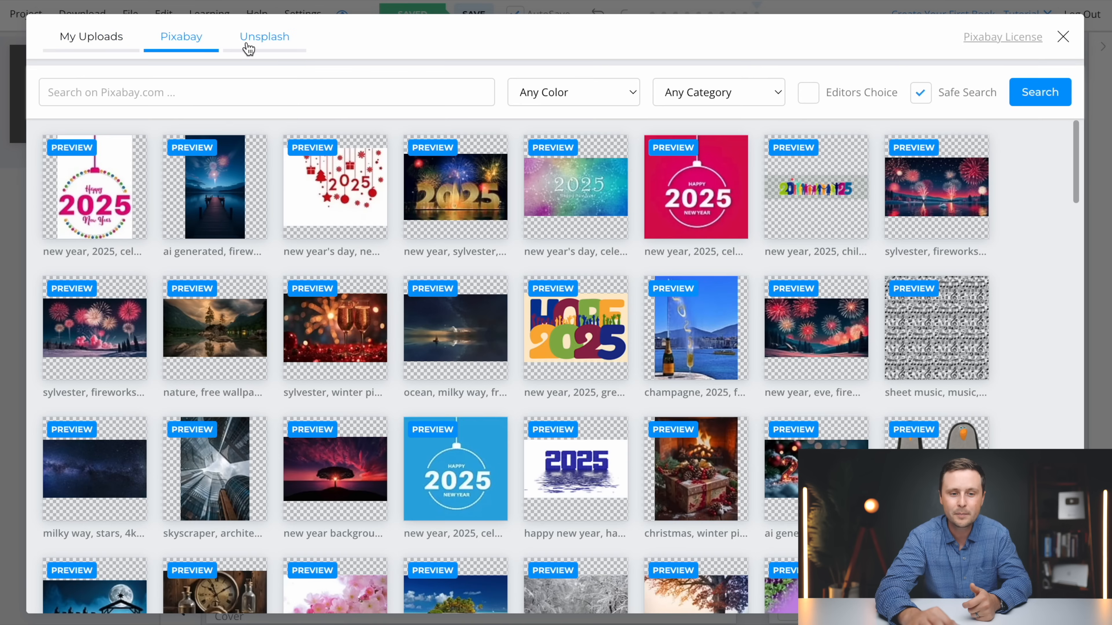
click(258, 47)
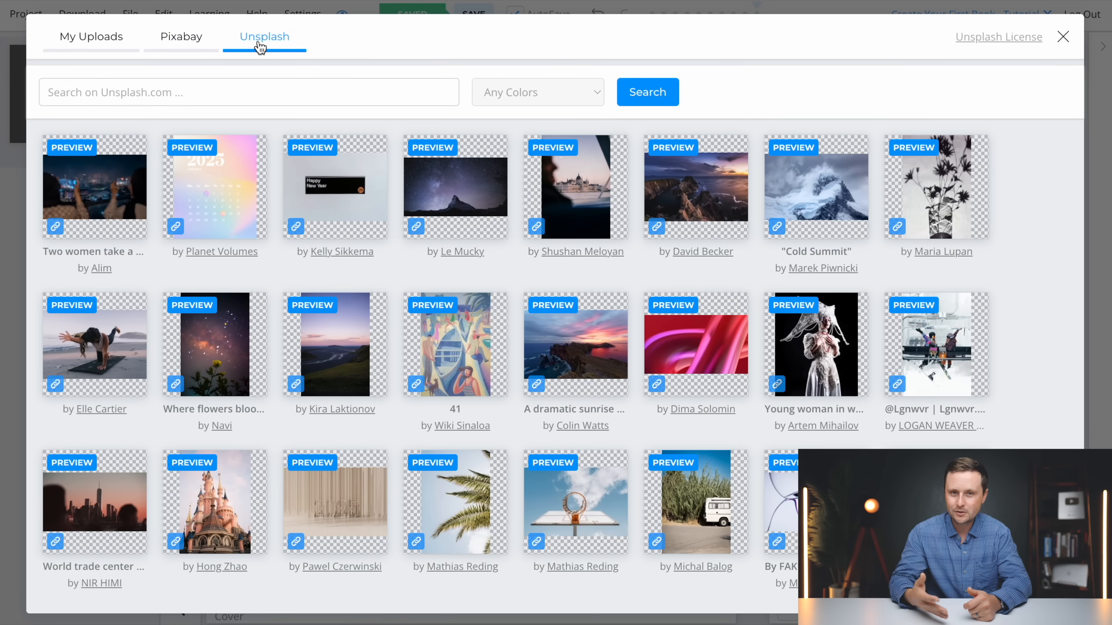
click(184, 42)
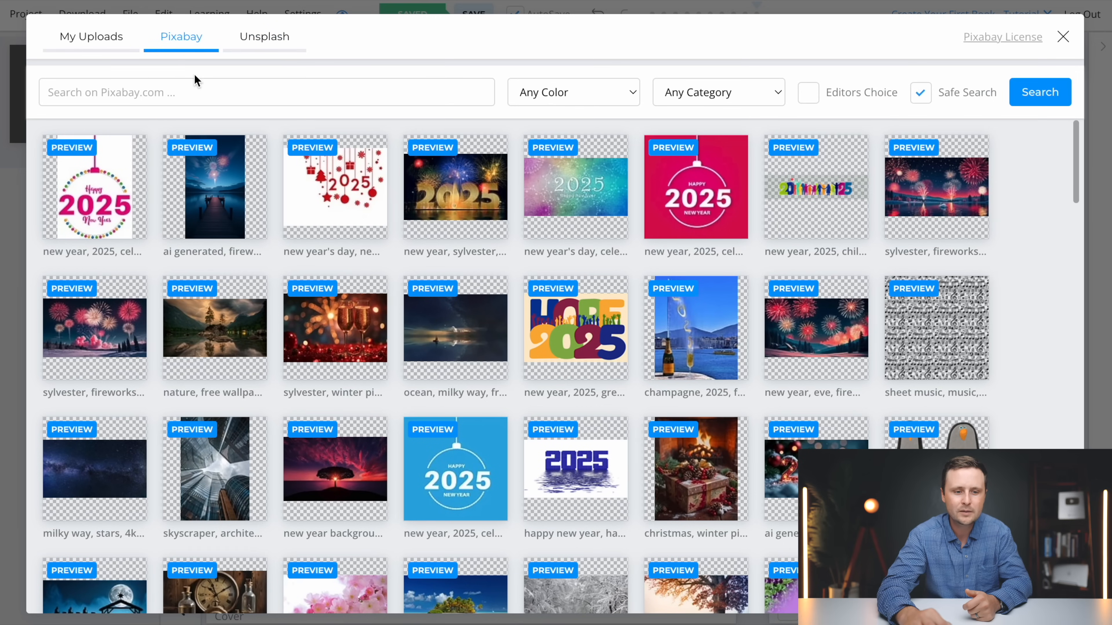
click(92, 97)
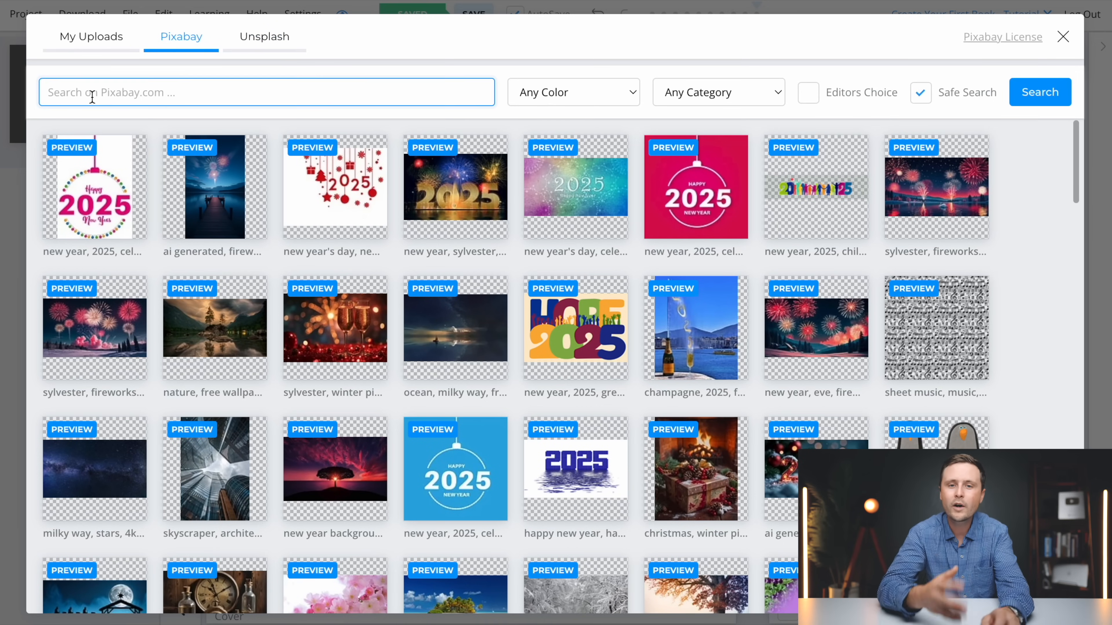
text(aut)
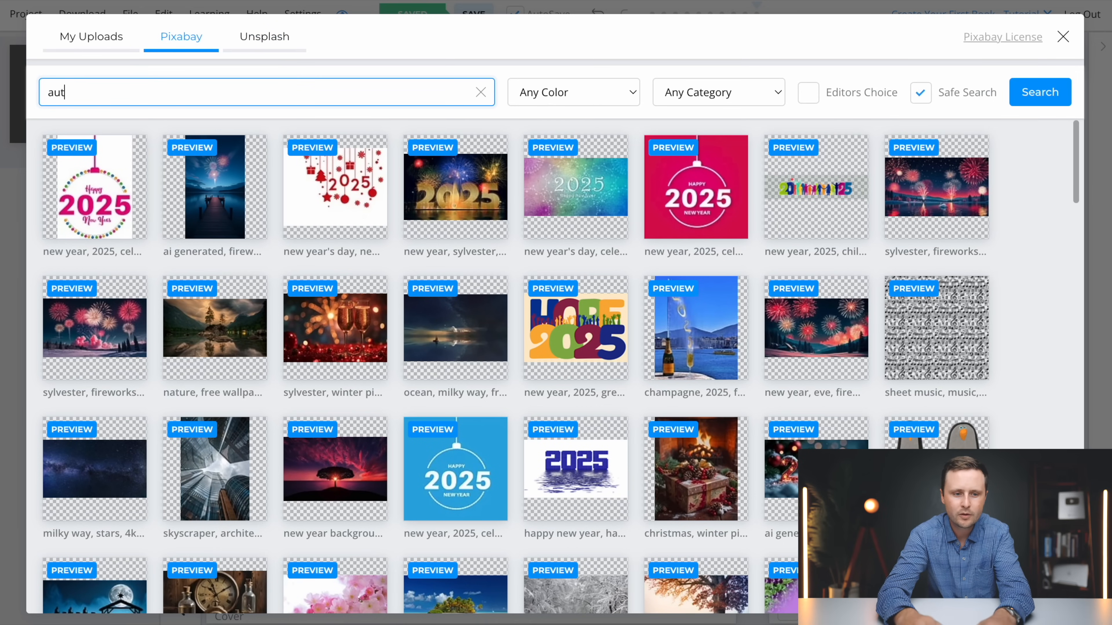
text(omotive)
key(Return)
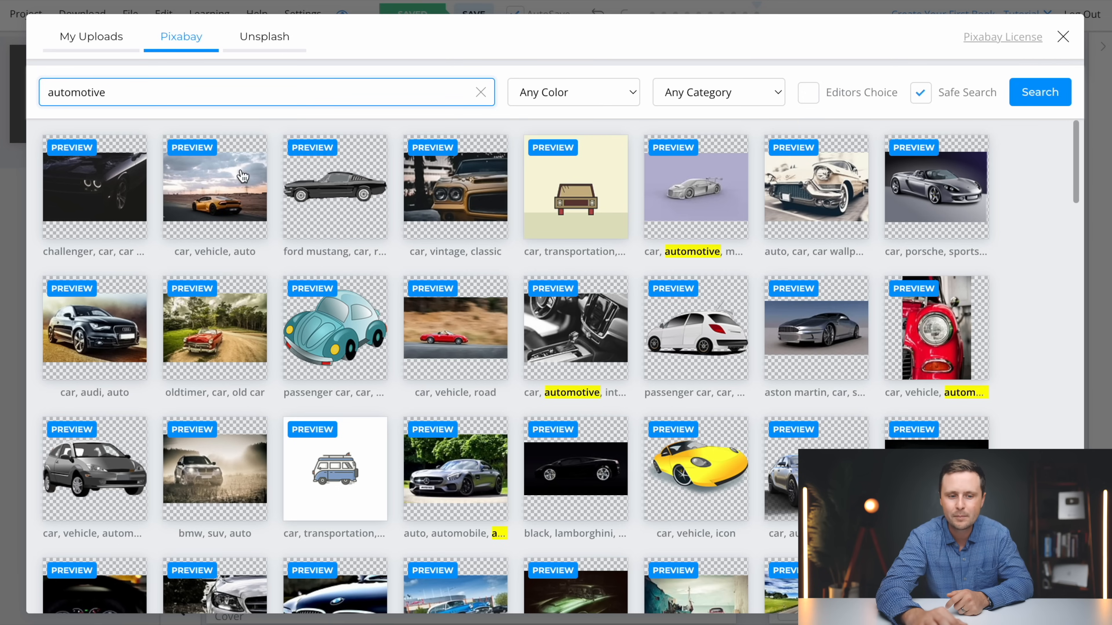
Try the orange sports car photo on the front cover beneath the title box and delete it
click(205, 202)
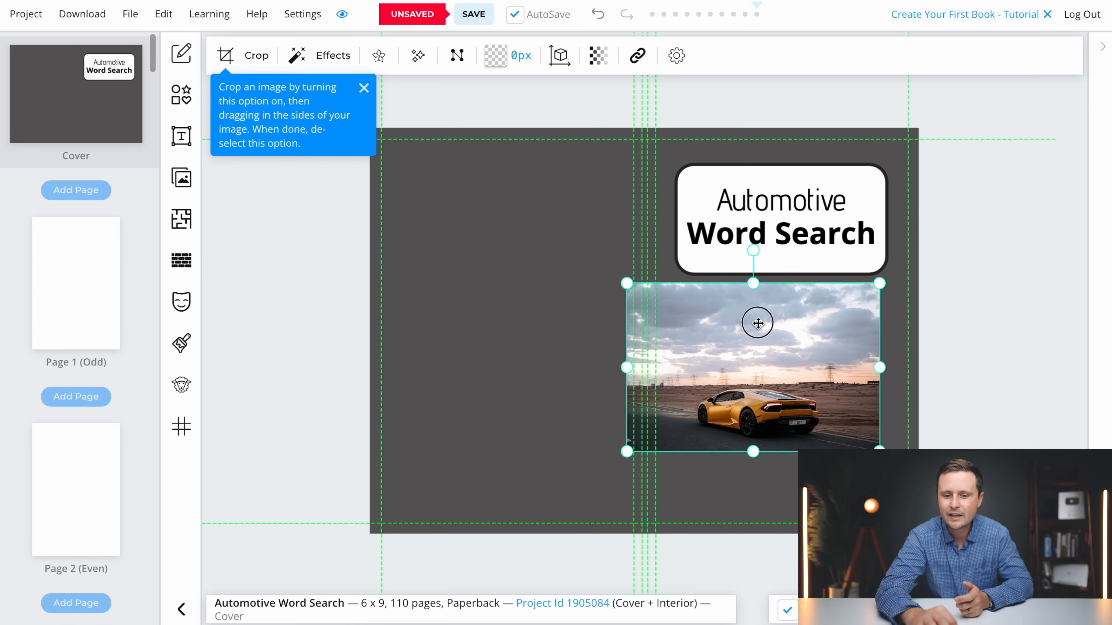
drag(757, 323, 786, 339)
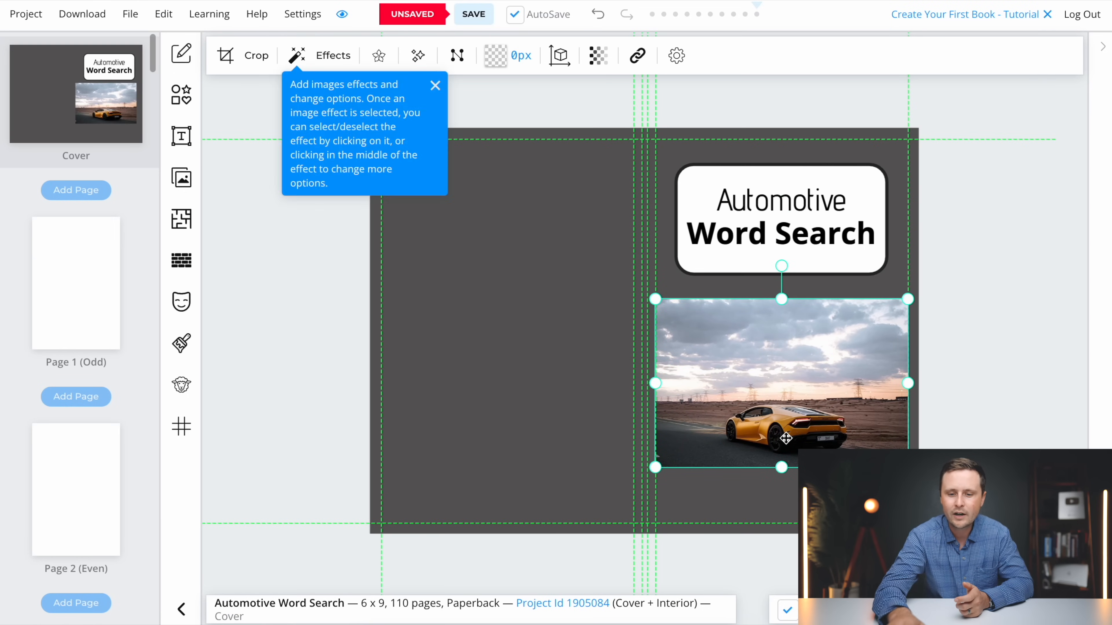
key(Delete)
Try the black Ford Mustang image, scaled down beneath the title box, and remove it from the cover
click(184, 186)
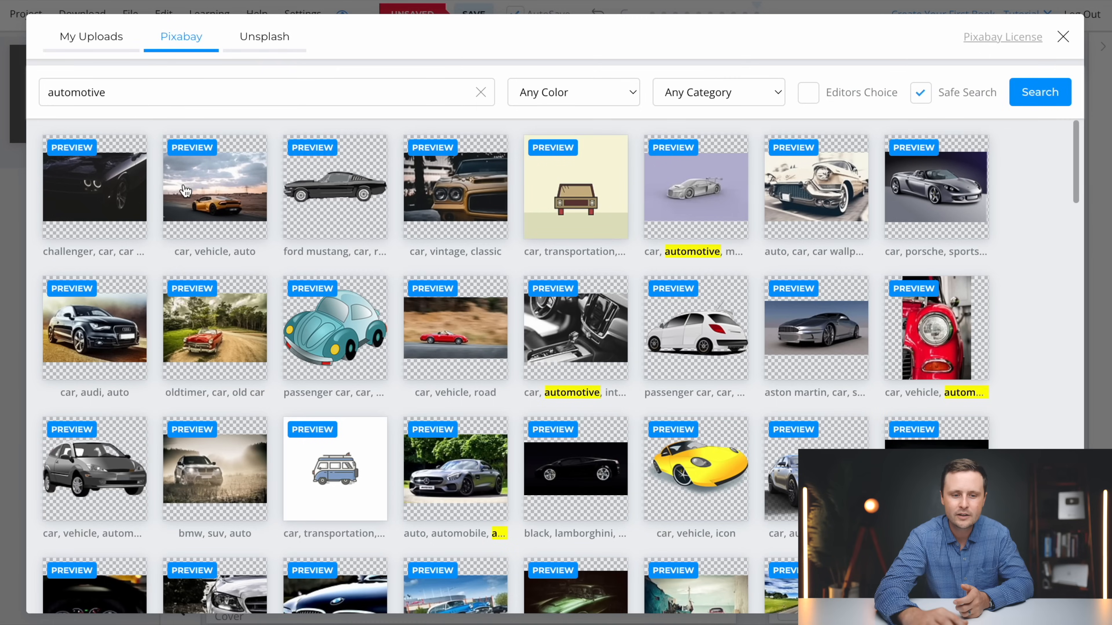
click(359, 199)
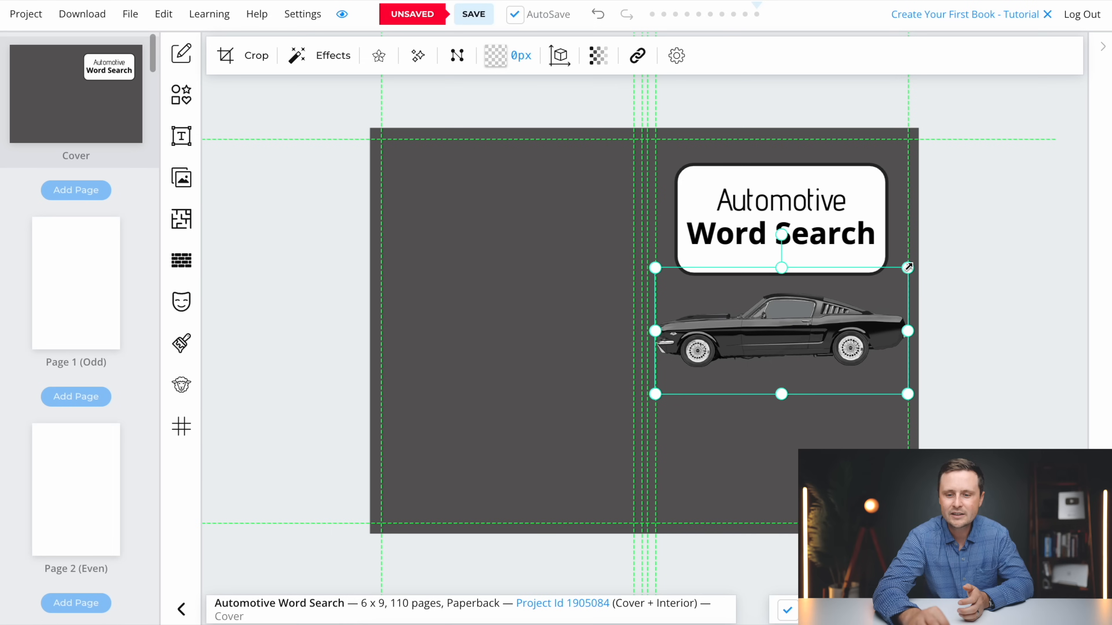
drag(908, 267, 859, 292)
drag(772, 335, 790, 392)
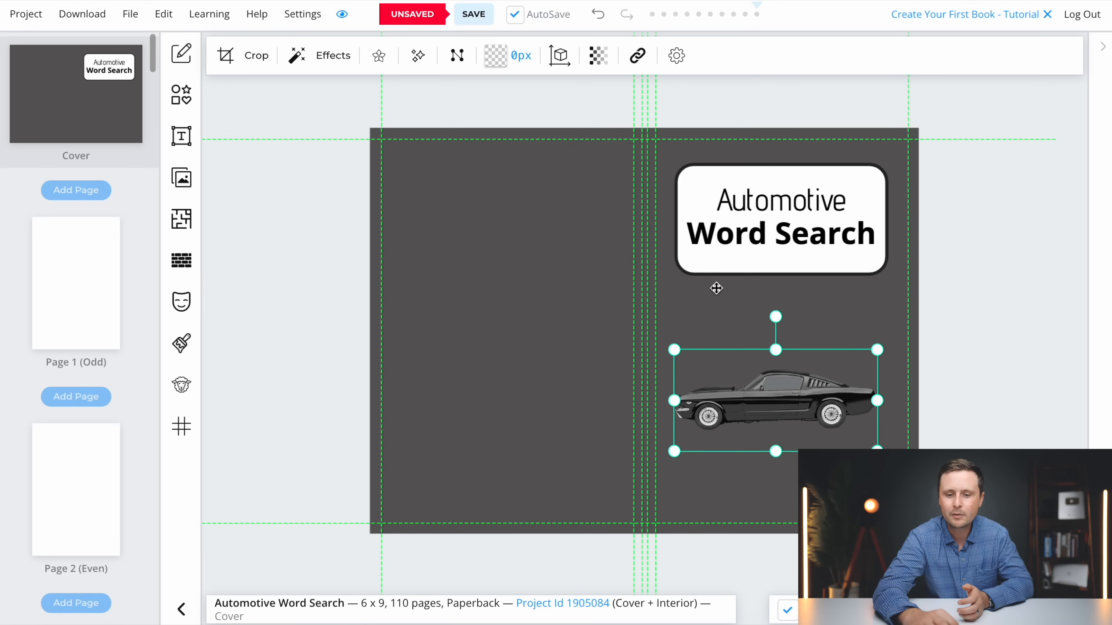
key(Delete)
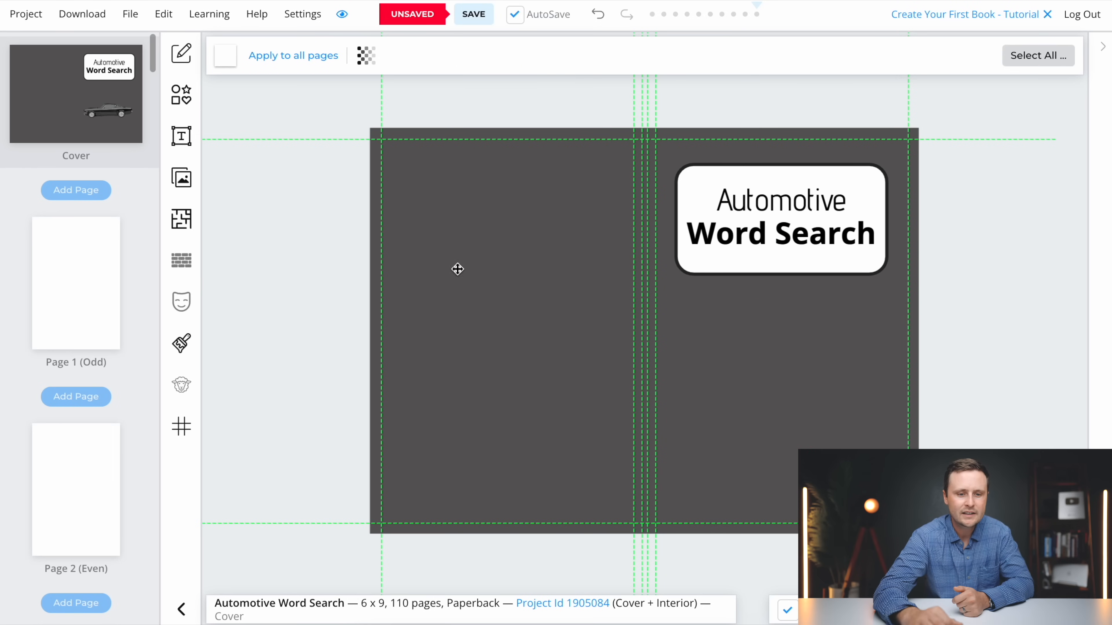
Browse further through the Pixabay automotive images for a suitable cover picture
click(181, 178)
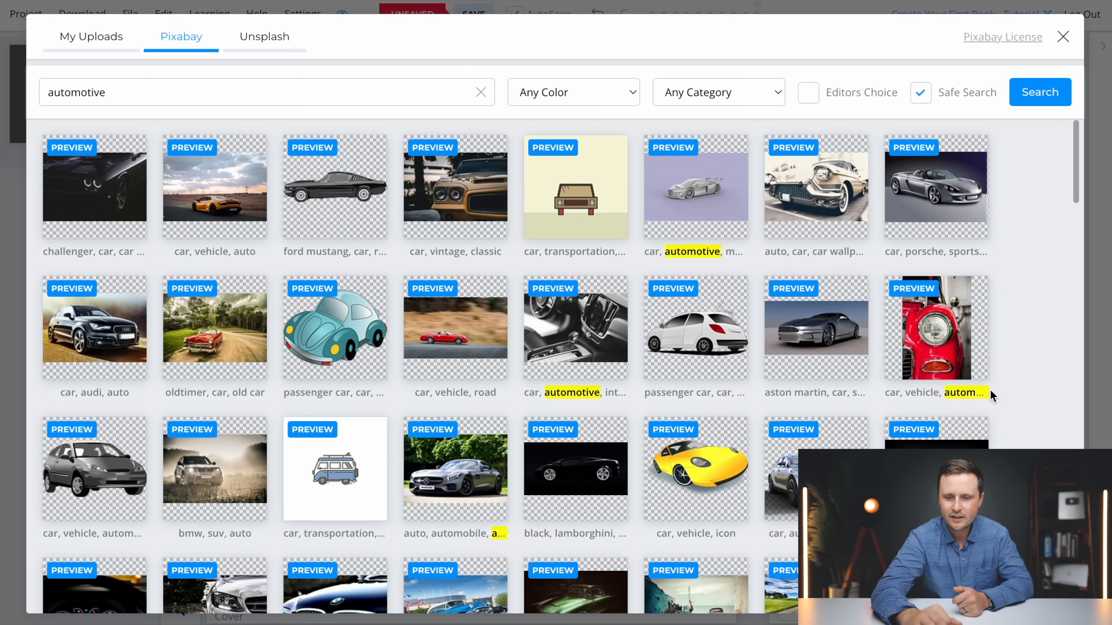
scroll(990, 391, down, 15)
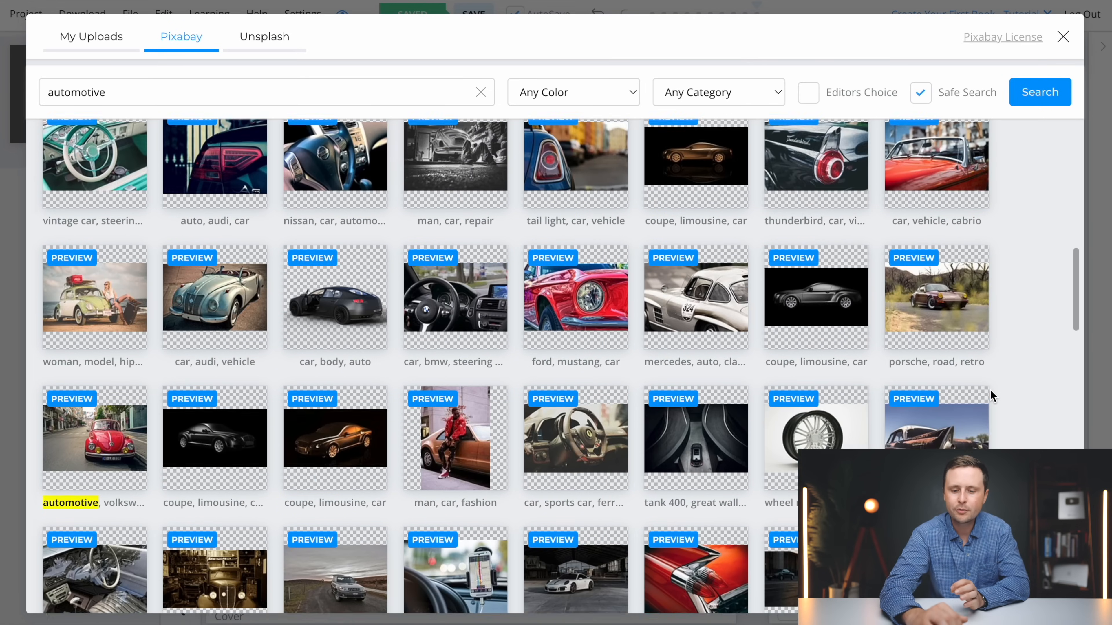
scroll(991, 391, down, 6)
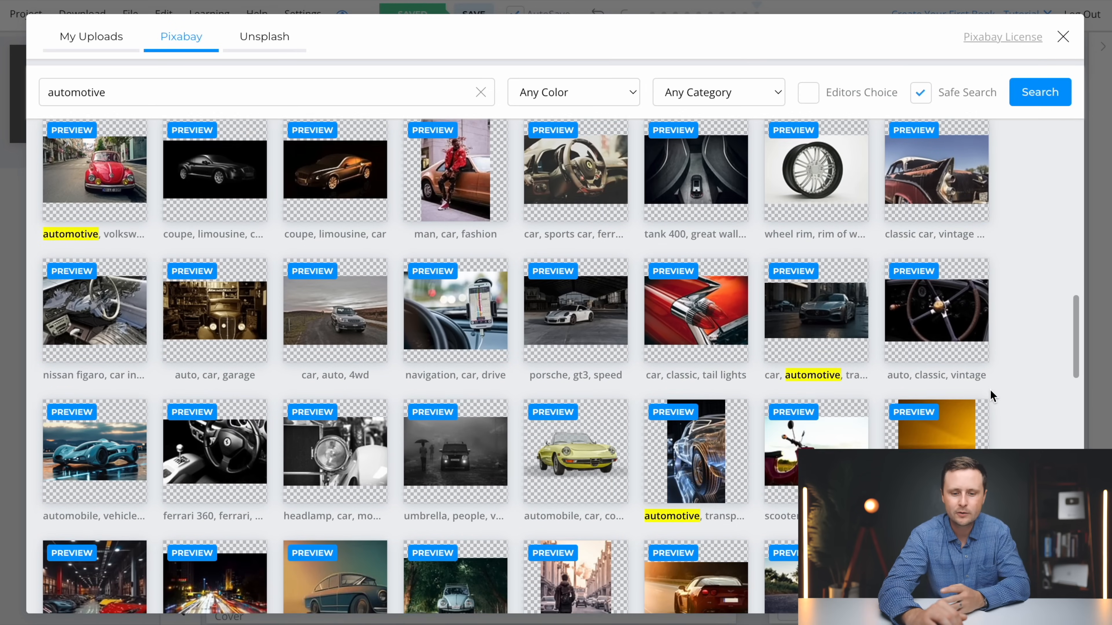
scroll(991, 392, down, 4)
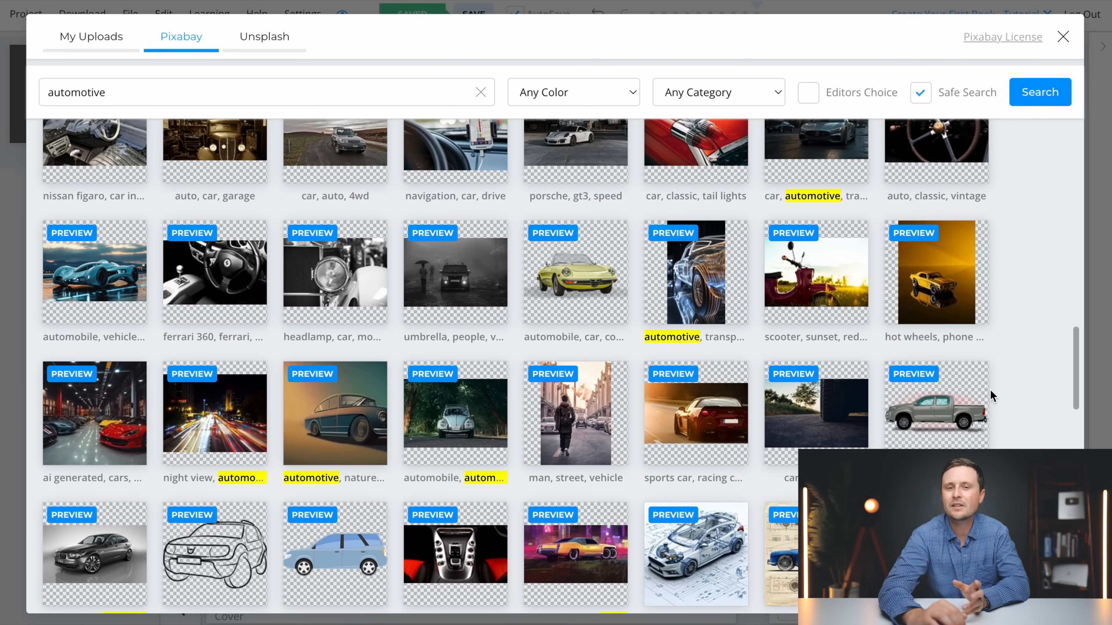
scroll(992, 395, down, 2)
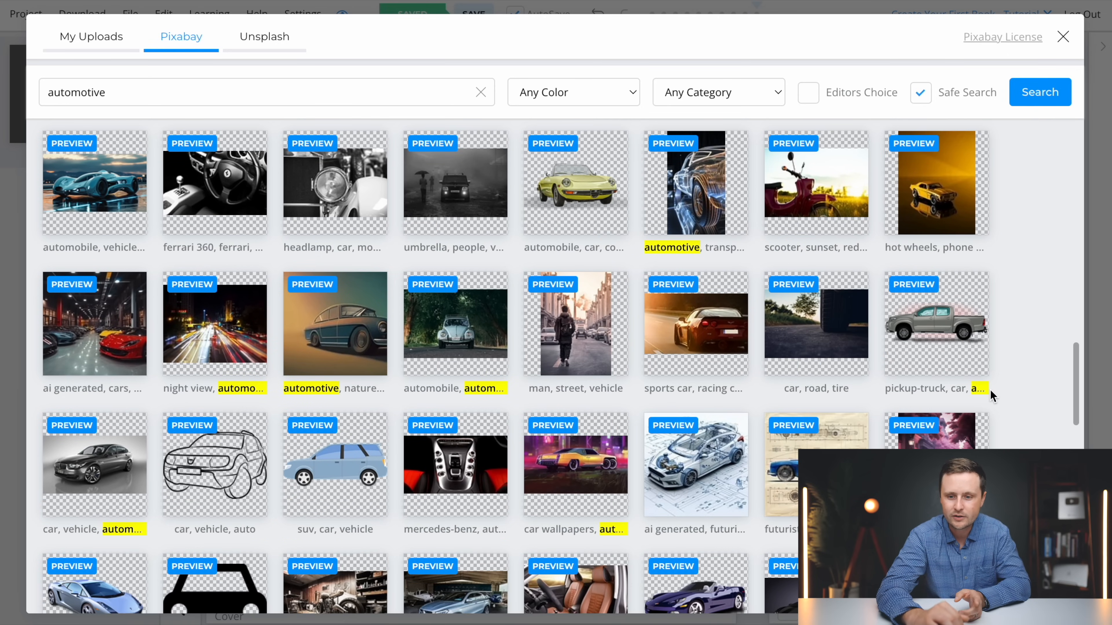
scroll(990, 389, down, 5)
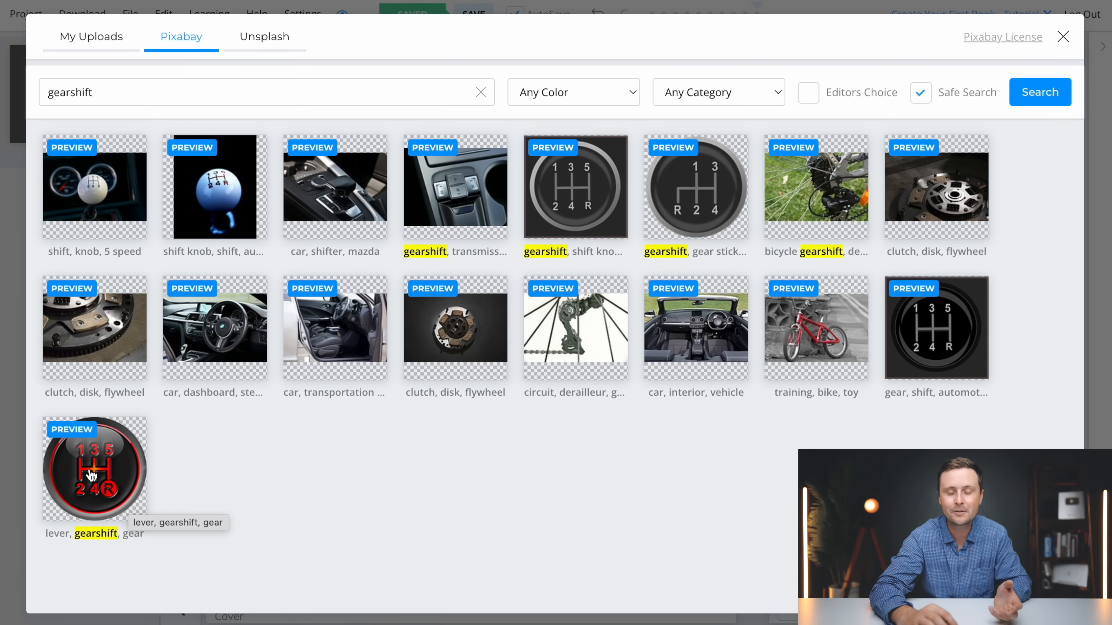
Insert the red and black gearshift knob image, shrink it, and center it beneath the title box on the front cover
click(112, 480)
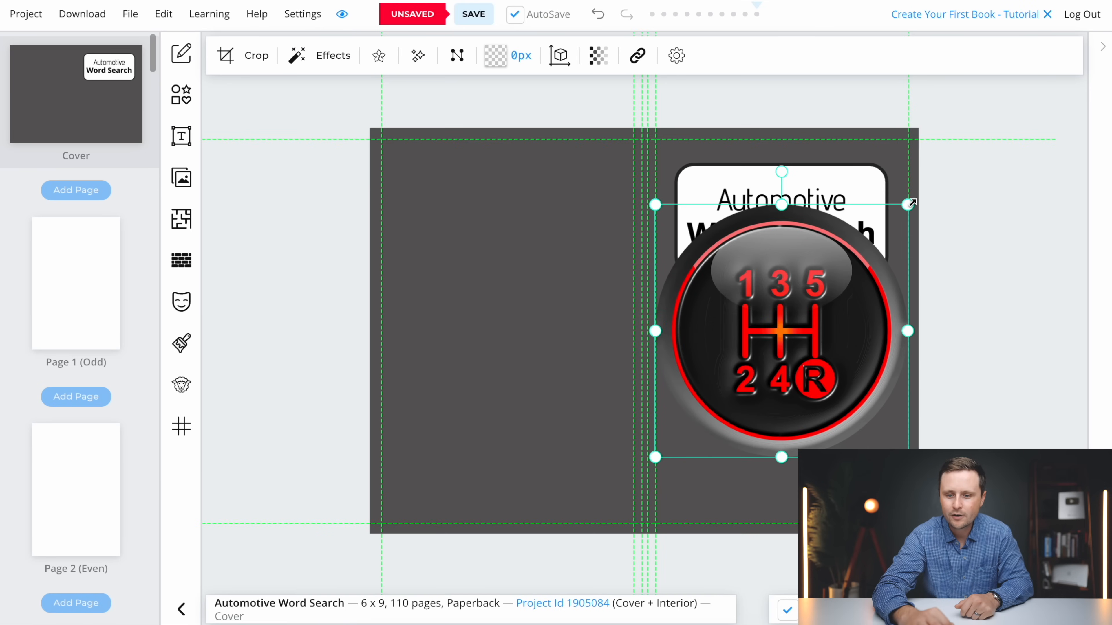
drag(911, 202, 829, 280)
drag(744, 354, 804, 379)
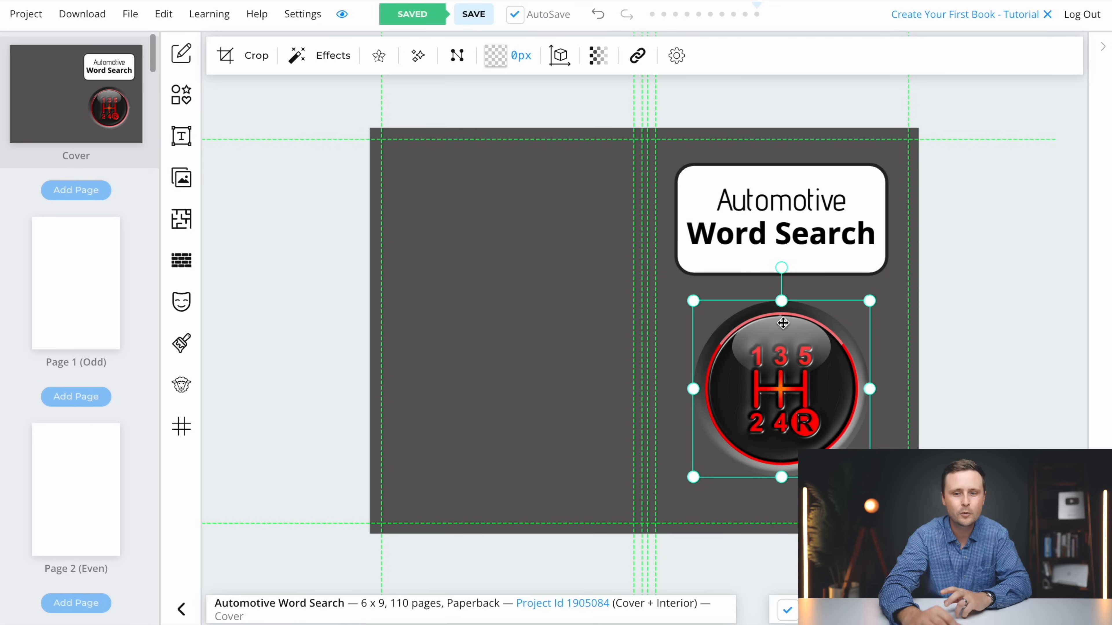
click(713, 493)
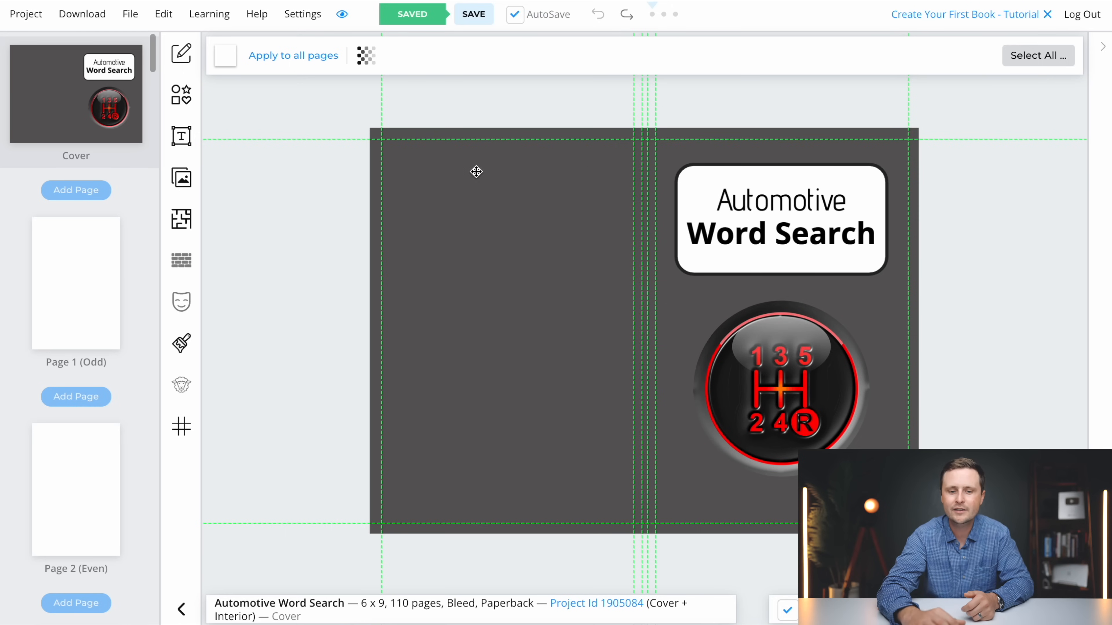
Duplicate the white title box and place the copy on the back cover, level with the original
click(695, 197)
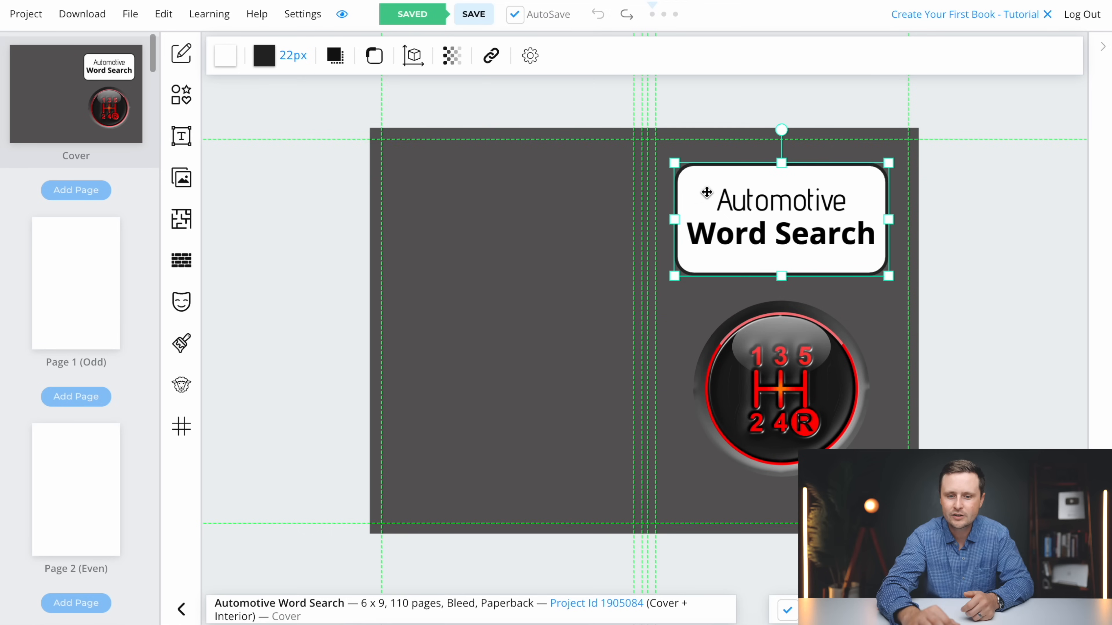
right_click(697, 195)
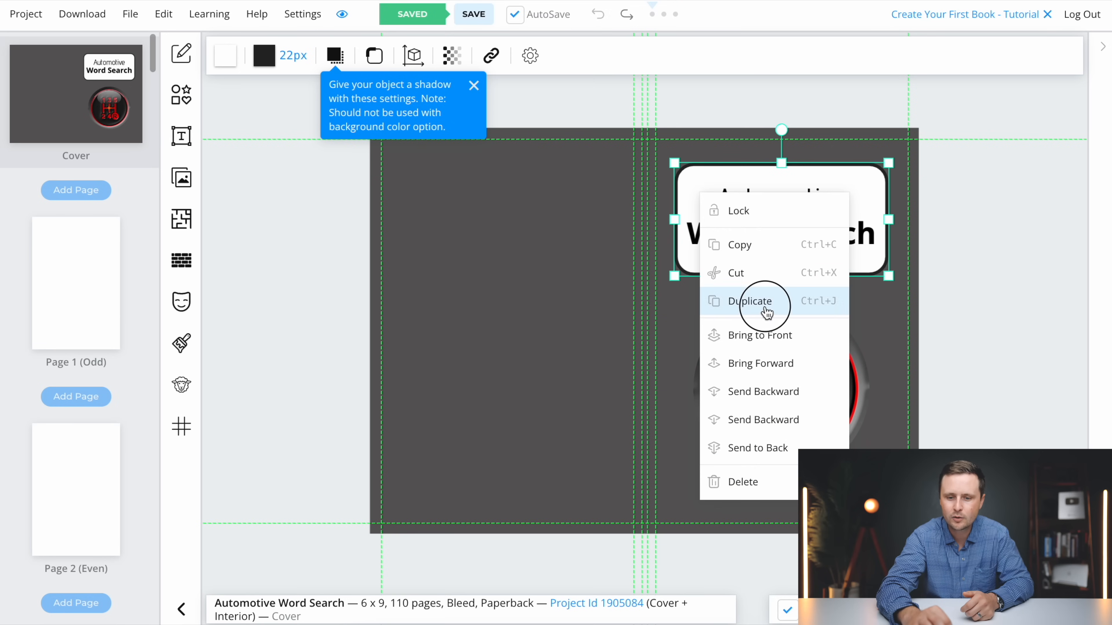
click(749, 301)
drag(732, 196, 489, 215)
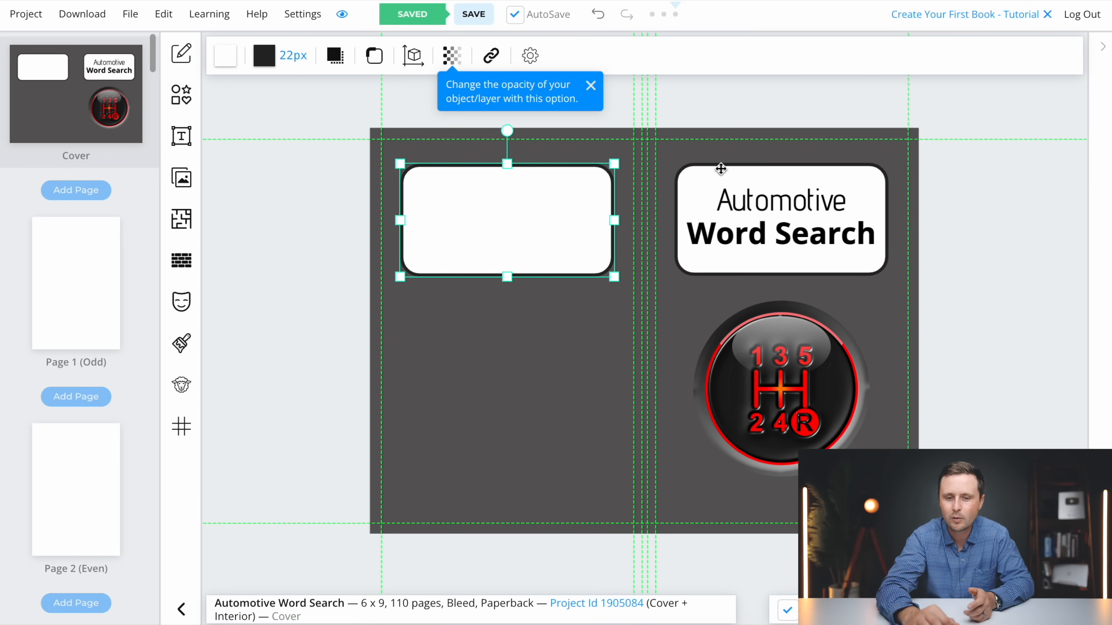
scroll(632, 152, up, 5)
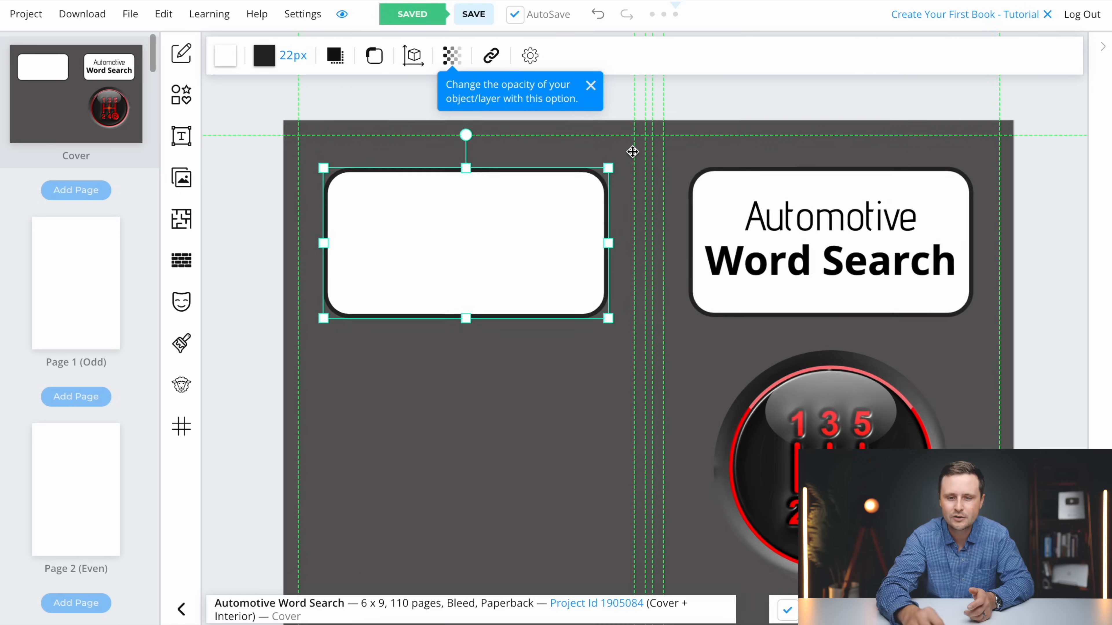
drag(506, 271, 506, 271)
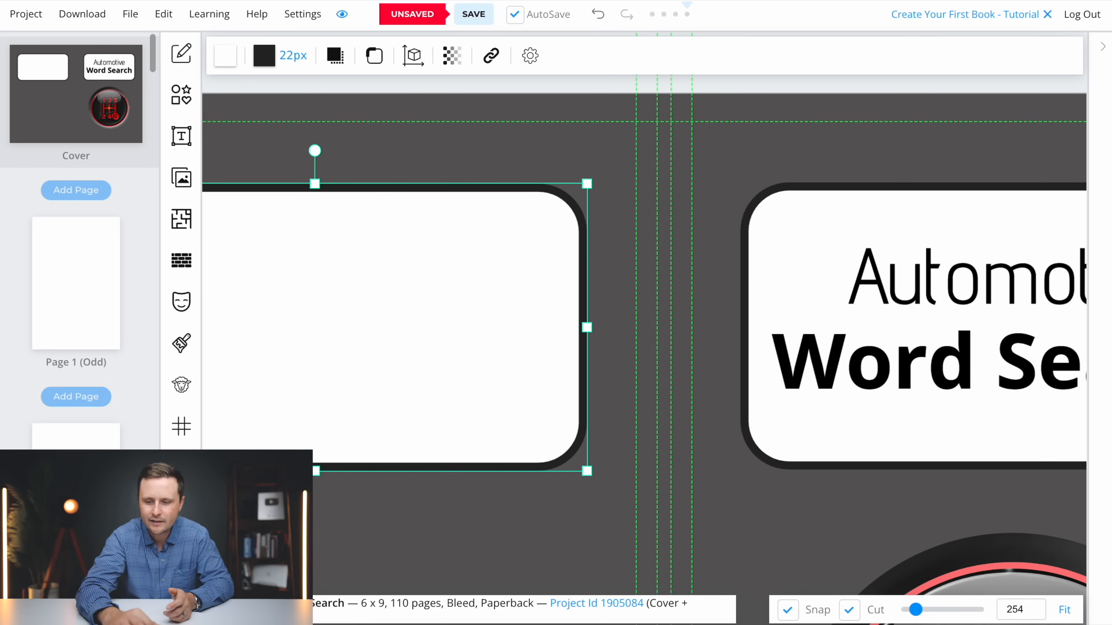
click(1067, 612)
click(668, 85)
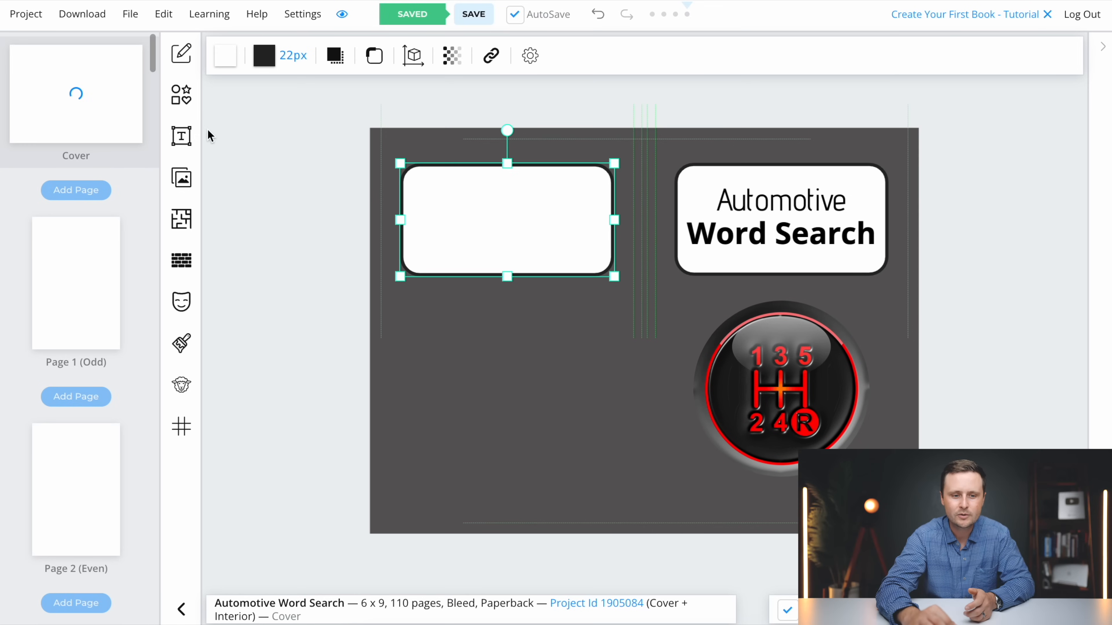
Add a multiline text block and position it over the white box on the back cover
click(177, 145)
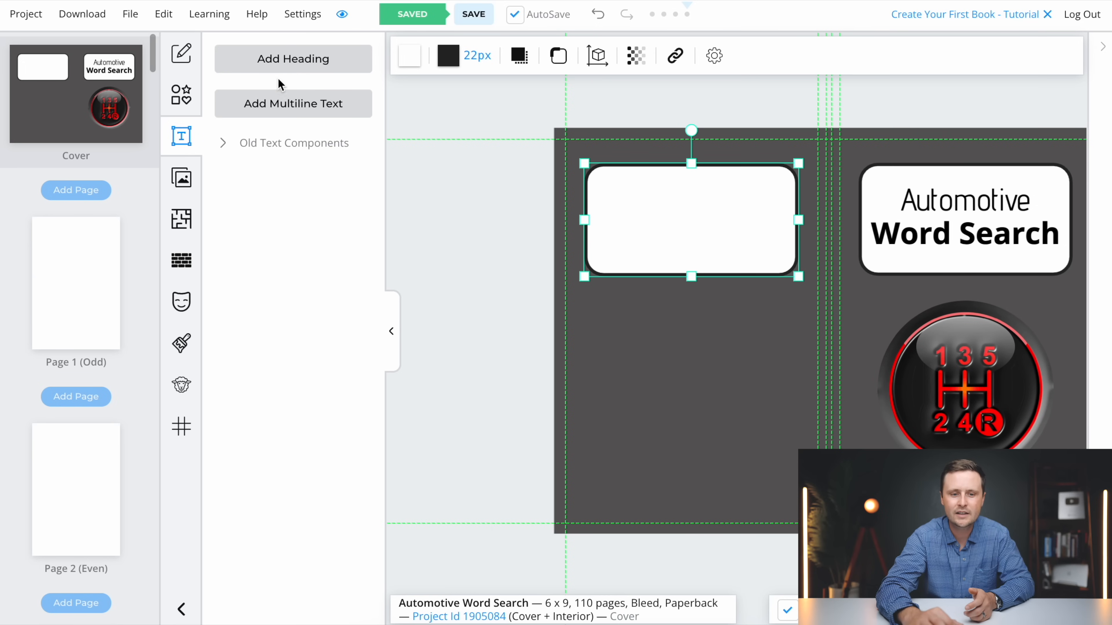
click(295, 107)
drag(788, 334, 652, 237)
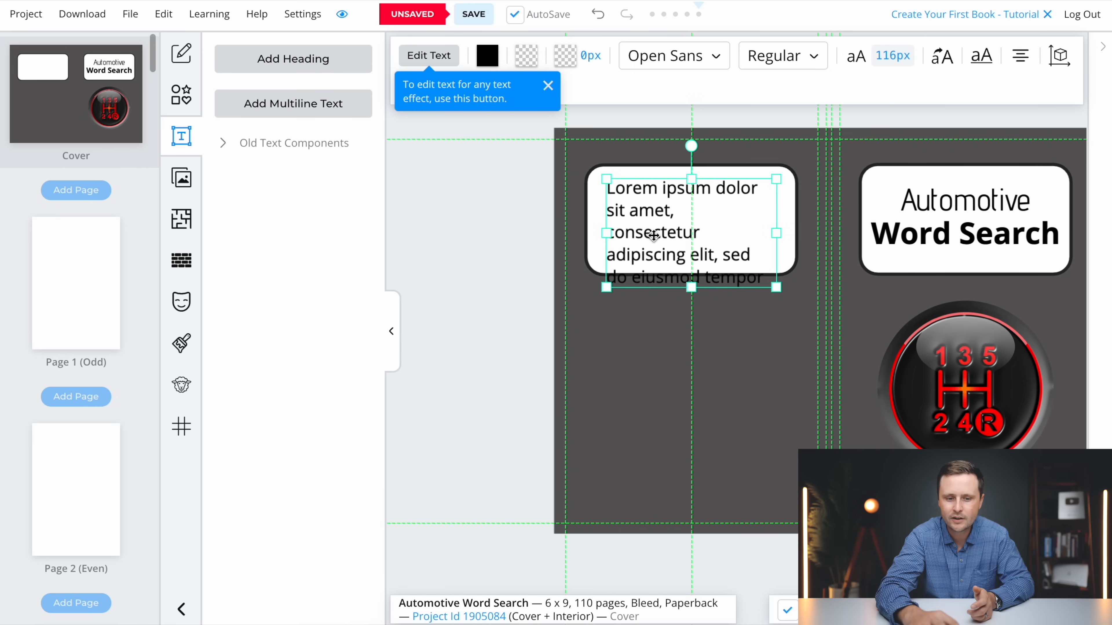
Set the back cover placeholder text's font size to 59 px and move the block down inside the white box
click(391, 331)
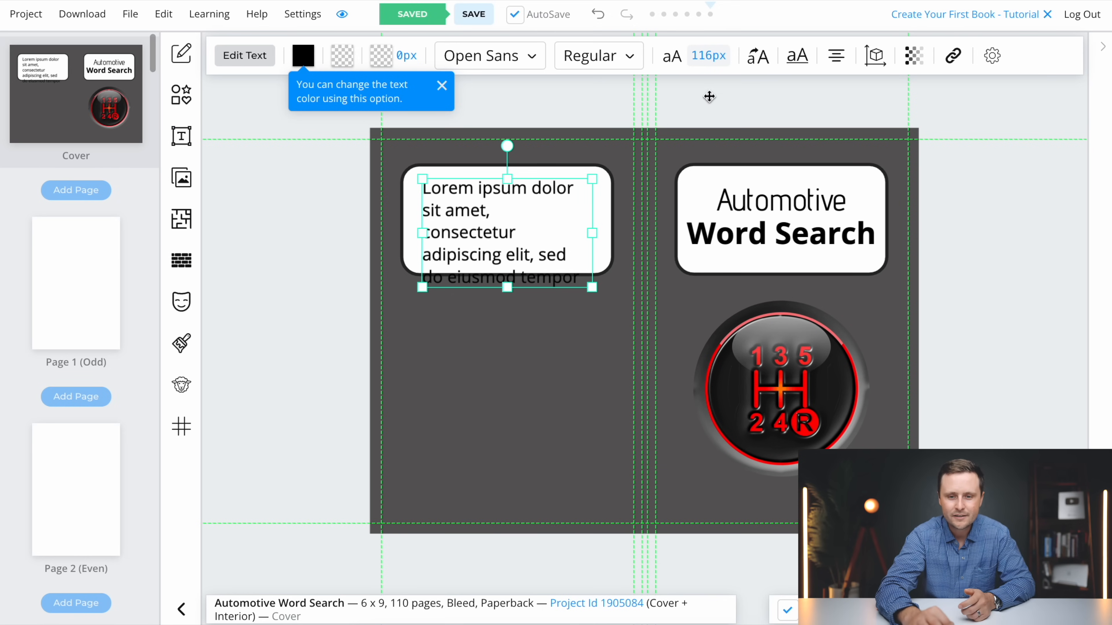
click(709, 56)
drag(692, 178, 677, 179)
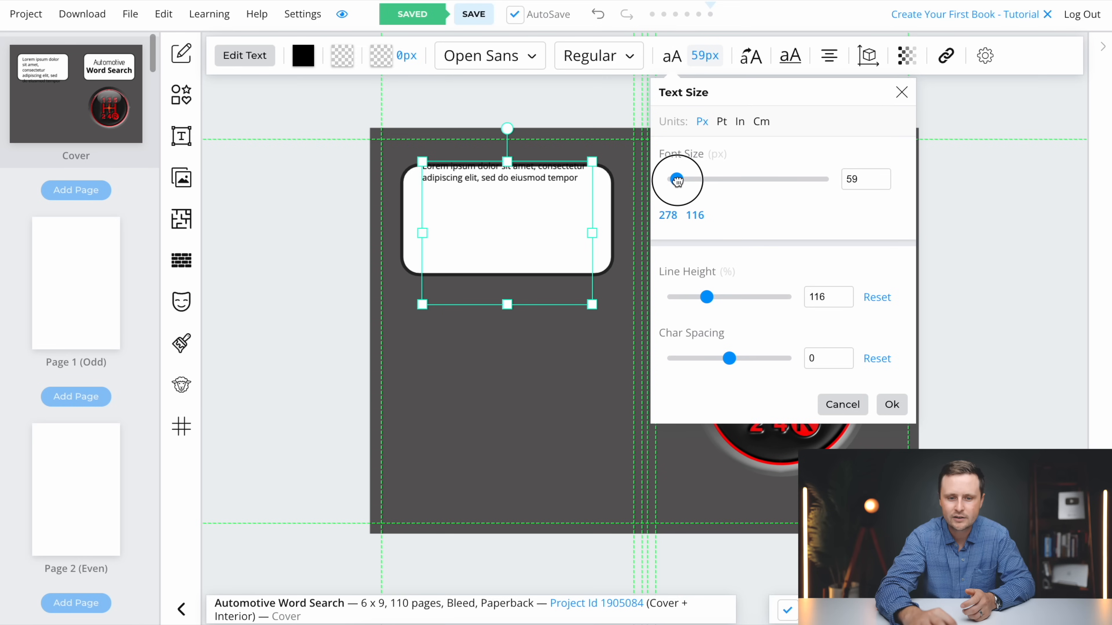
drag(498, 183, 492, 197)
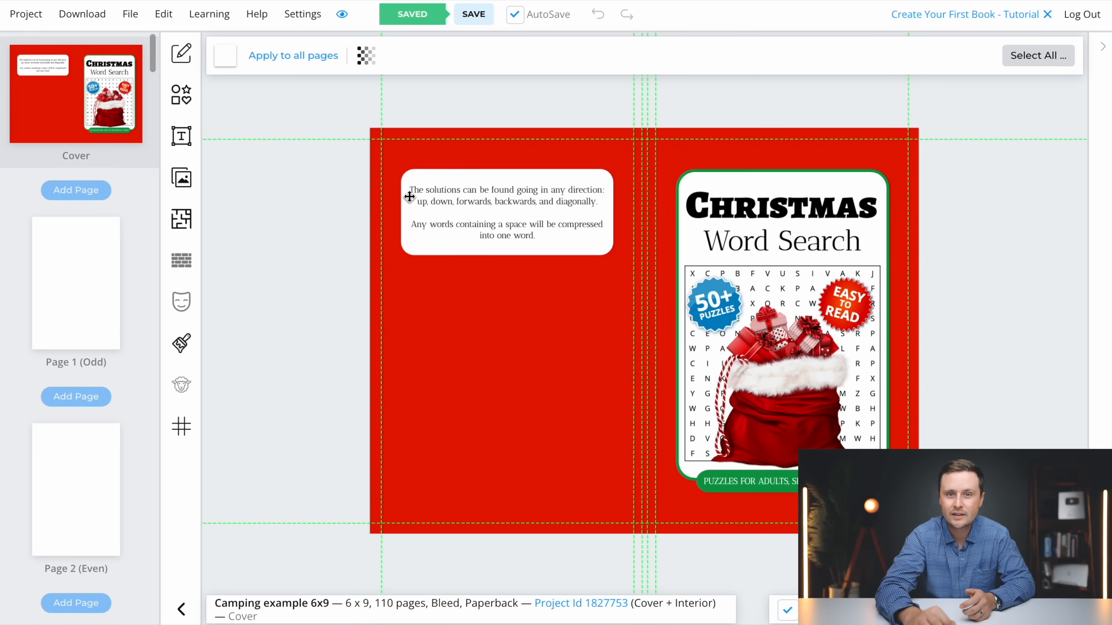
Copy the puzzle instructions from the Christmas Word Search example's back cover and paste them over the placeholder text on the Automotive back cover
click(511, 220)
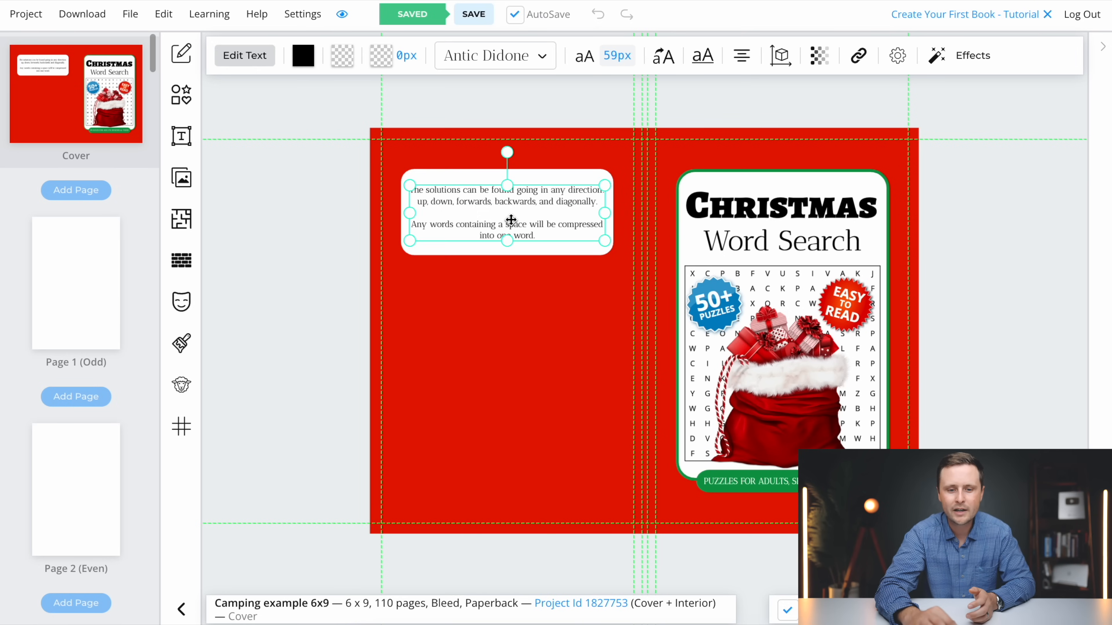
double_click(541, 224)
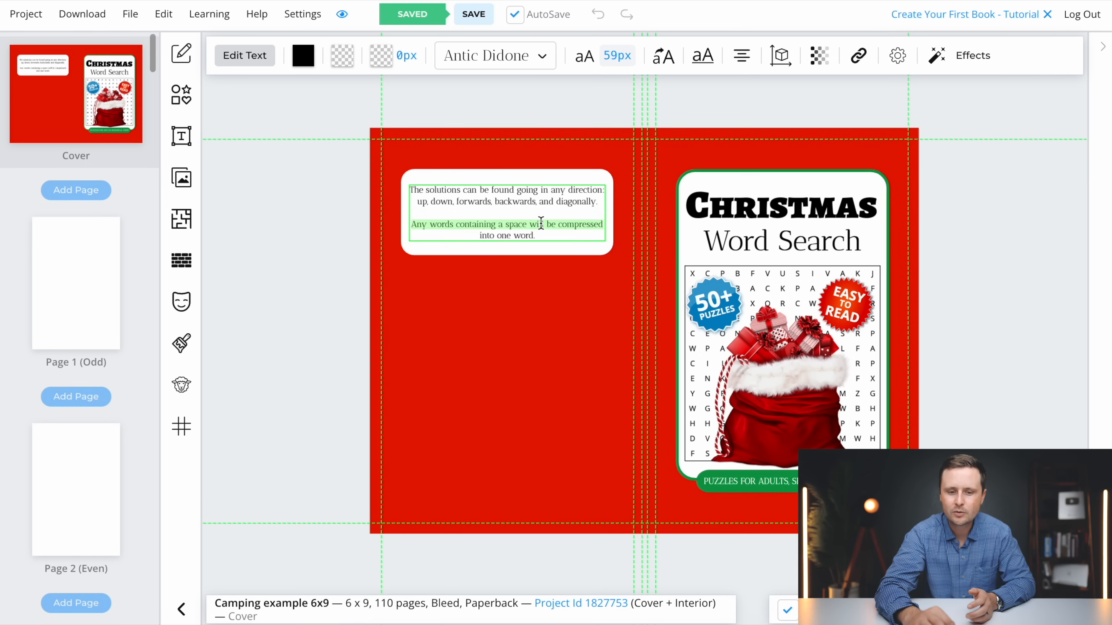
drag(536, 235, 414, 193)
key(ctrl+c)
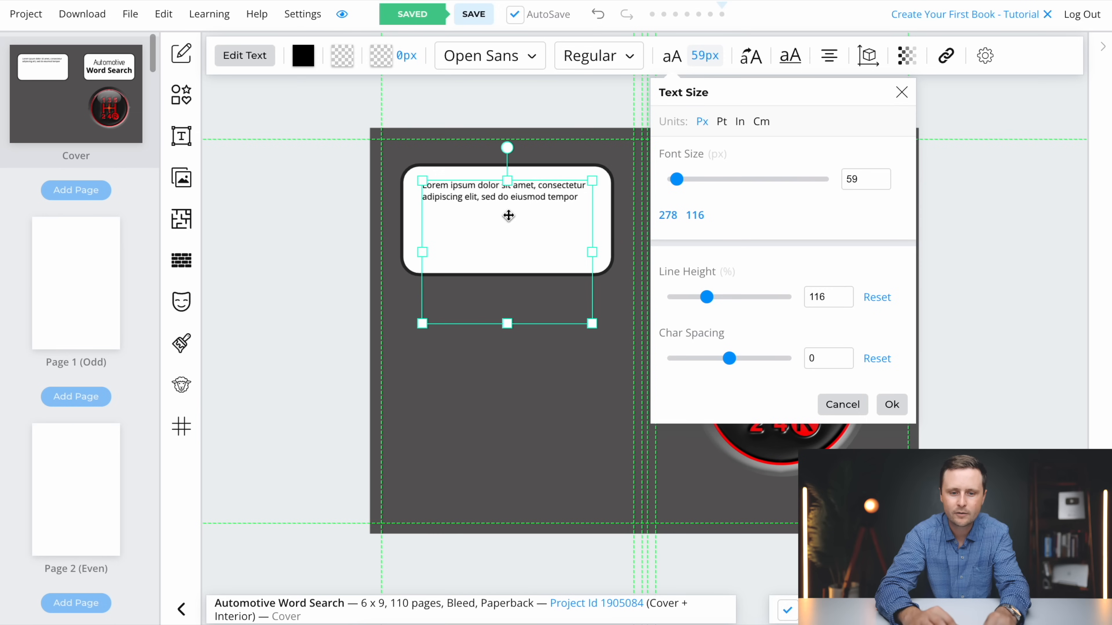
double_click(508, 215)
drag(587, 197, 422, 186)
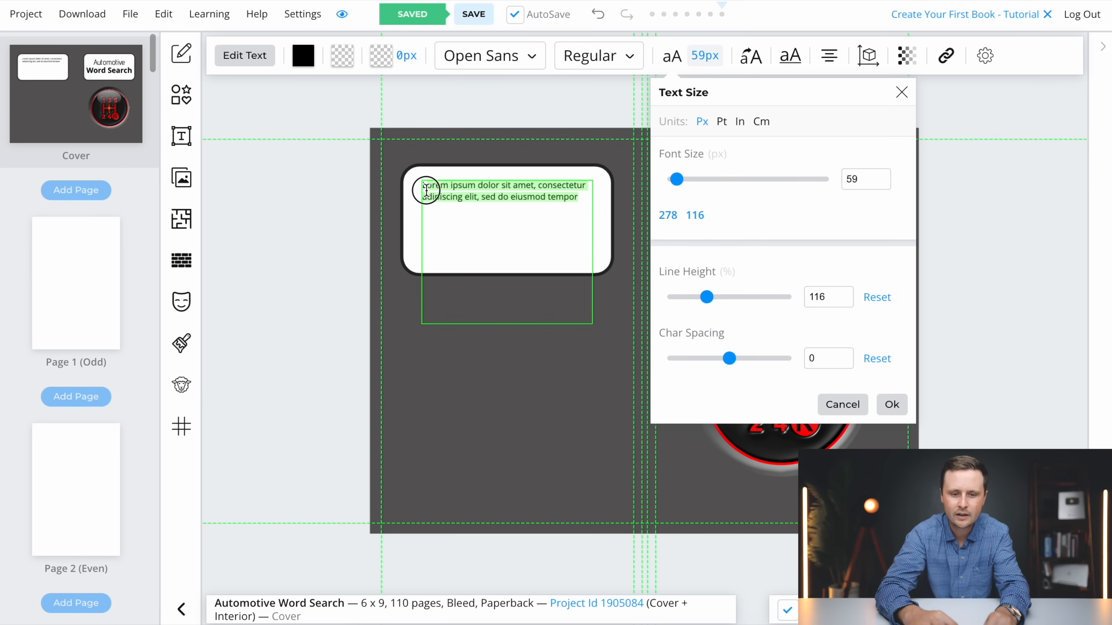
key(ctrl+v)
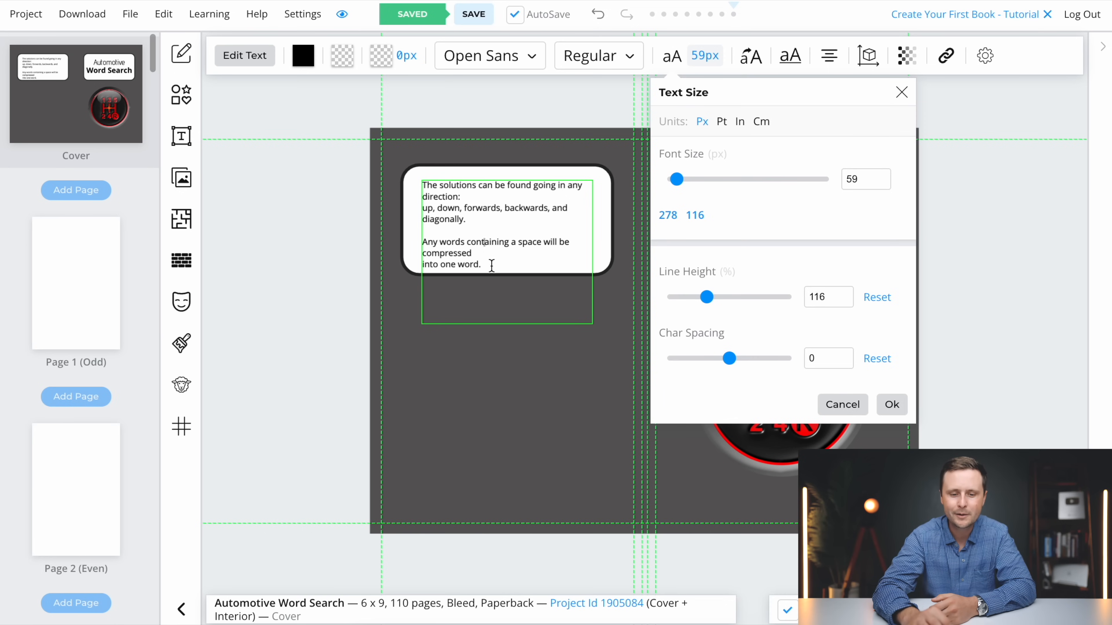
Center the back cover instructions horizontally within their text block, keeping the 59 px font size
drag(487, 267, 408, 176)
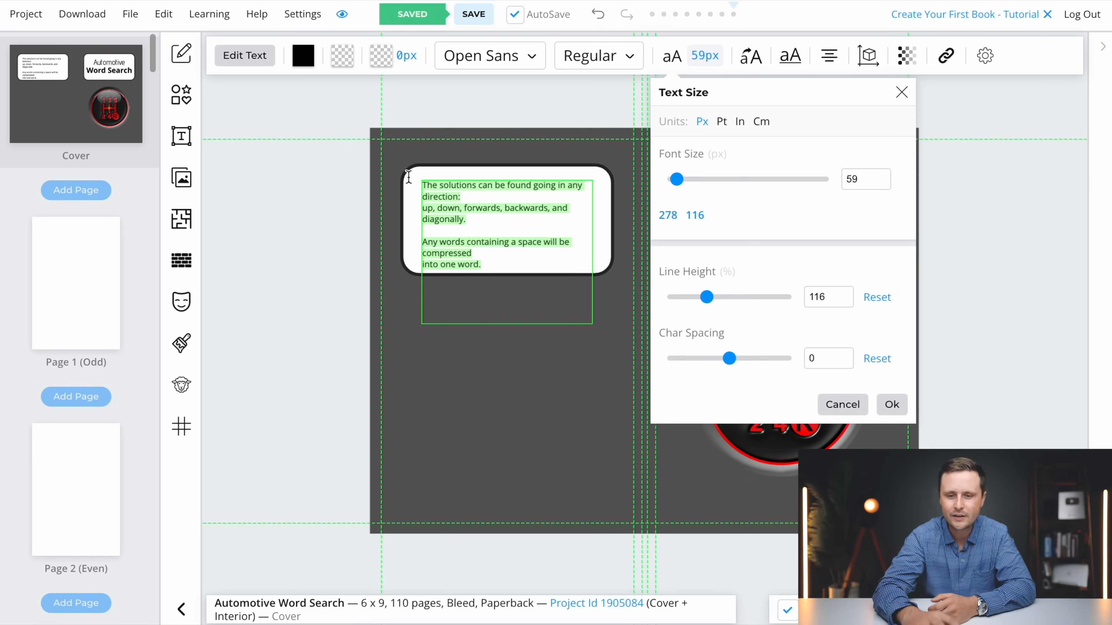
click(829, 63)
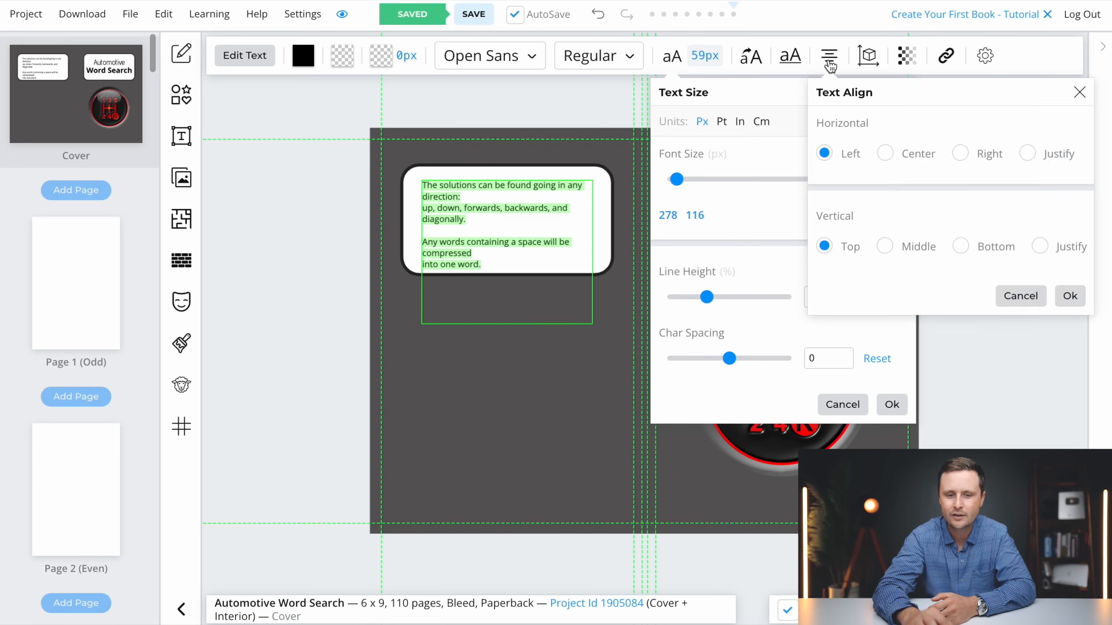
click(885, 153)
click(1069, 296)
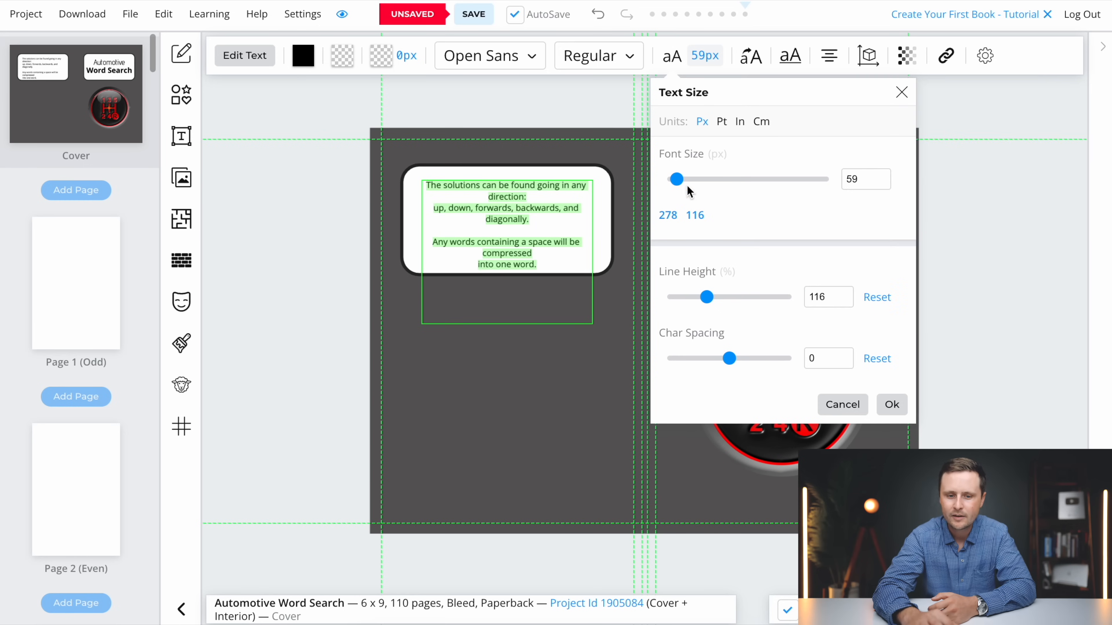
click(892, 404)
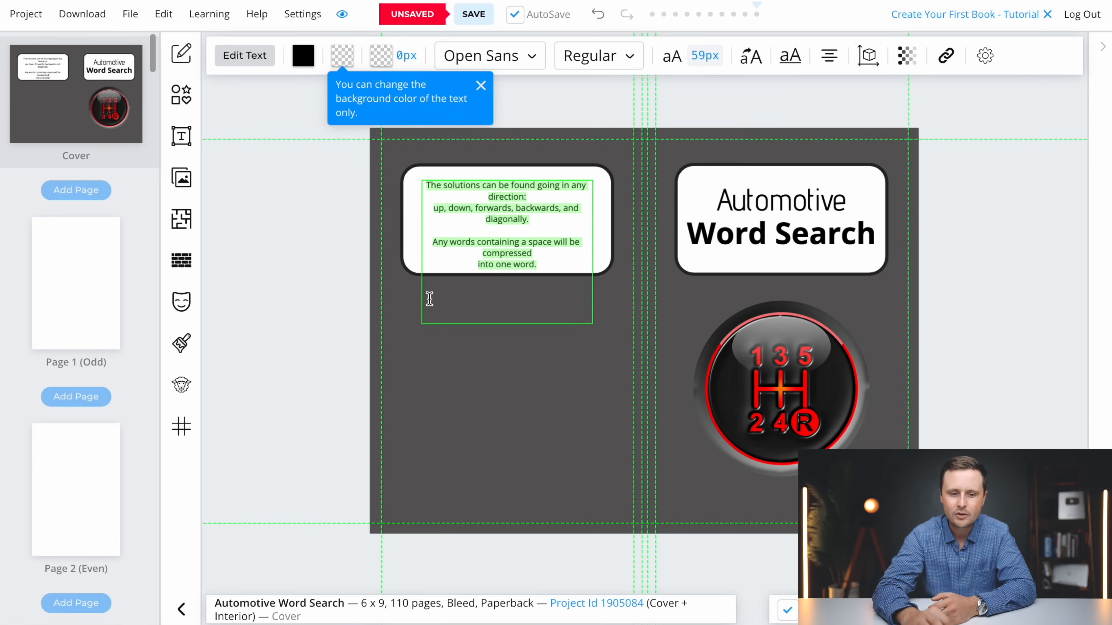
Widen the instructions text block on both sides so it spans the width of the white back cover box
click(404, 314)
click(470, 228)
drag(421, 253, 406, 253)
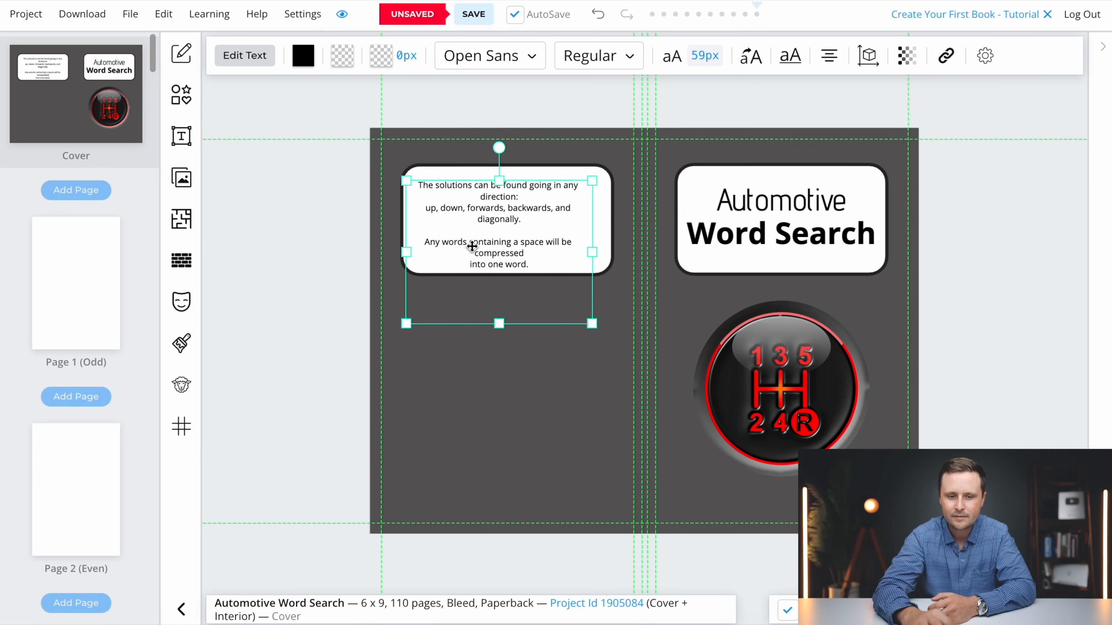
drag(593, 252, 612, 253)
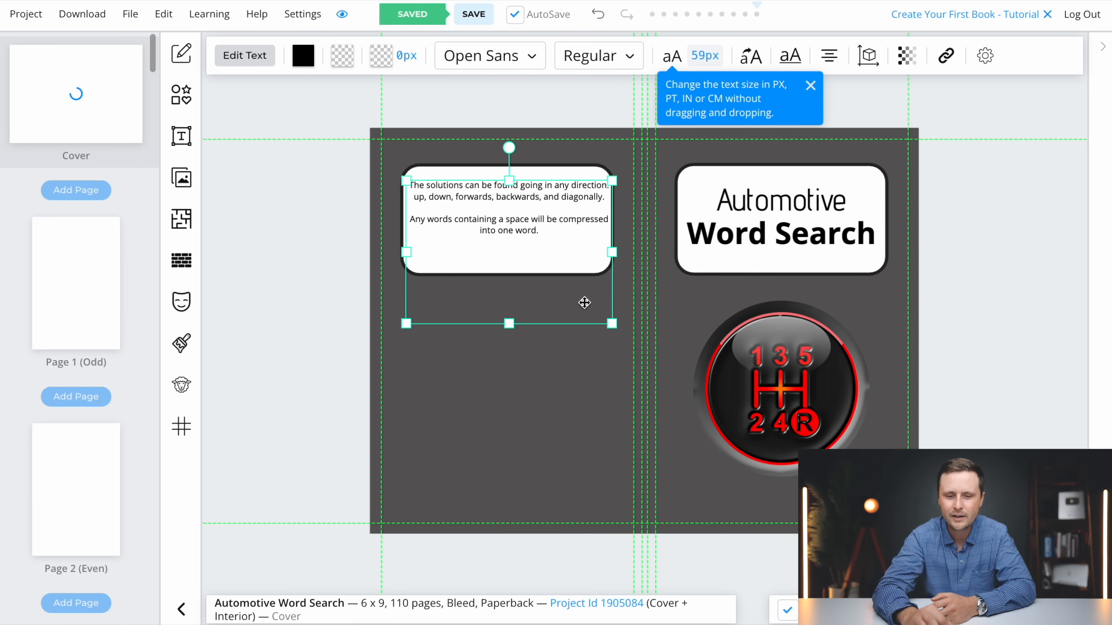
Reduce the instructions' font size to 54 px and center the text within the white back cover box
click(704, 56)
drag(676, 179, 676, 183)
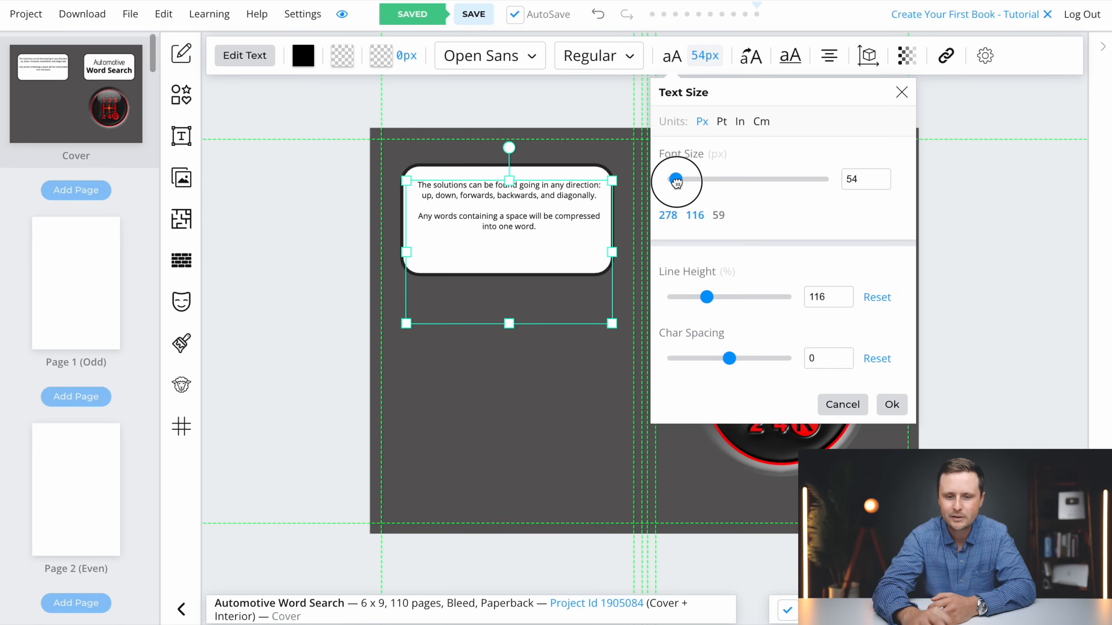
drag(521, 241, 517, 242)
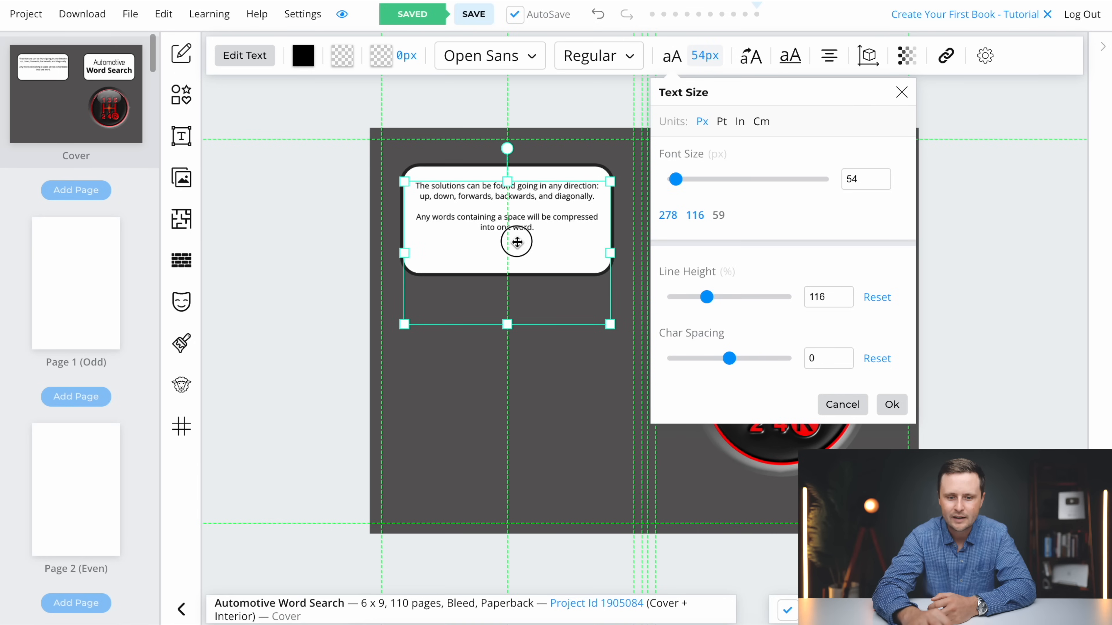
click(516, 242)
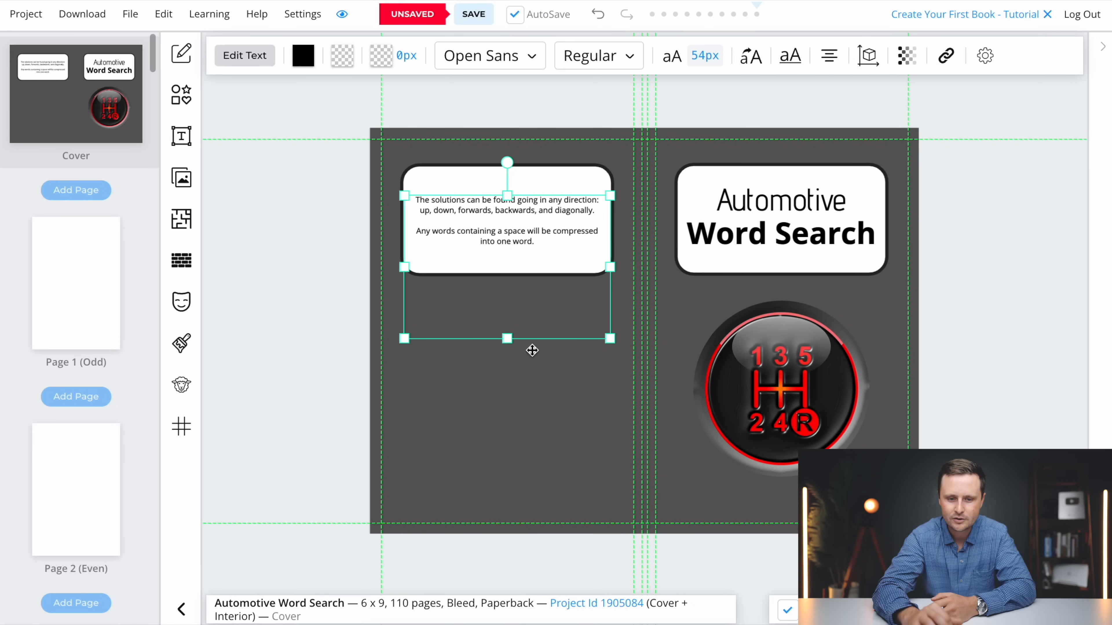
click(542, 367)
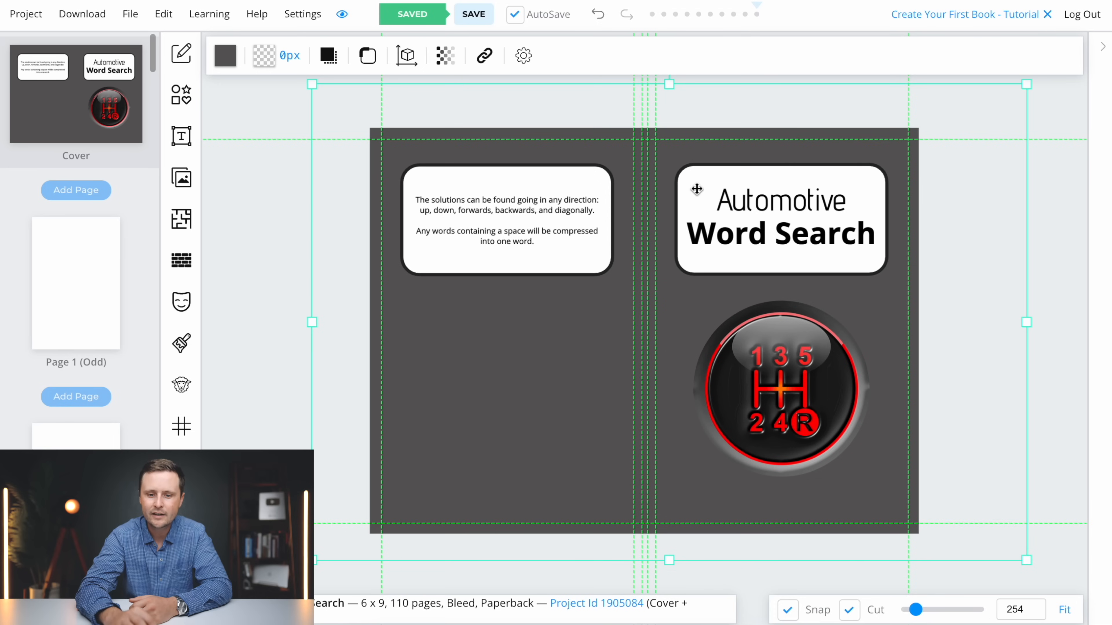
Duplicate the white title box, move the copy beneath the gearshift image, and reduce its height to form a thin subtitle bar
right_click(697, 189)
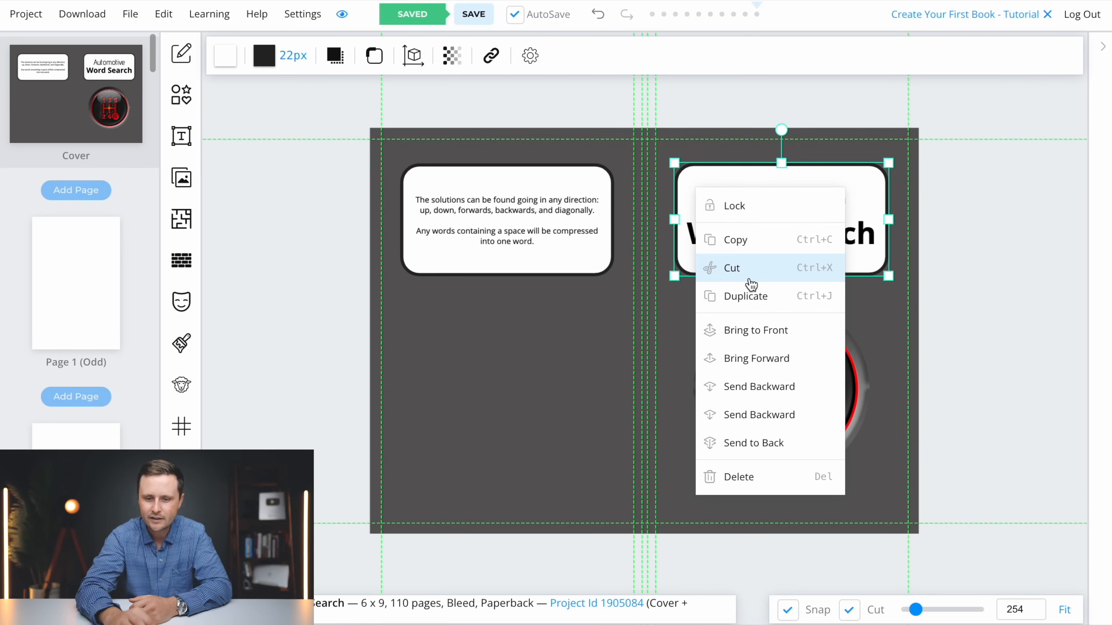
click(756, 302)
drag(715, 188, 717, 428)
drag(782, 399, 781, 483)
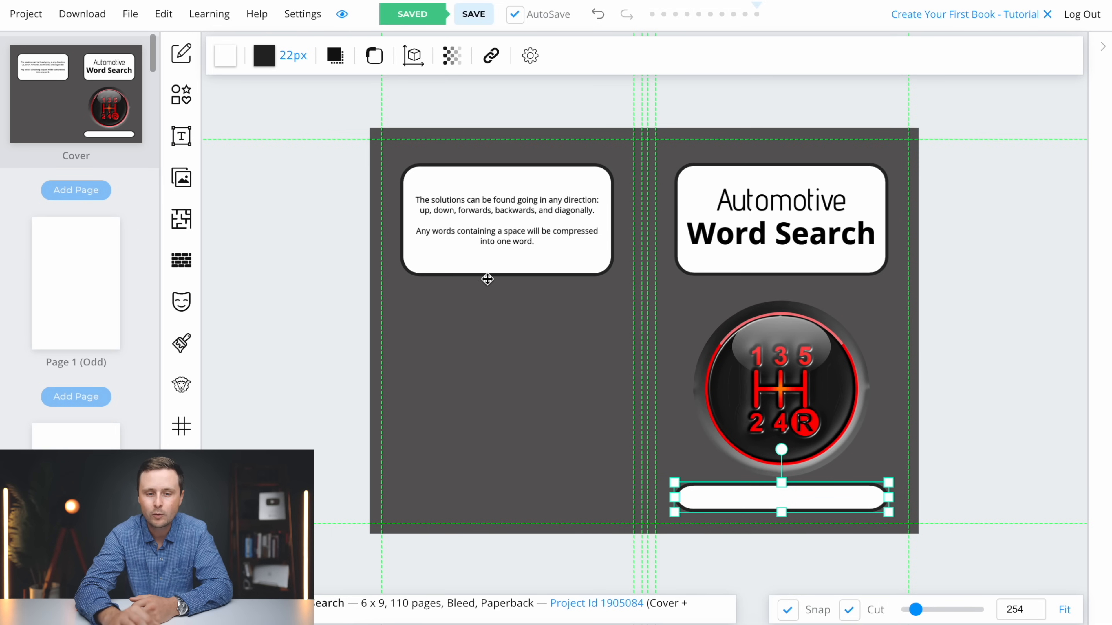
key(Escape)
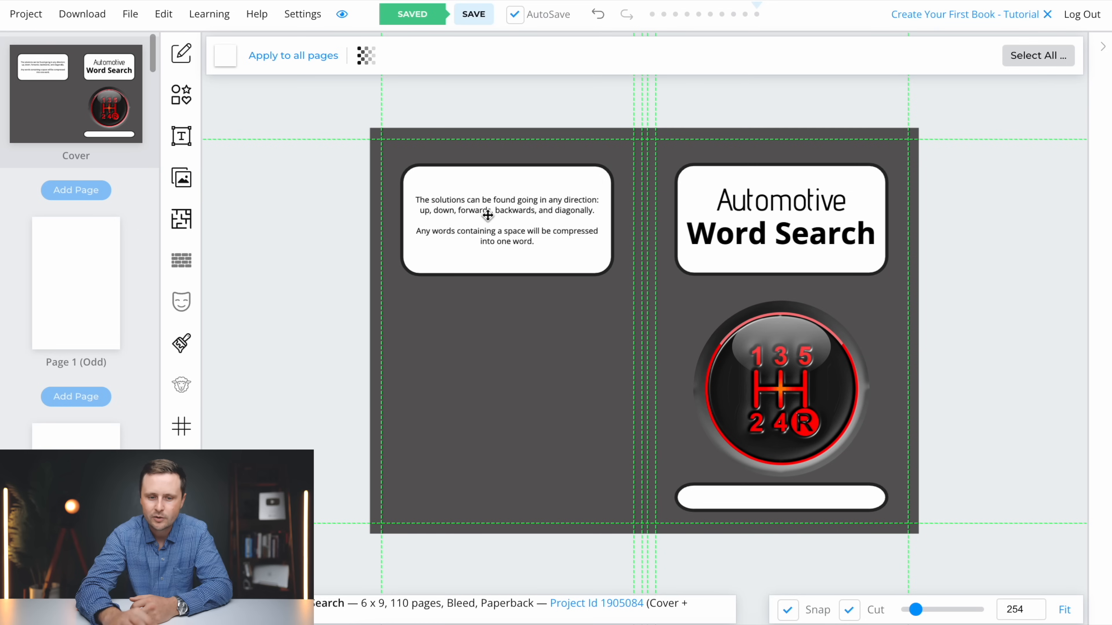
Duplicate the back cover instructions onto the front cover's subtitle bar and replace the copy's text with "Puzzles for Adults, Seniors & Teens"
click(506, 200)
right_click(506, 214)
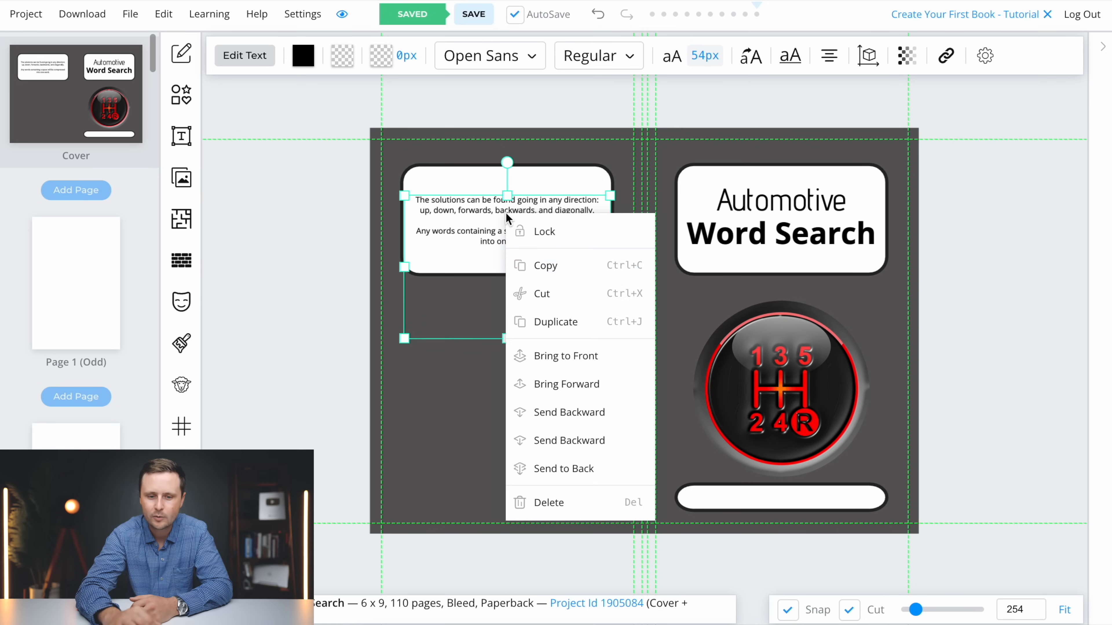
click(567, 324)
drag(495, 233, 775, 529)
key(ctrl+a)
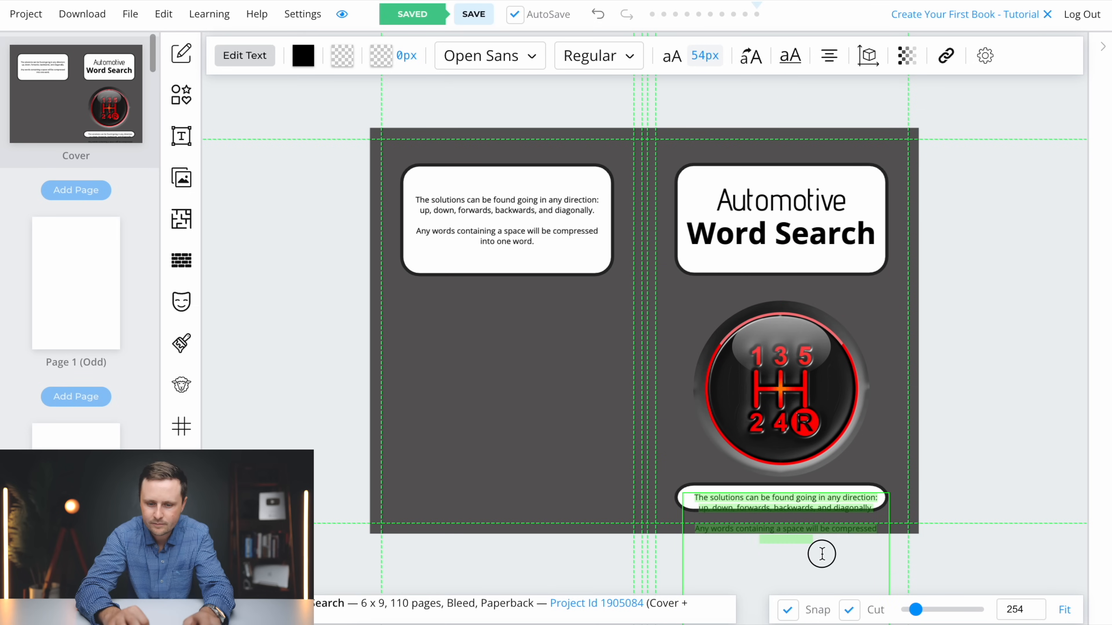
key(BackSpace)
text(Puzzles for Adults, S)
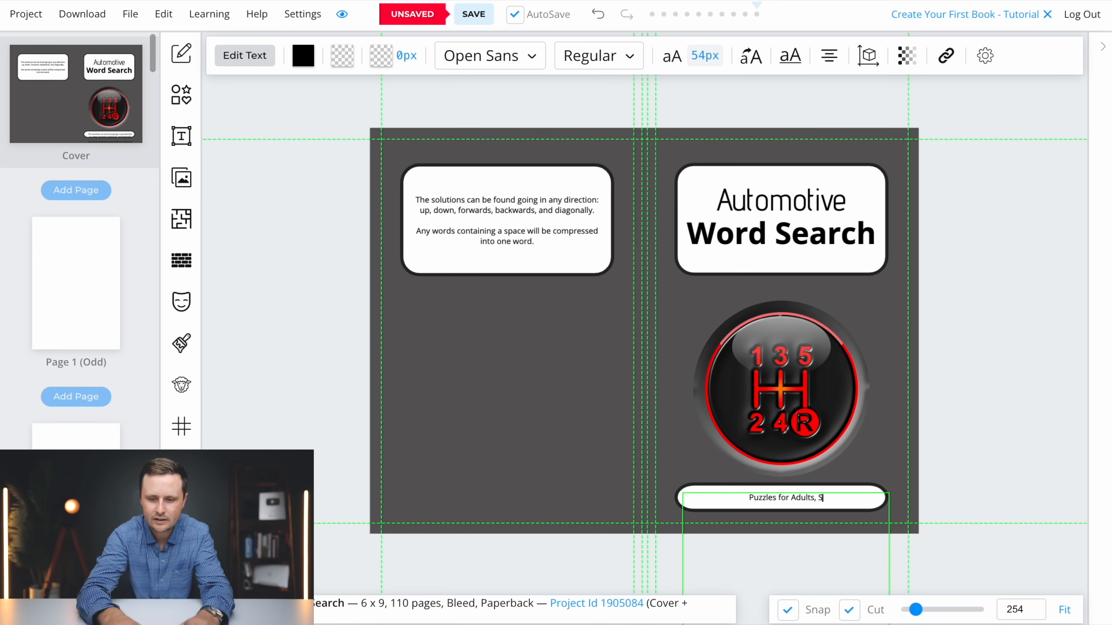
text(eniors & Teens)
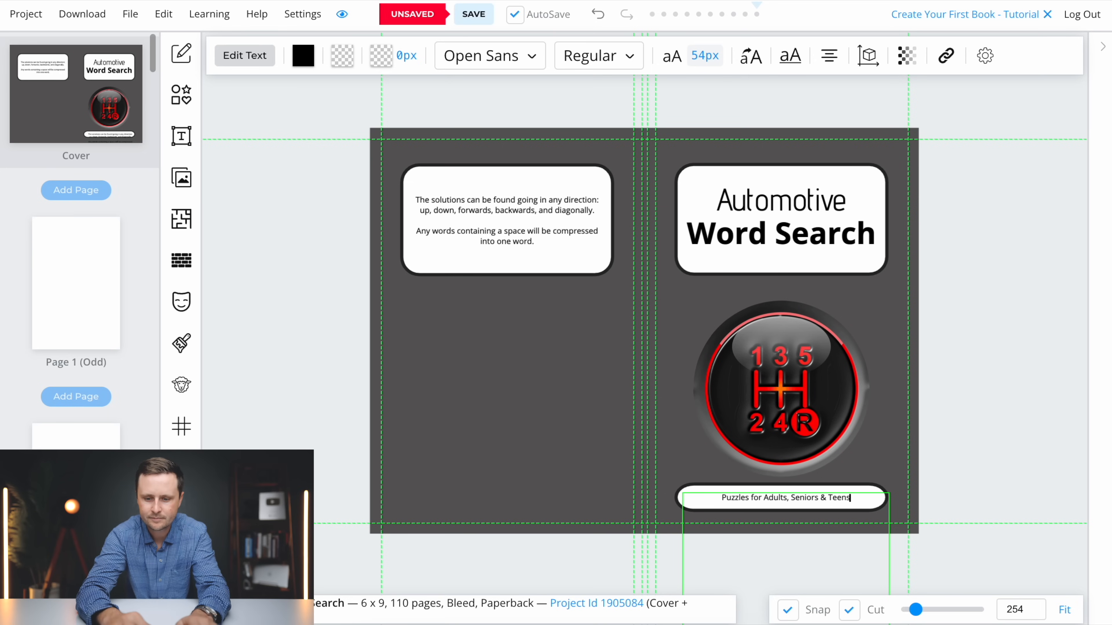
Enlarge the front cover subtitle to 72 px and center it within the white bar
key(ctrl+a)
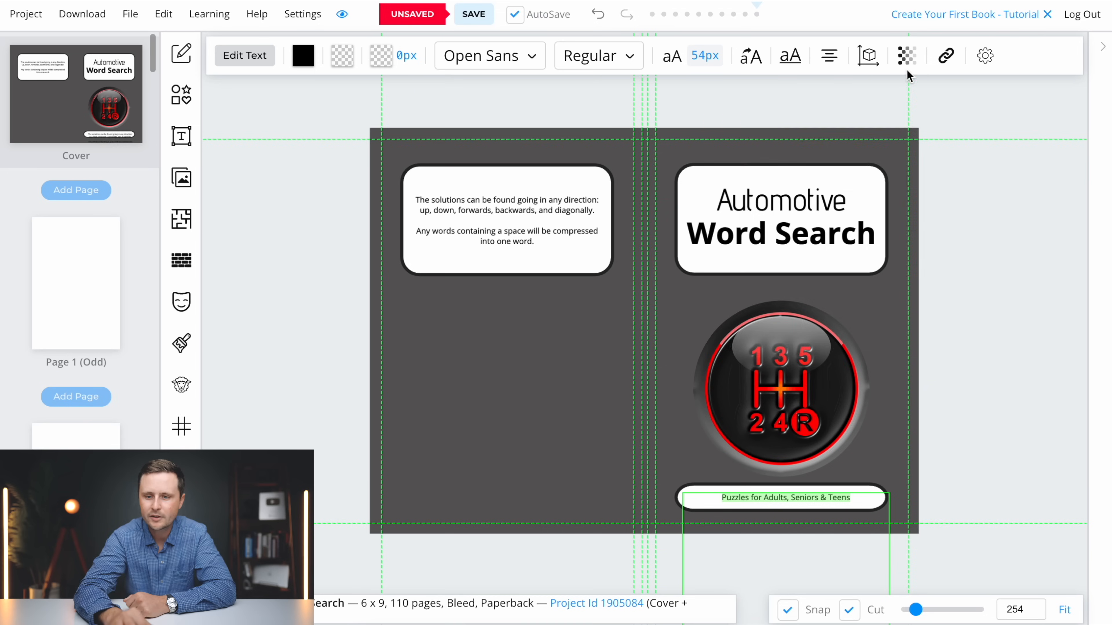
click(704, 55)
drag(674, 179, 678, 182)
drag(797, 498, 793, 497)
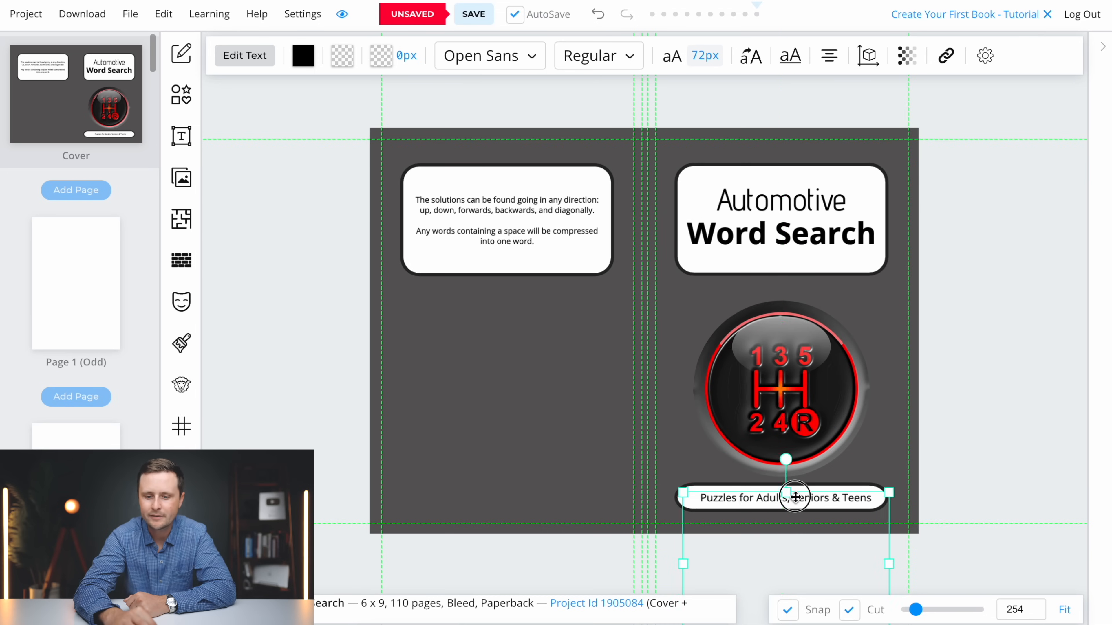
click(978, 164)
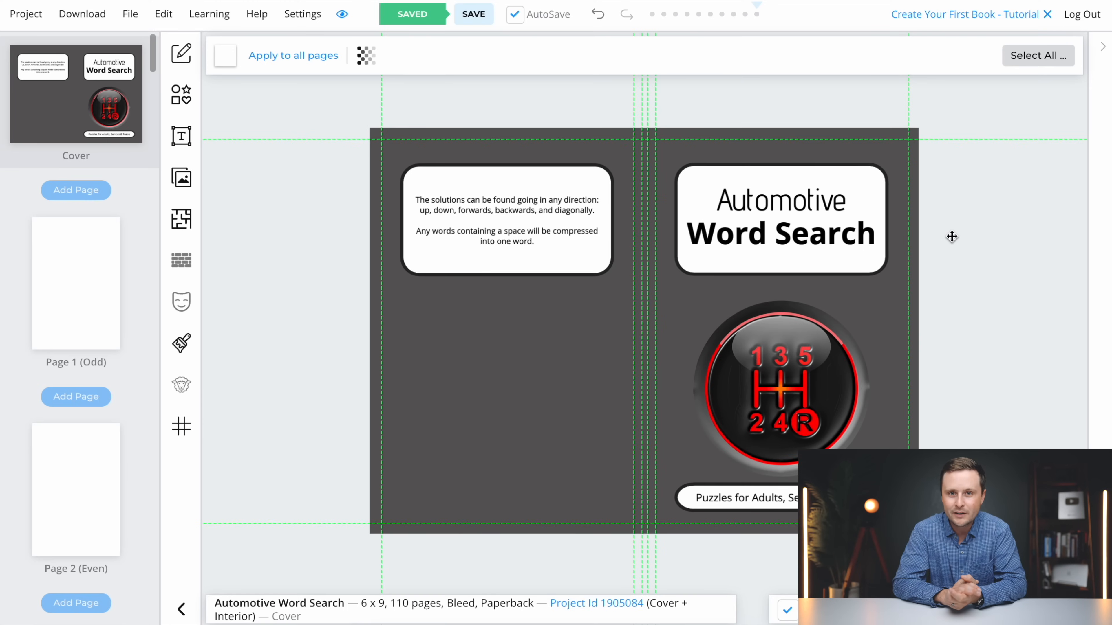
click(23, 18)
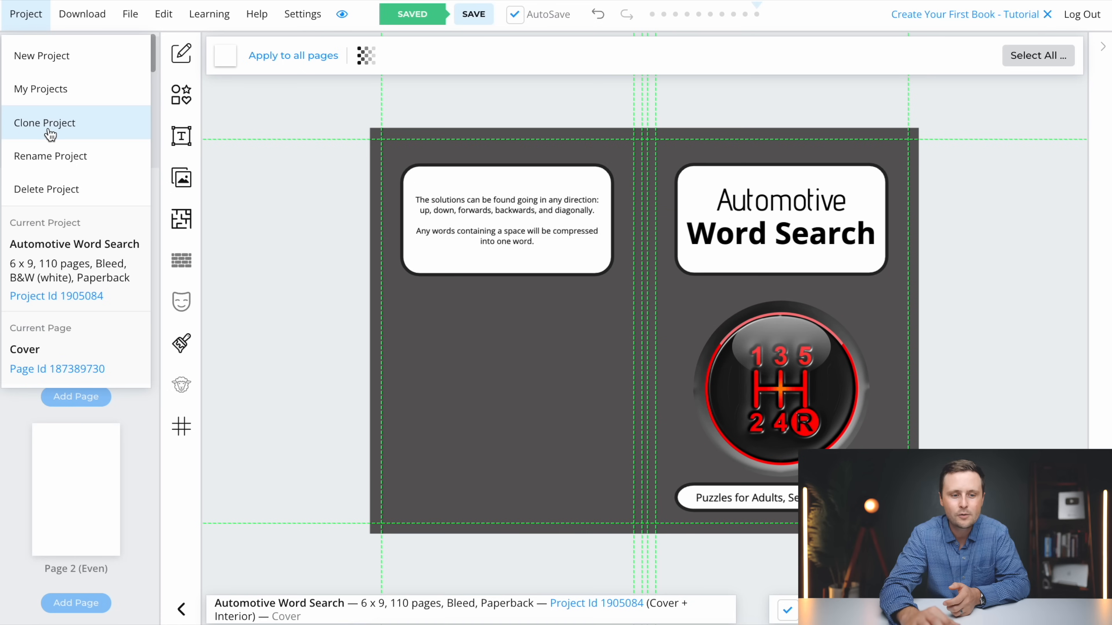
click(256, 145)
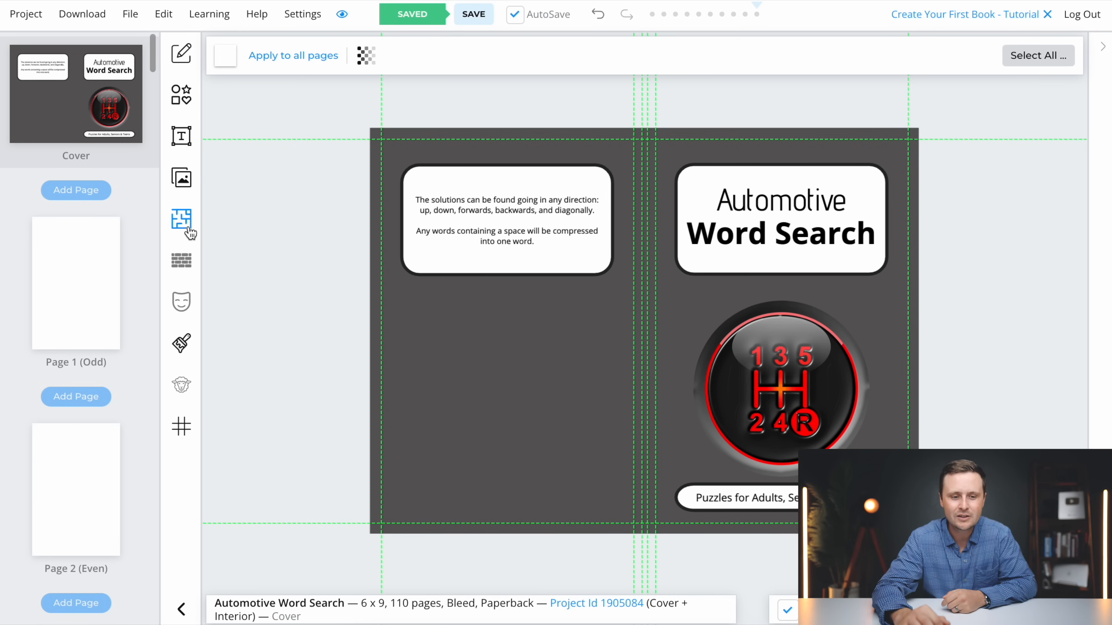
Filter the interior templates library to Word Puzzle and choose the Words Search Standard template
click(182, 220)
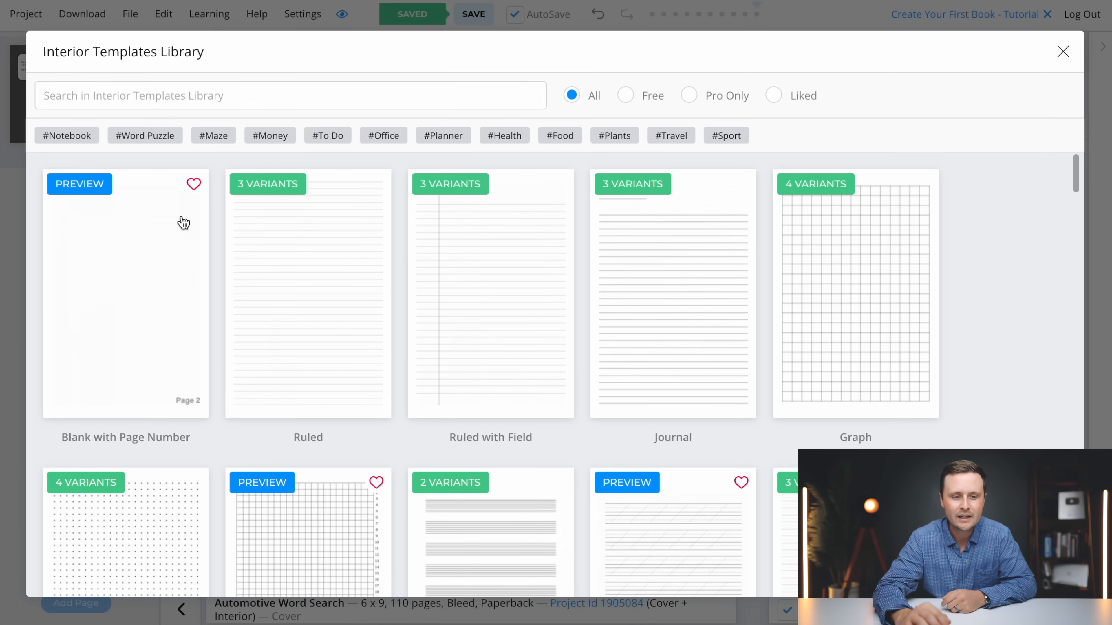
click(148, 137)
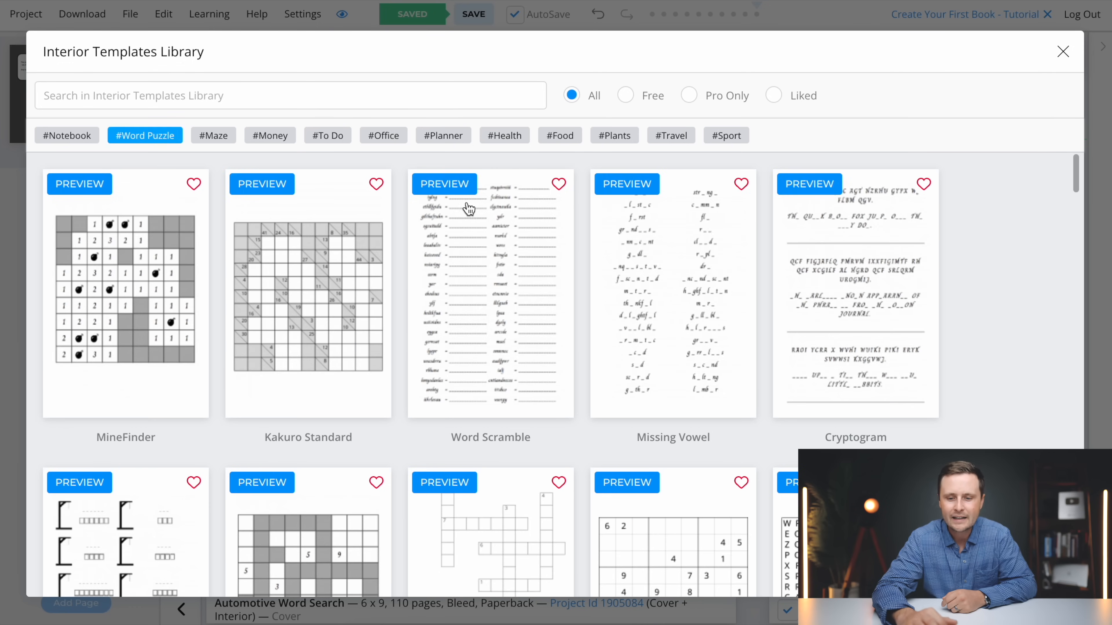
scroll(963, 354, down, 6)
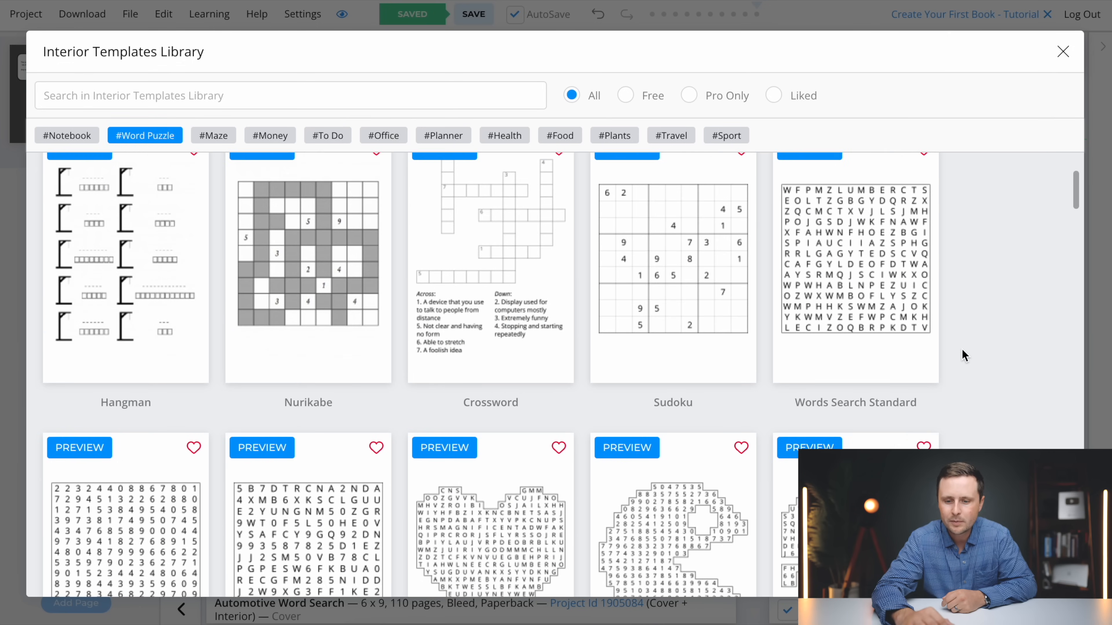
scroll(962, 349, up, 1)
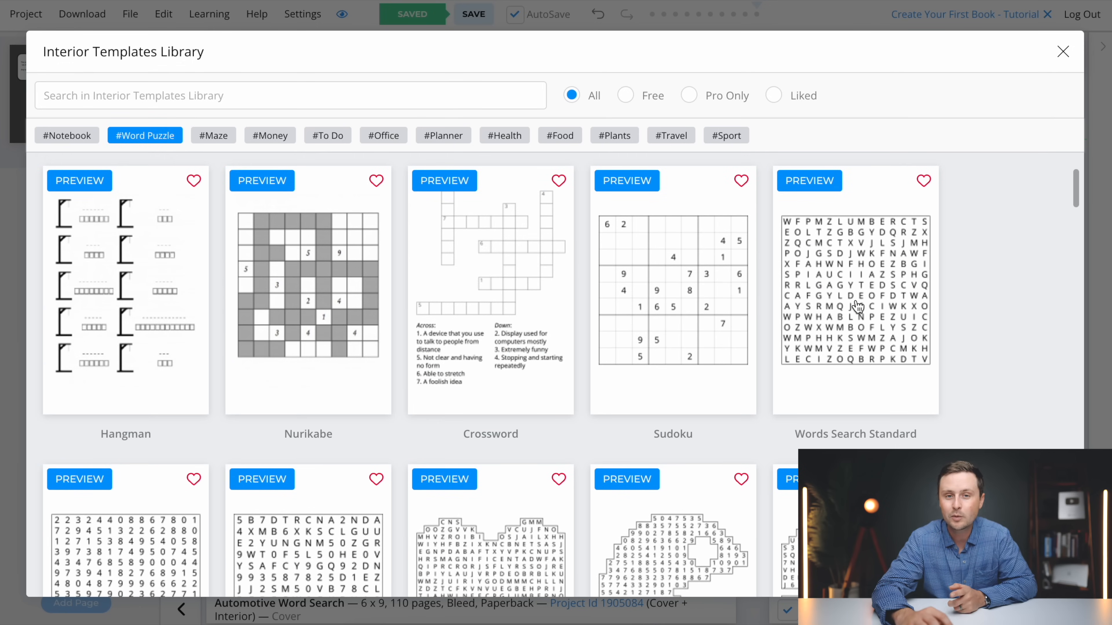
scroll(865, 333, up, 1)
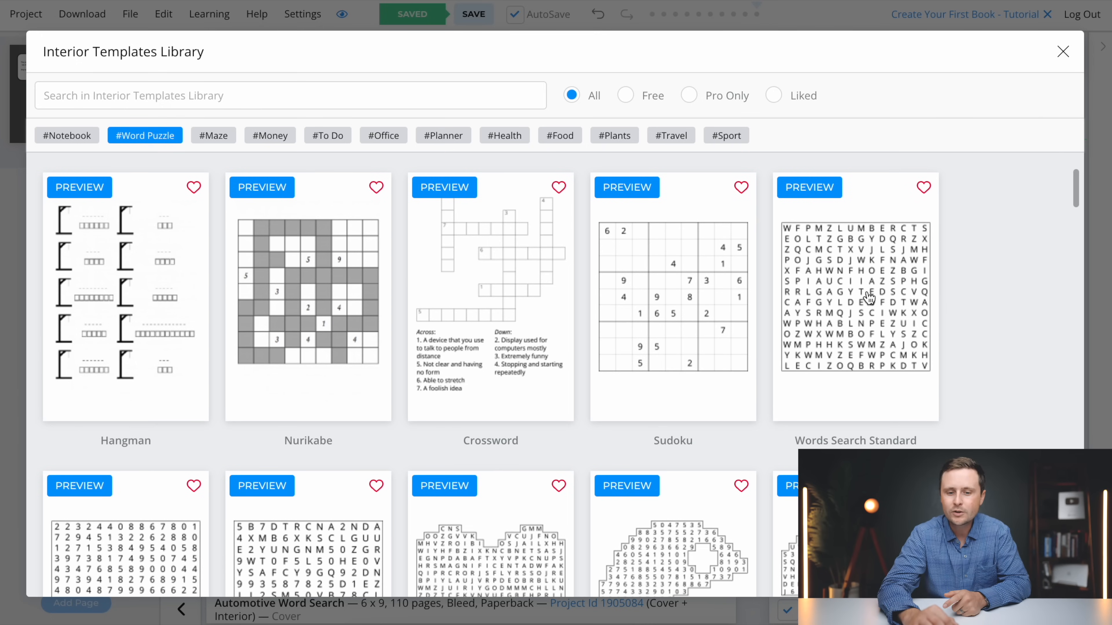
scroll(869, 298, up, 5)
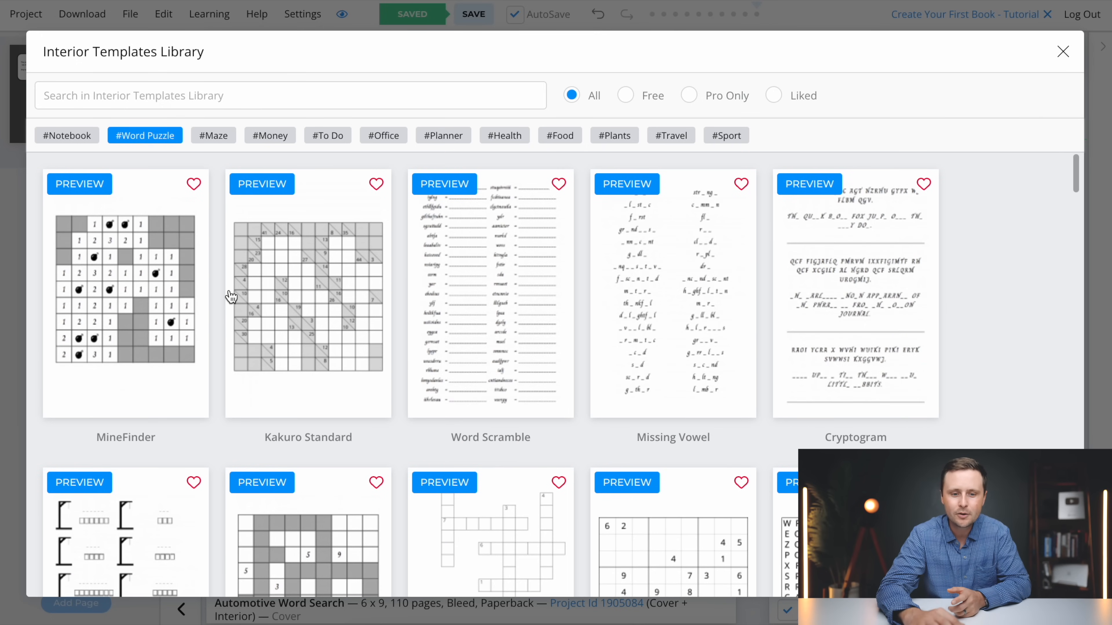
scroll(392, 343, down, 8)
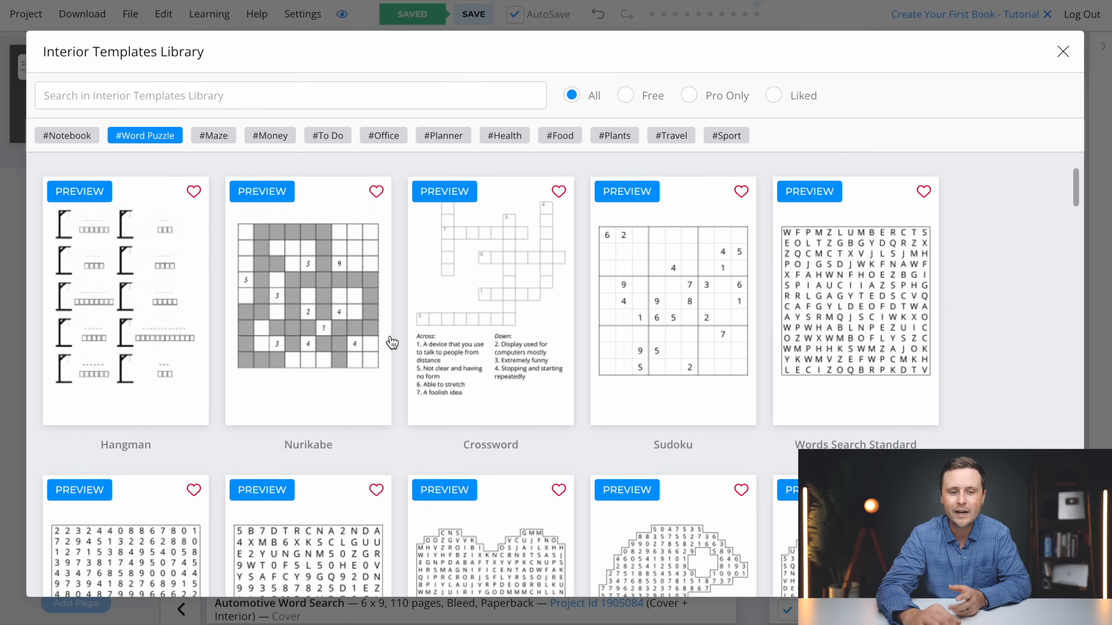
scroll(391, 342, down, 2)
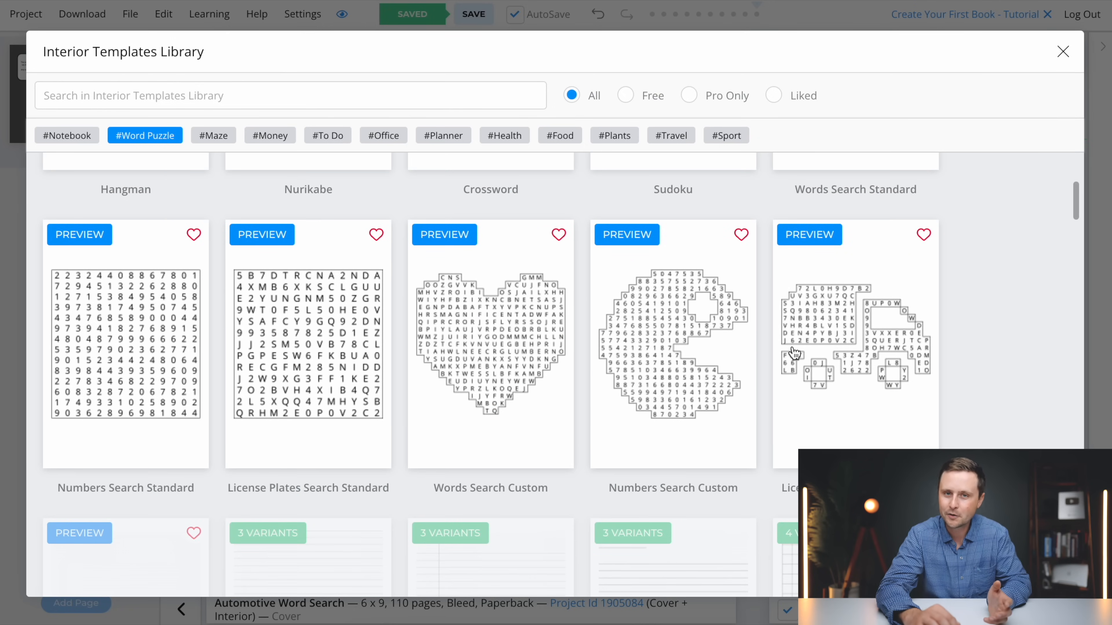
scroll(763, 380, up, 7)
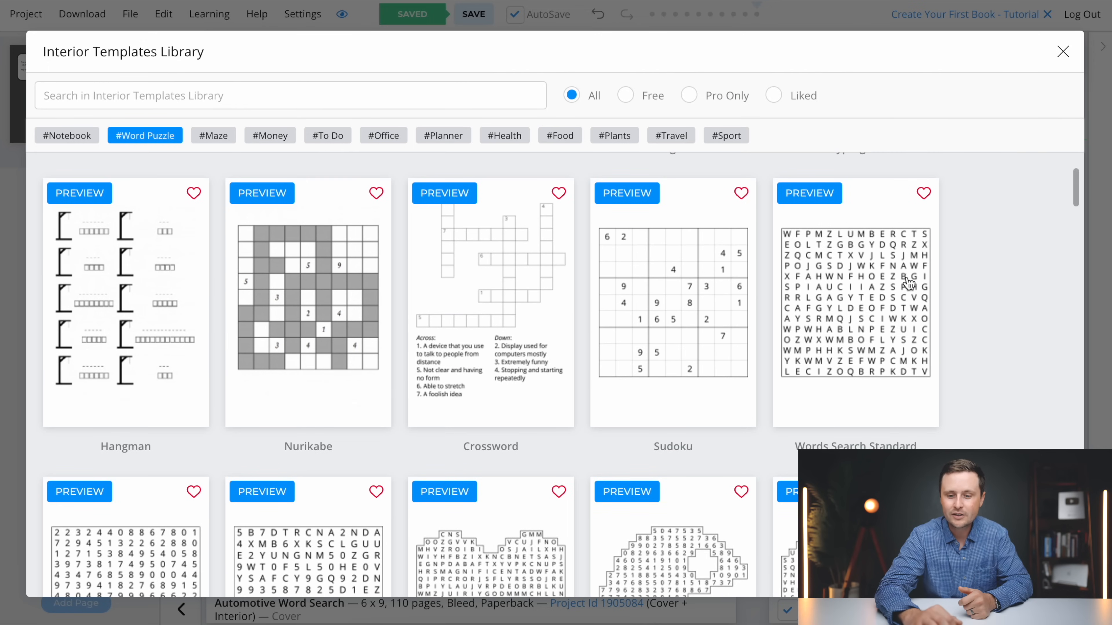
click(878, 331)
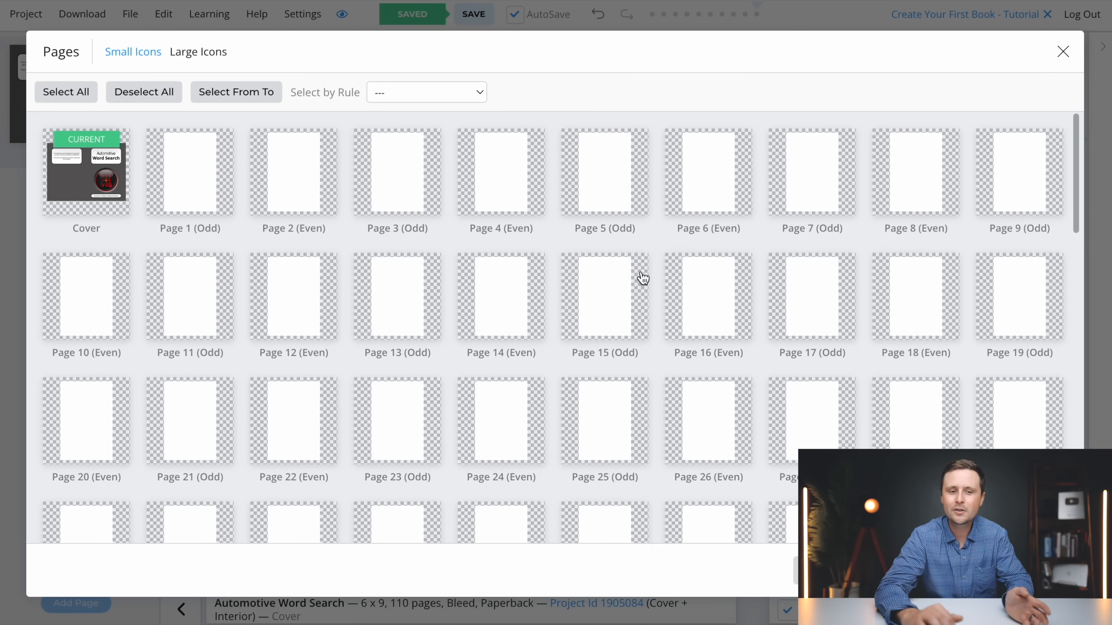
Select pages 1 to 55 for the word search template and continue to its settings
click(239, 96)
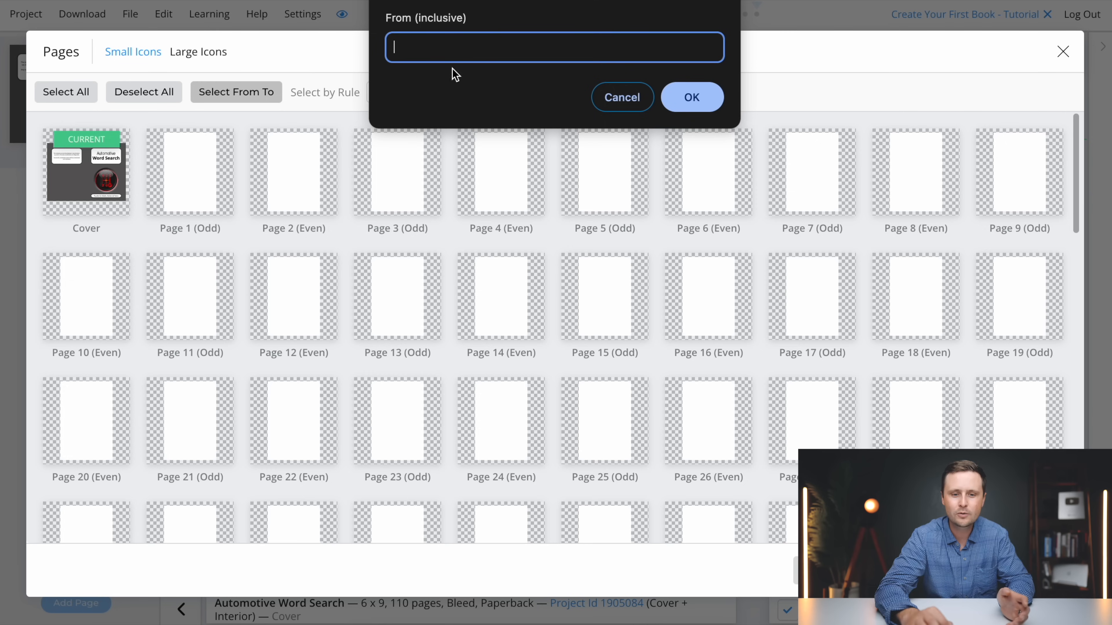
text(1)
click(695, 108)
text(55)
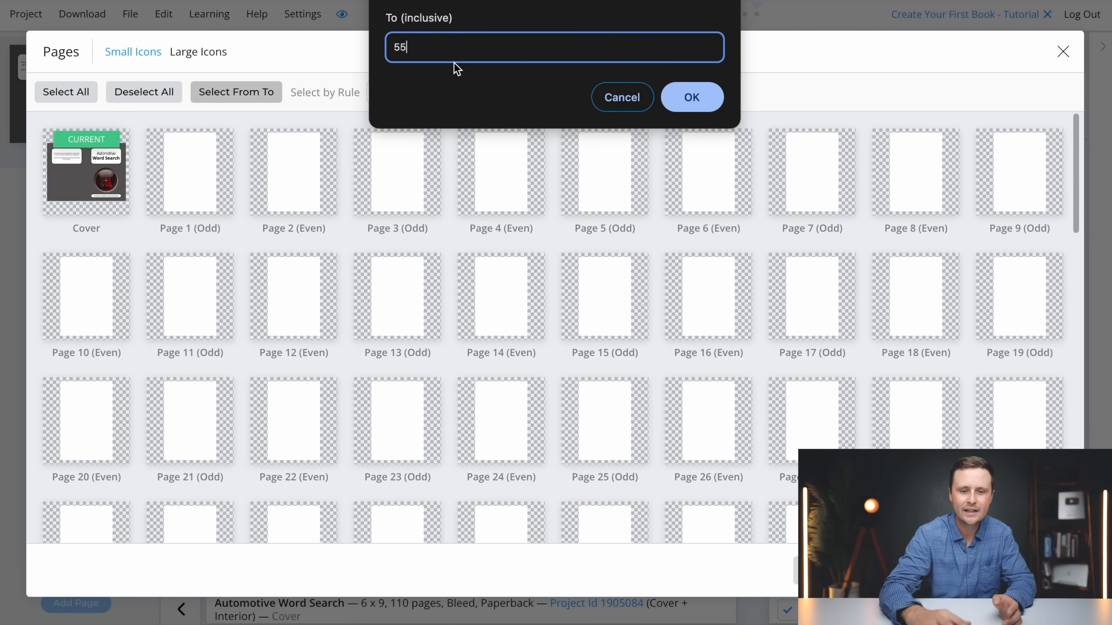
click(685, 98)
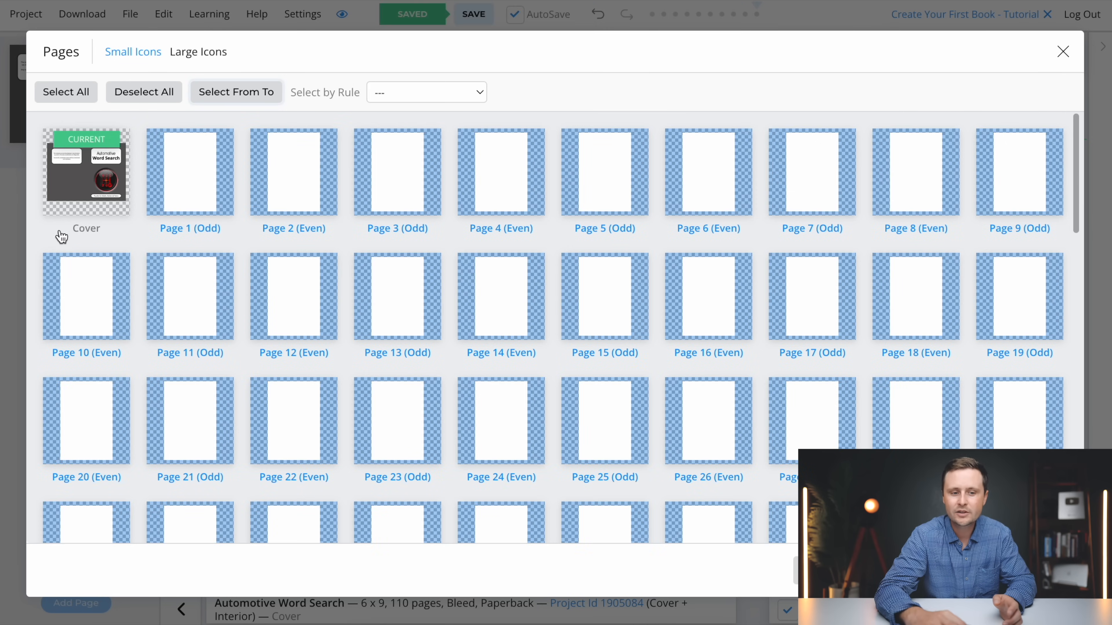
scroll(492, 211, down, 10)
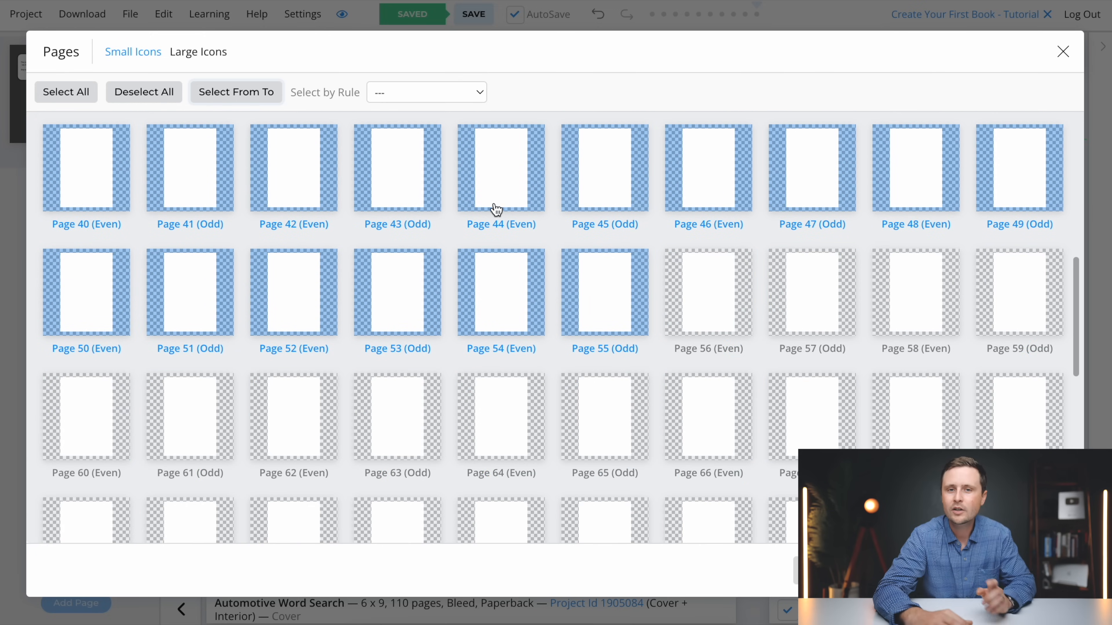
scroll(881, 298, down, 5)
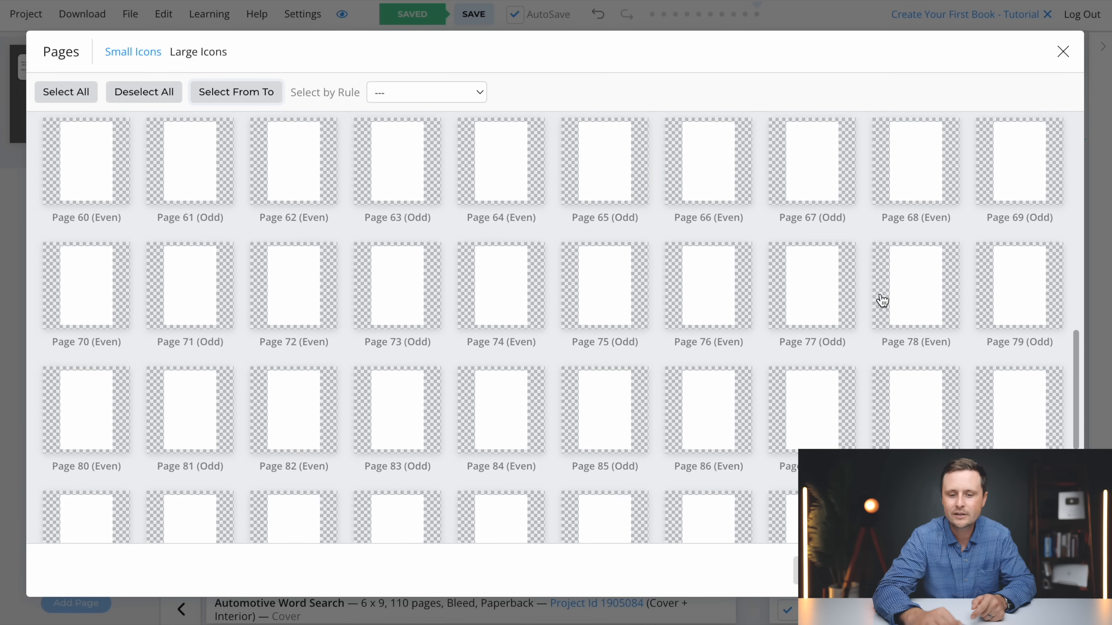
scroll(881, 300, up, 10)
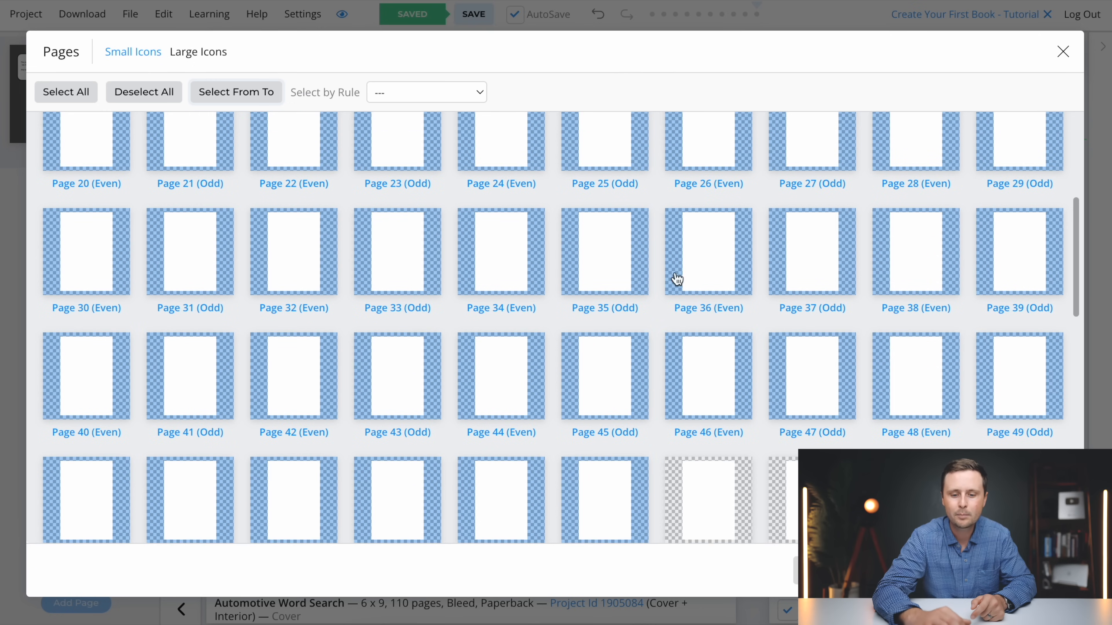
scroll(698, 370, down, 2)
scroll(697, 369, up, 6)
click(1002, 574)
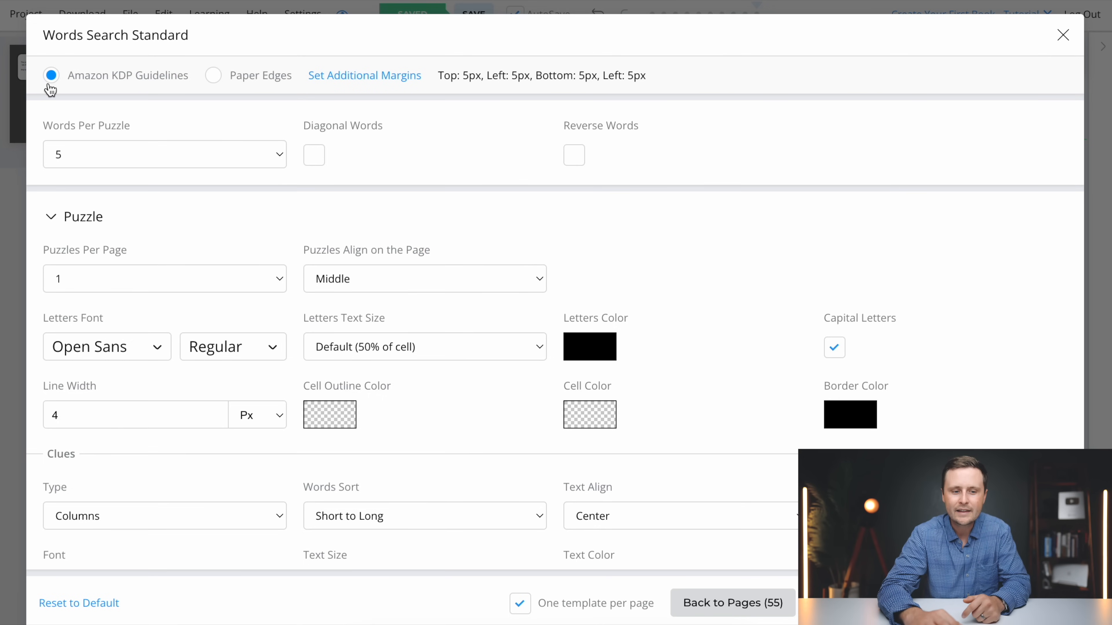
Set the word search to 9 words per puzzle with diagonal and reverse words enabled, and collapse the Puzzle settings
click(147, 152)
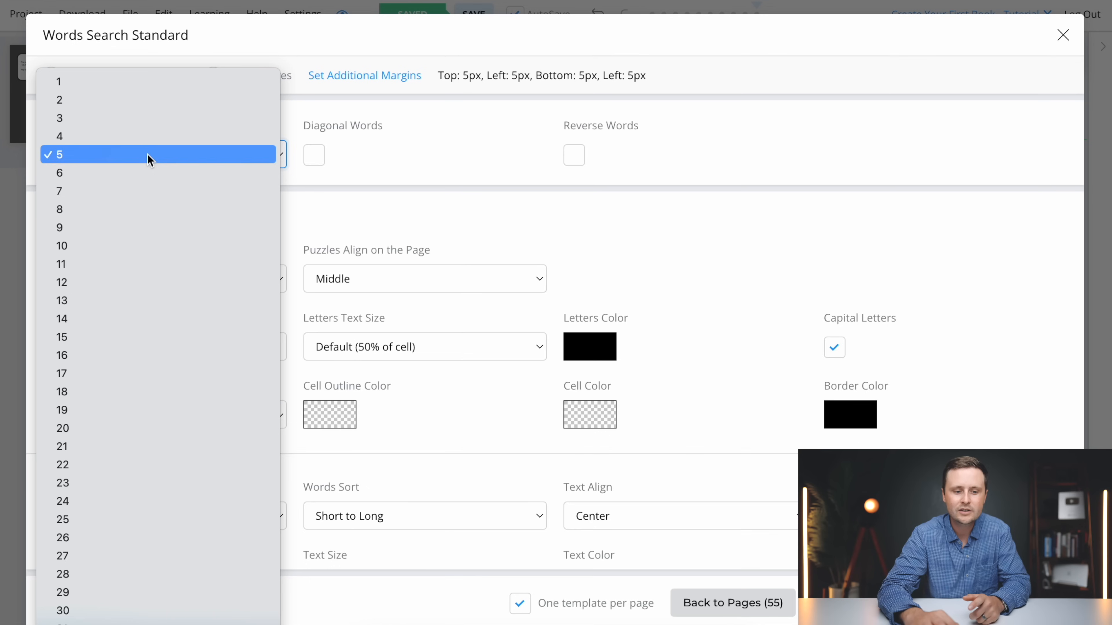
click(117, 235)
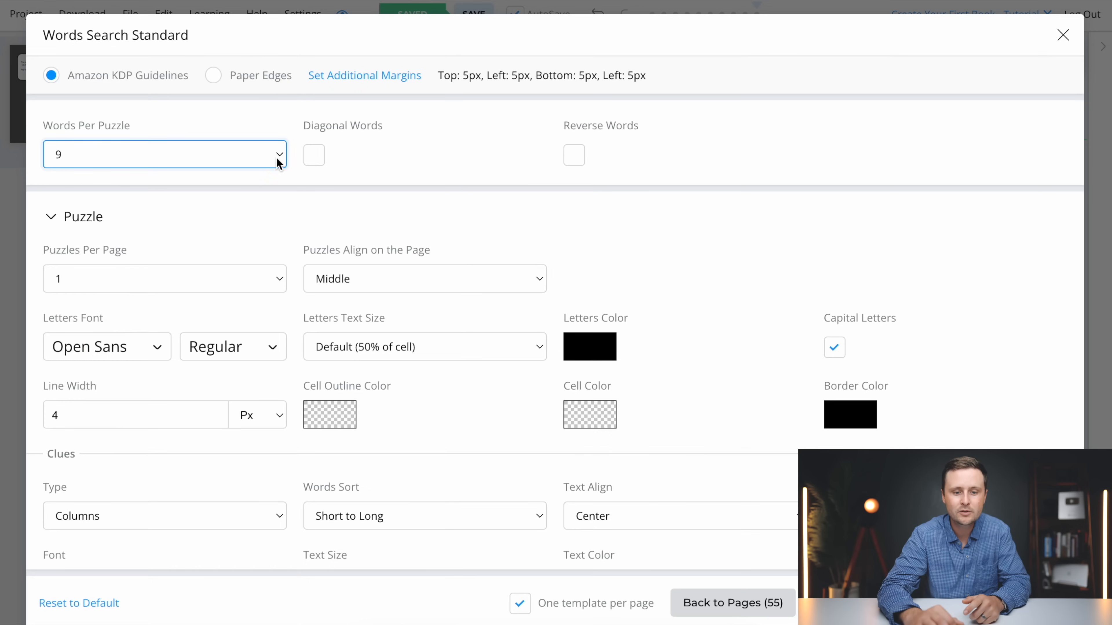
click(316, 158)
click(574, 157)
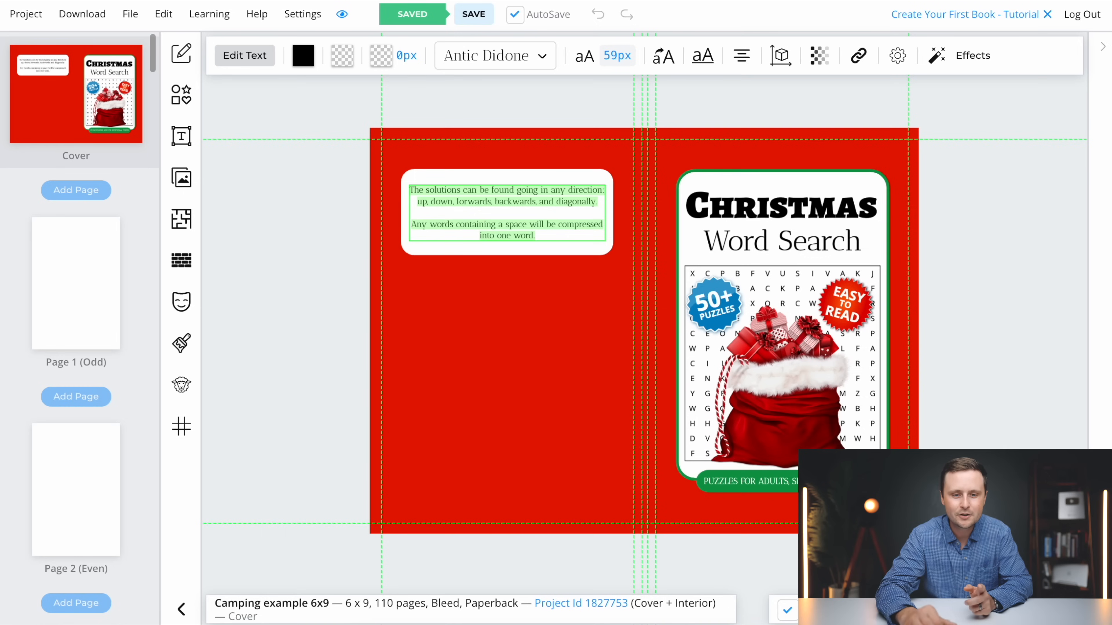
click(450, 274)
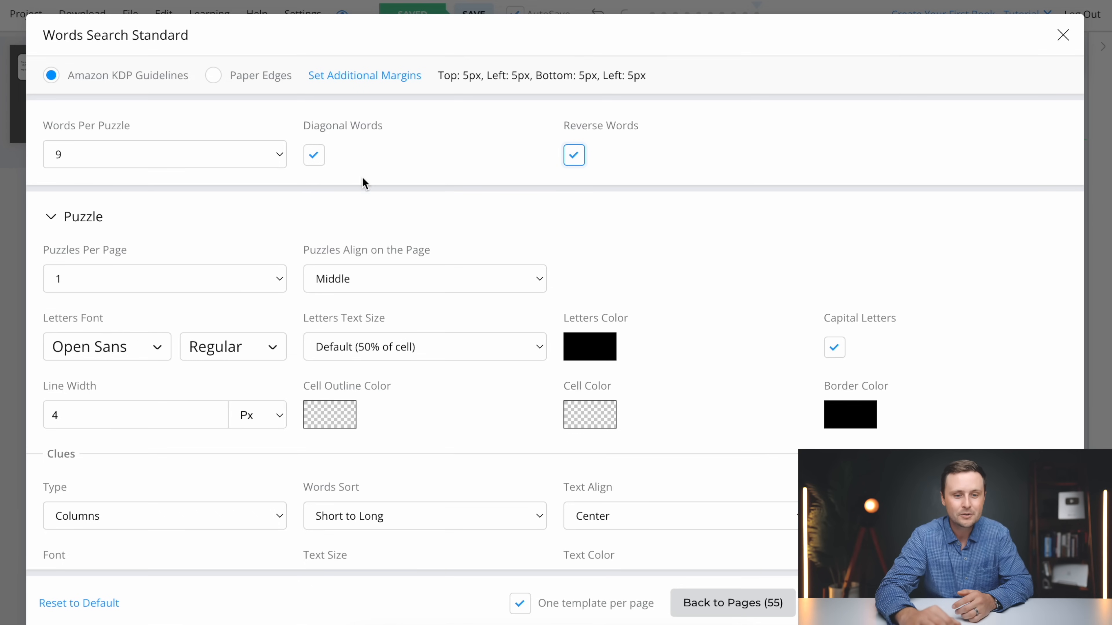
scroll(457, 179, down, 2)
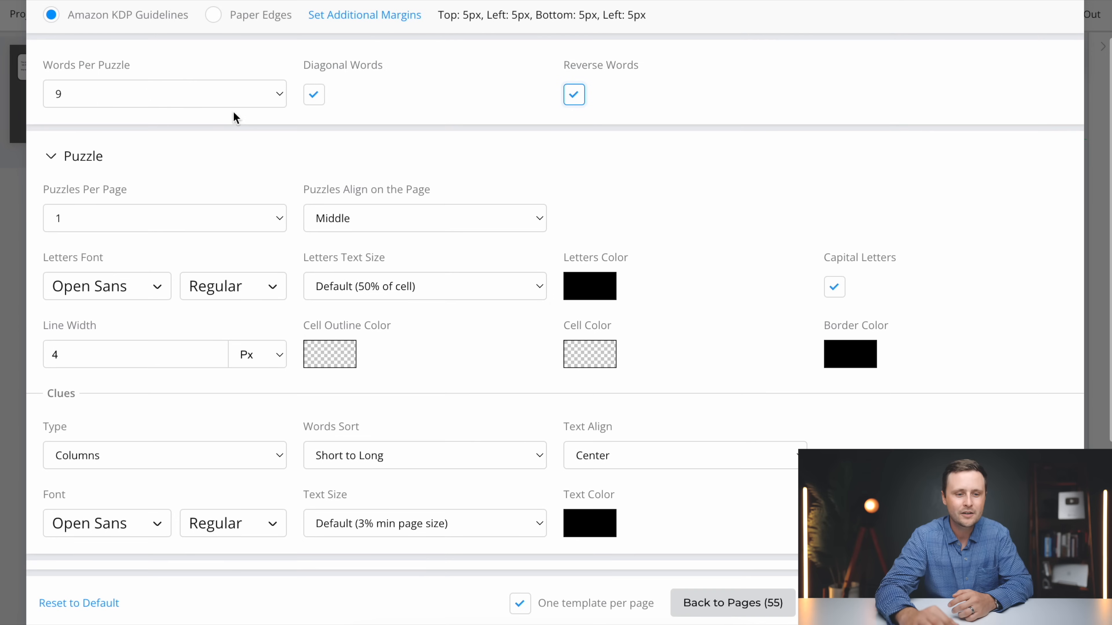
click(51, 159)
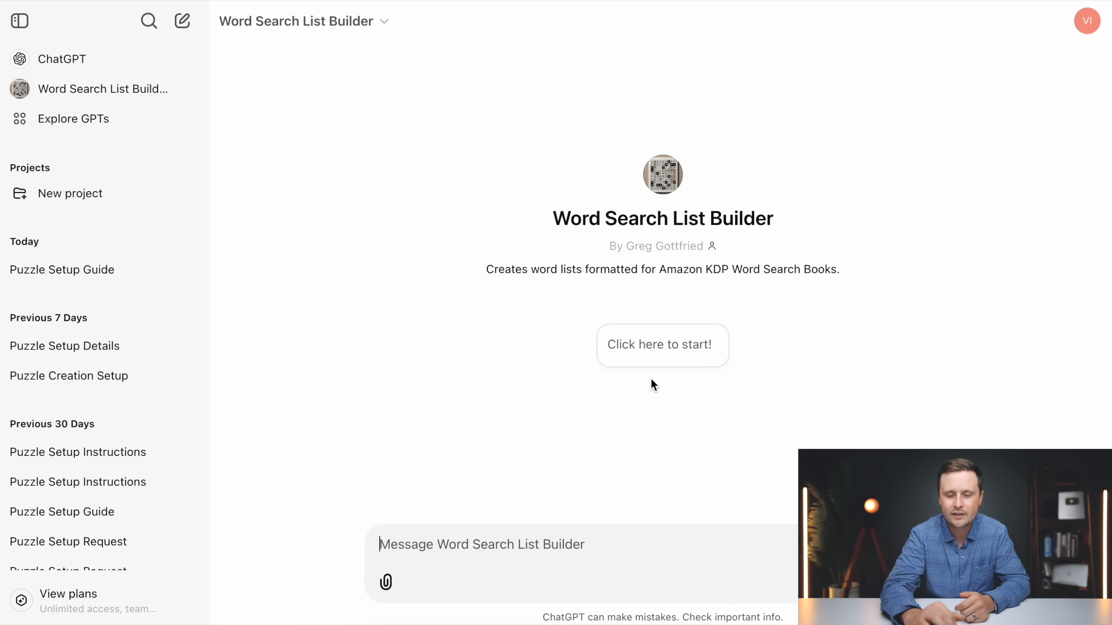
Switch to the Word Search List Builder in ChatGPT, start its conversation, and copy the example request "Camping, 9 words per puzzle, 55 puzzles" into the message
click(659, 353)
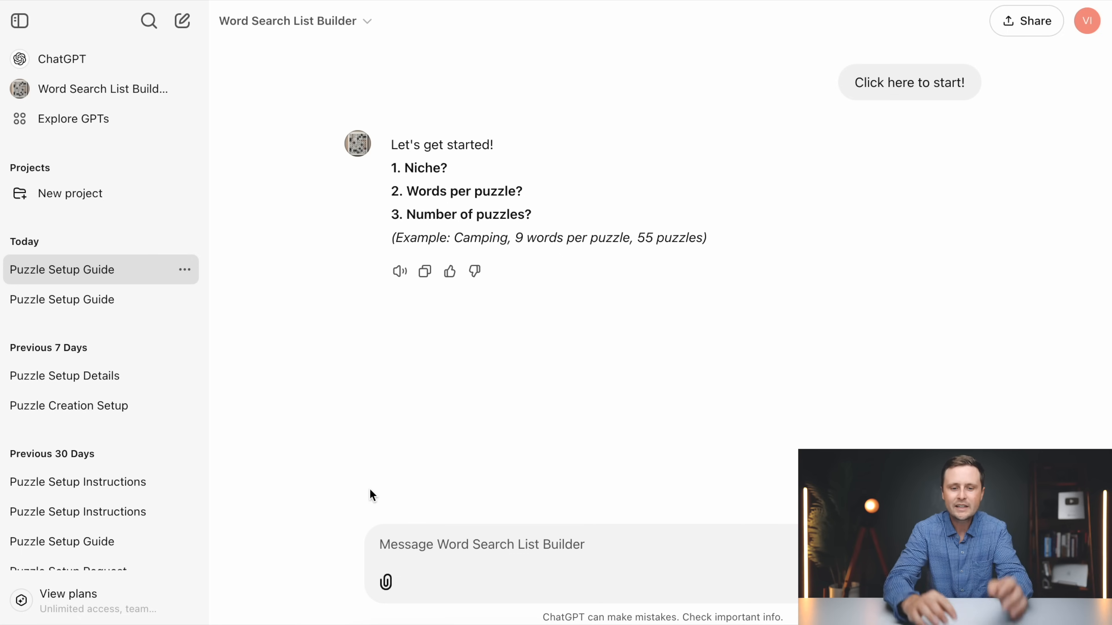
drag(703, 240, 455, 237)
right_click(507, 243)
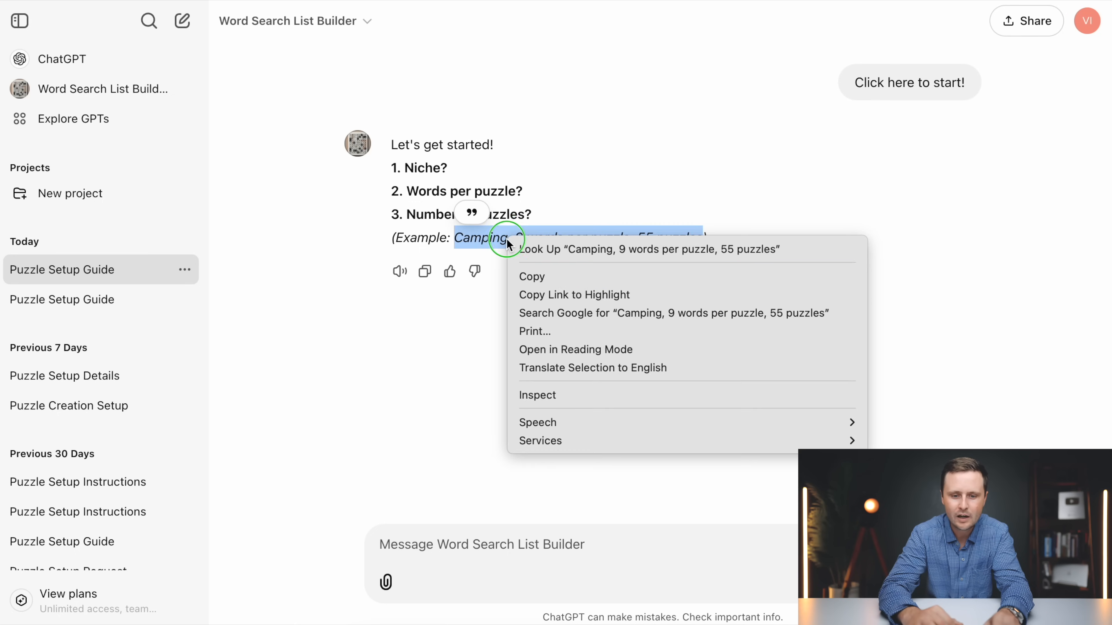
click(564, 277)
right_click(440, 545)
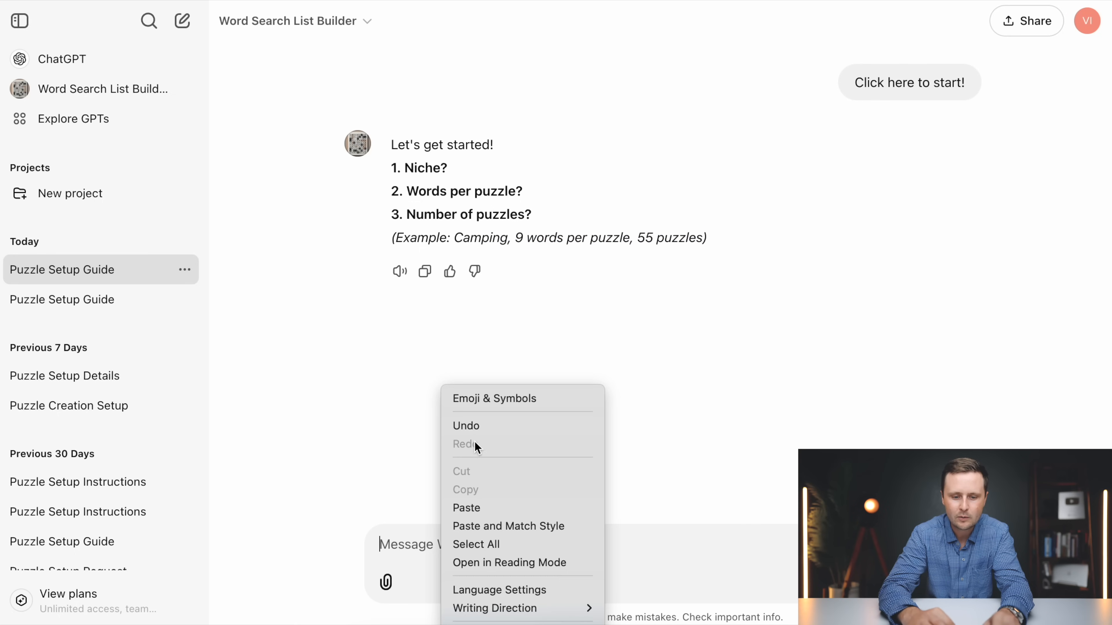
click(477, 508)
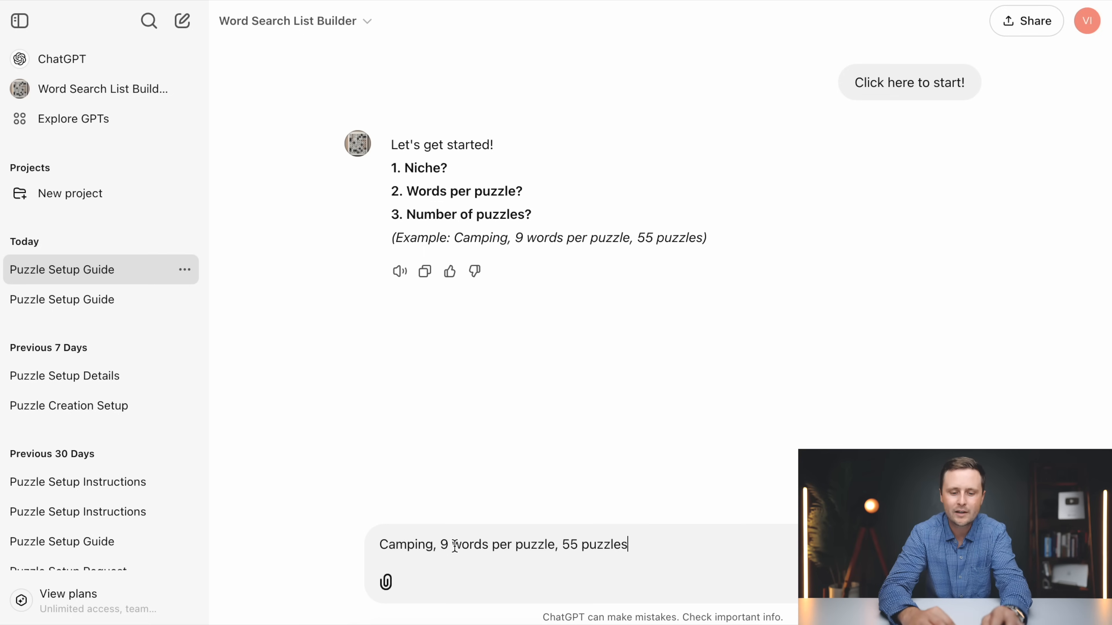
Replace the niche in the drafted request with "Automotive", keeping 9 words per puzzle and 55 puzzles, and send it
drag(433, 546, 385, 544)
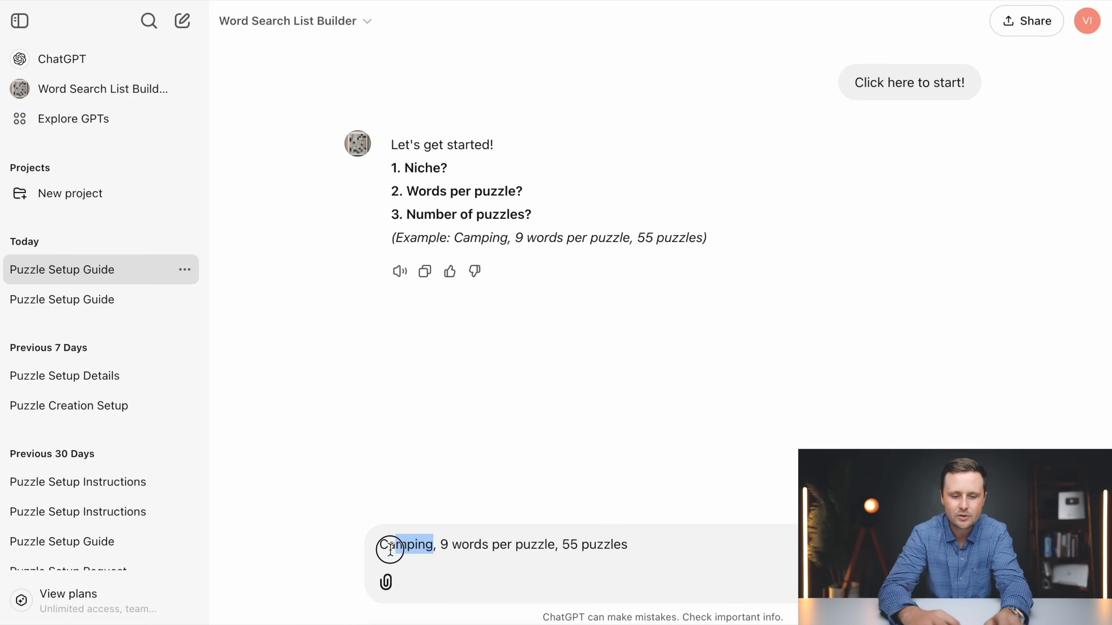
text(Automotive)
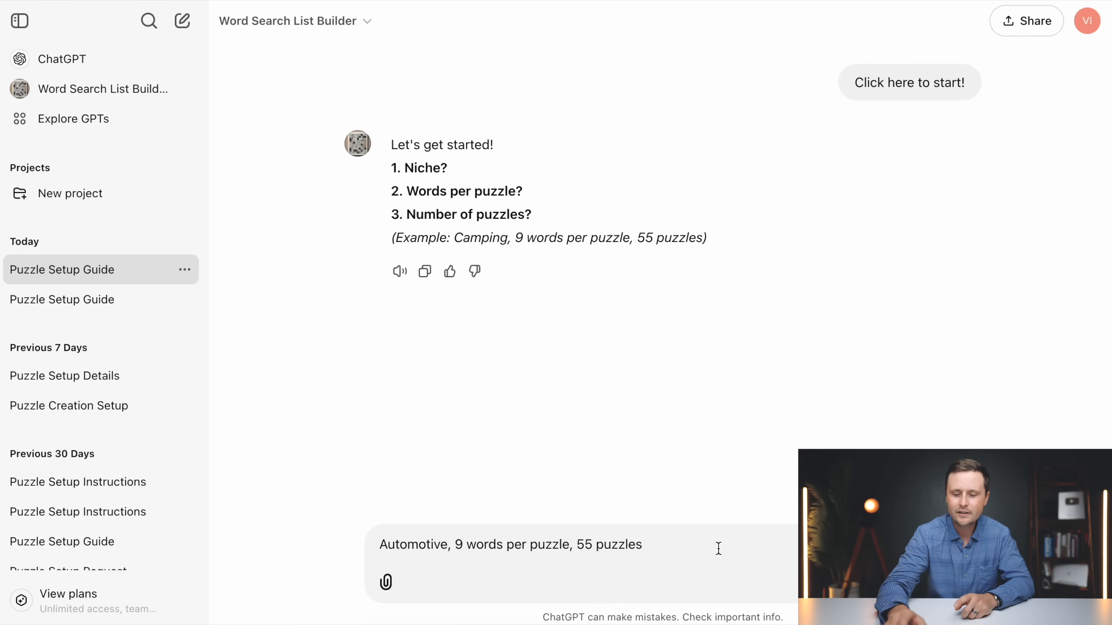
key(Return)
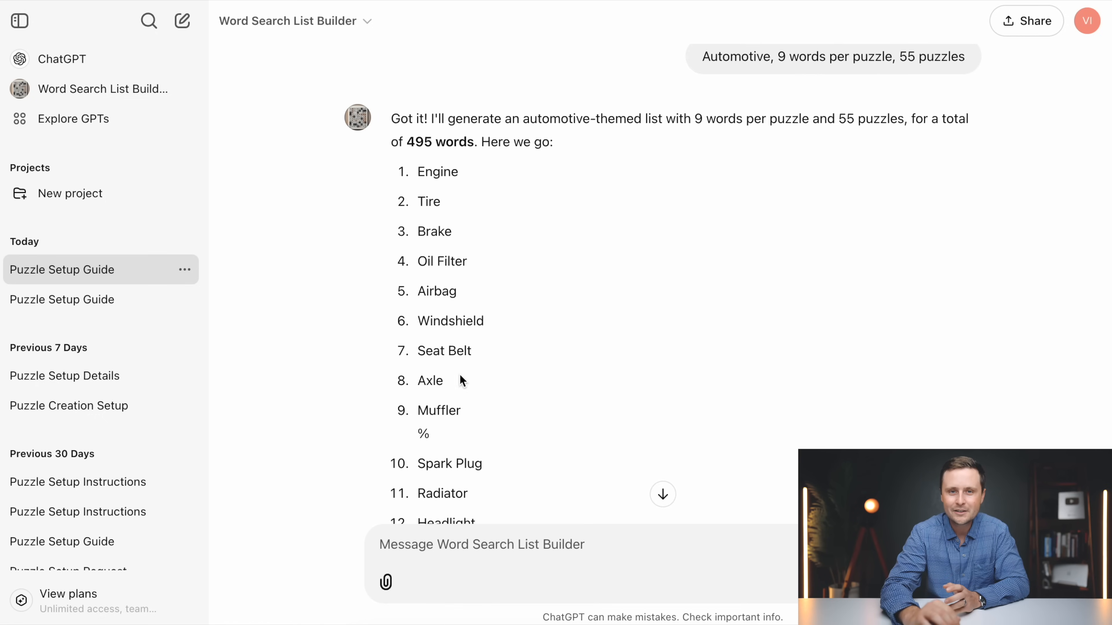
Review the generated automotive word list and reply "yes" to continue generating the remaining words
scroll(511, 442, down, 20)
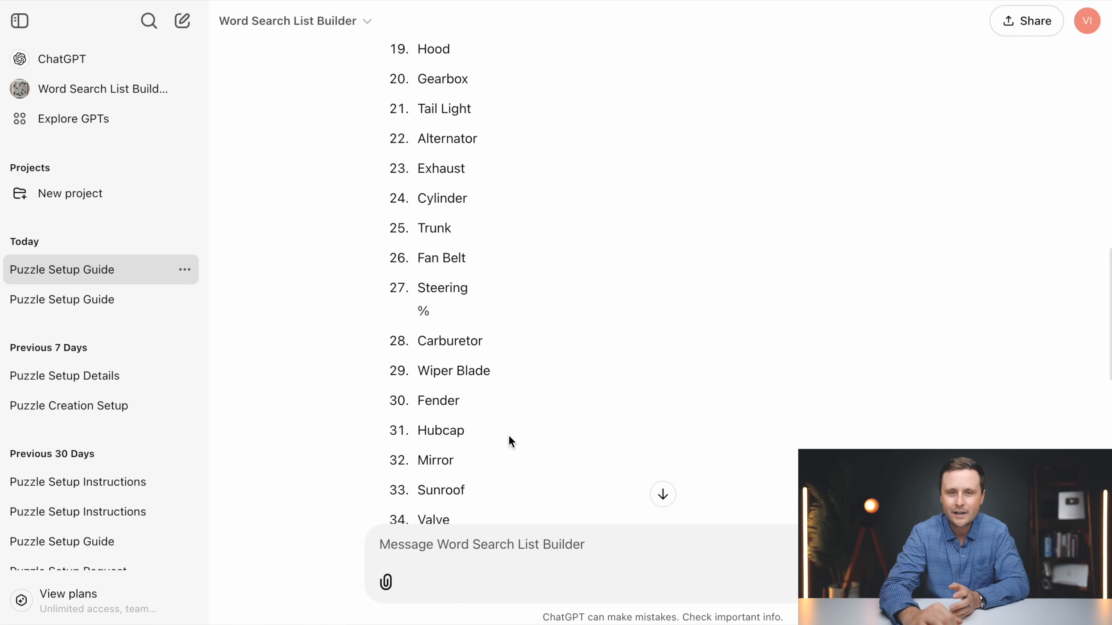
scroll(512, 441, down, 10)
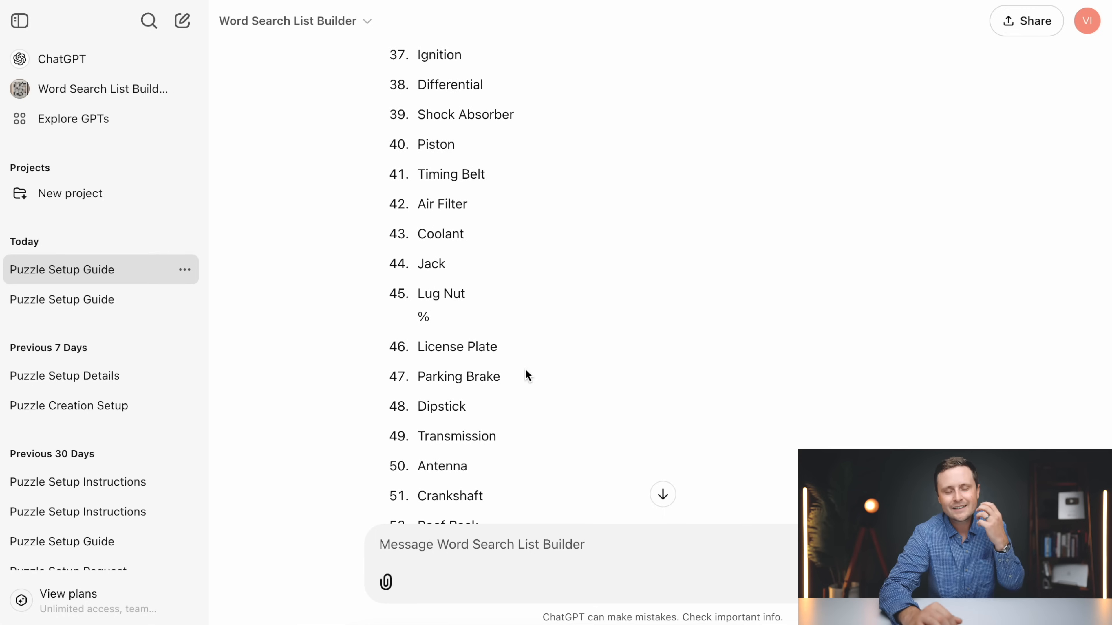
scroll(526, 371, down, 20)
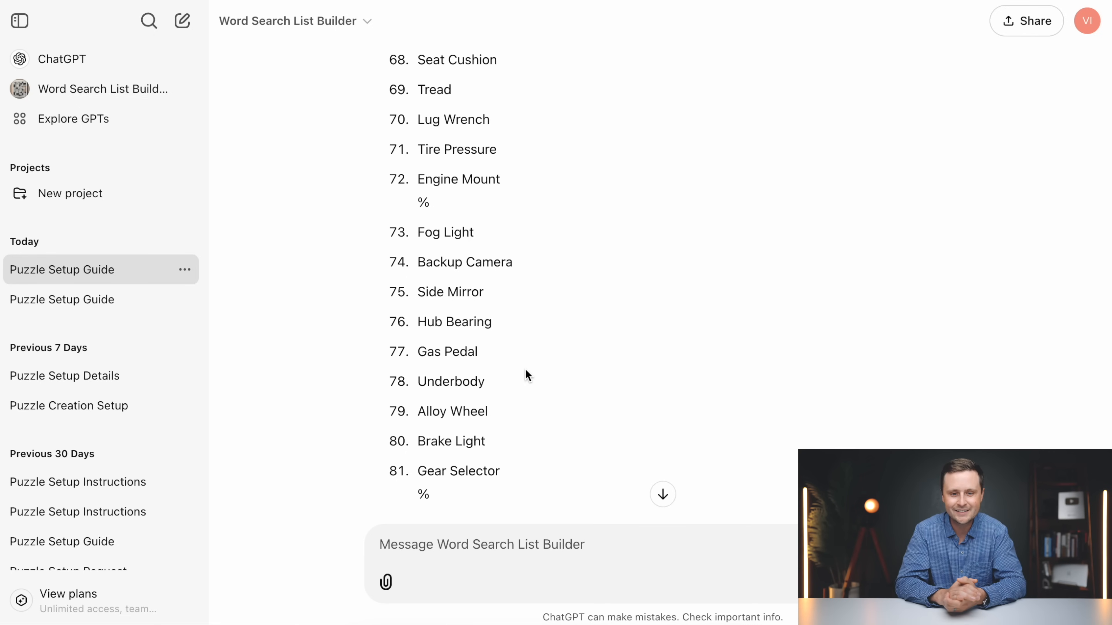
scroll(525, 368, down, 3)
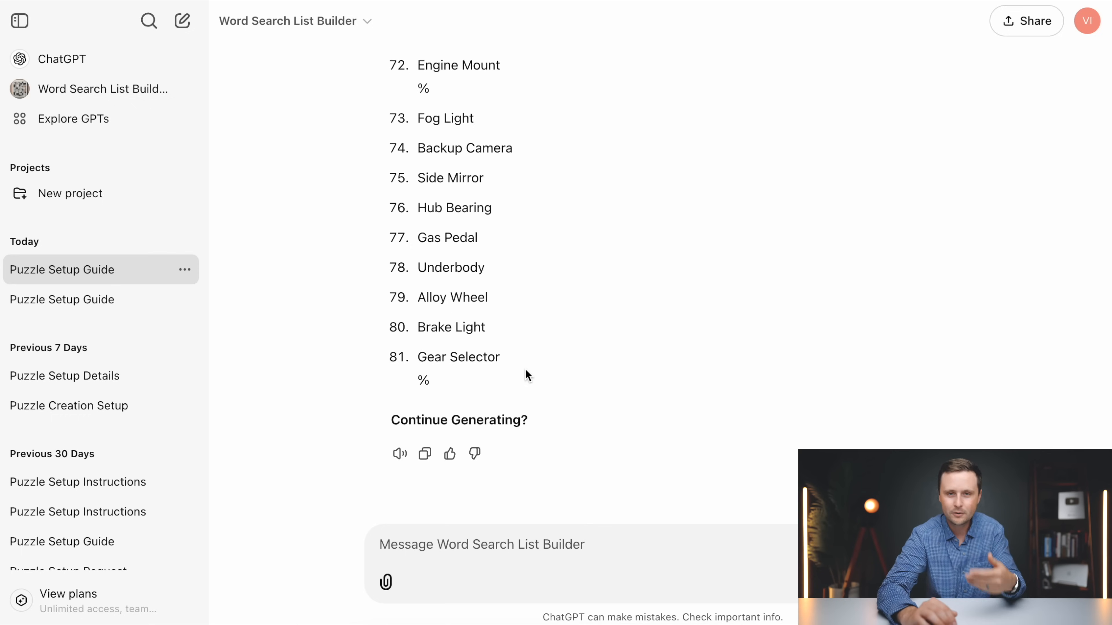
scroll(510, 282, up, 3)
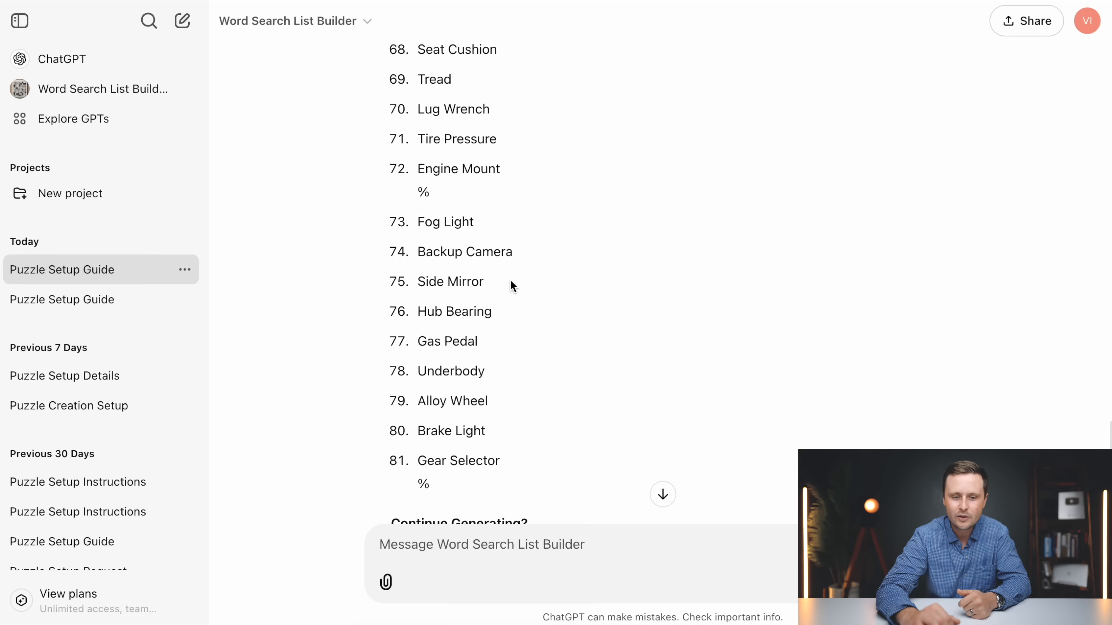
scroll(509, 283, down, 3)
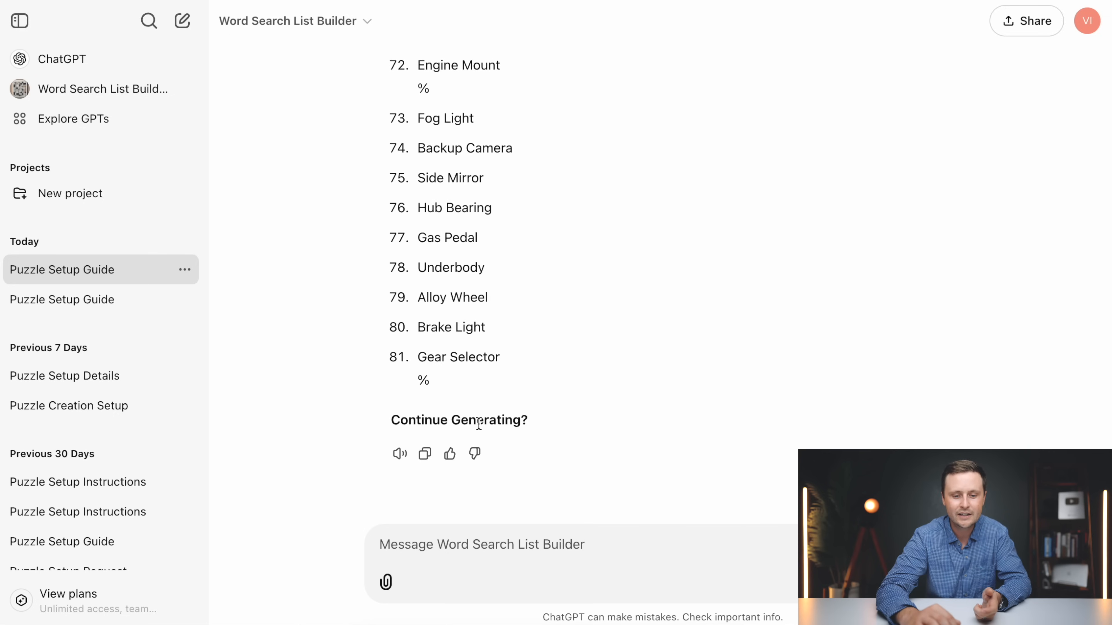
text(yes)
key(Return)
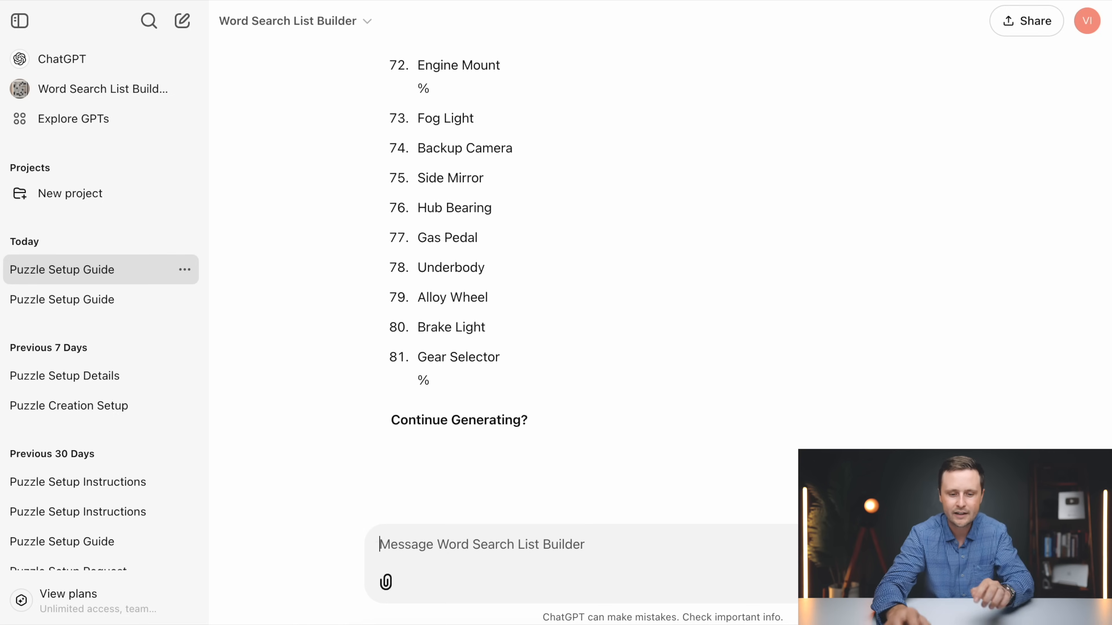
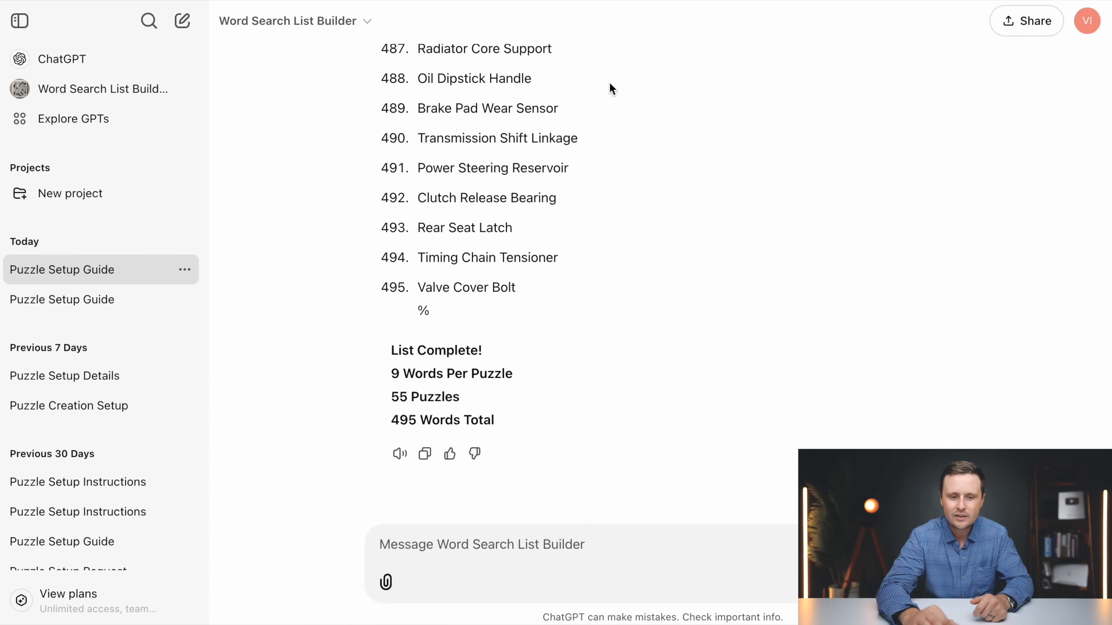
Copy the first batch of generated automotive words, from Engine to Gear Selector, including the % separators
scroll(587, 146, up, 20)
scroll(587, 145, up, 20)
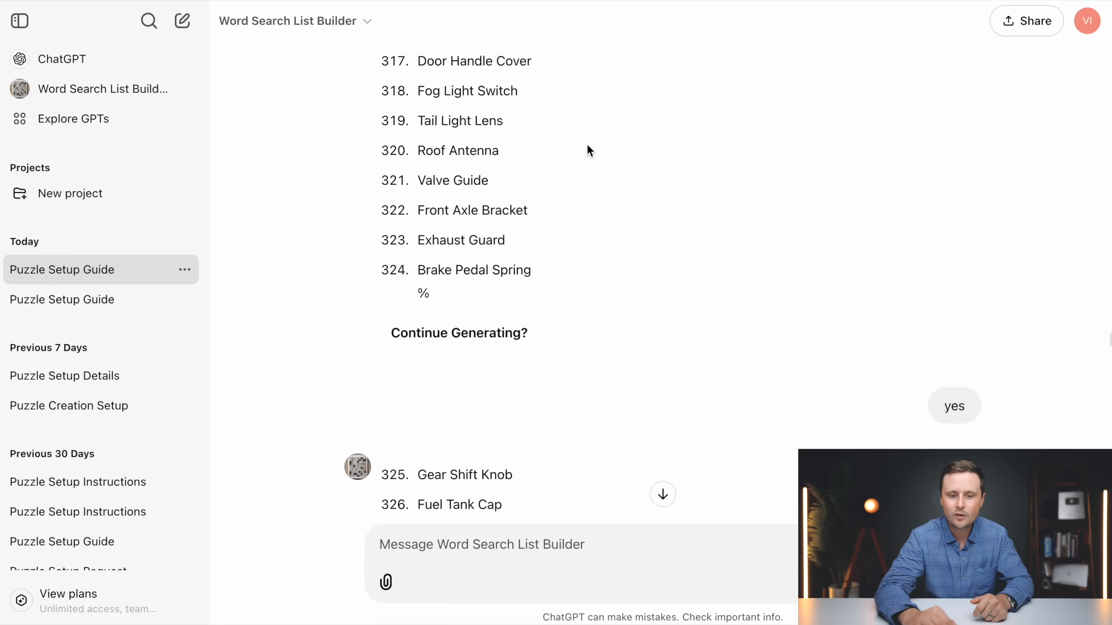
scroll(587, 150, up, 5)
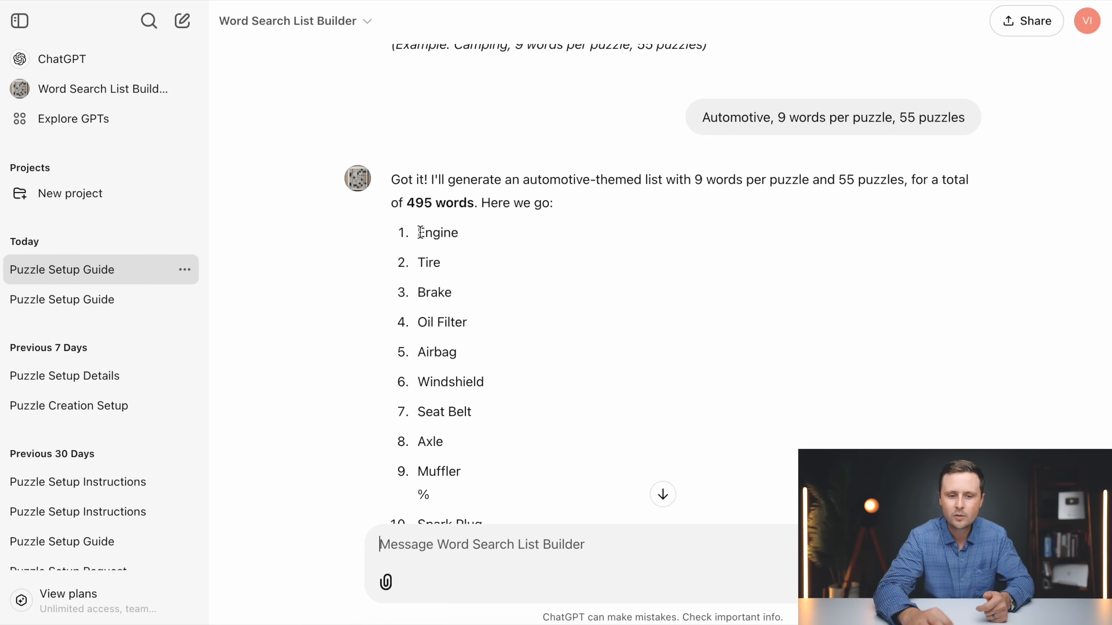
drag(420, 232, 477, 89)
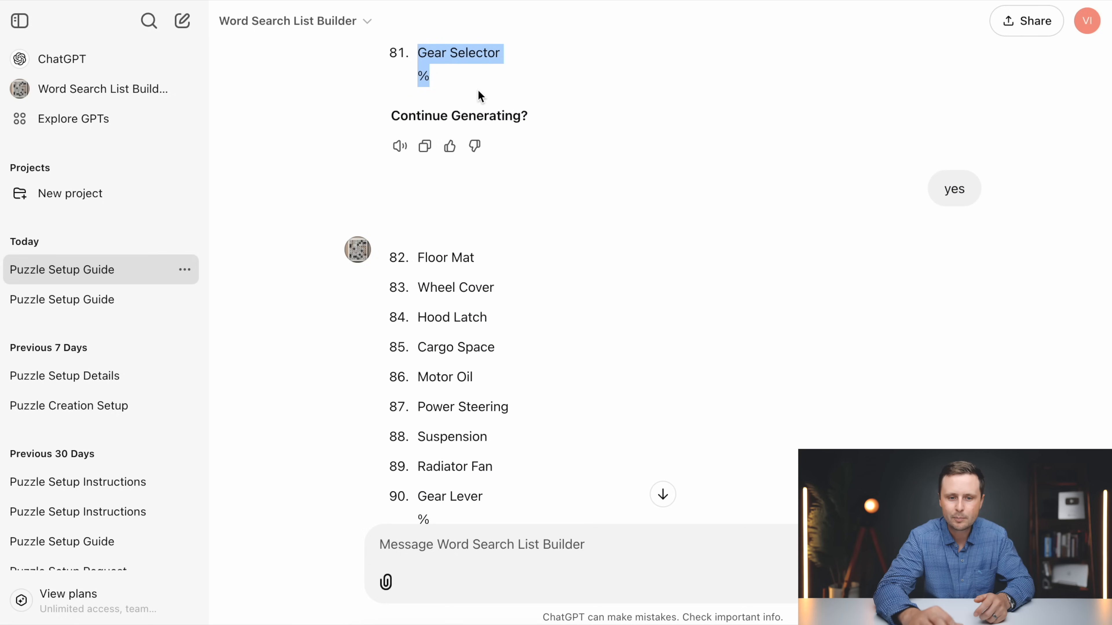
scroll(479, 93, up, 5)
right_click(442, 198)
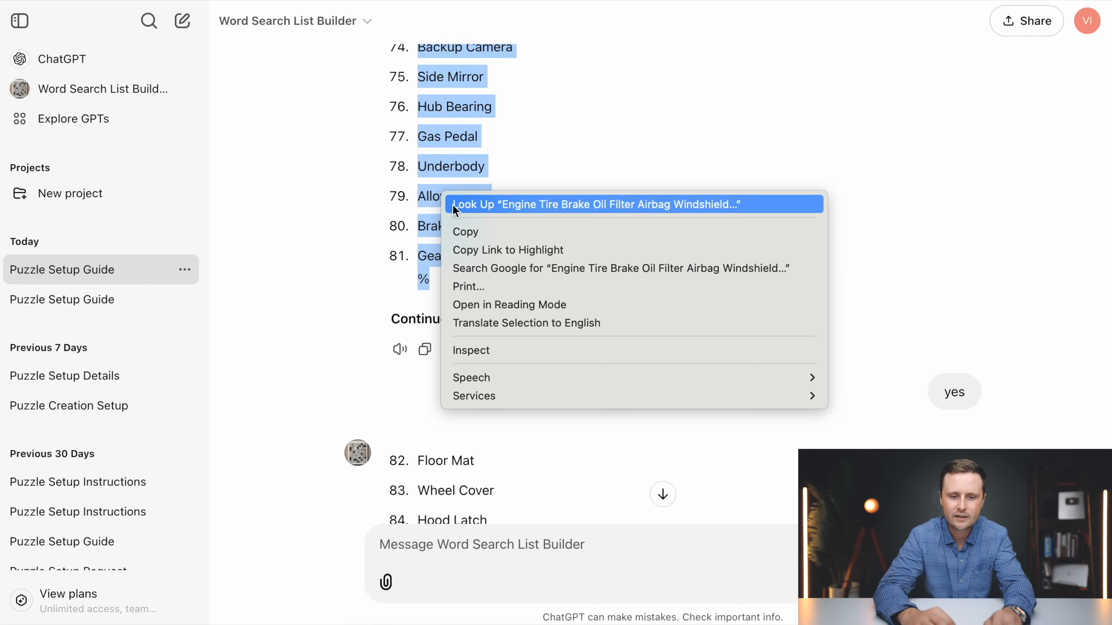
click(482, 232)
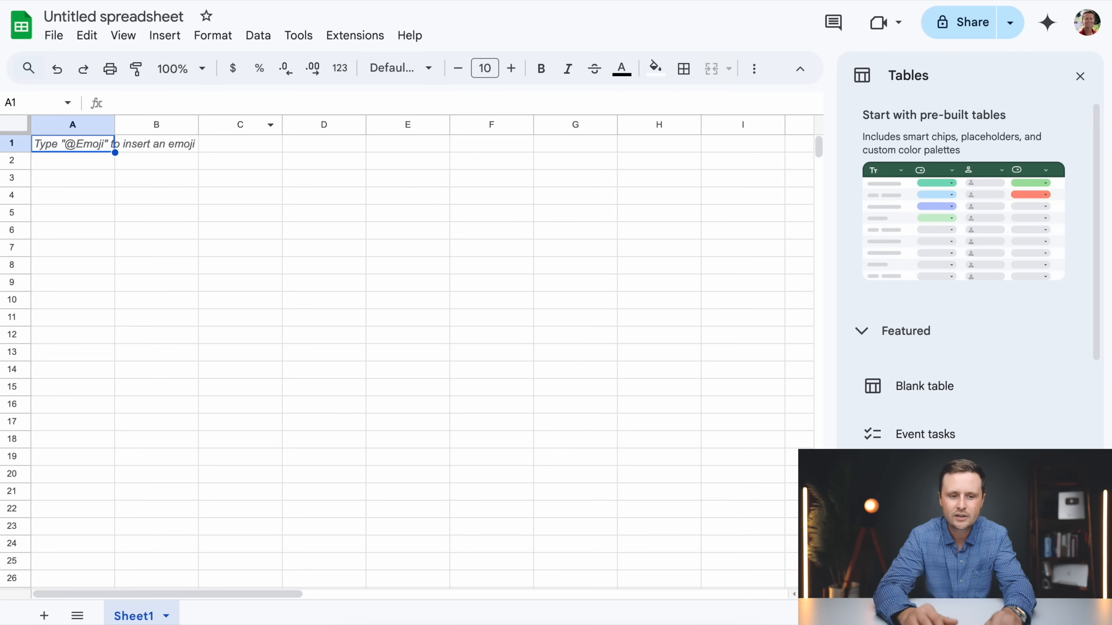
right_click(69, 148)
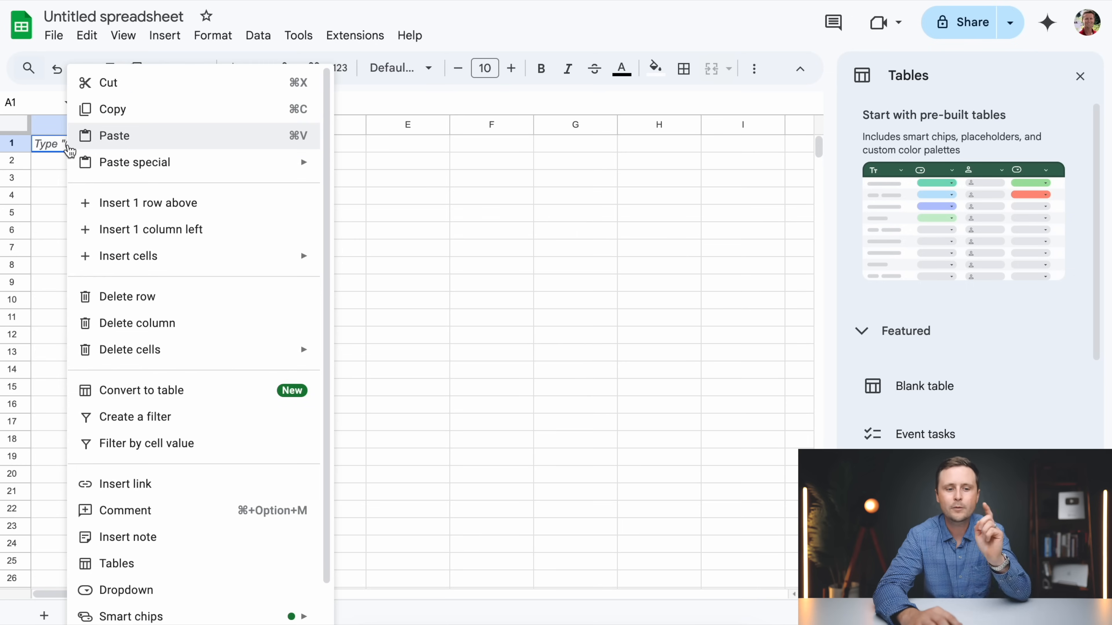
click(135, 149)
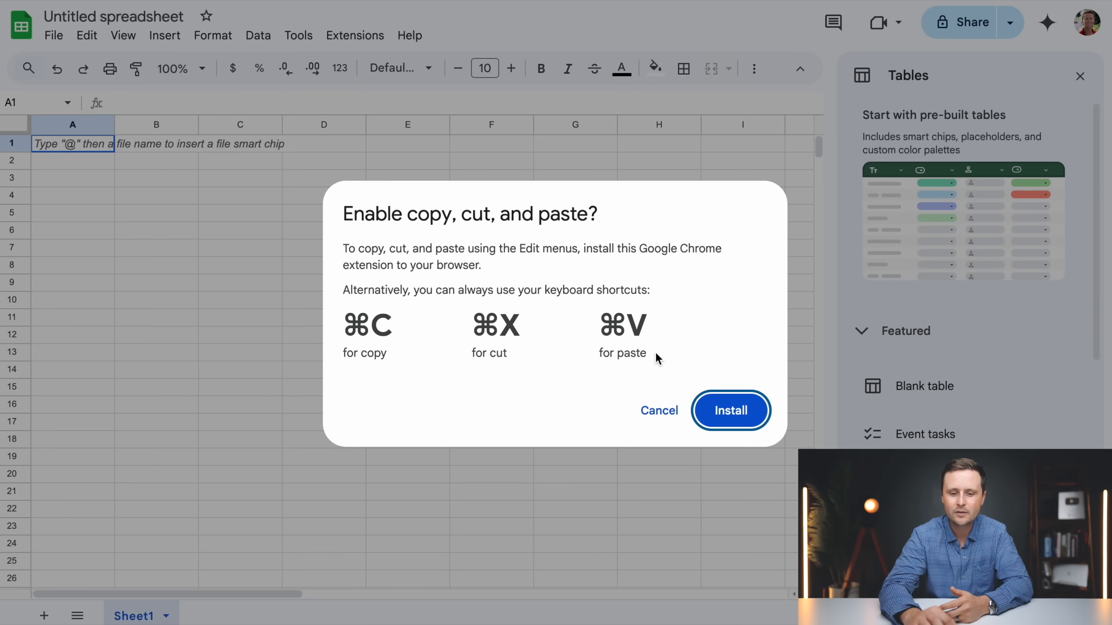
click(667, 416)
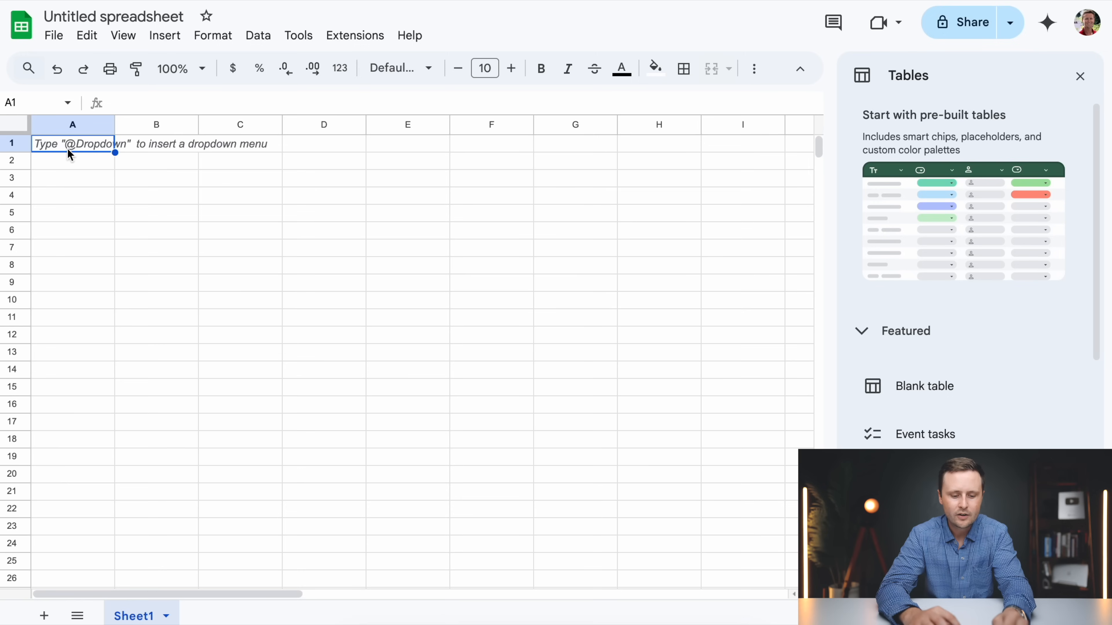
Paste the first batch of automotive words into column A of the blank Google Sheets spreadsheet, starting at A1
key(ctrl+v)
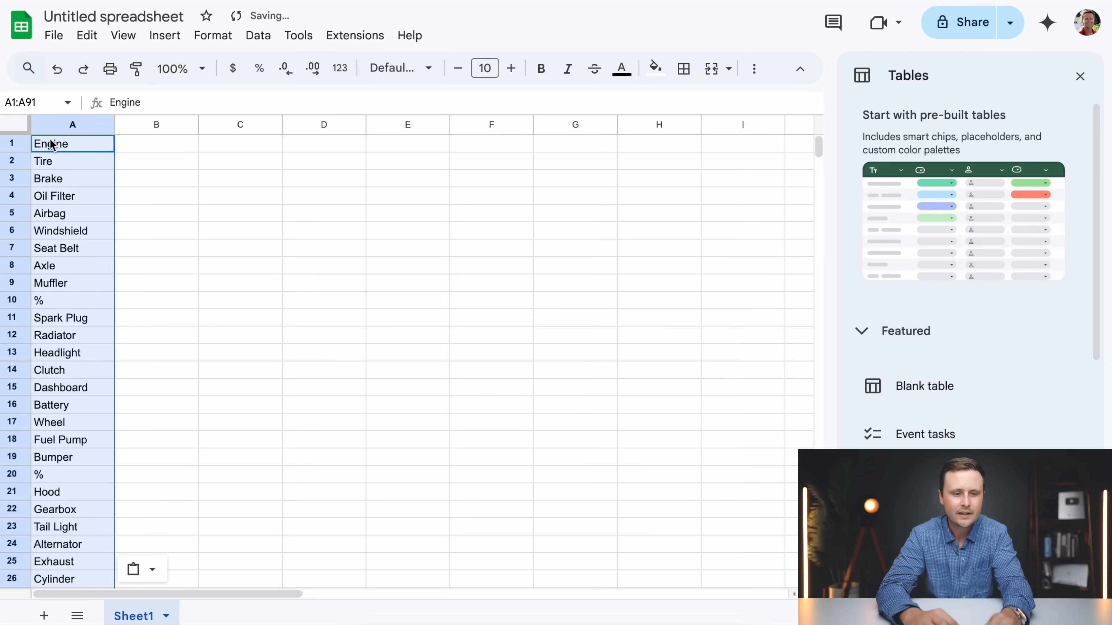
scroll(68, 369, down, 20)
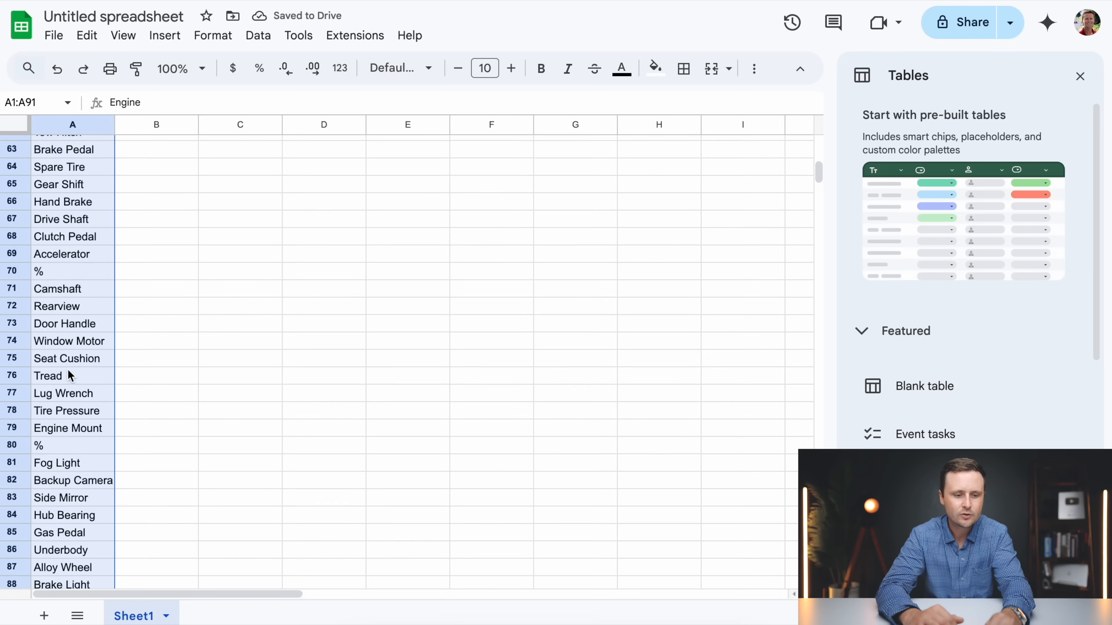
scroll(68, 369, down, 1)
Copy words 82 to 162, Floor Mat to Dip Stick, from ChatGPT and paste them into the Google Sheets spreadsheet starting at A92
click(57, 318)
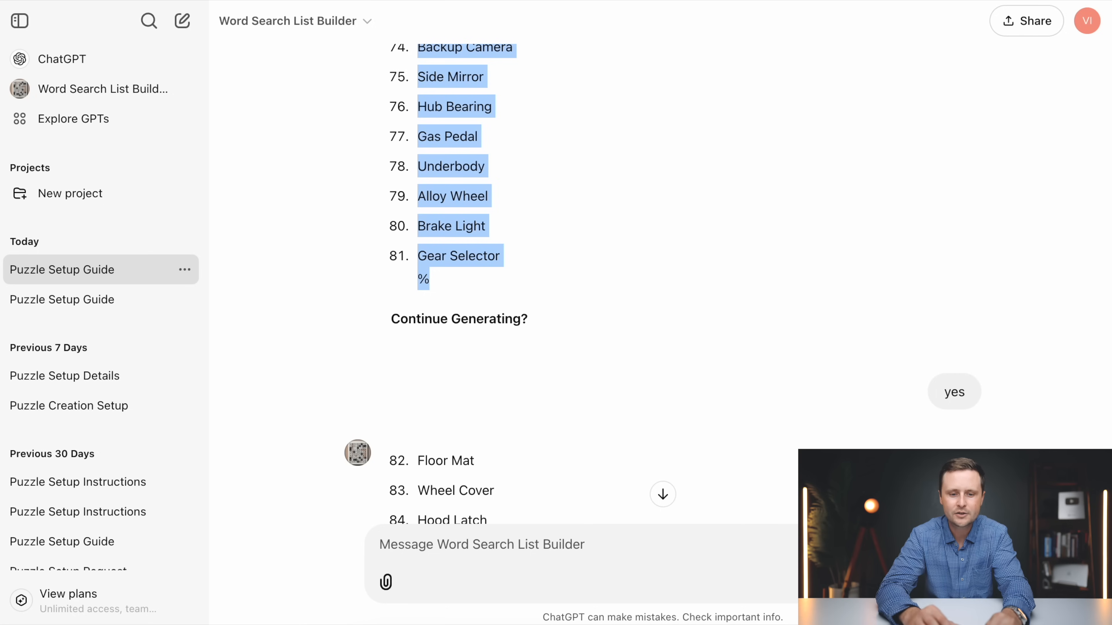
scroll(518, 272, down, 5)
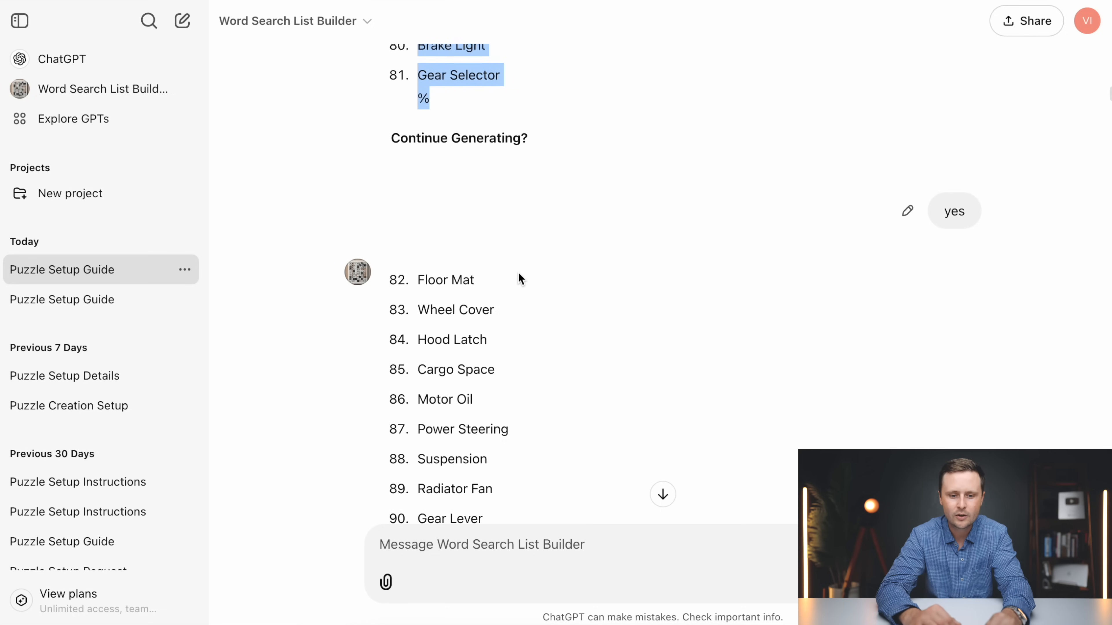
drag(417, 271, 464, 258)
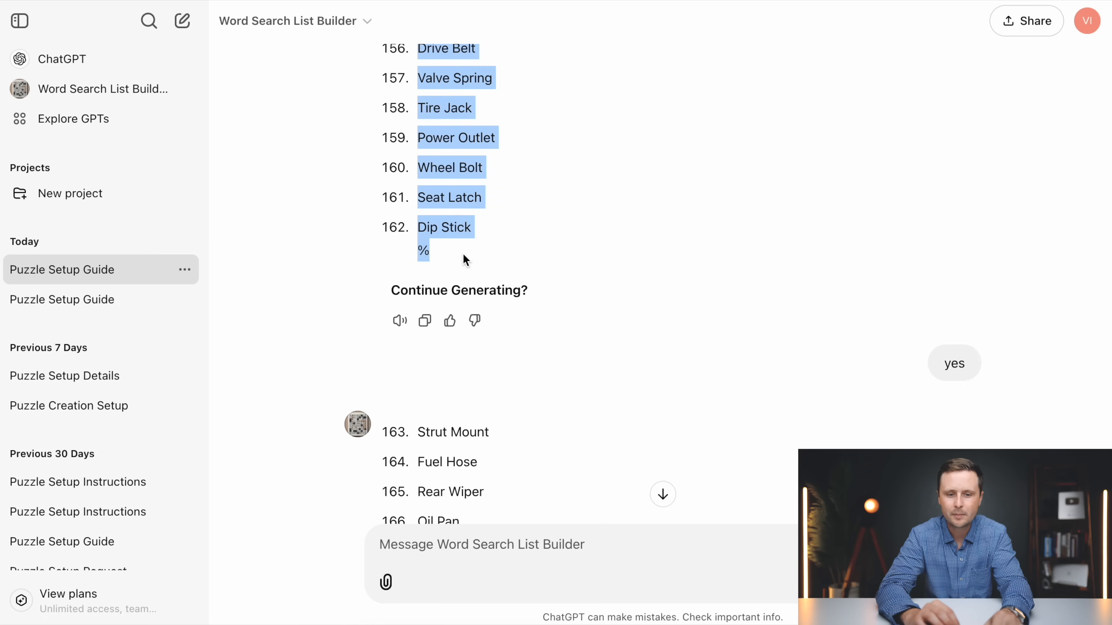
key(ctrl+Tab)
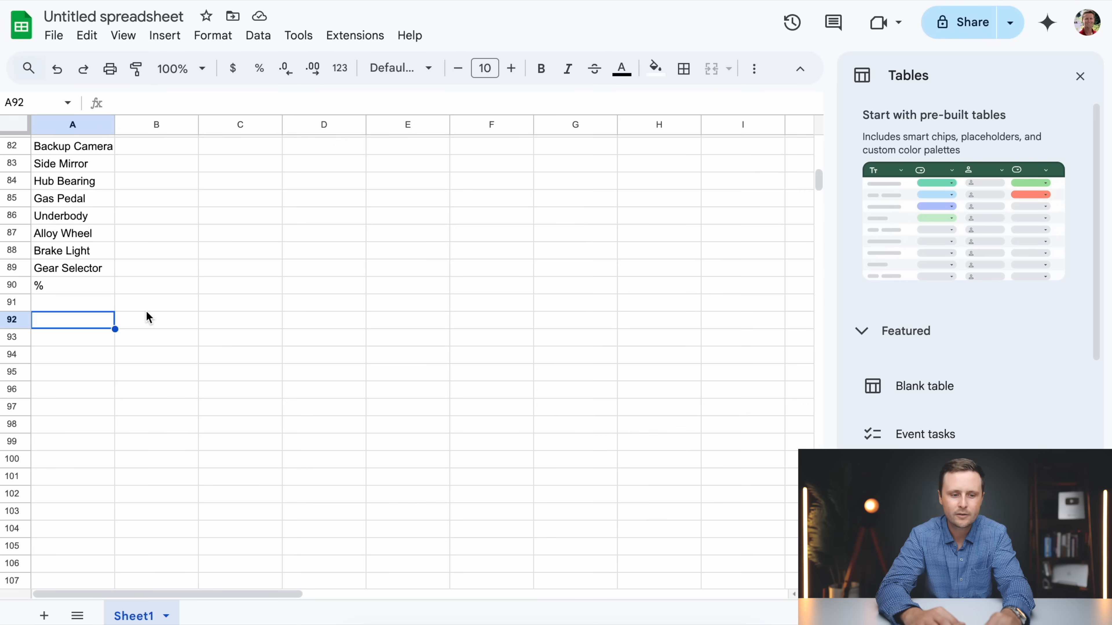
key(super+v)
scroll(115, 384, down, 20)
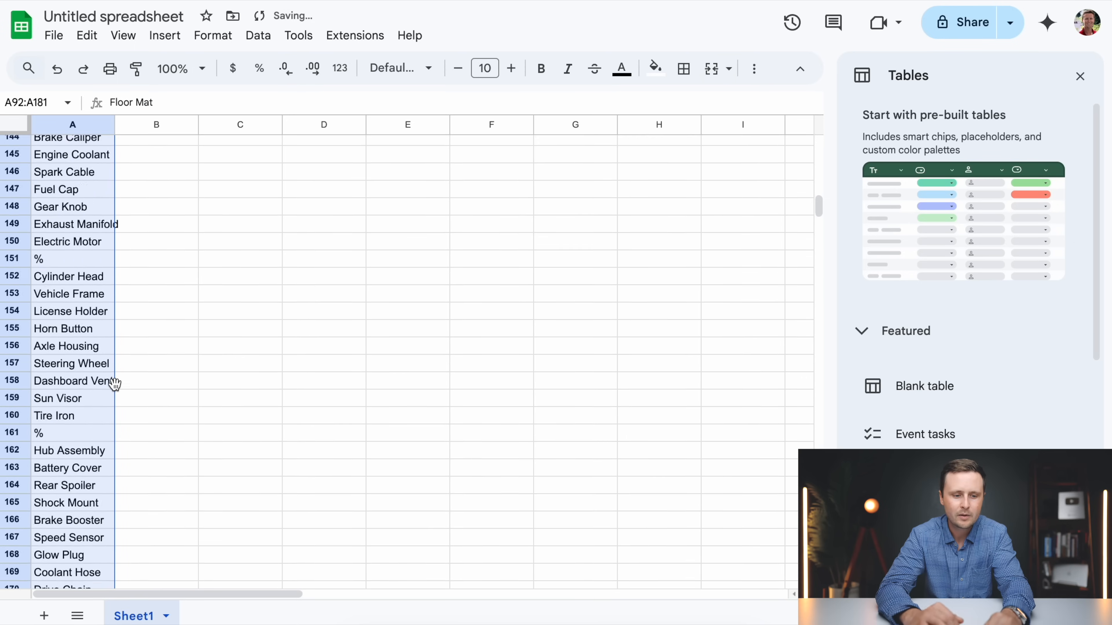
scroll(115, 383, up, 1)
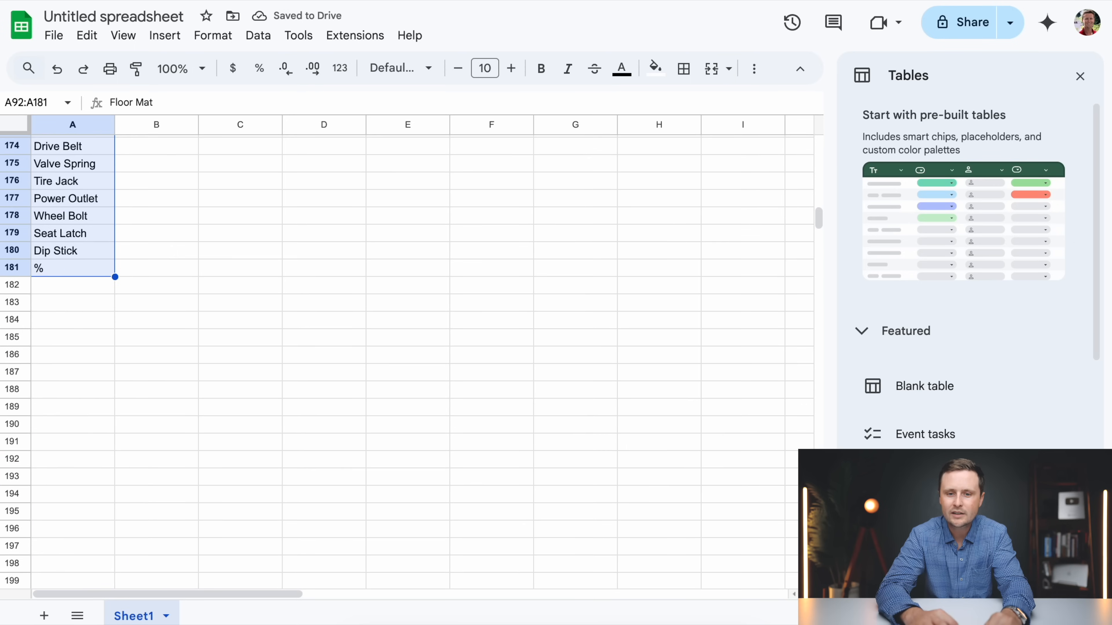
Copy the remaining batches, words 163 to 495, from ChatGPT and add them below the existing words in column A of the spreadsheet
key(ctrl+Tab)
scroll(376, 302, down, 4)
drag(376, 303, 484, 529)
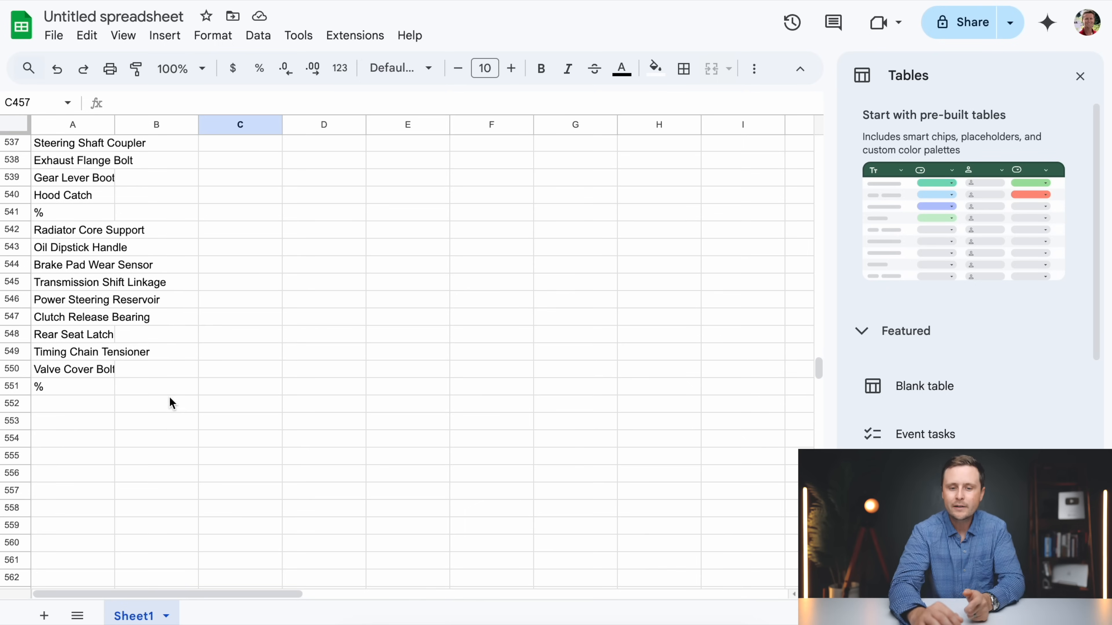
scroll(187, 370, up, 20)
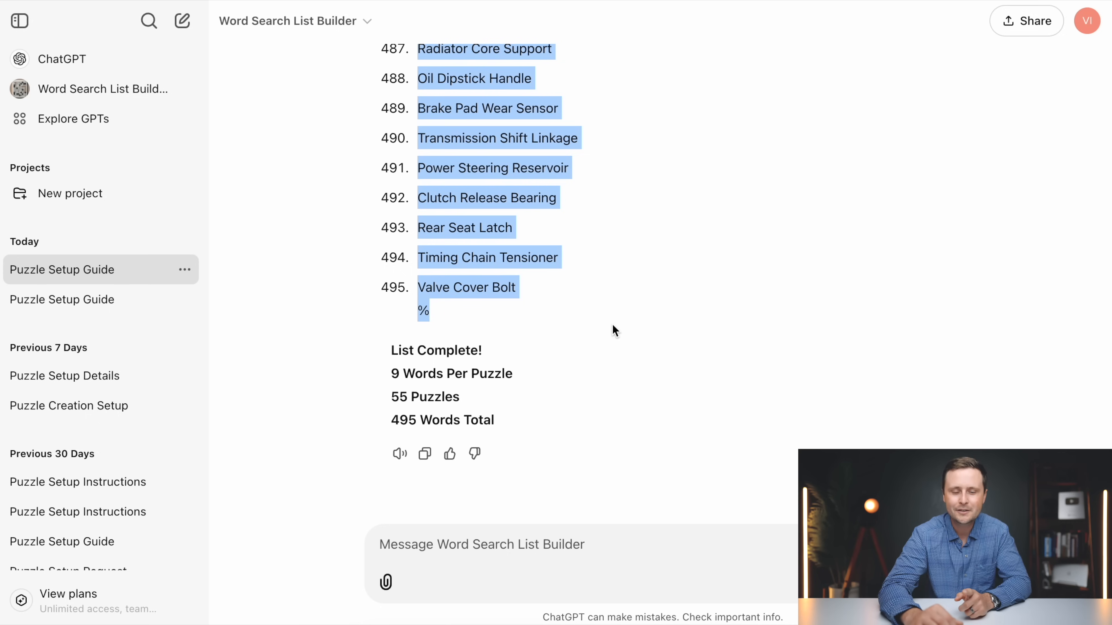
Replace every % separator in the spreadsheet with nothing using Find and replace across all sheets
scroll(612, 326, up, 5)
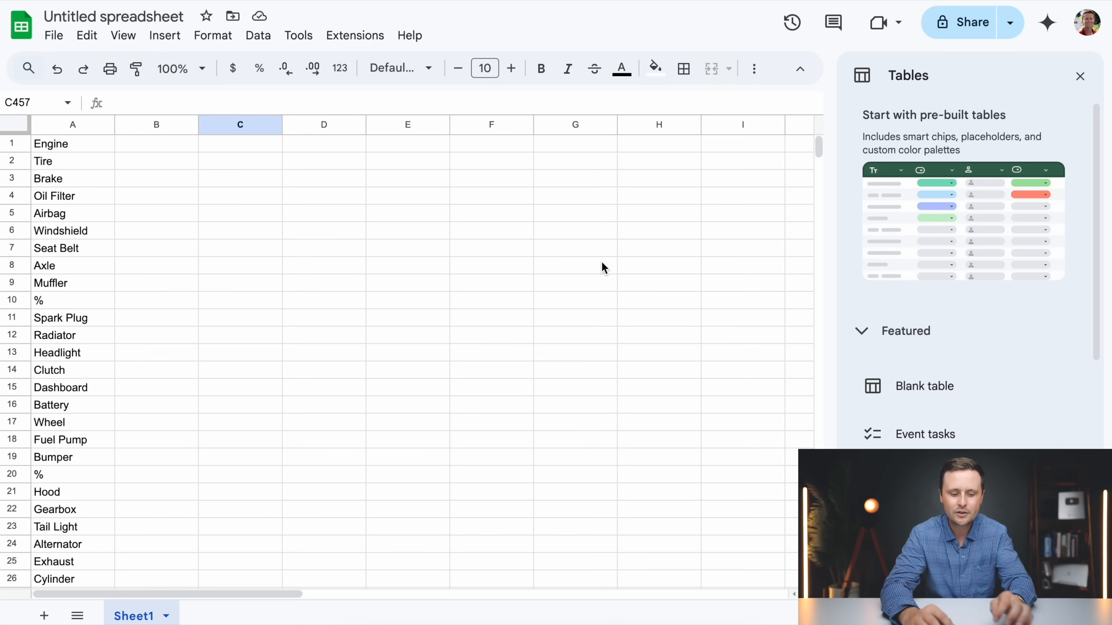
key(ctrl+f)
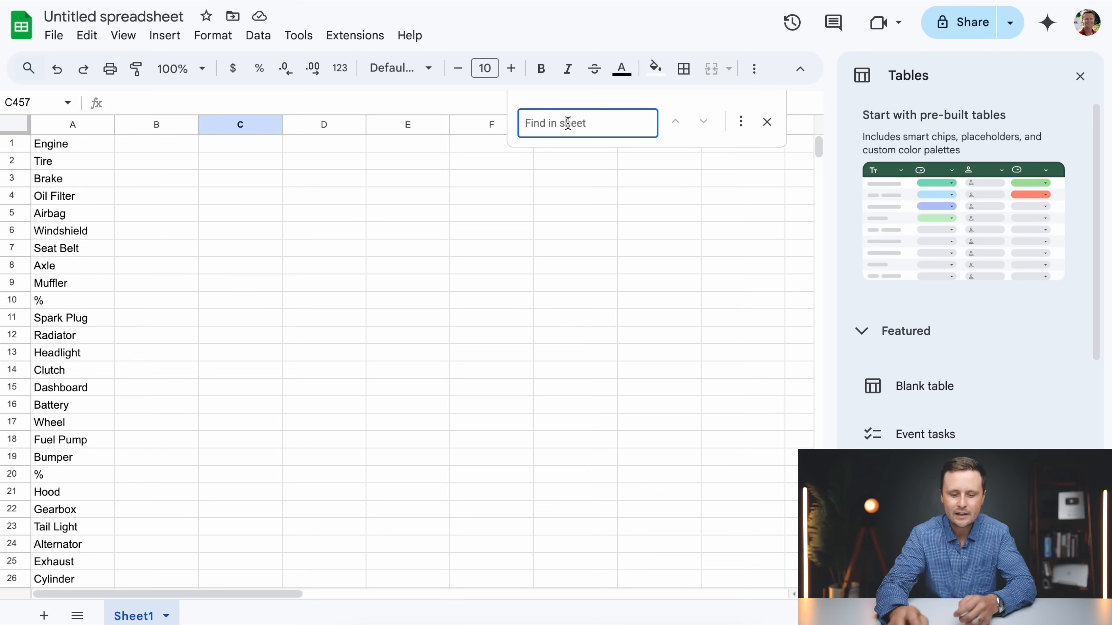
text(%)
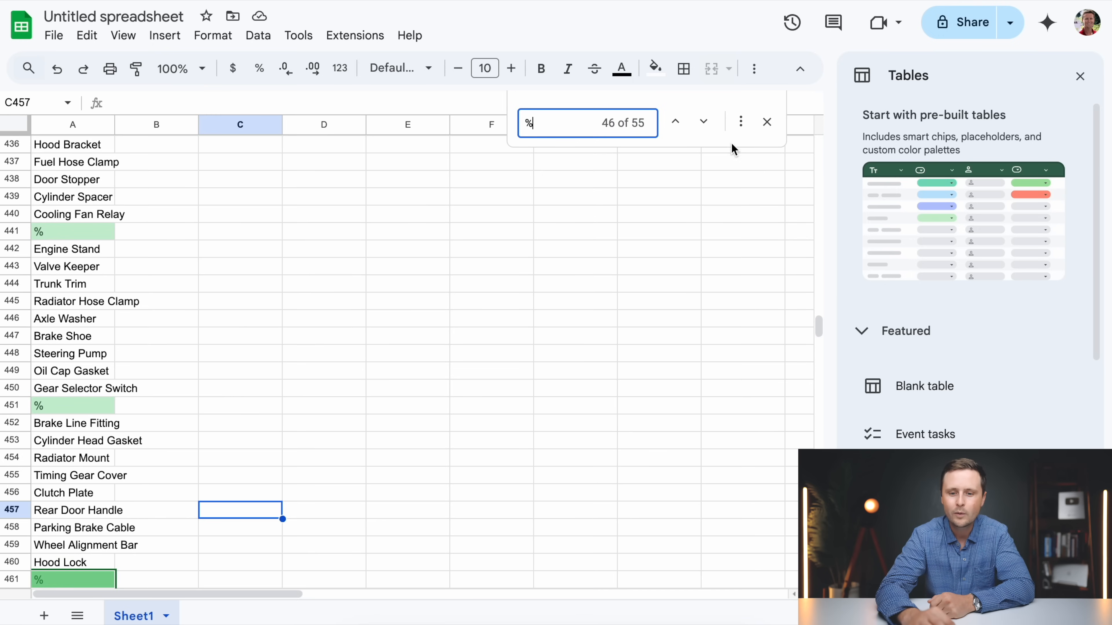
click(737, 130)
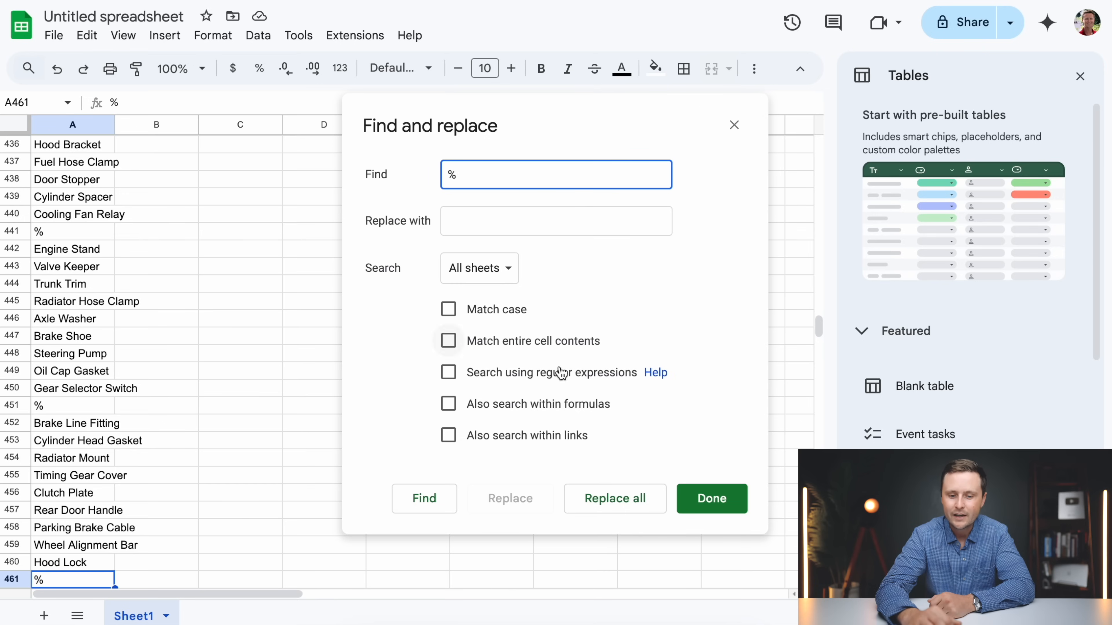
click(618, 505)
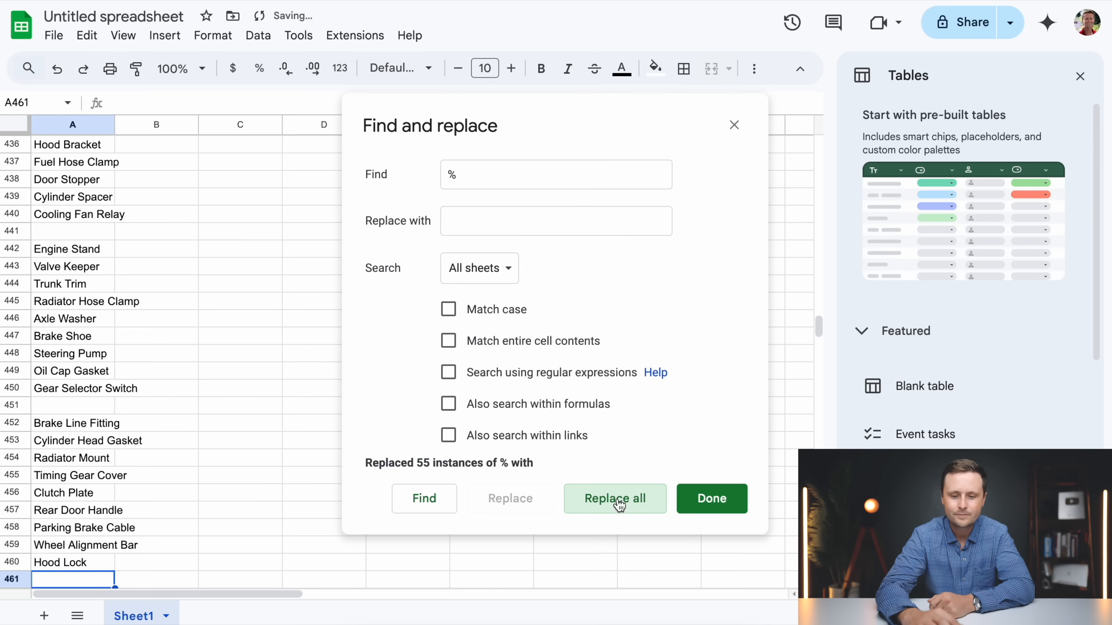
click(713, 499)
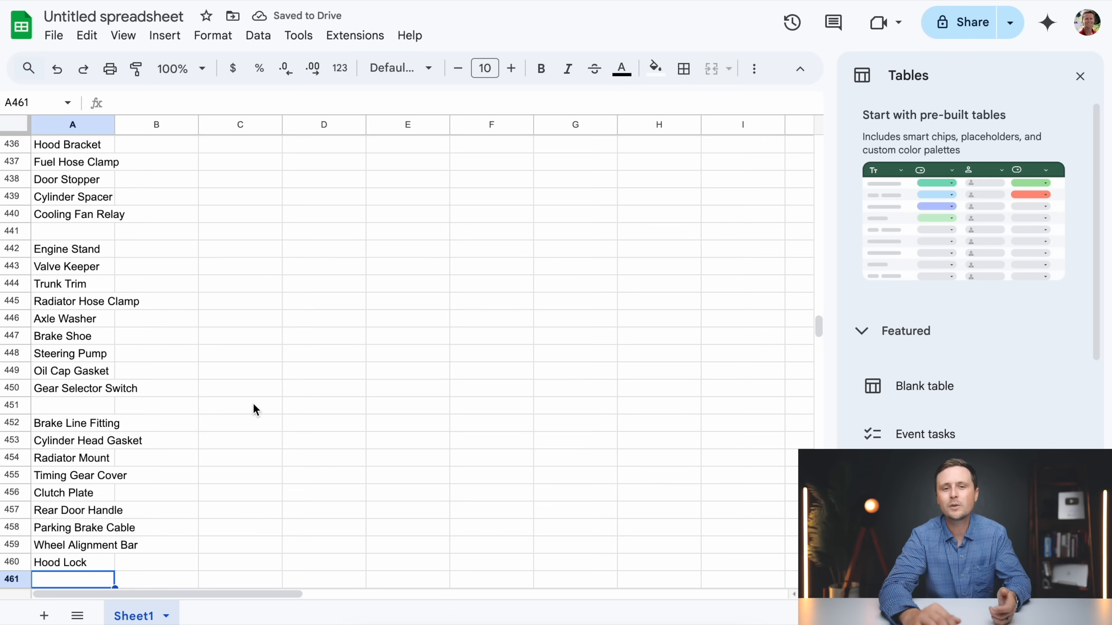
Check the cleaned word groups and the blank rows between them down to the end of column A
scroll(323, 421, down, 5)
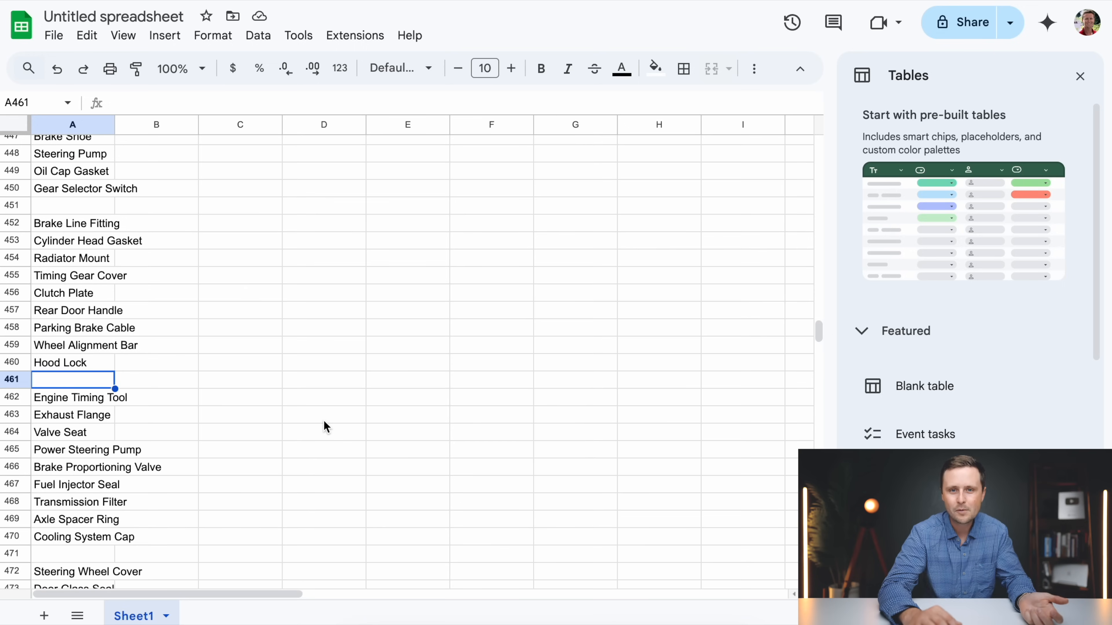
scroll(323, 420, up, 3)
scroll(323, 420, down, 10)
scroll(323, 420, down, 20)
scroll(323, 420, up, 4)
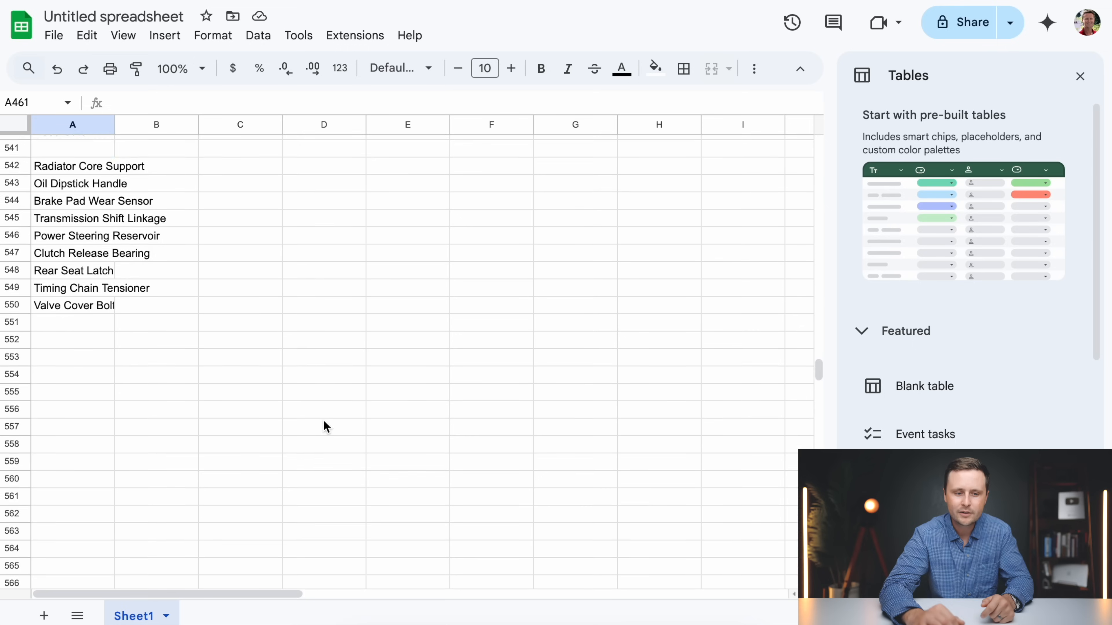
scroll(323, 420, up, 2)
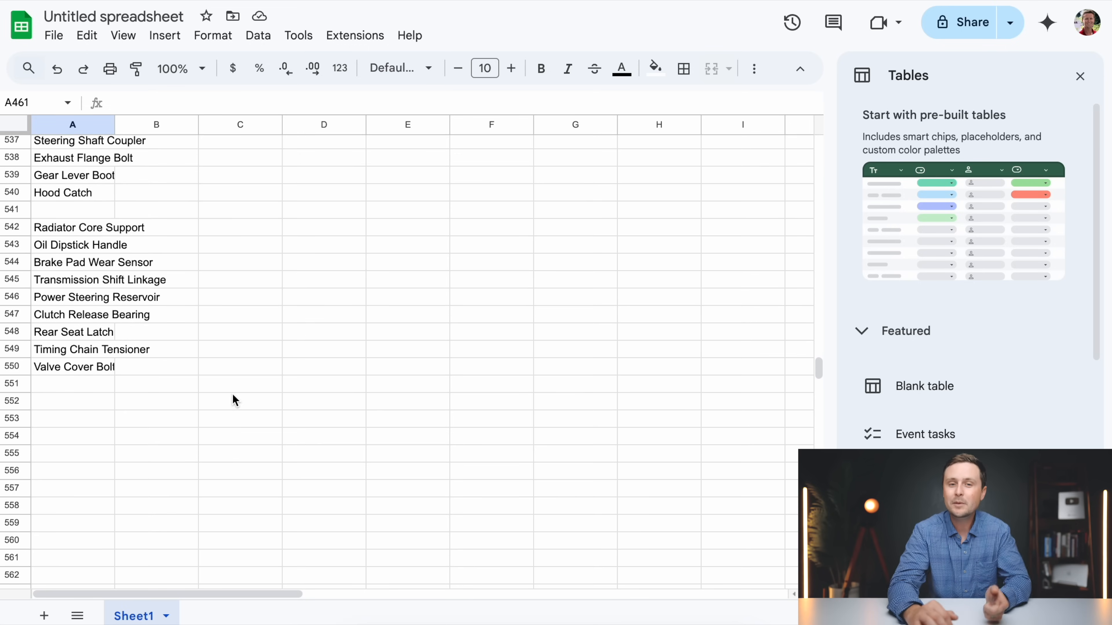
scroll(202, 386, up, 2)
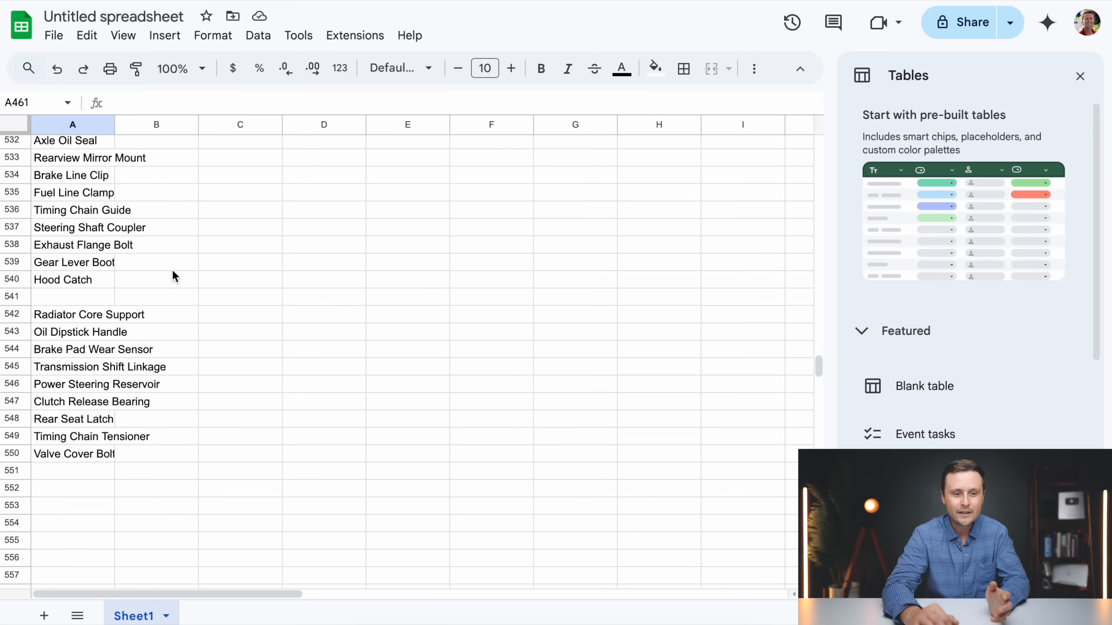
Download the sheet as Comma Separated Values (.csv), naming it "Automotive Word Search" and saving it in the Downloads folder
click(53, 37)
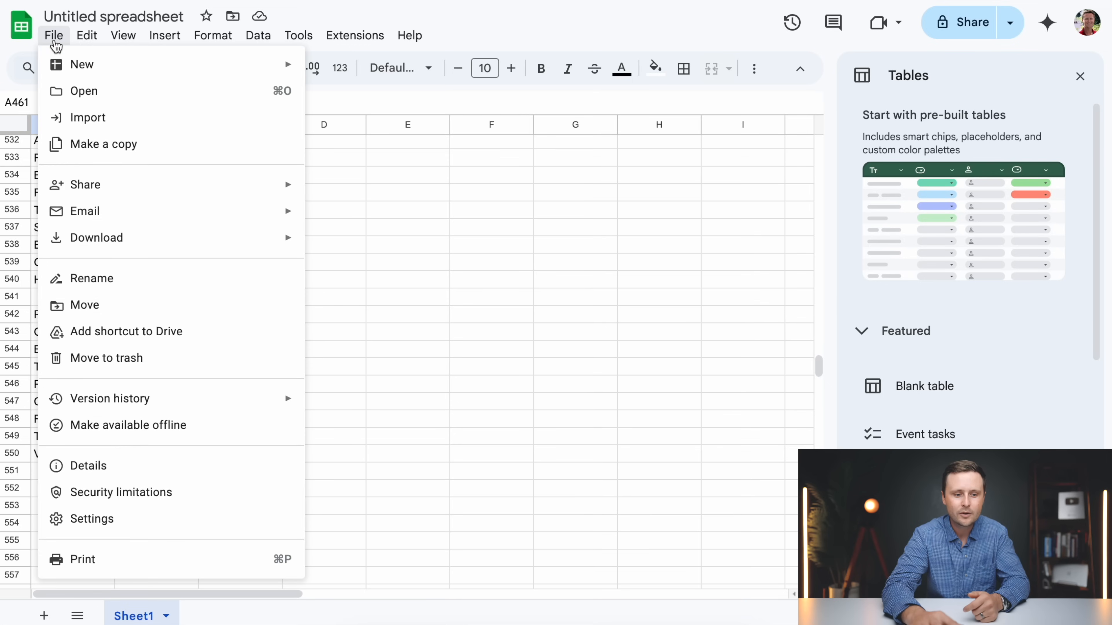
mouse_move(119, 245)
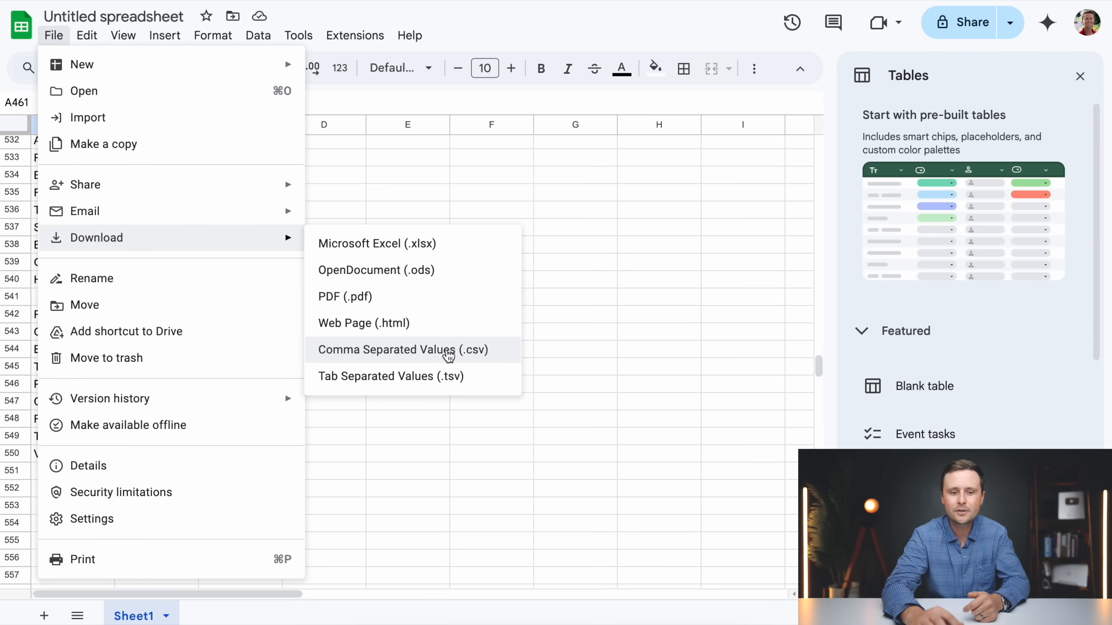
click(448, 354)
text(A)
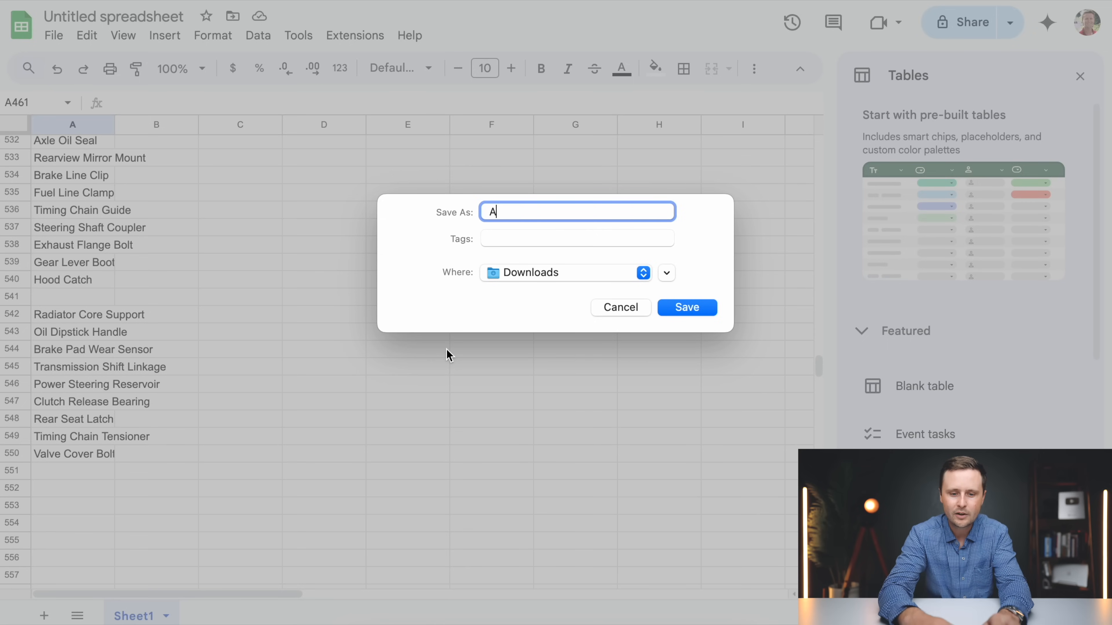
text(utomotive Word Se)
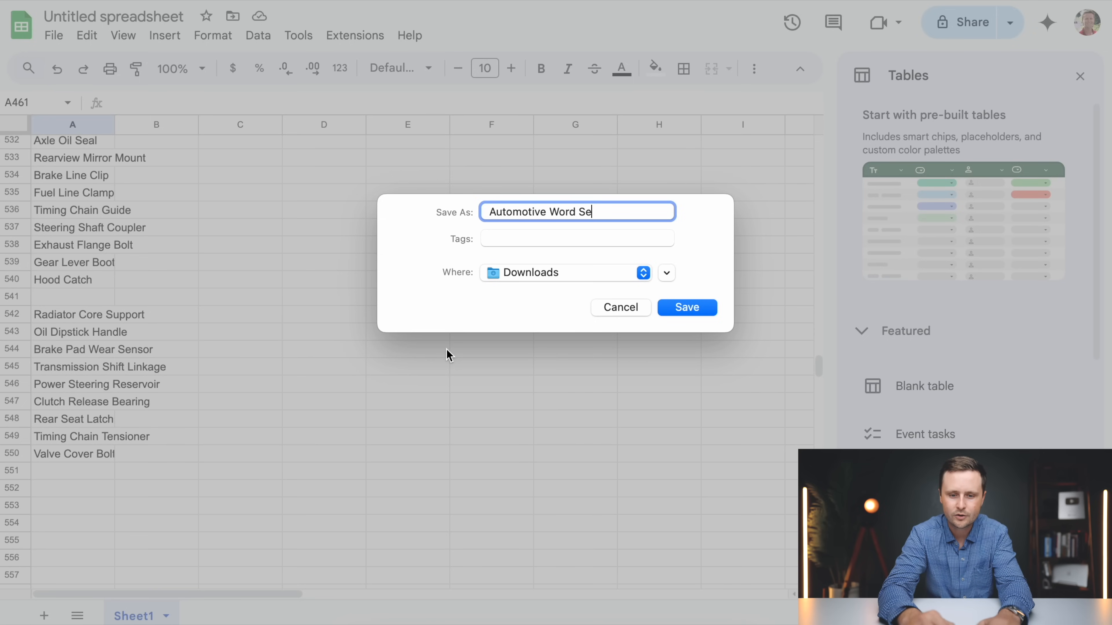
text(arch)
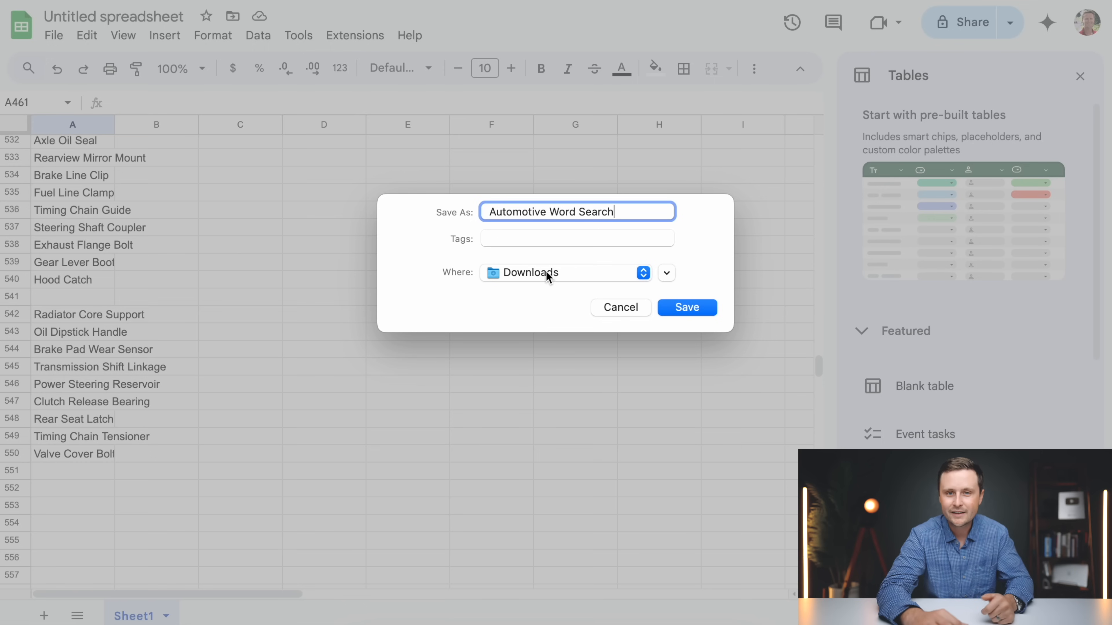
click(685, 307)
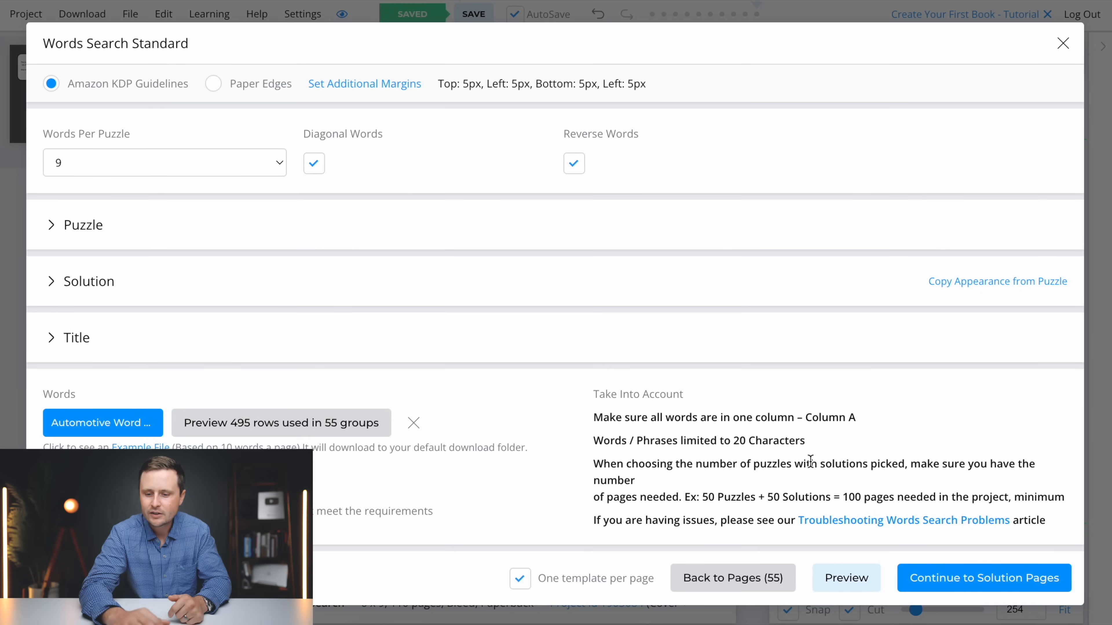
Try to generate the word search, checking the solution assignments on pages 56 to 110 before submitting
click(992, 576)
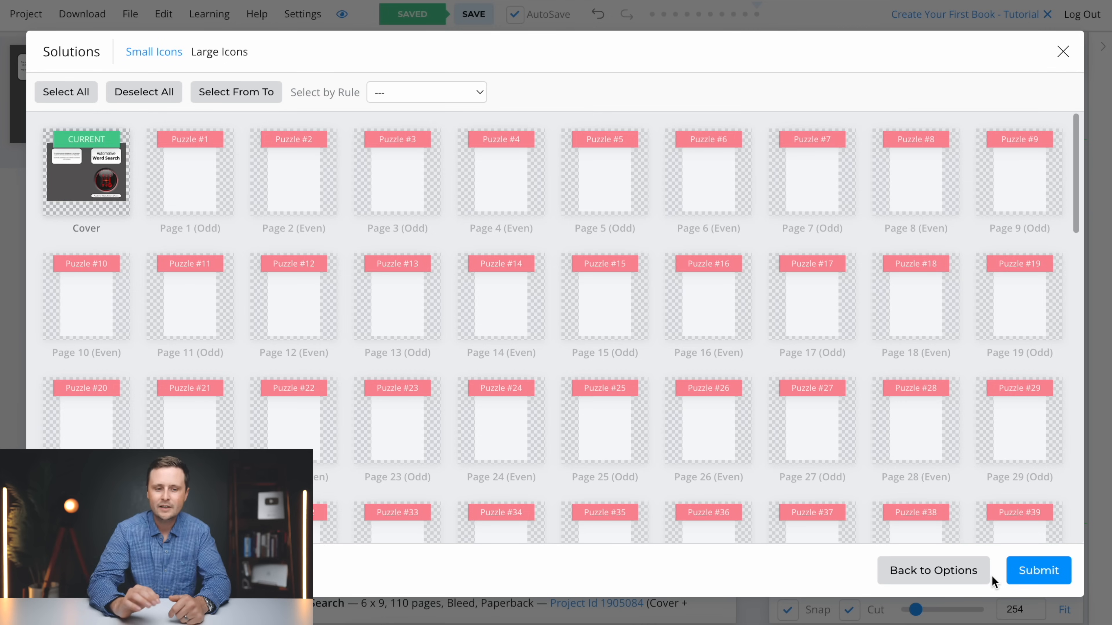
scroll(905, 399, down, 10)
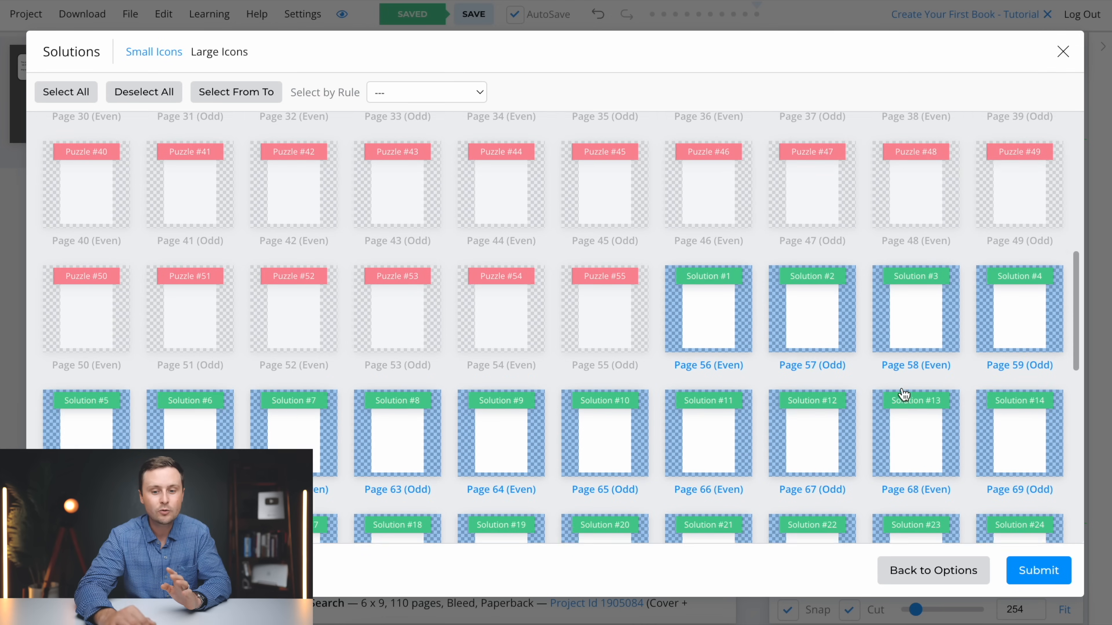
scroll(903, 394, down, 10)
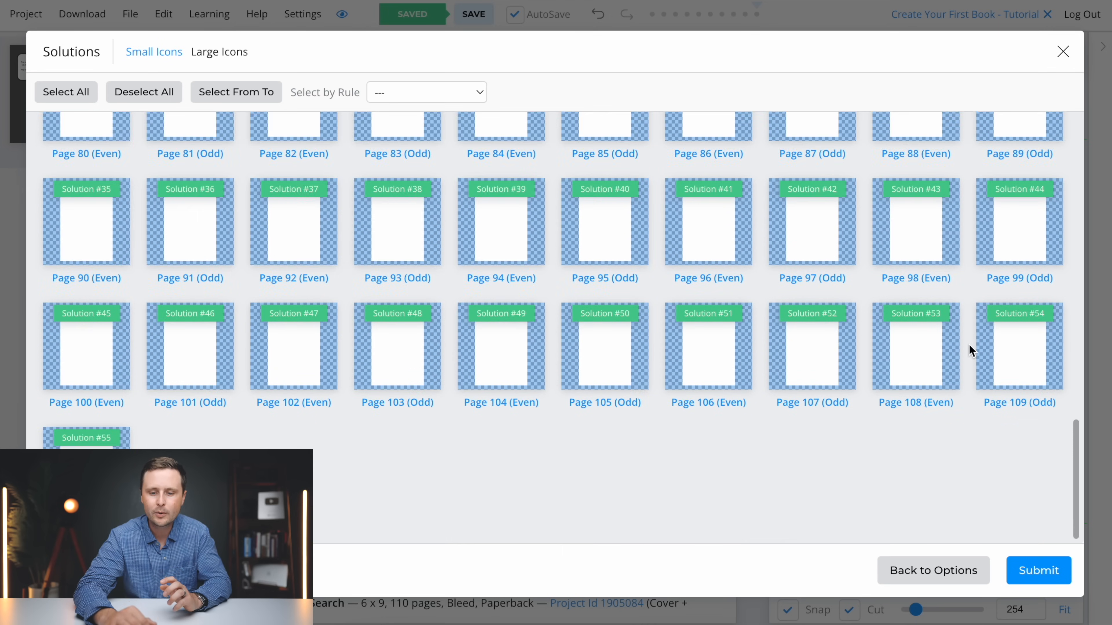
click(1031, 572)
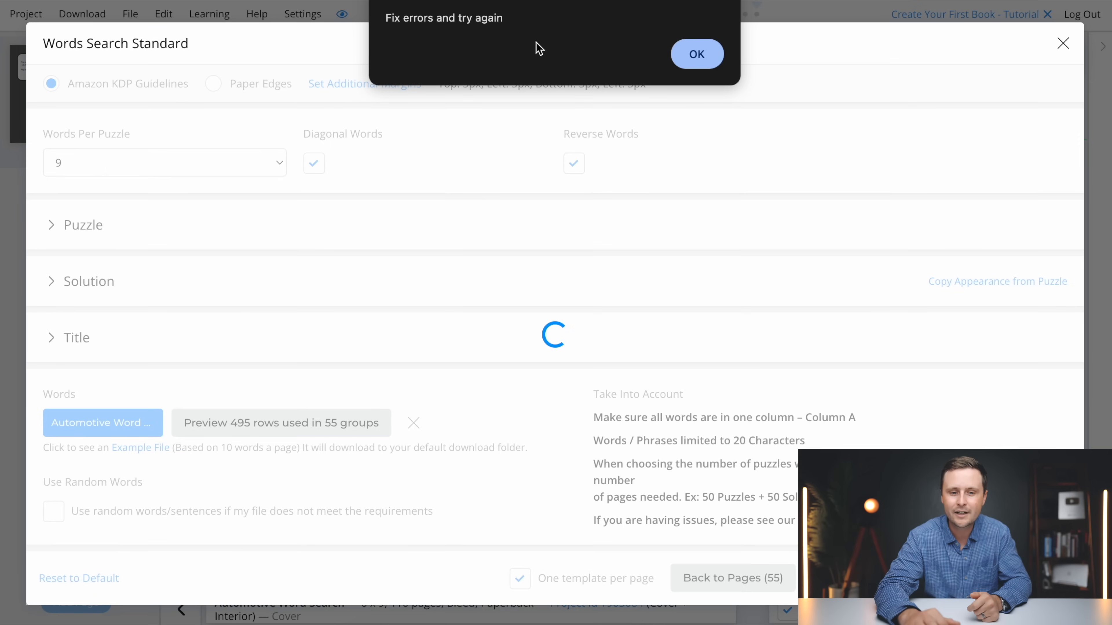
click(696, 55)
Review the rows flagged as too long and shorten row 466 of the spreadsheet to "Brake Valve"
scroll(349, 422, down, 3)
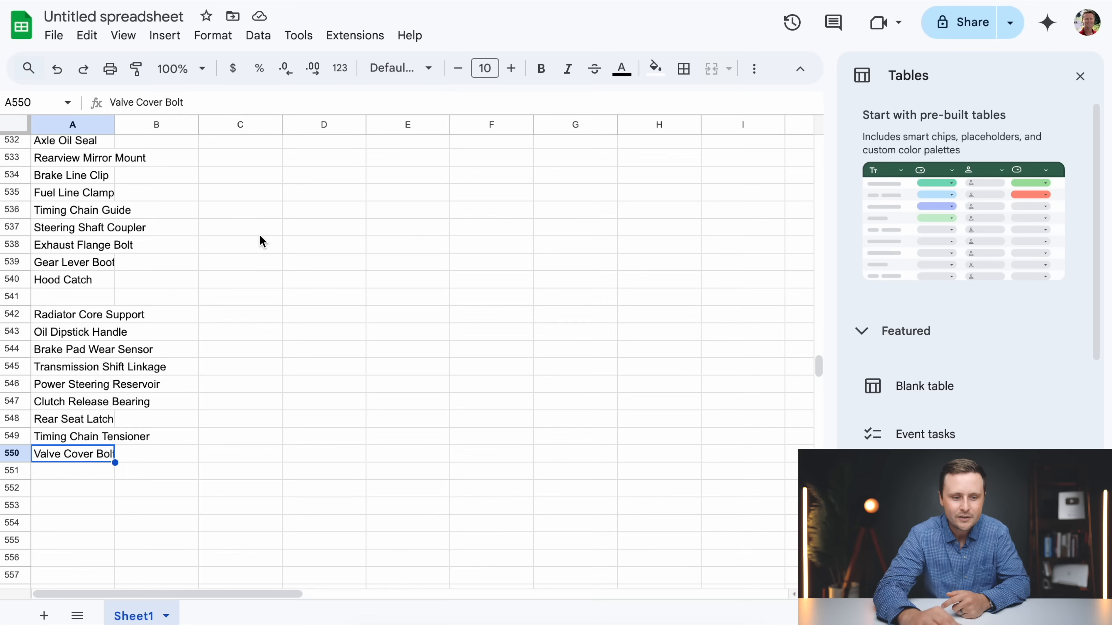
scroll(260, 236, up, 15)
scroll(260, 235, up, 10)
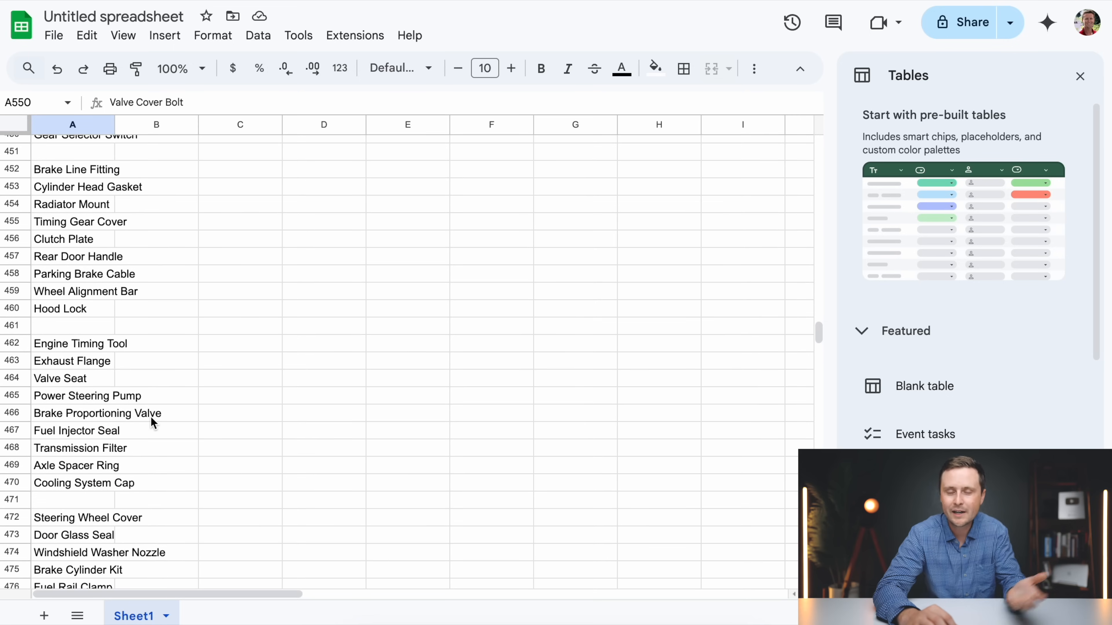
click(49, 418)
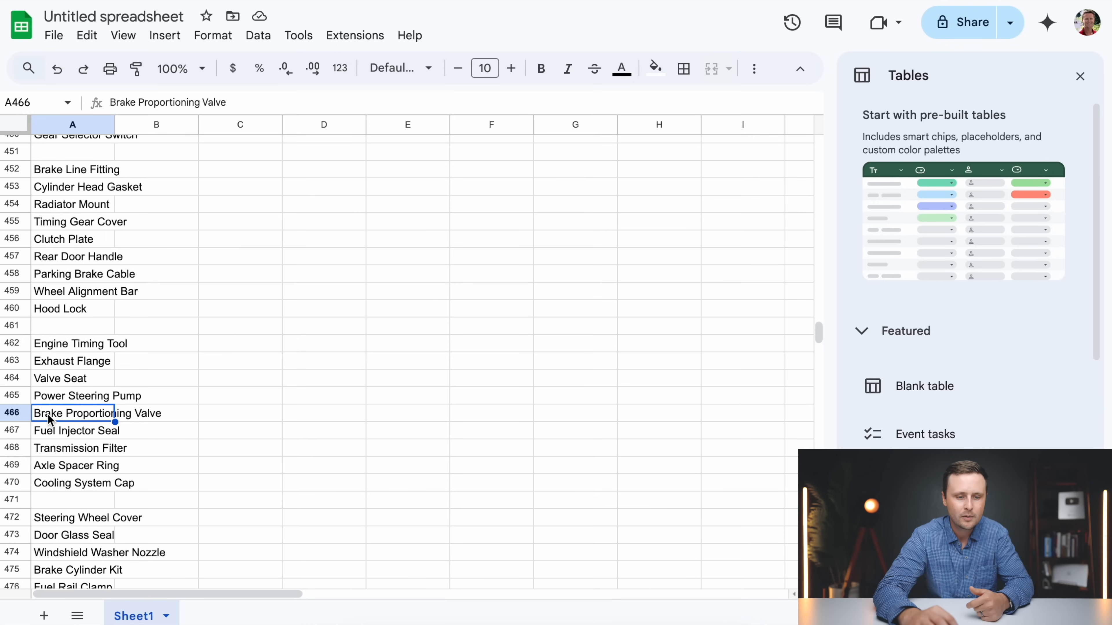
double_click(47, 419)
drag(134, 416, 62, 416)
key(BackSpace)
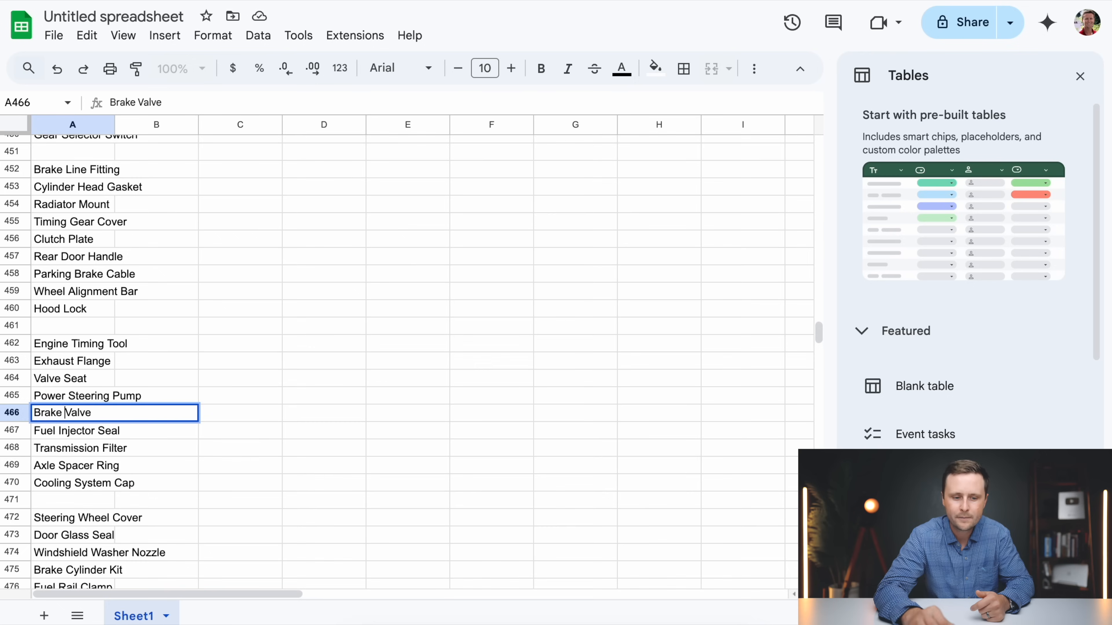
Shorten the flagged entry in row 474 of the spreadsheet to "Windshield Washer"
click(67, 430)
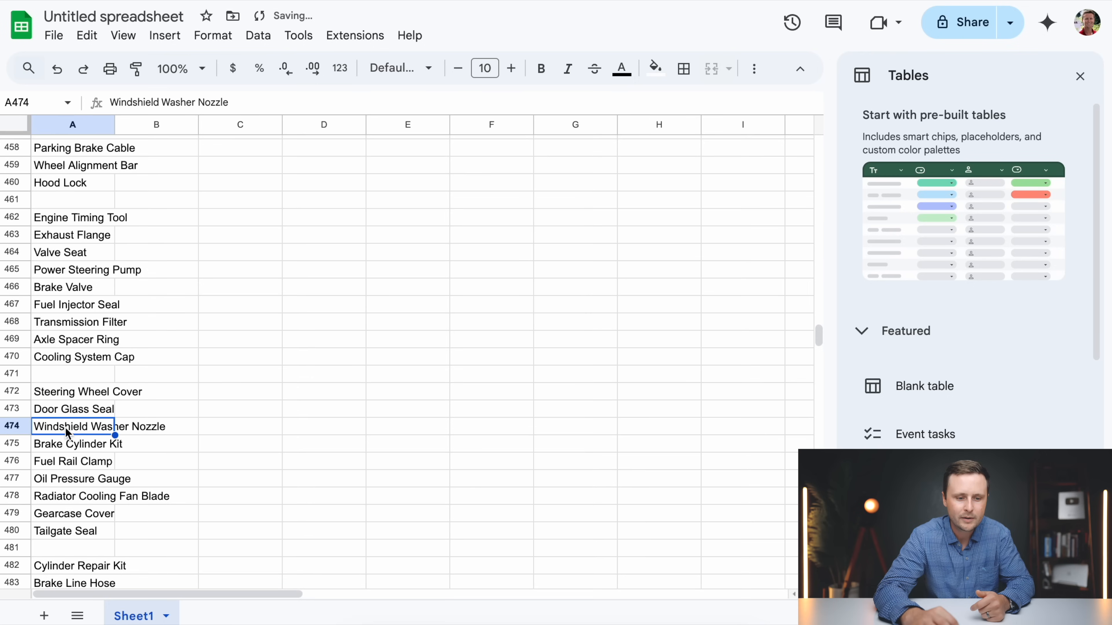
double_click(49, 428)
drag(166, 426, 127, 425)
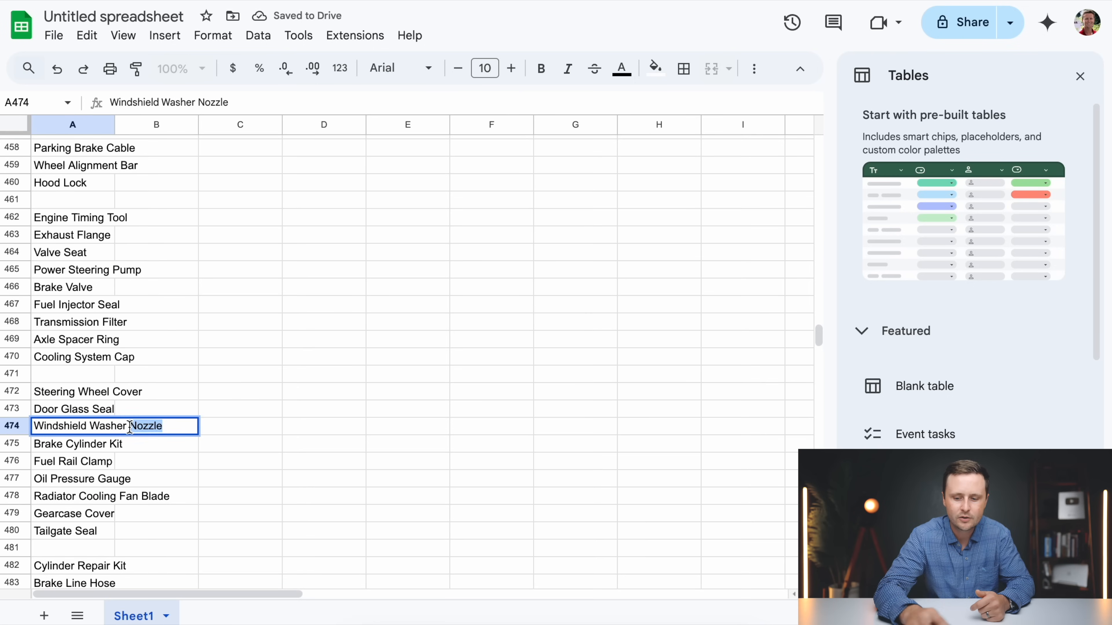
key(BackSpace)
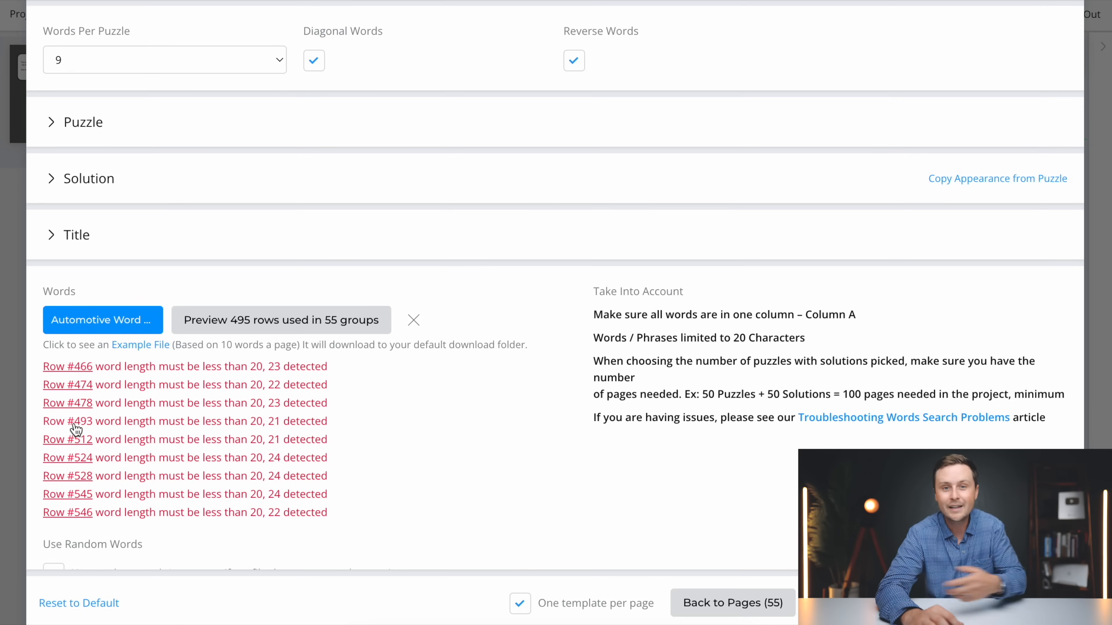
Download the corrected sheet as a CSV named "Automotive Word Search 2" in the Downloads folder
scroll(255, 356, down, 1)
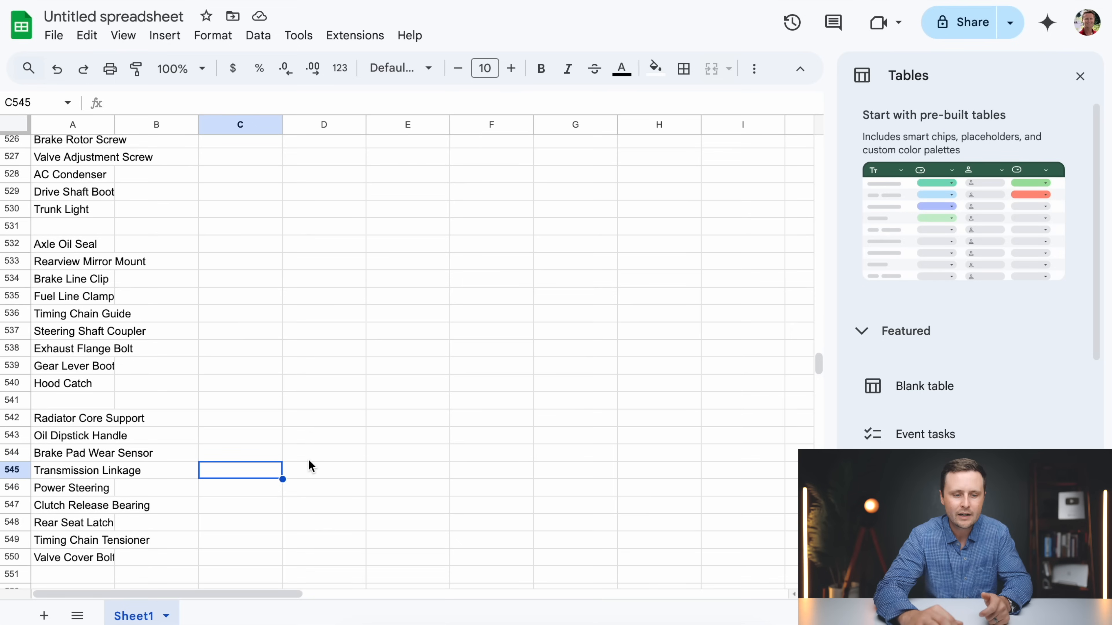
click(309, 460)
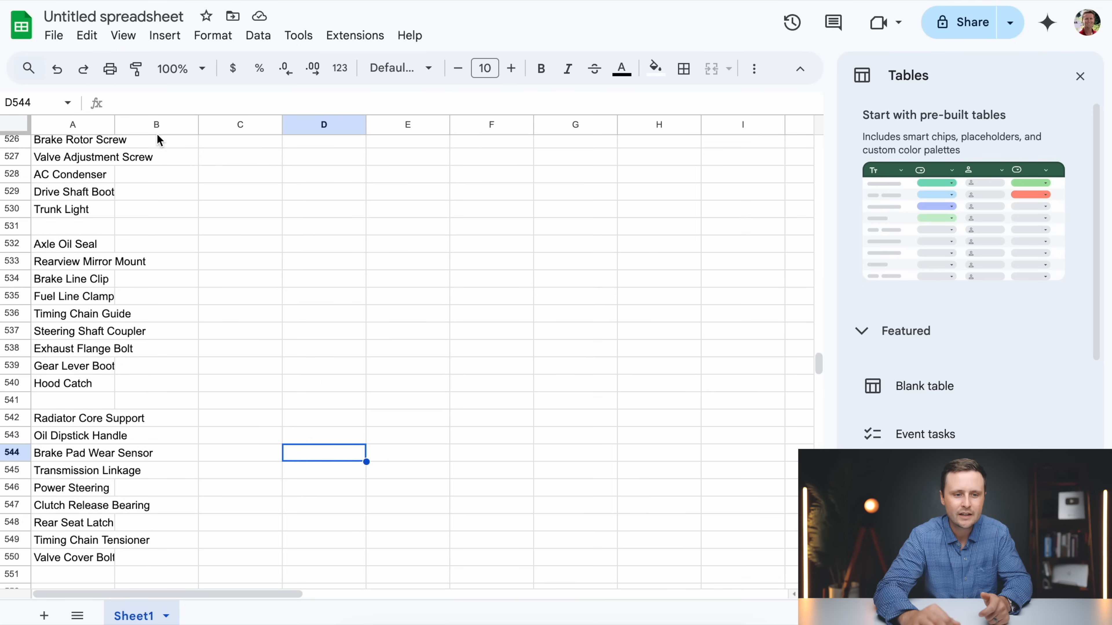
click(56, 38)
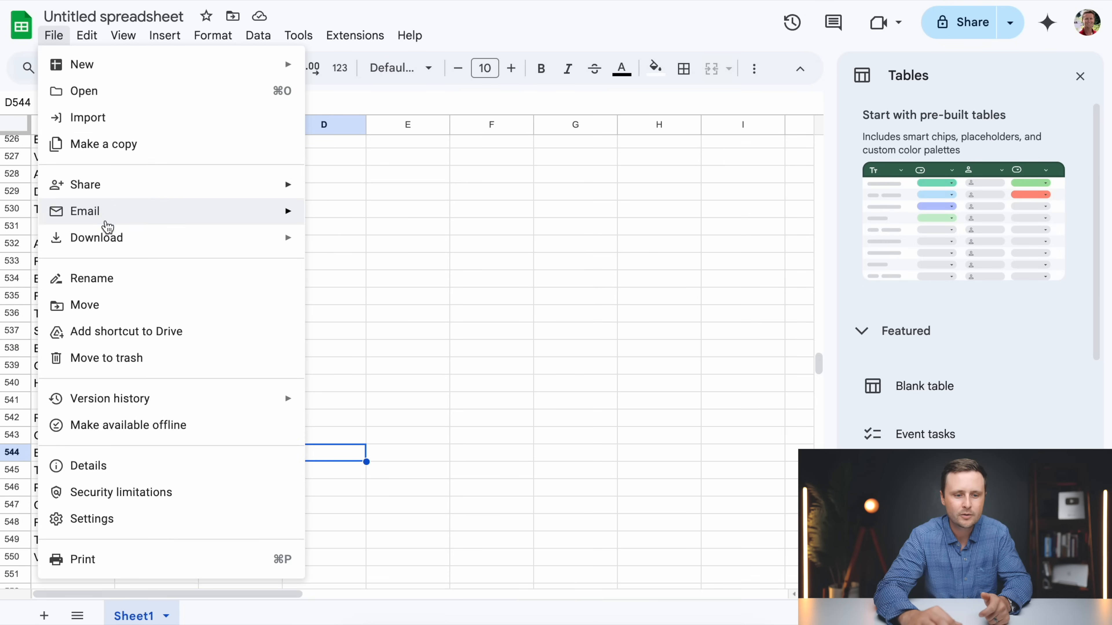
mouse_move(109, 236)
click(396, 350)
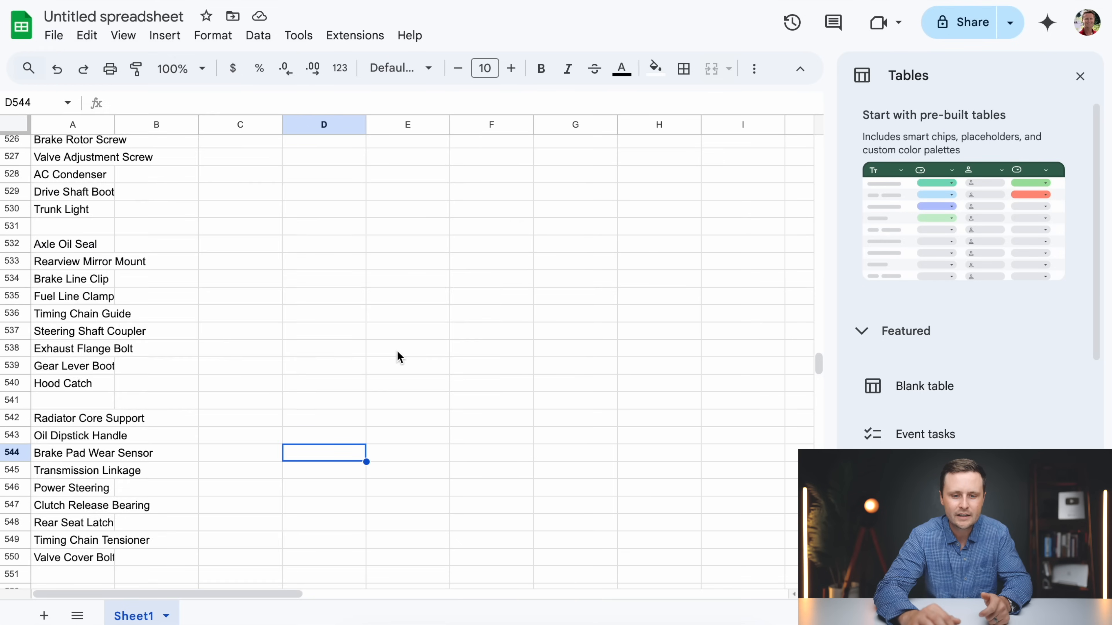
text(Automotive Word Search )
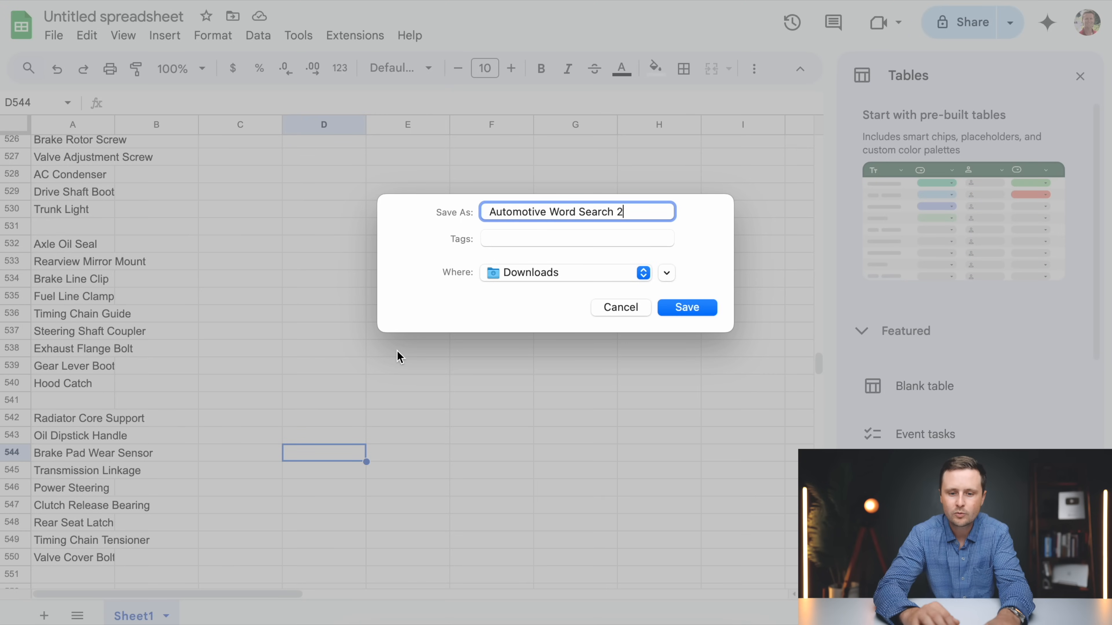
text(2)
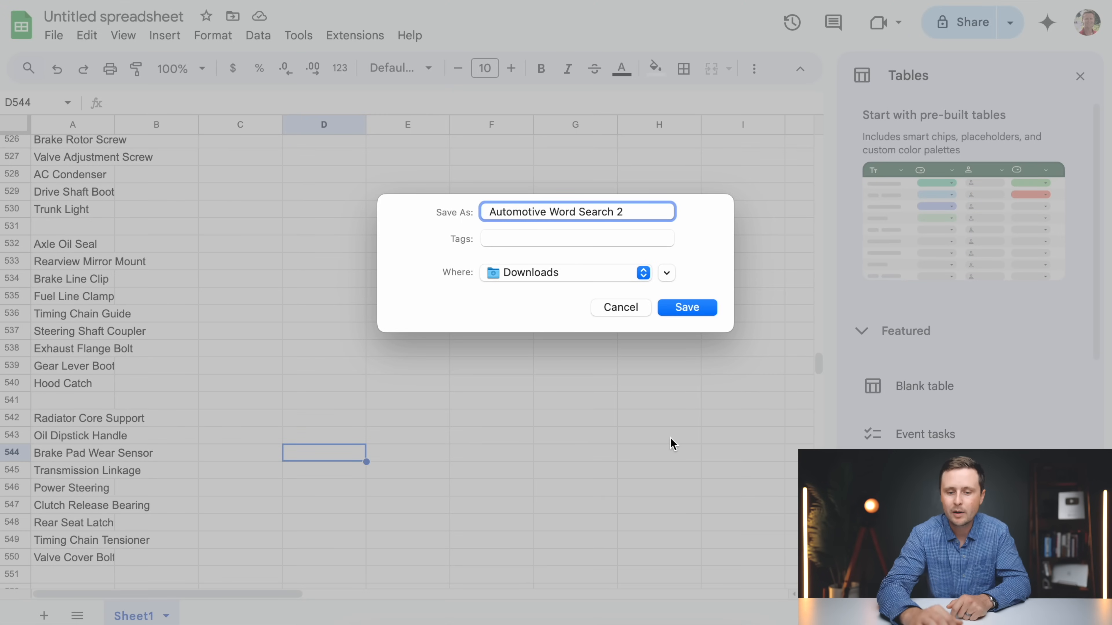
click(696, 303)
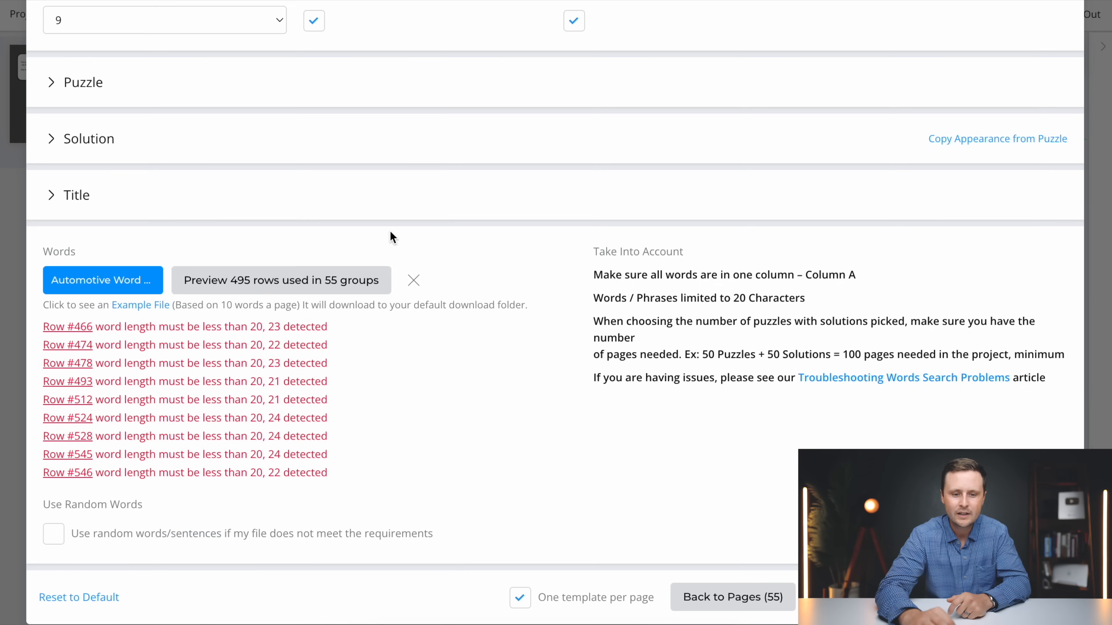
Clear the loaded CSV data in Book Bolt and load the "Automotive Word Search 2" CSV as the word list
click(414, 280)
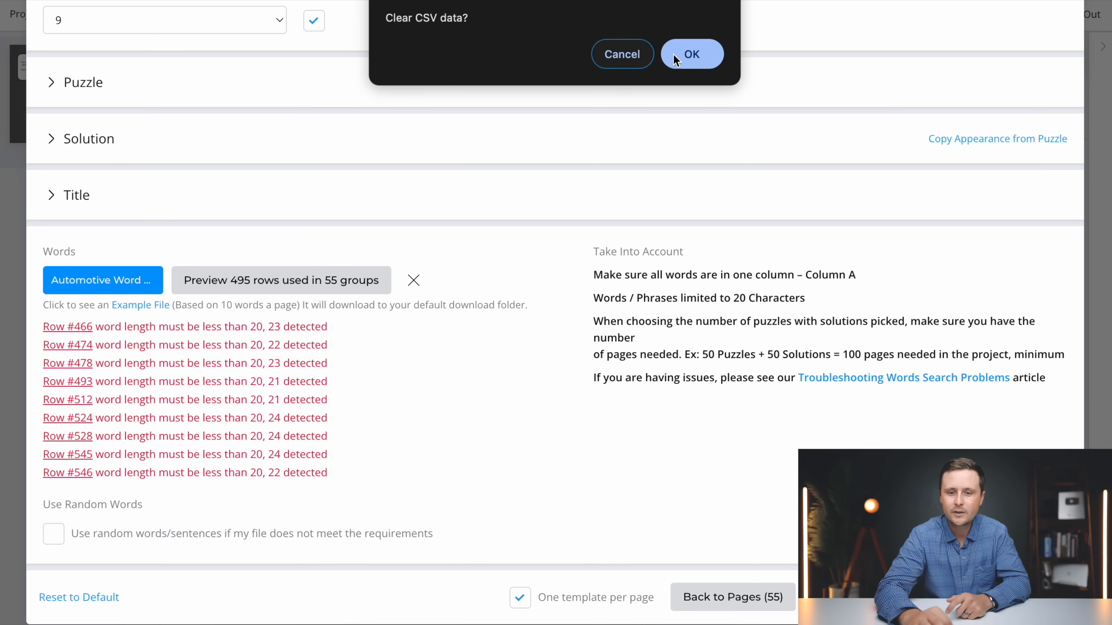
click(690, 53)
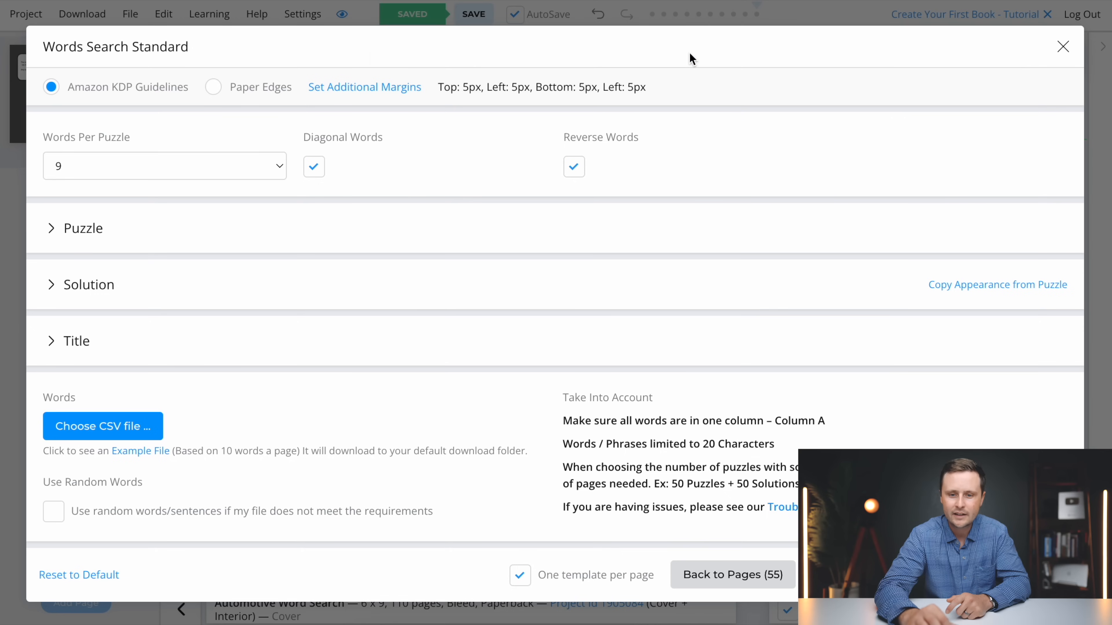
click(87, 436)
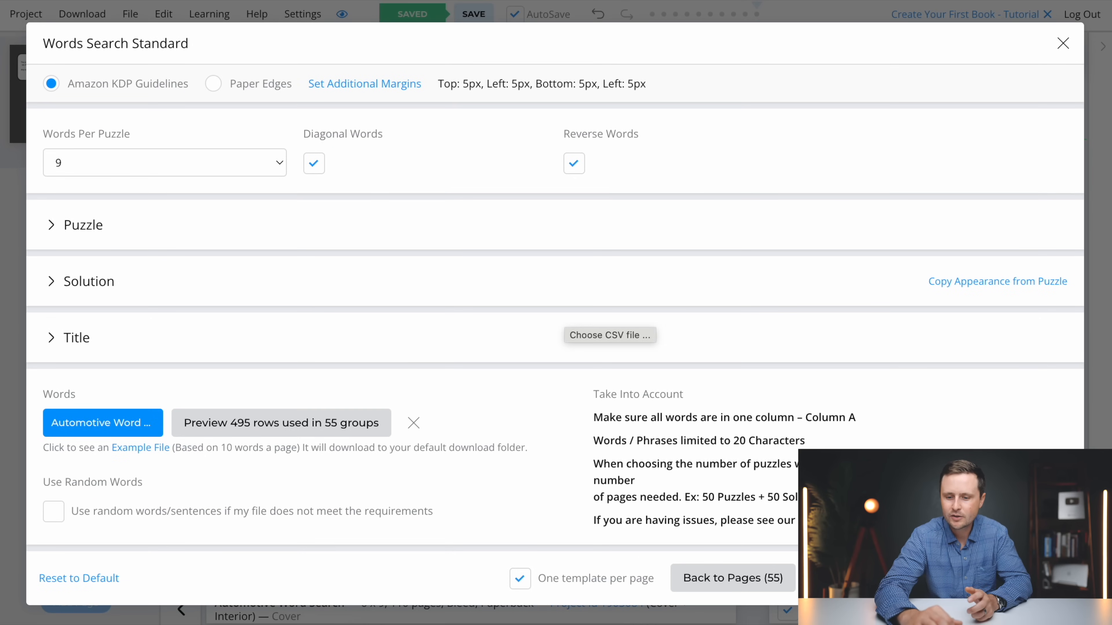
Continue to the solution pages and submit the 55 puzzles and 55 solutions for generation
click(901, 579)
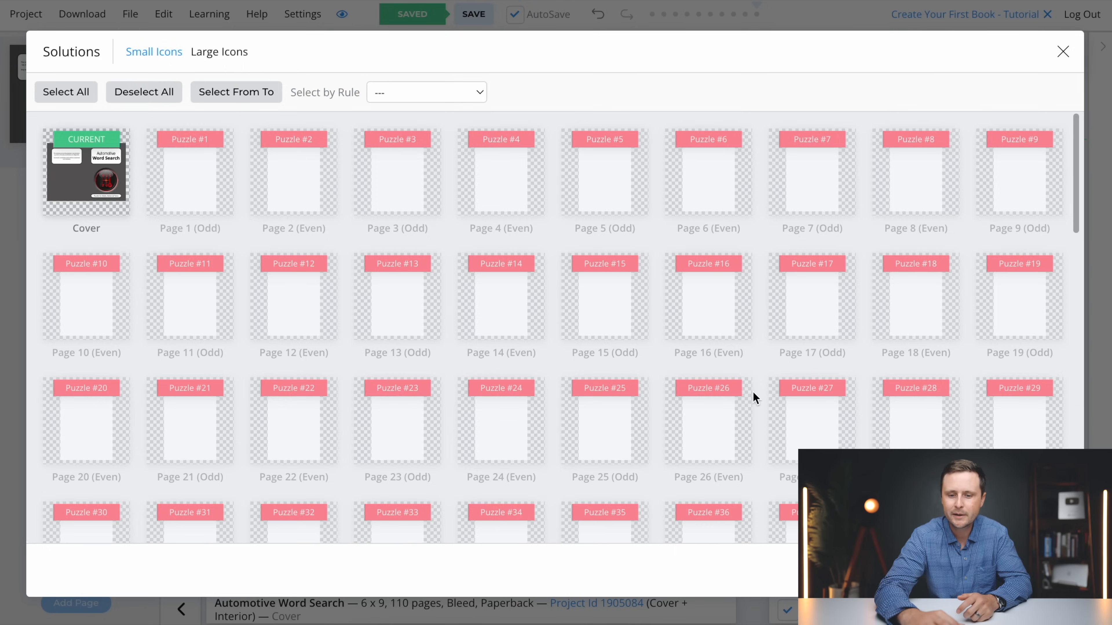
scroll(753, 392, down, 10)
click(1033, 571)
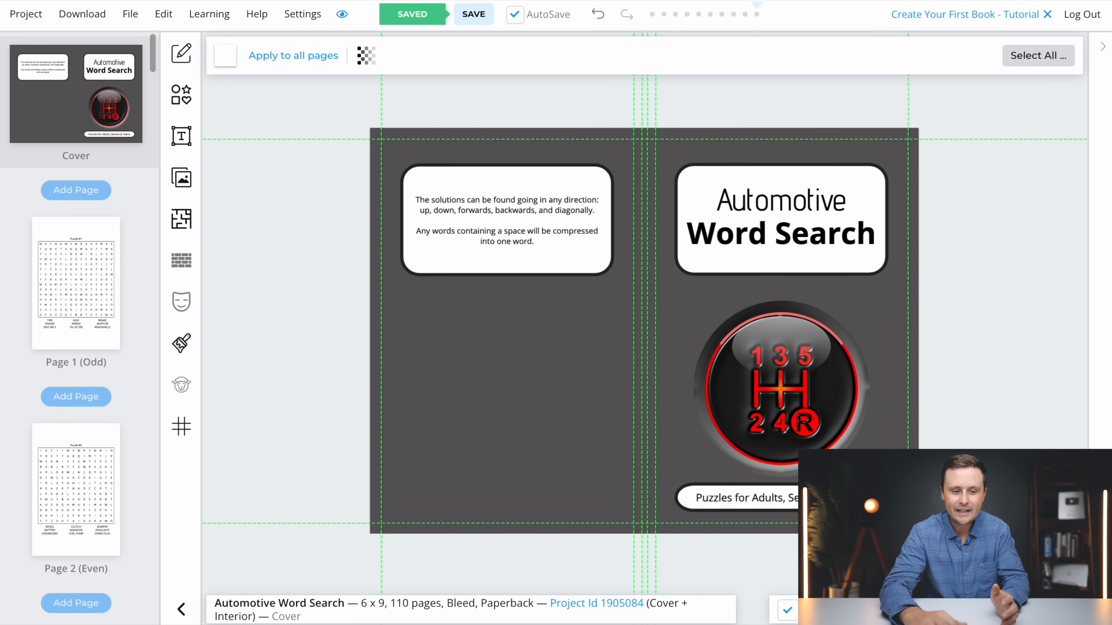
Look through the generated pages, from puzzle #1 on page 1 to the first solution on page 56
scroll(62, 296, down, 10)
scroll(61, 297, up, 10)
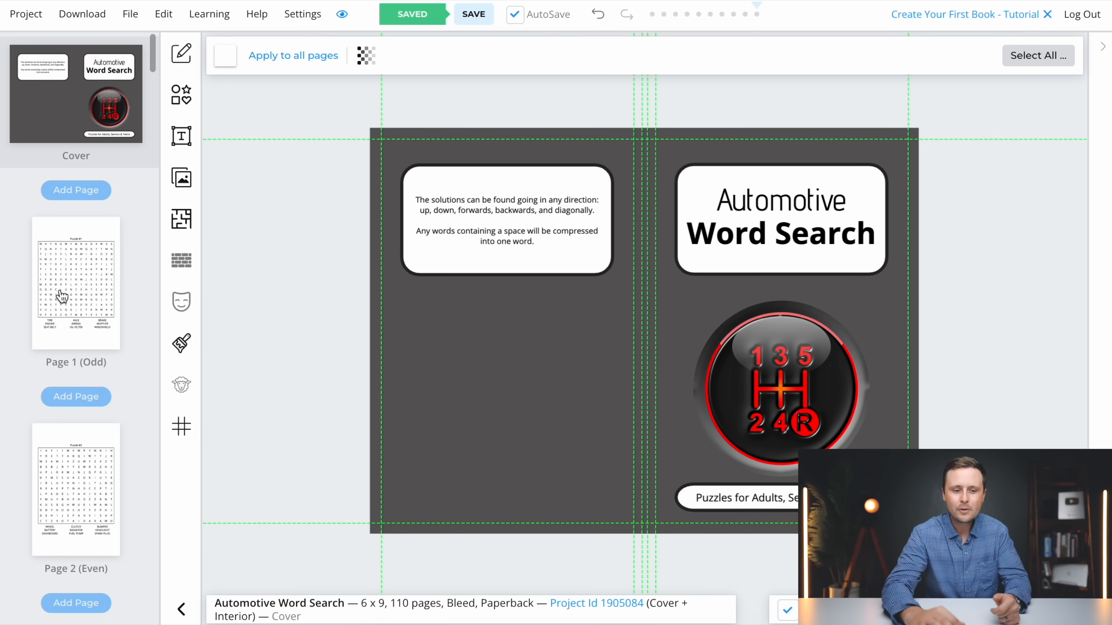
click(78, 287)
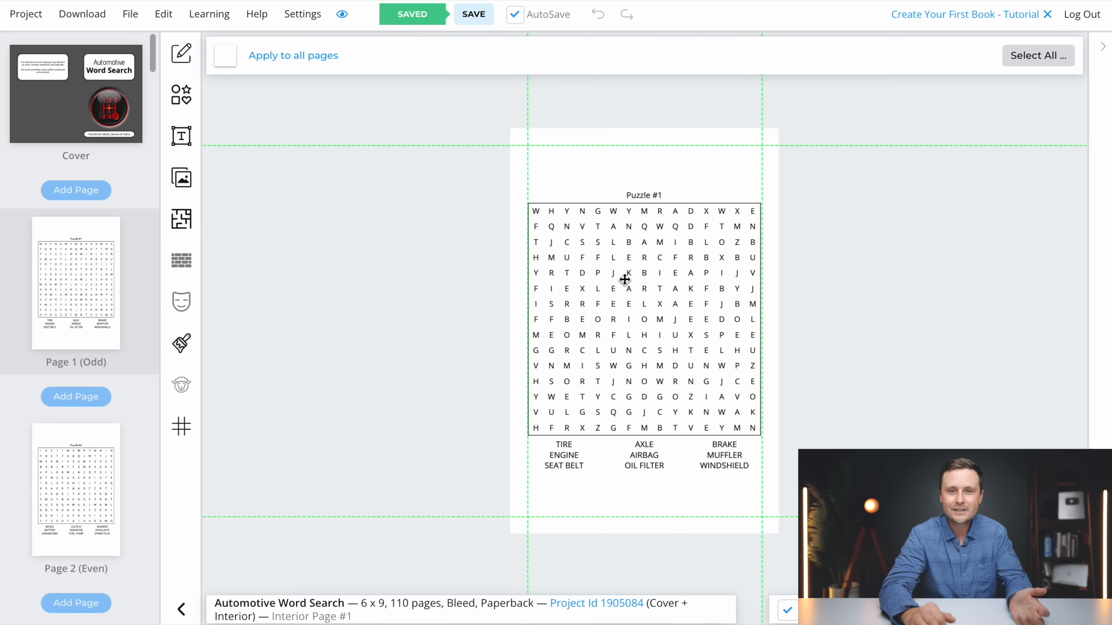
scroll(81, 451, down, 20)
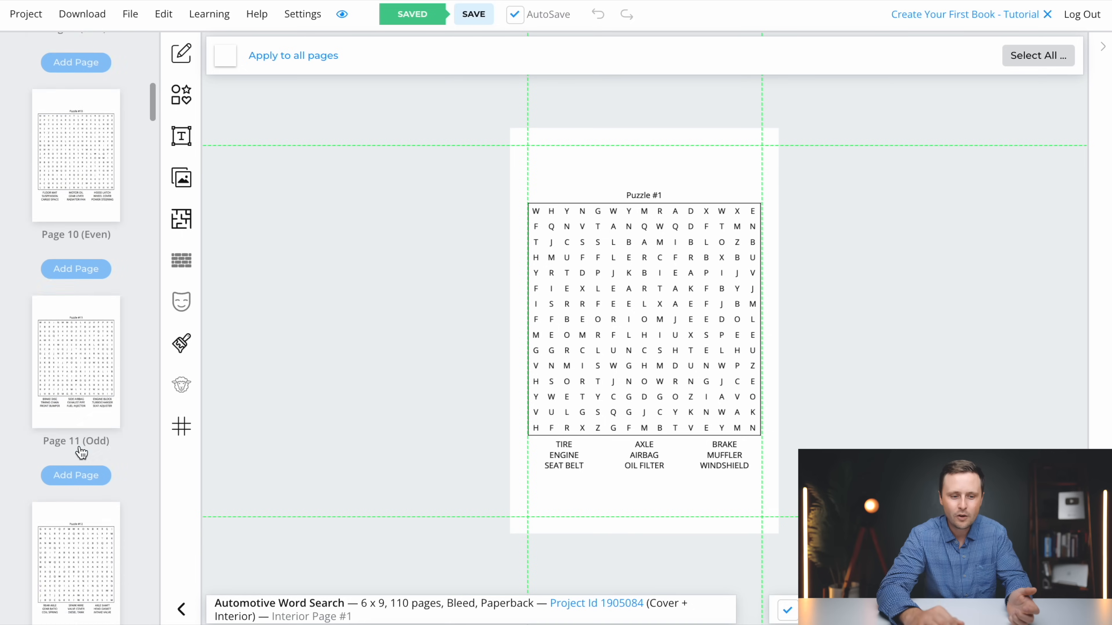
scroll(82, 451, down, 20)
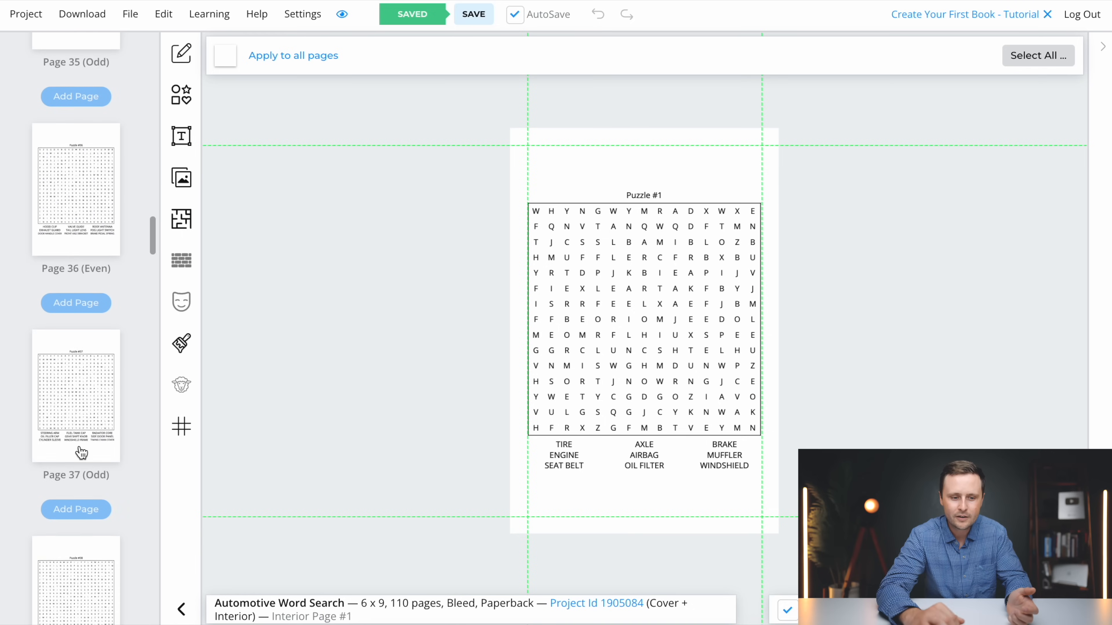
scroll(57, 314, down, 3)
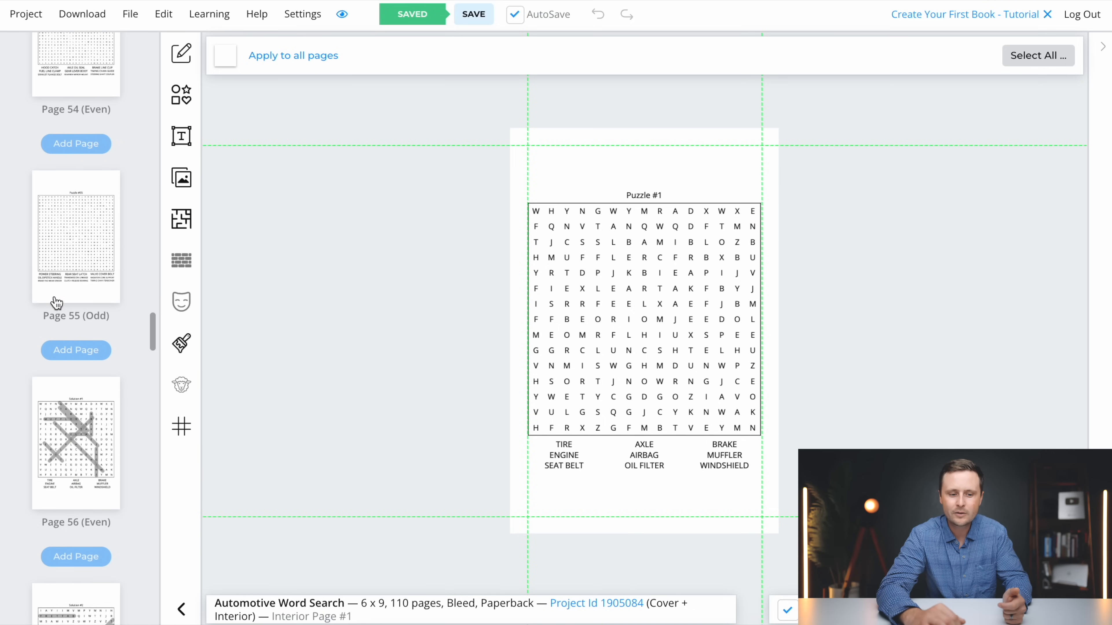
click(72, 406)
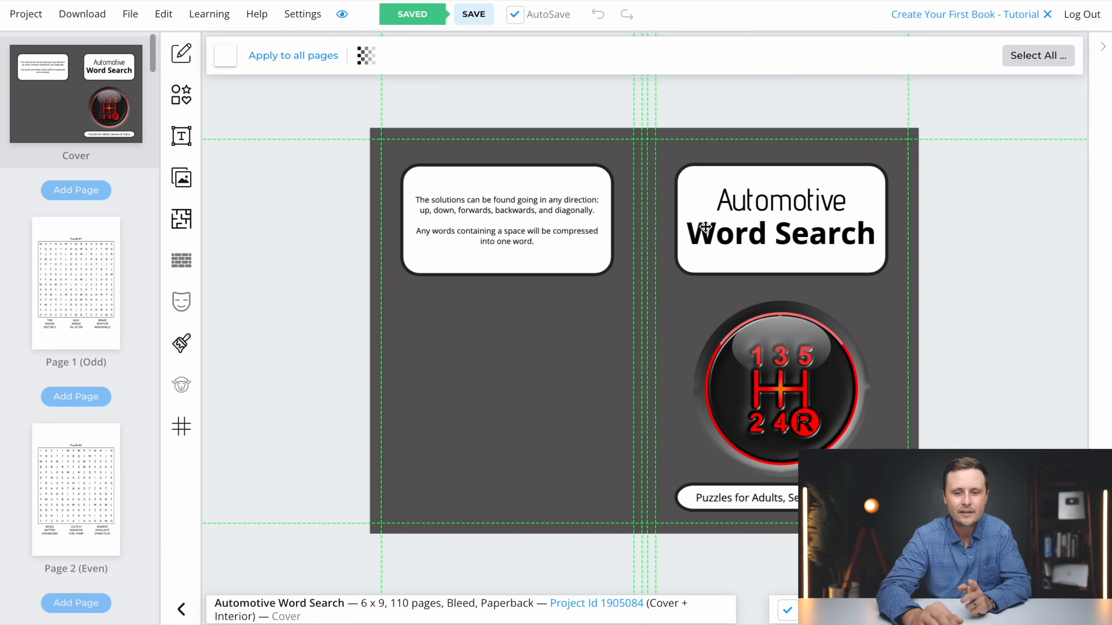
Add a square filled with #FFFFFF to the cover and move it over the gear-shift image on the front
click(181, 96)
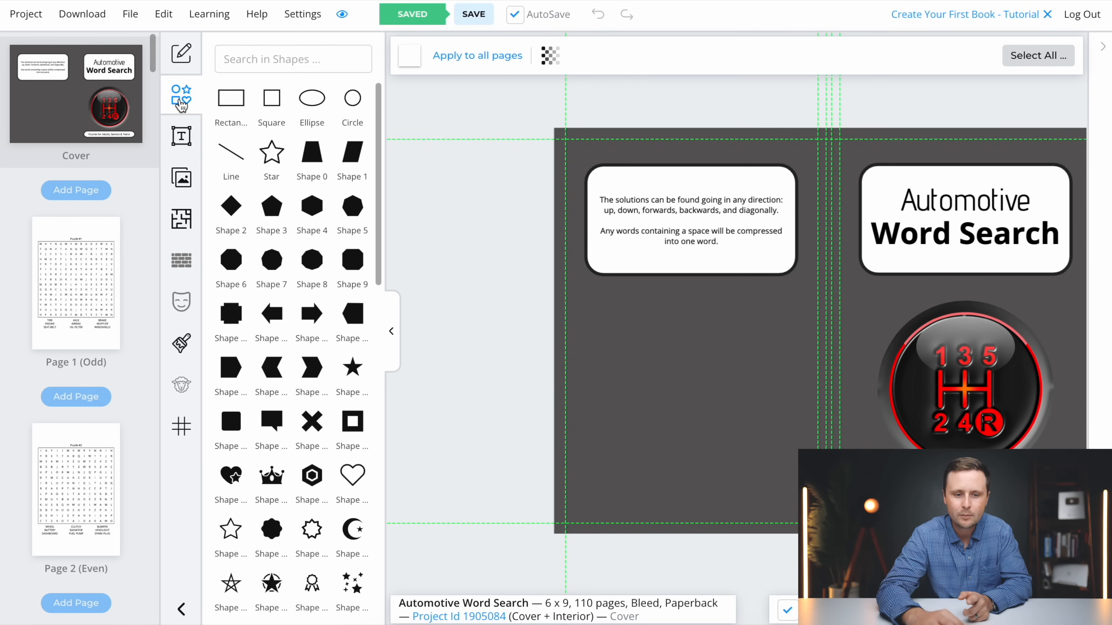
click(272, 100)
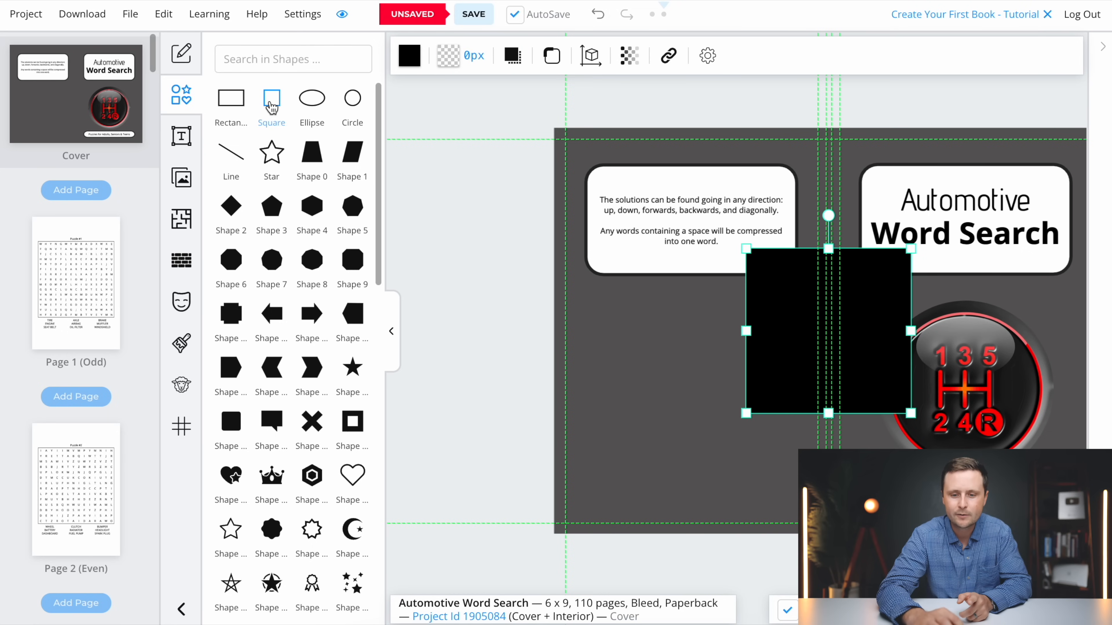
click(394, 333)
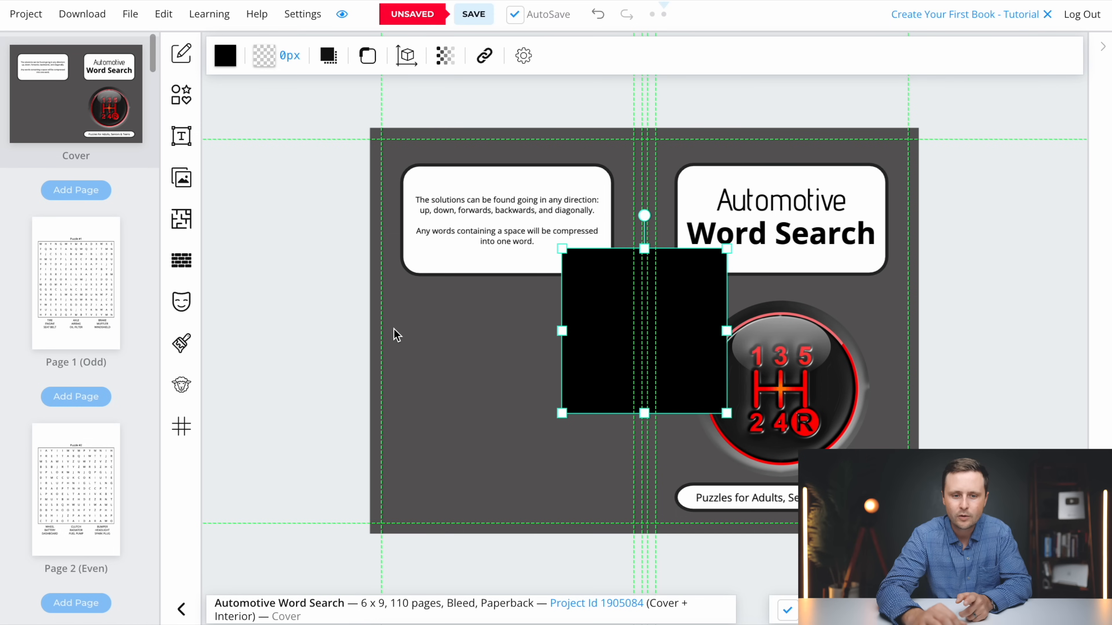
click(231, 64)
drag(231, 318, 210, 143)
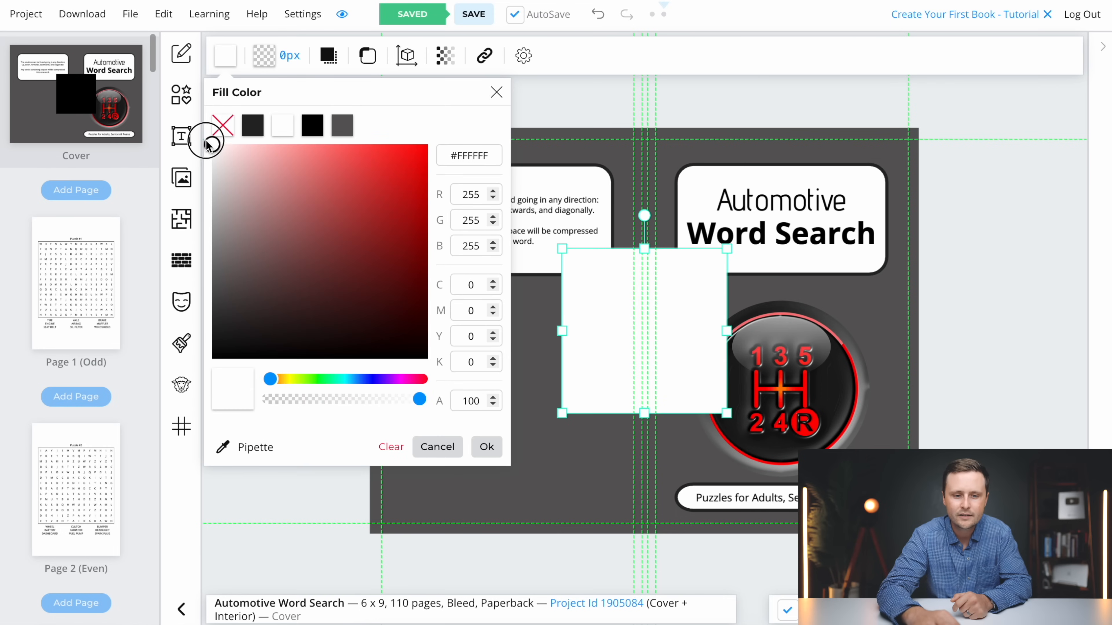
click(486, 446)
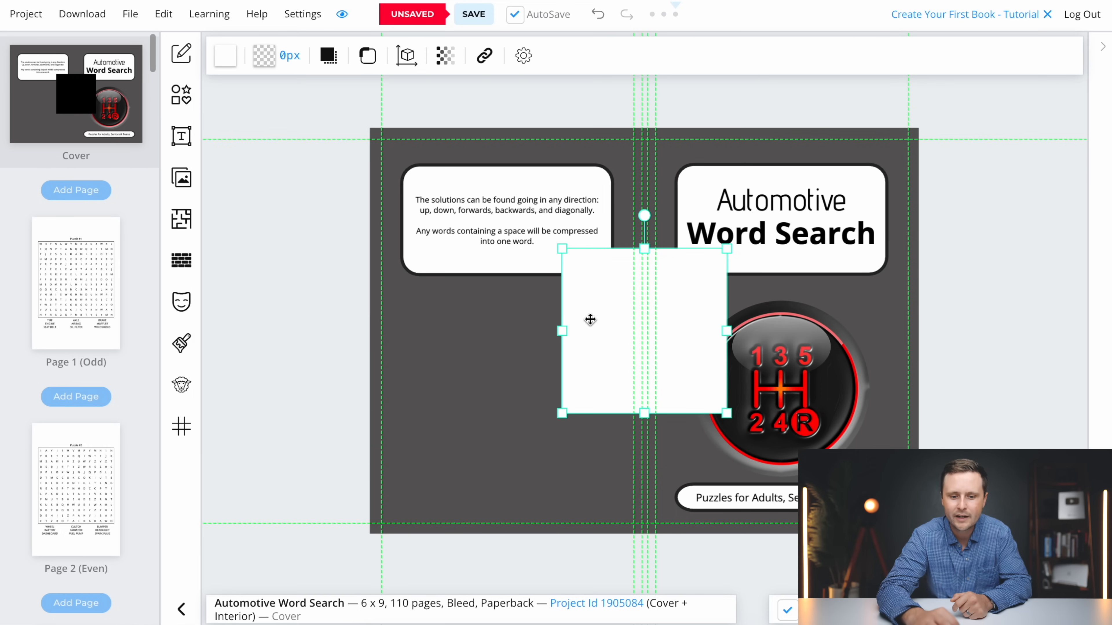
drag(604, 334, 730, 364)
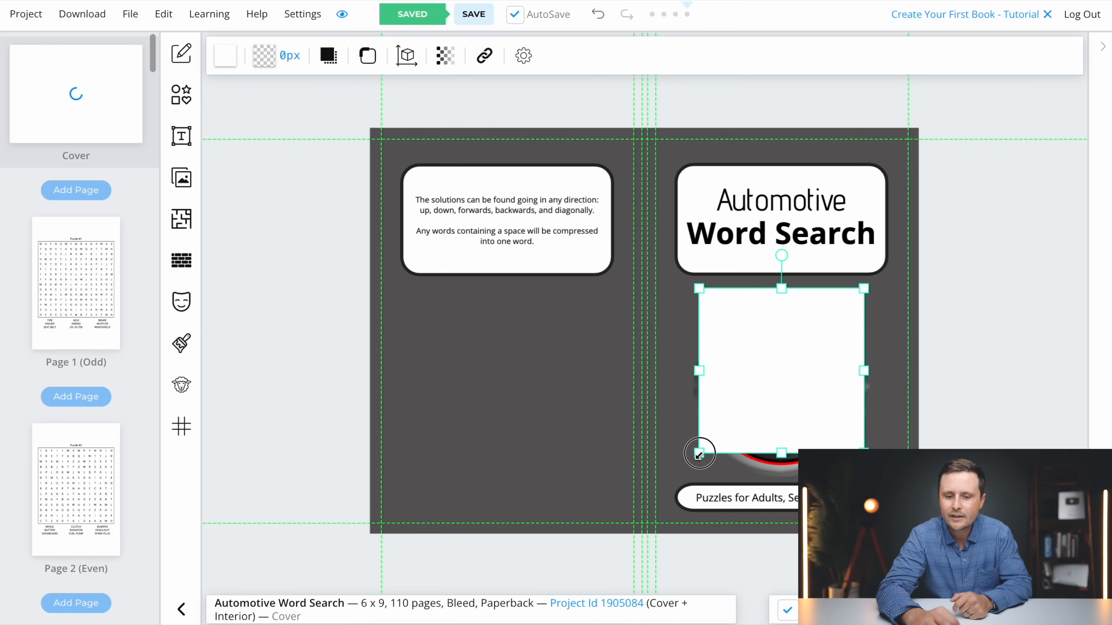
Enlarge the white square and center it between the title box and the subtitle banner on the front cover
drag(698, 454, 687, 475)
drag(767, 390, 796, 406)
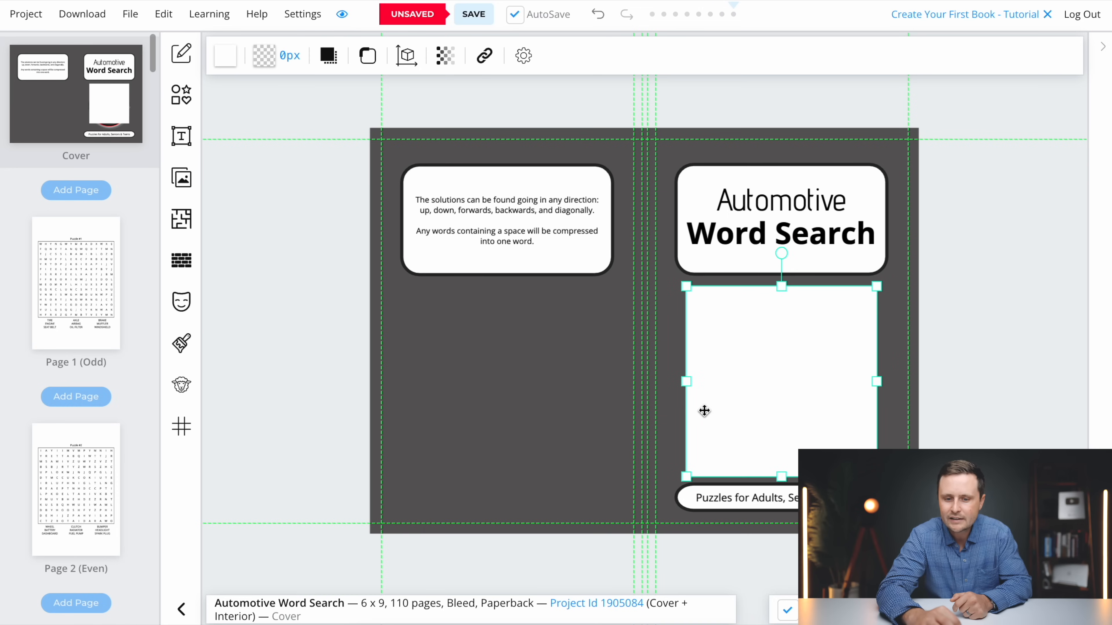
Copy the whole Puzzle #1 object from interior page 1 and paste it onto the cover
click(83, 299)
right_click(648, 295)
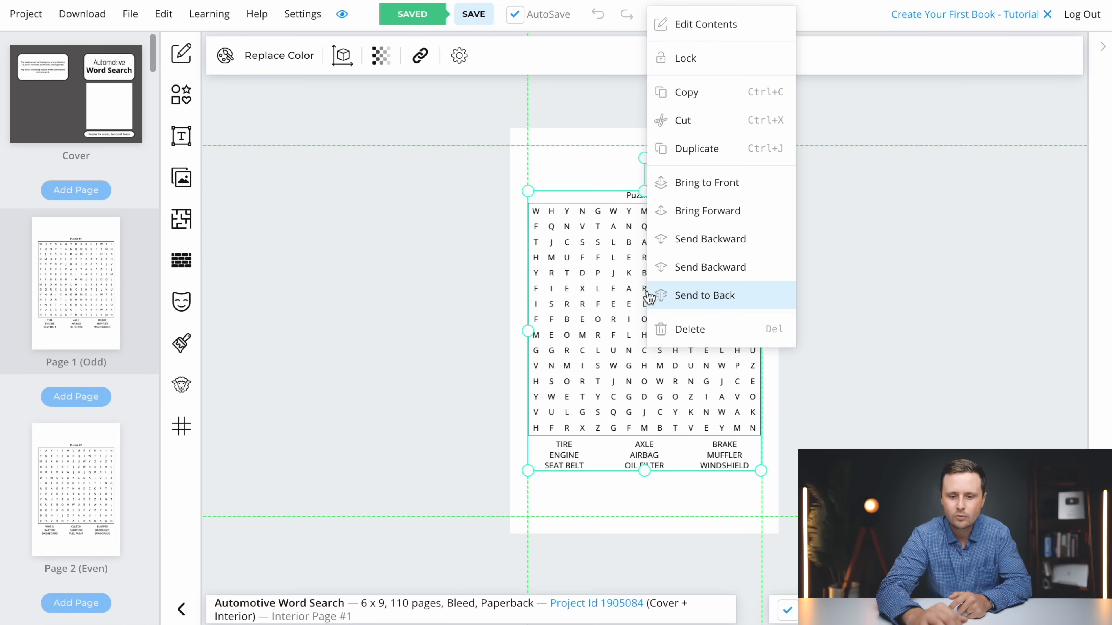
click(687, 93)
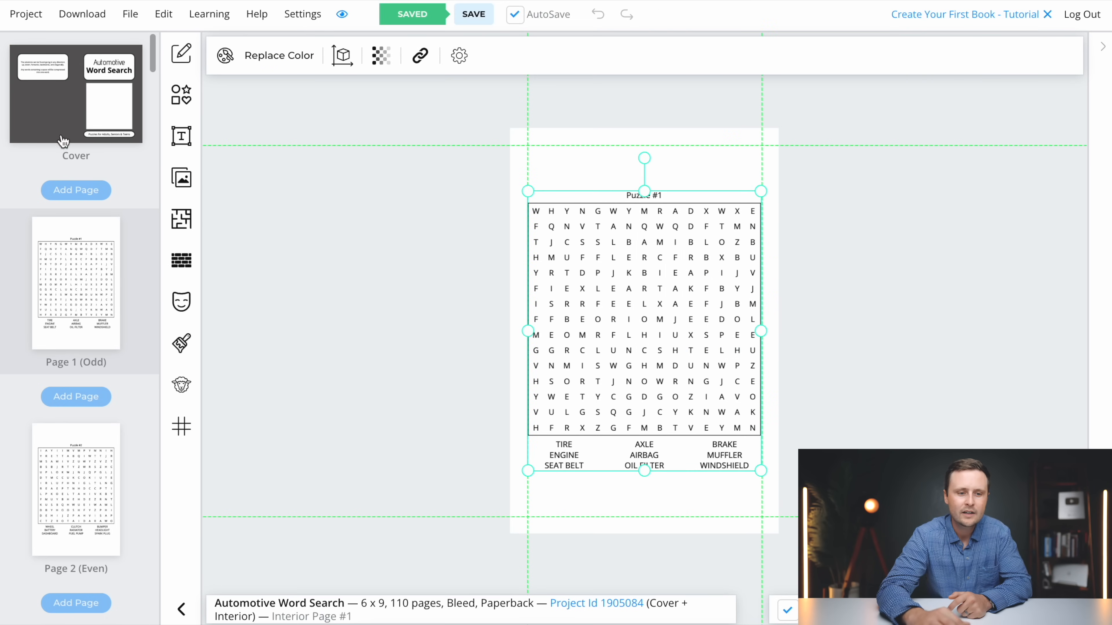
click(75, 109)
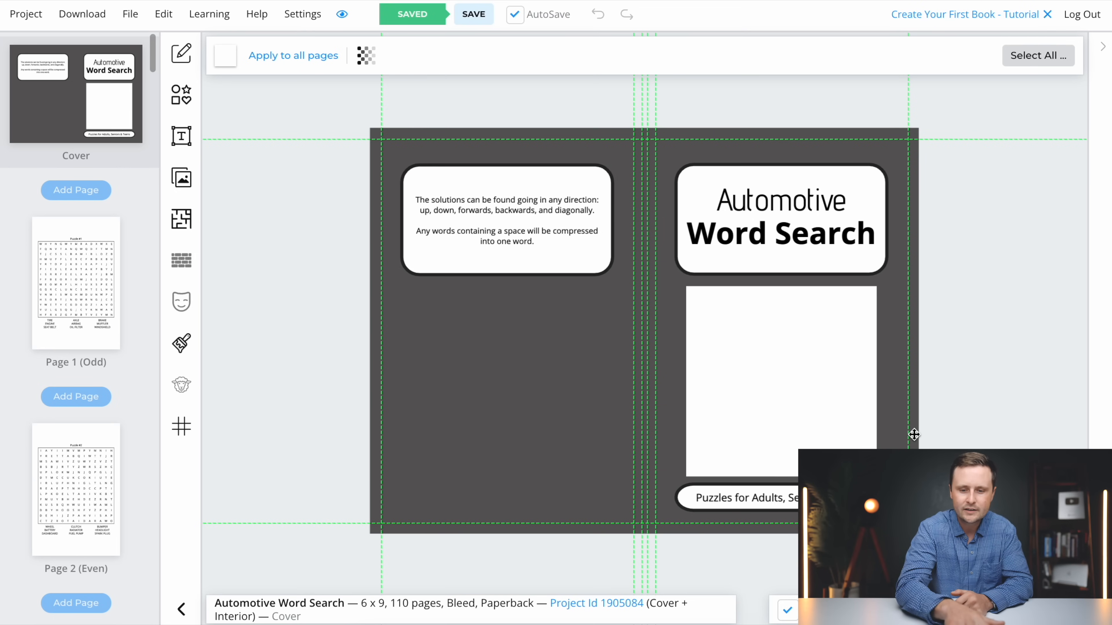
key(ctrl+v)
Shrink the pasted puzzle and position its letter grid over the white square on the front cover
drag(492, 336, 534, 375)
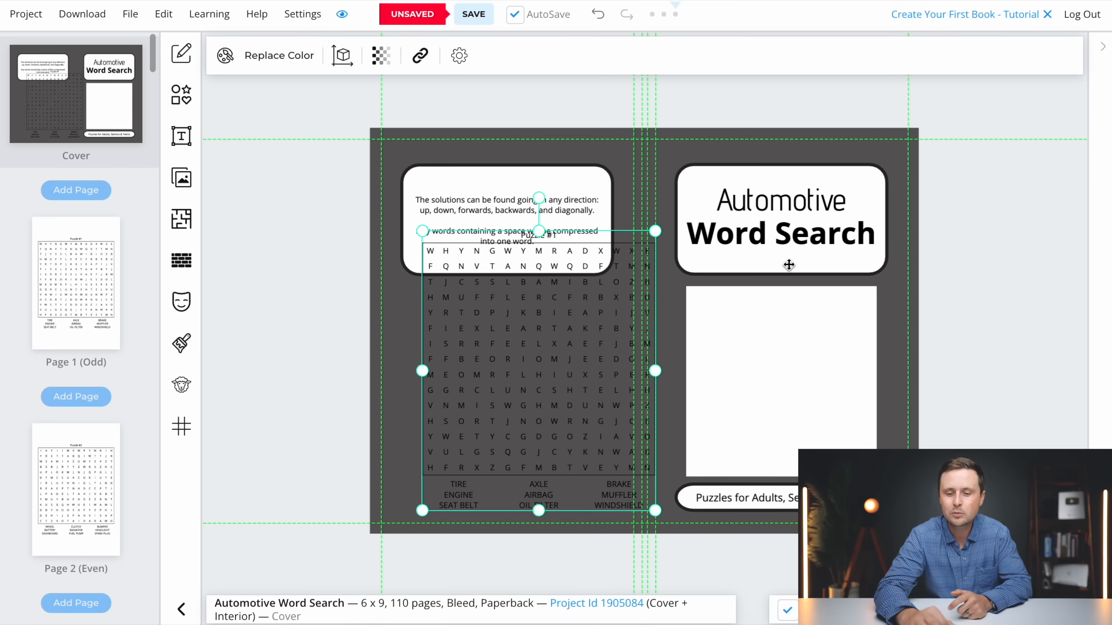
drag(659, 232, 598, 303)
drag(507, 389, 775, 368)
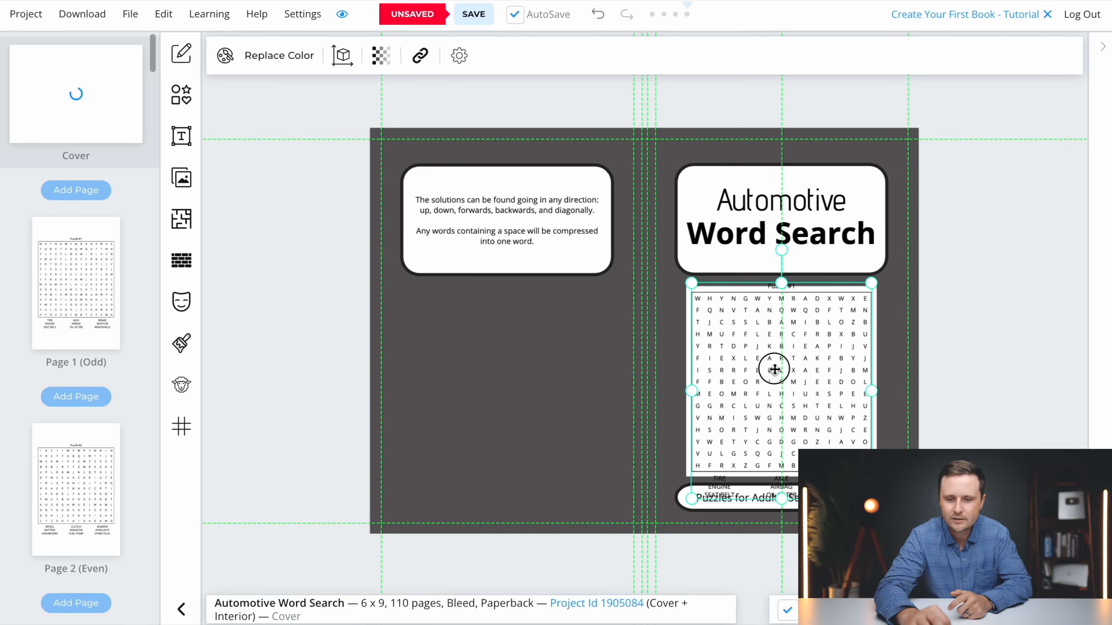
scroll(842, 310, up, 2)
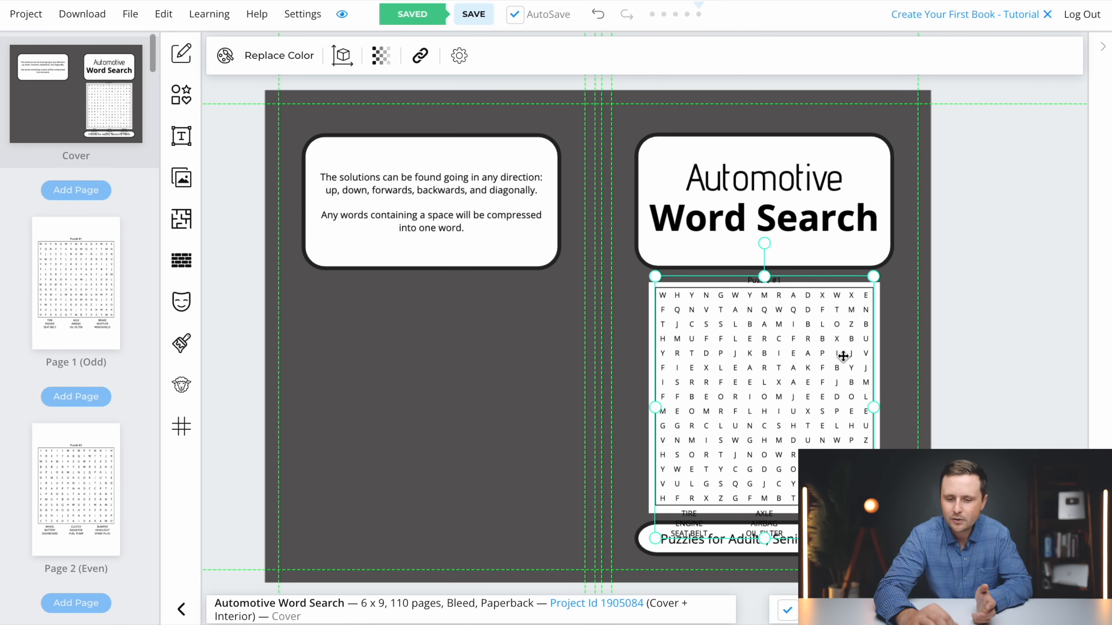
Open the cover puzzle's contents in the layers and delete its "Puzzle #1" heading
click(1104, 51)
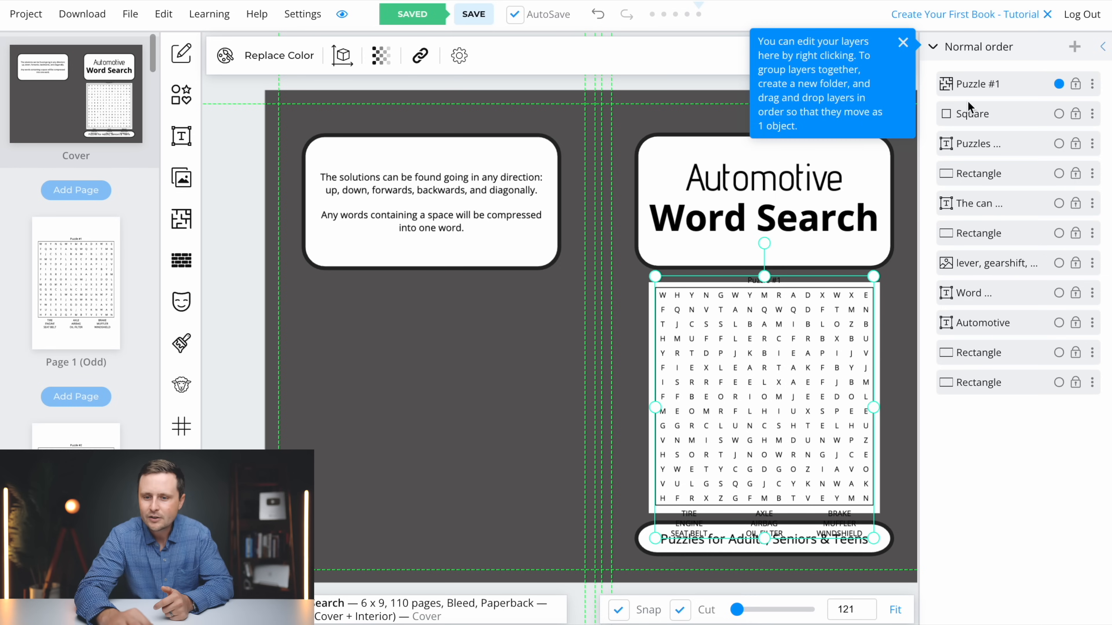
click(1092, 84)
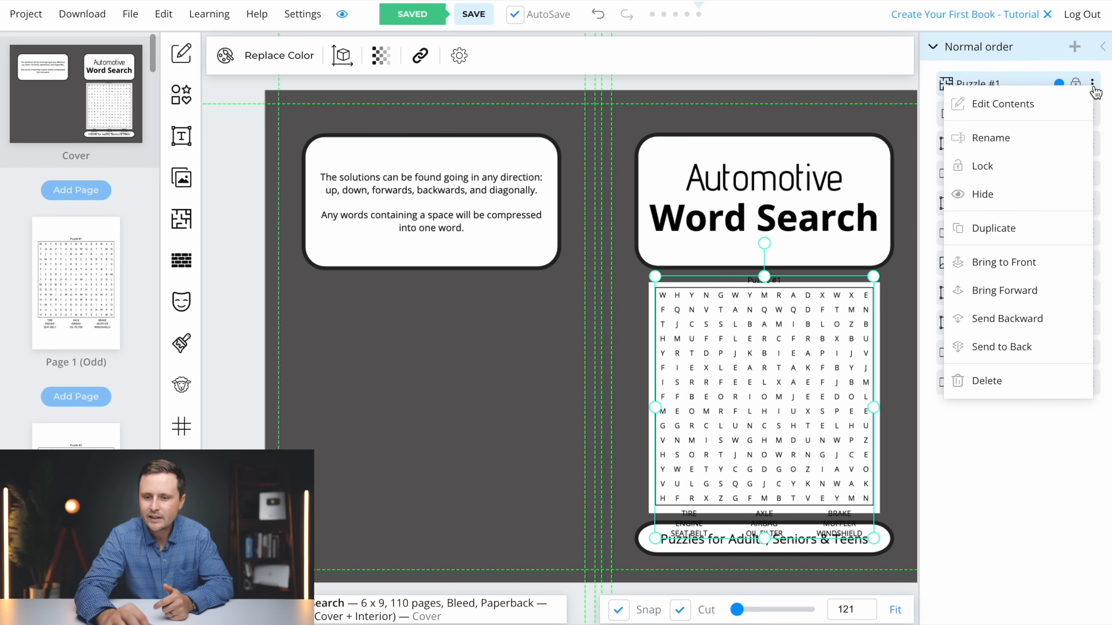
click(995, 104)
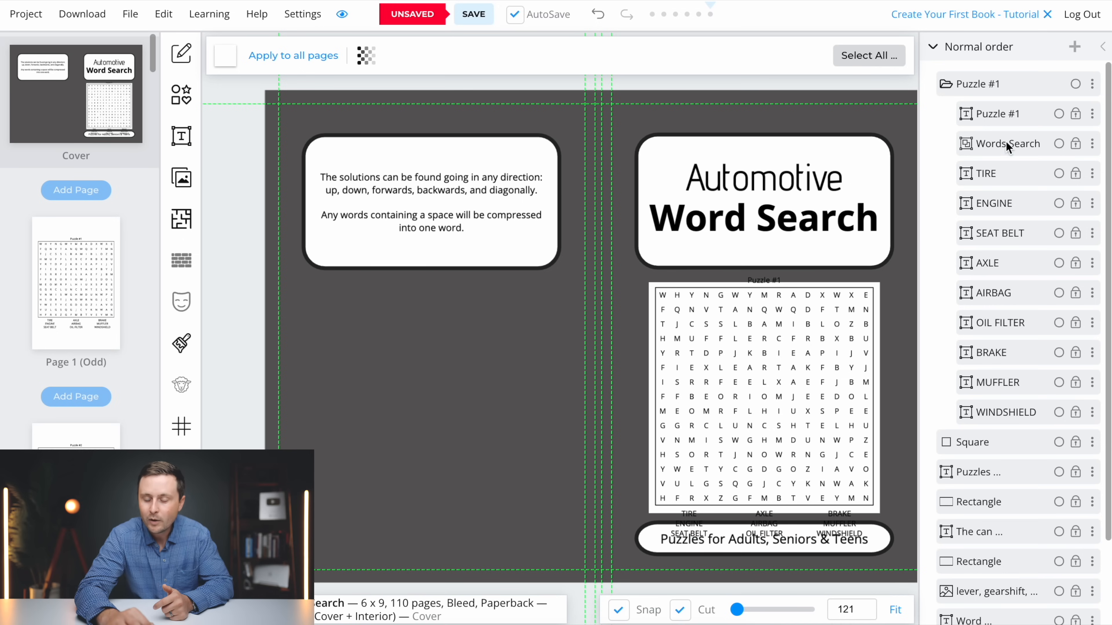
right_click(991, 110)
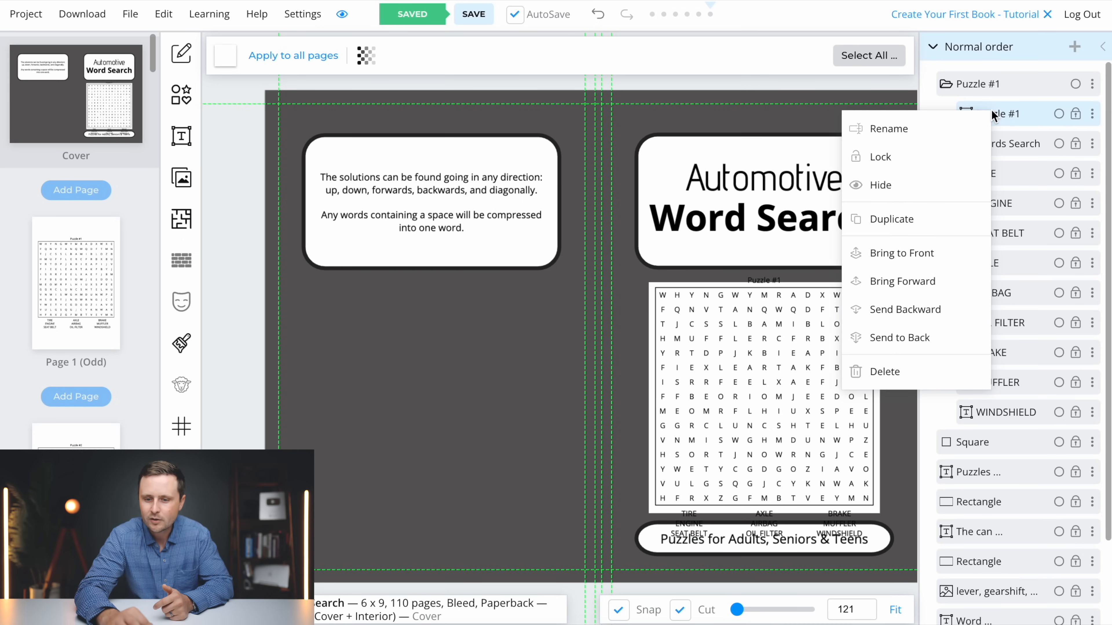
click(909, 375)
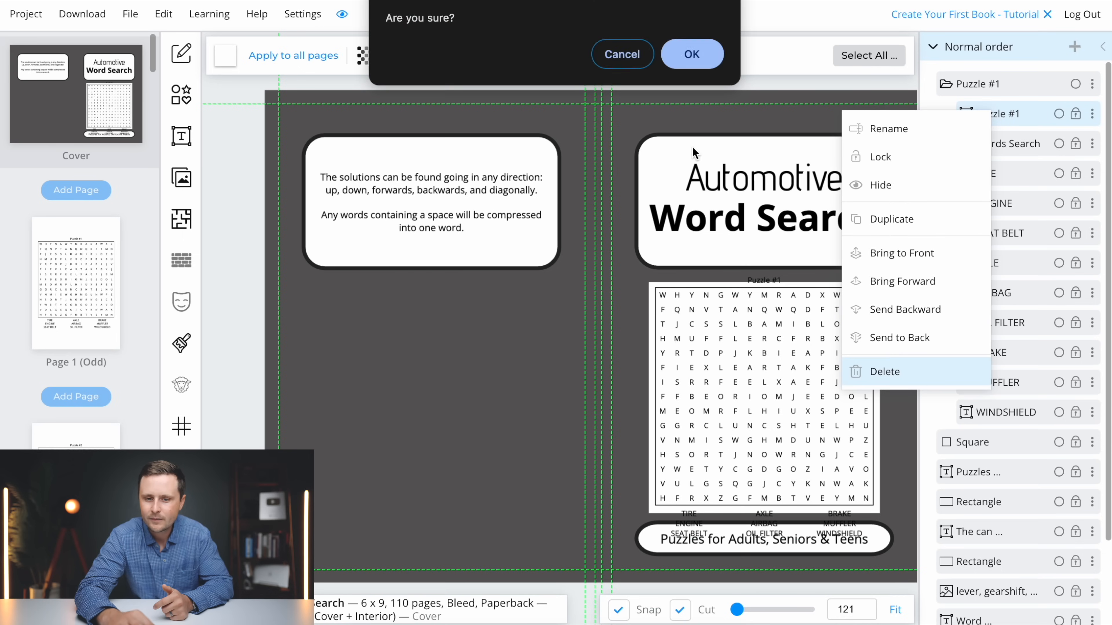
click(684, 54)
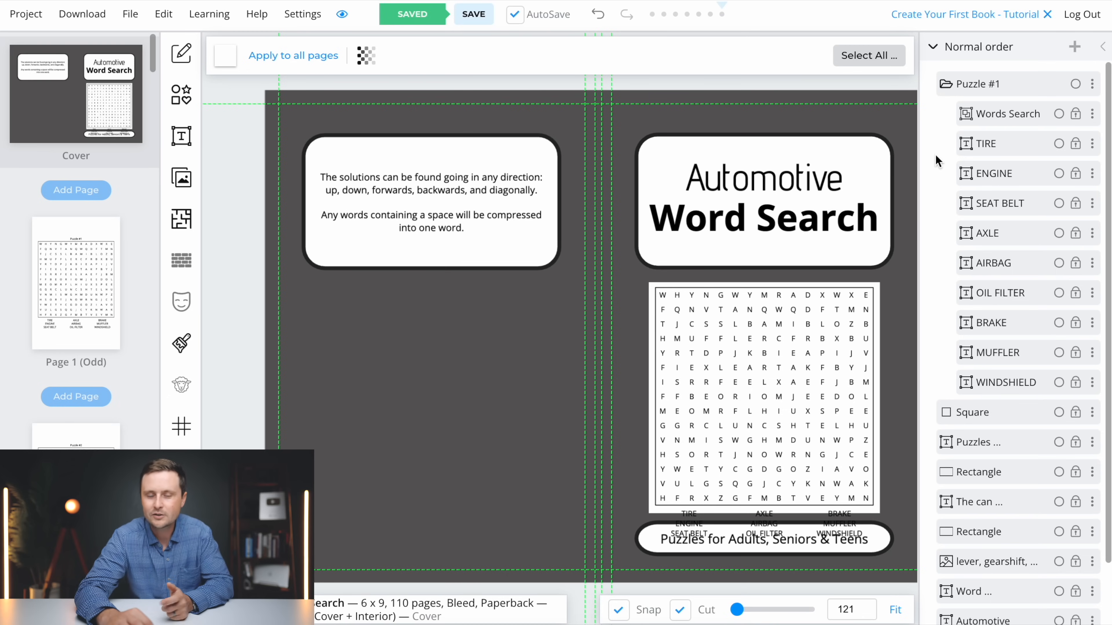
Delete the nine word-list layers from TIRE to WINDSHIELD and center the remaining letter grid in the white square
drag(928, 140, 1005, 377)
right_click(992, 265)
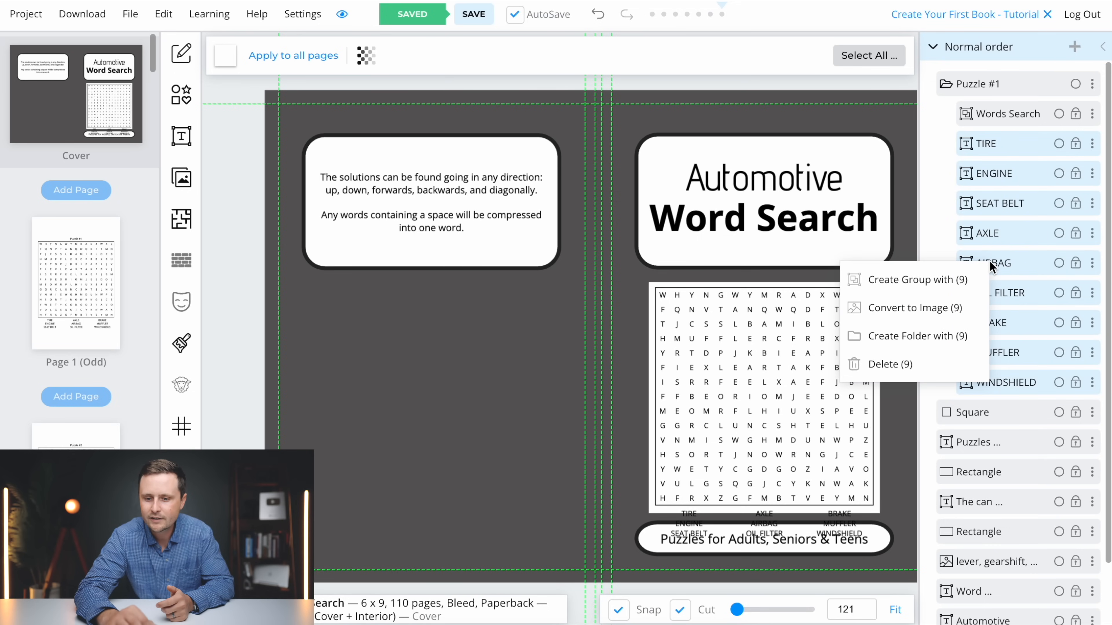
click(895, 362)
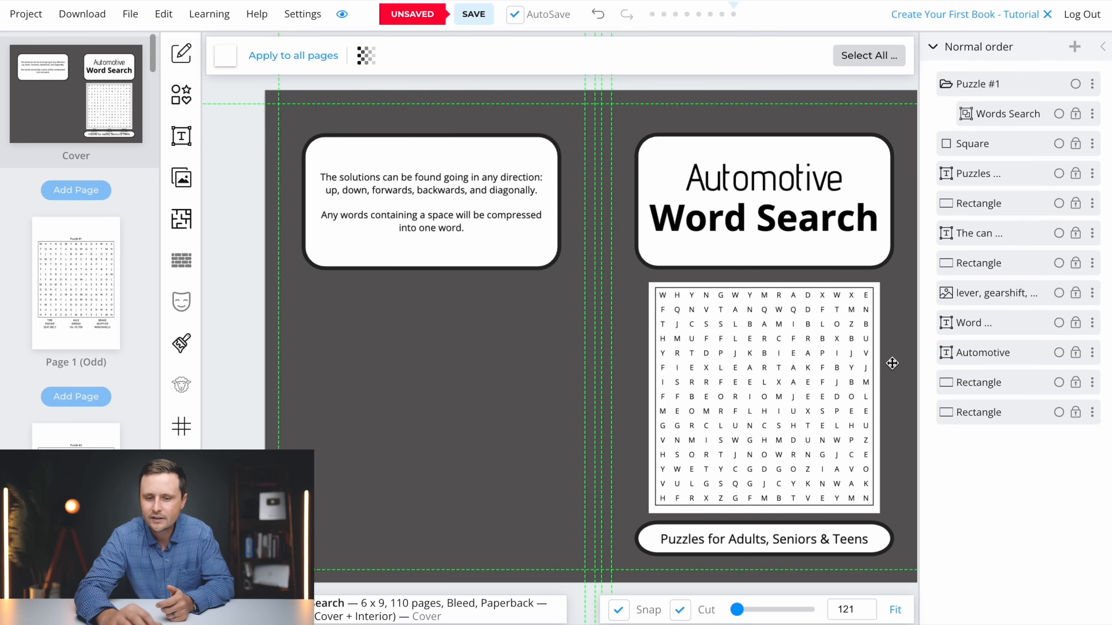
click(774, 386)
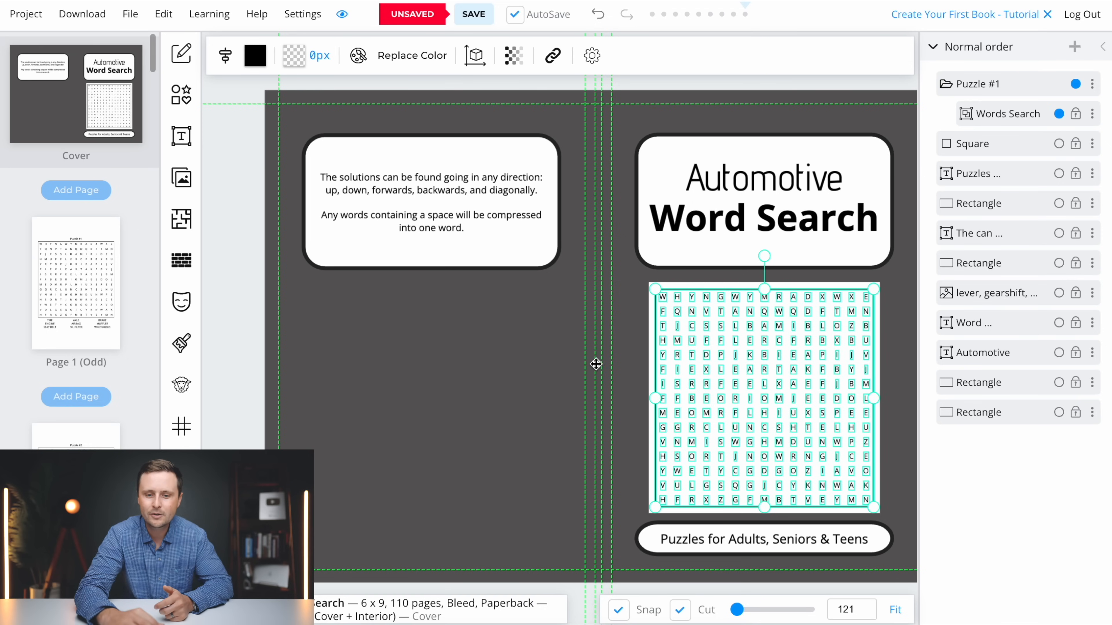
click(638, 379)
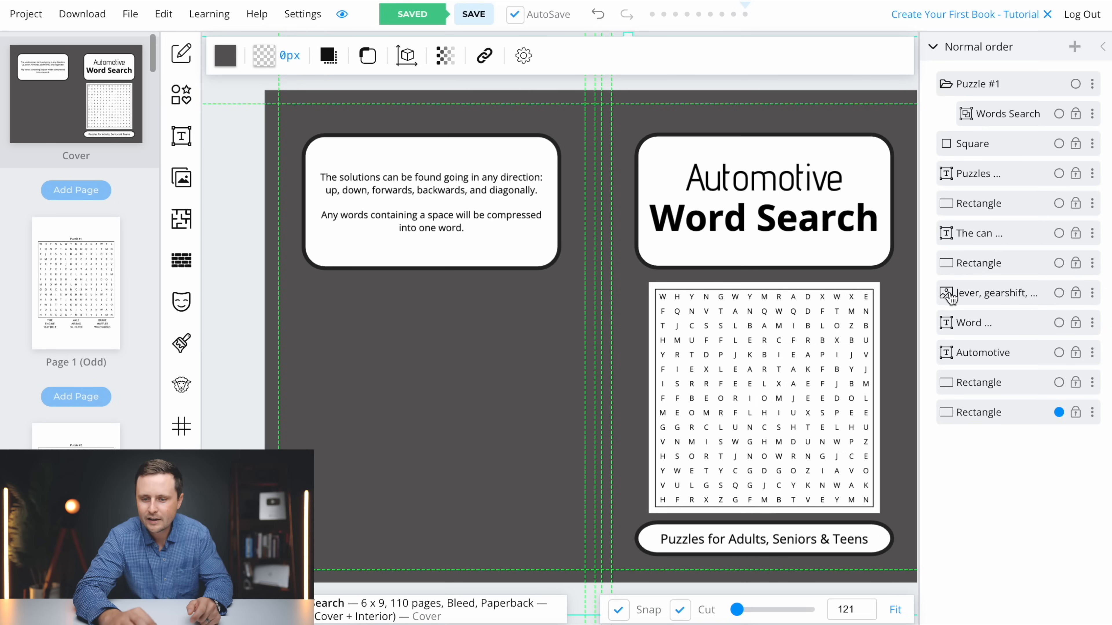
Bring the gear-shift image in front of all other layers, shrink it and center it over the lower part of the grid
drag(950, 301, 945, 70)
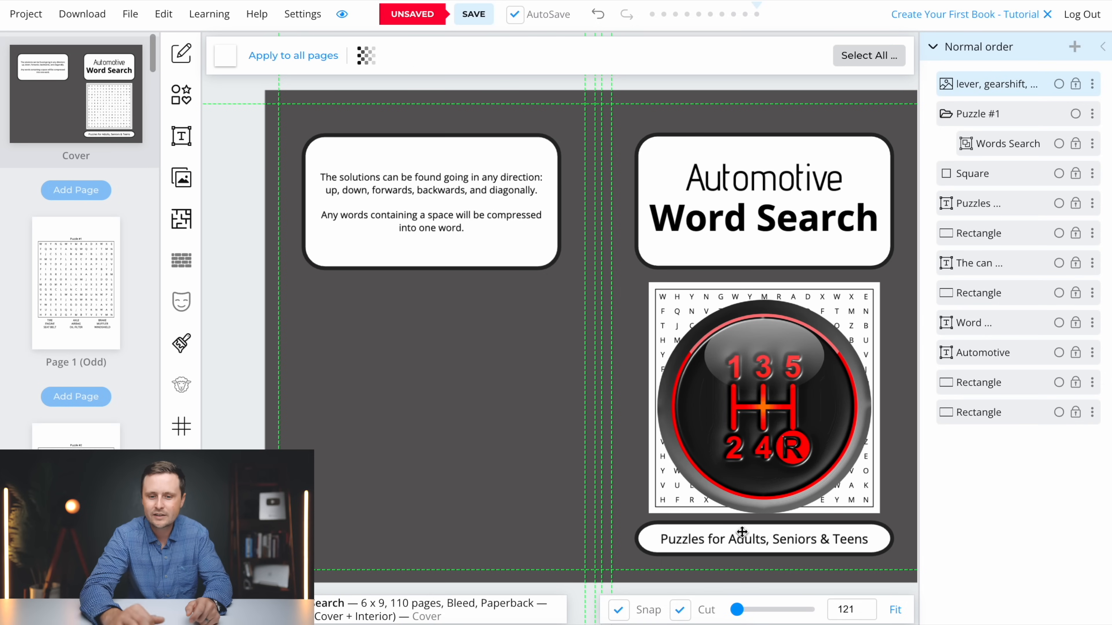
click(1102, 48)
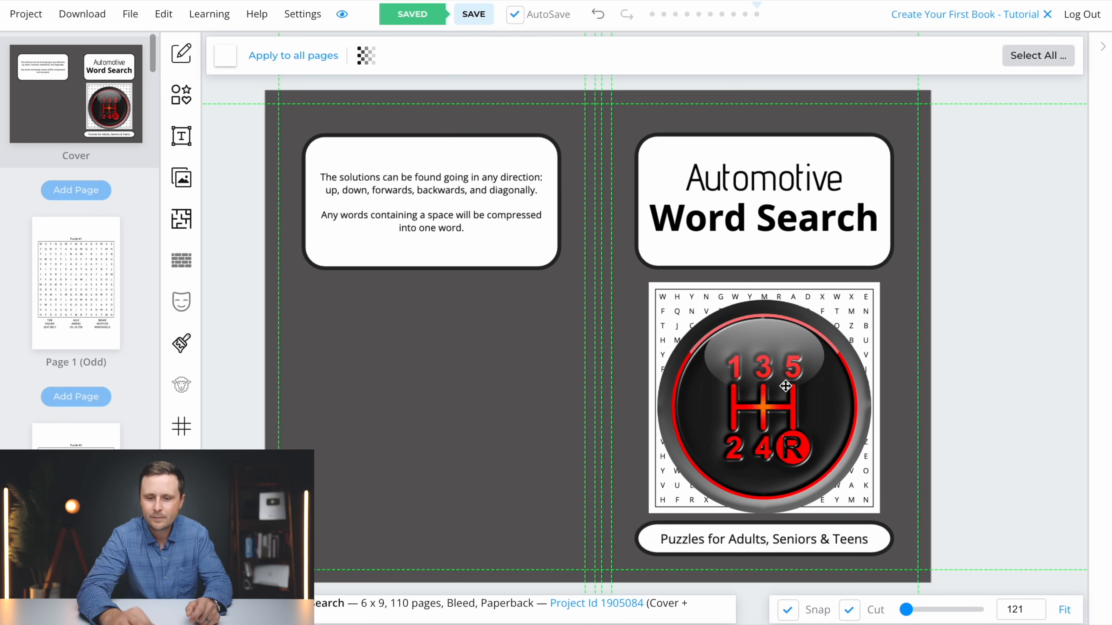
click(861, 311)
drag(871, 300, 841, 331)
drag(742, 437, 755, 431)
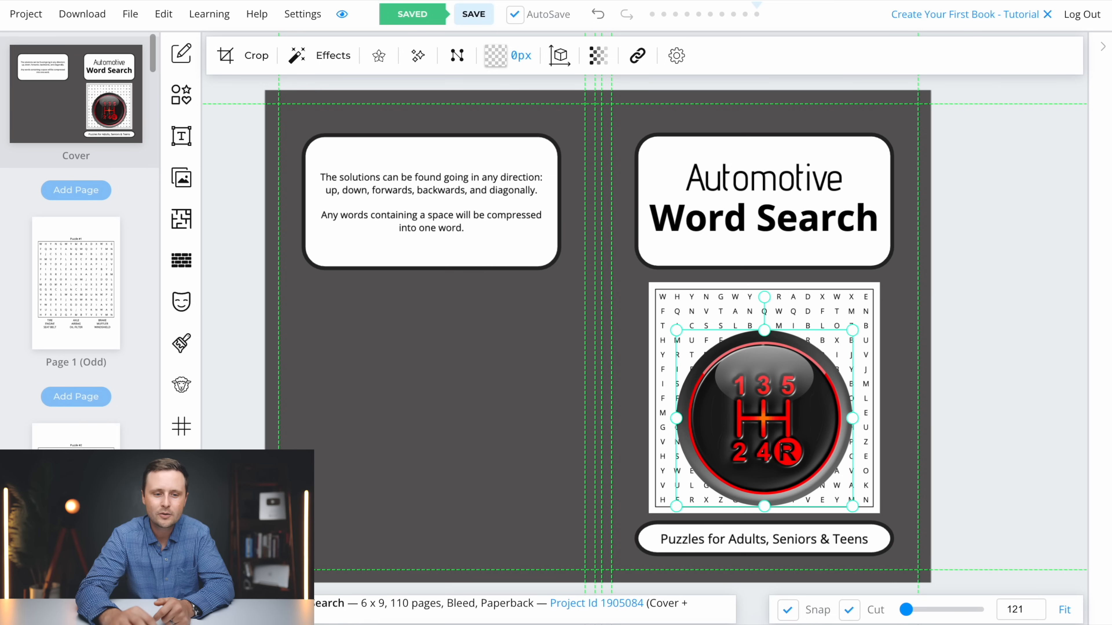
Add the "50+ PUZZLES" and "EASY TO READ" badges used on the Christmas Word Search cover to the grid's upper corners
click(181, 179)
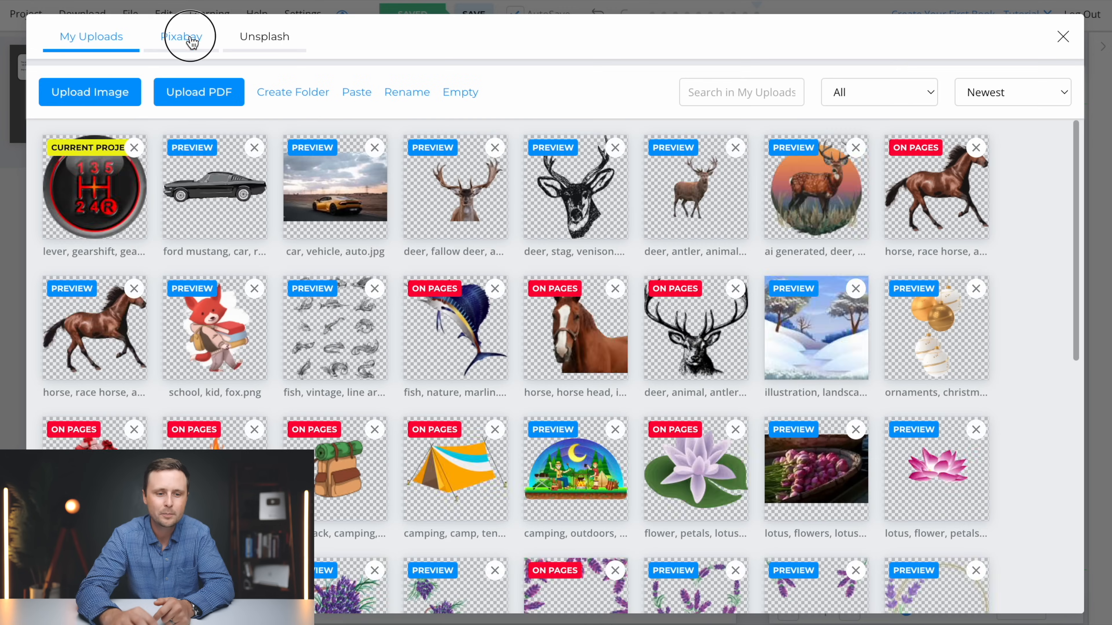
click(187, 36)
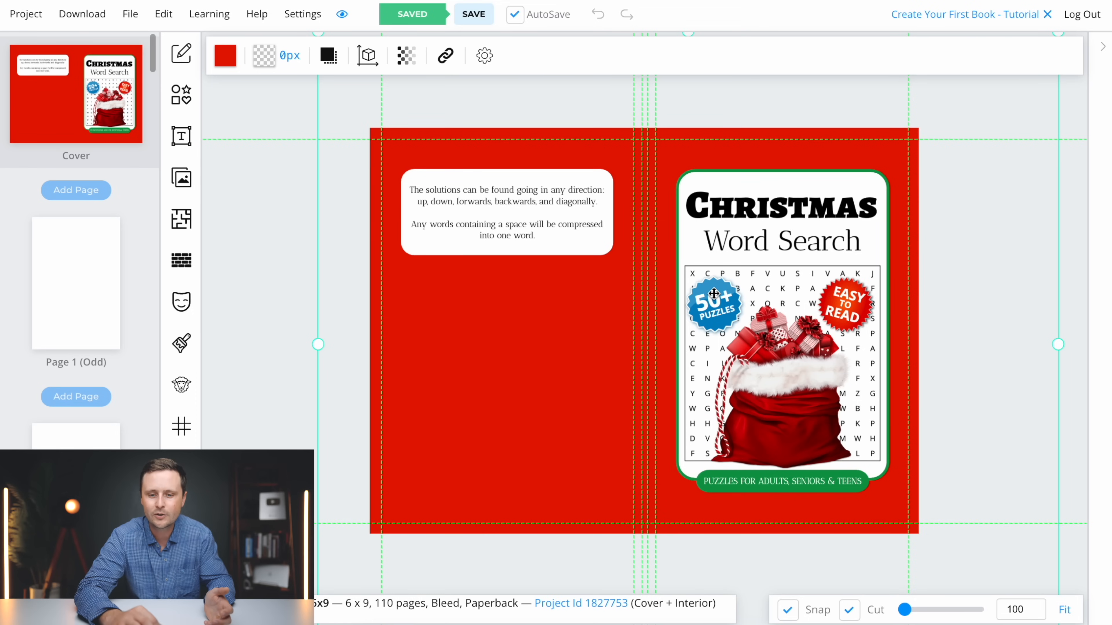
click(714, 294)
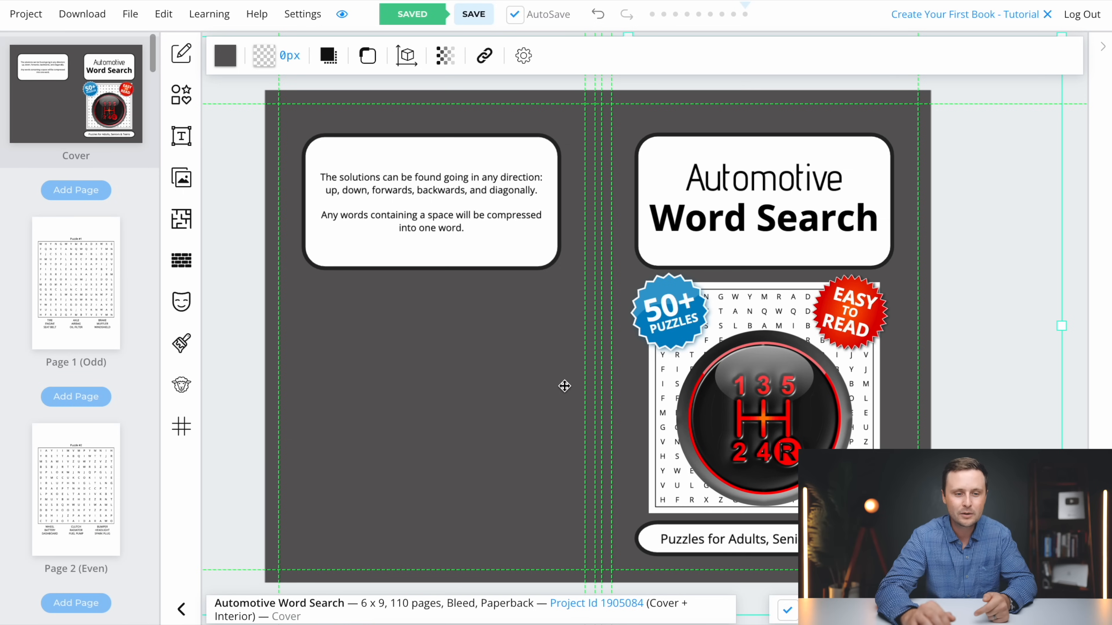
Download the current project as CMYK for printed books and save it in Downloads as "Automotive Word Search Complete"
click(79, 17)
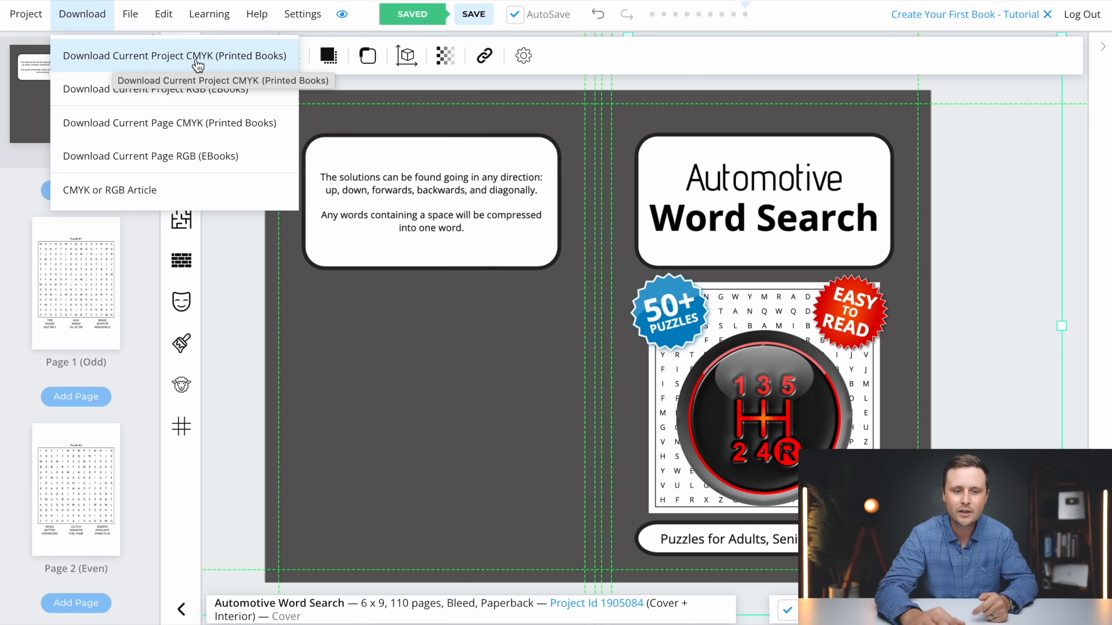
click(233, 64)
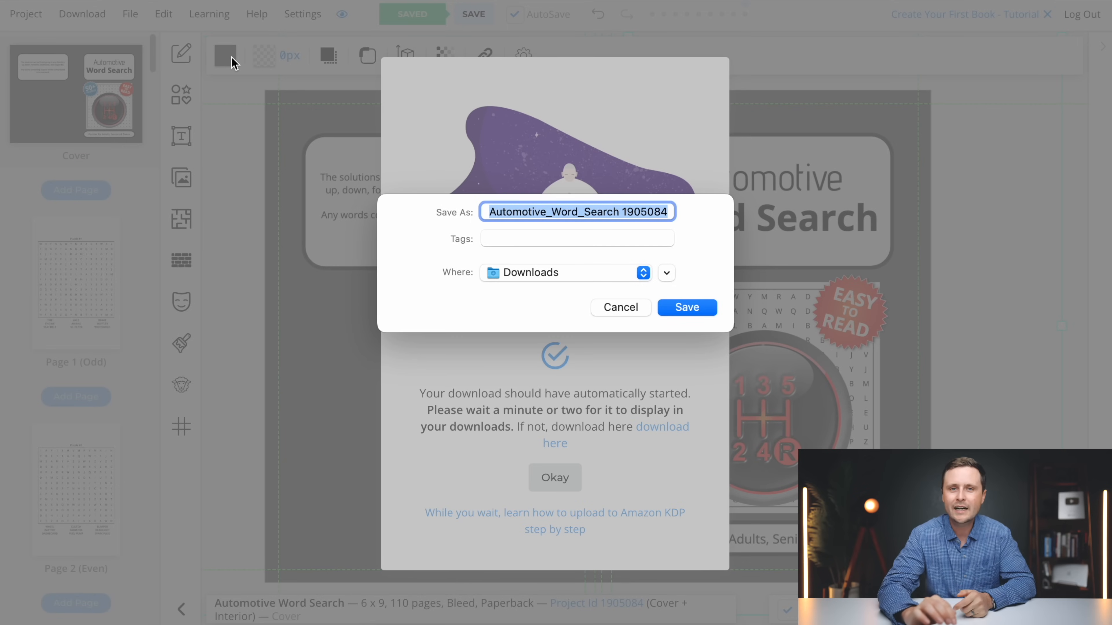
text(Automotive)
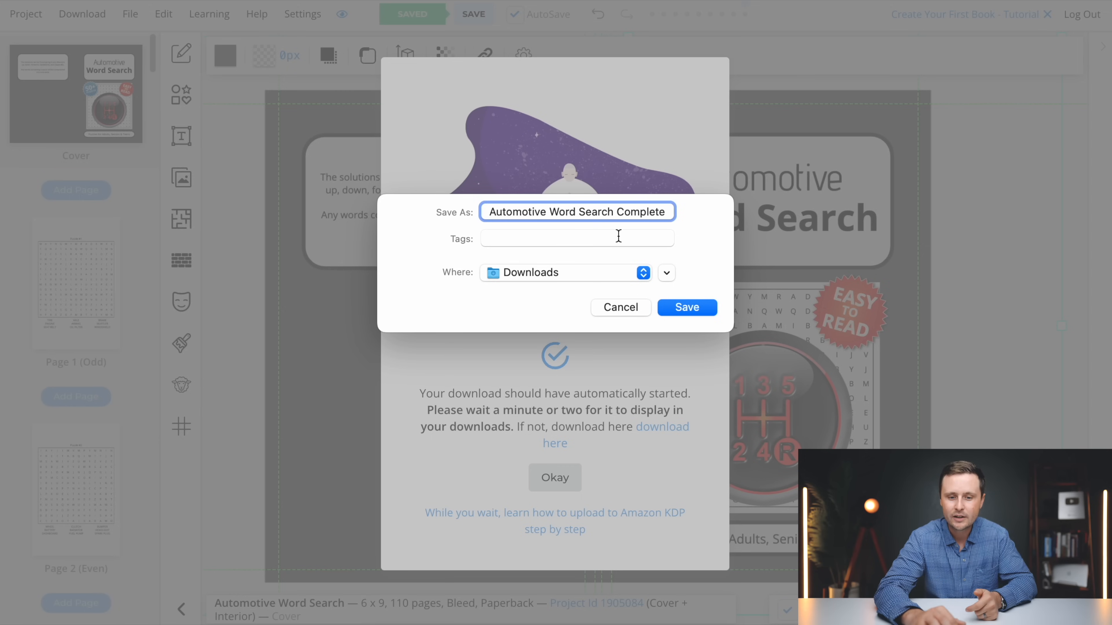
click(690, 308)
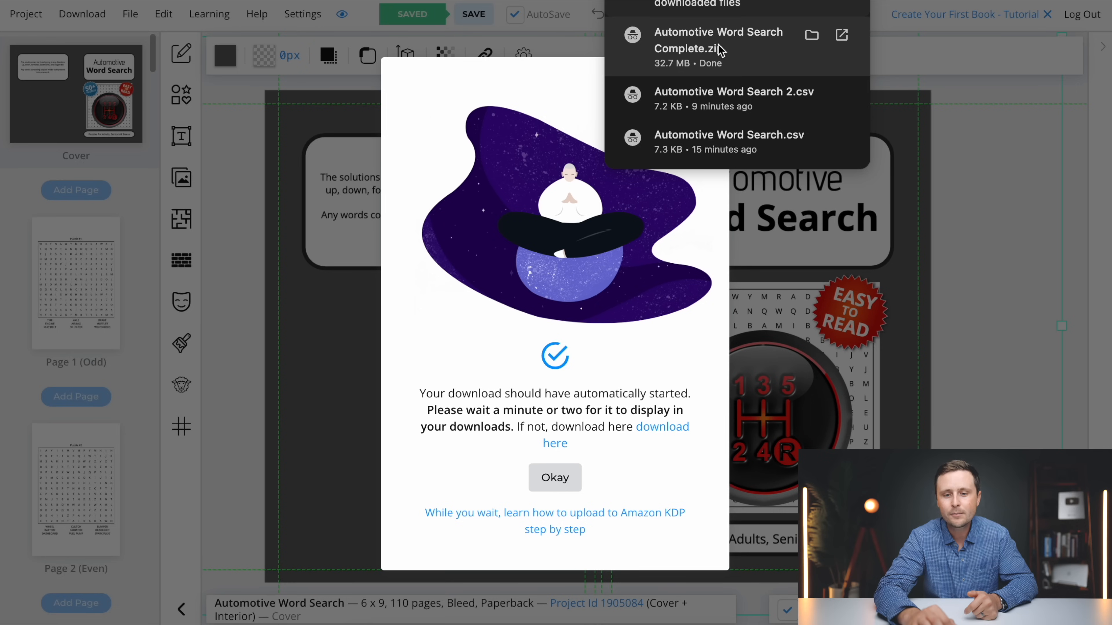
Extract the downloaded zip and examine the paperback cover and interior PDFs in the "Automotive Word Search Complete" folder
click(702, 53)
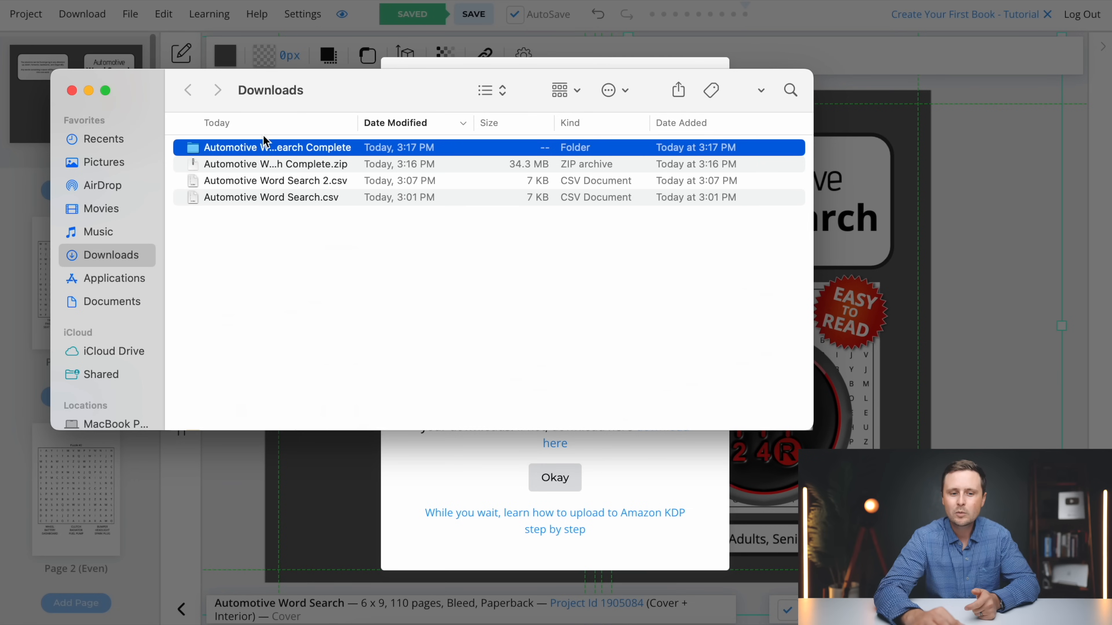
double_click(195, 154)
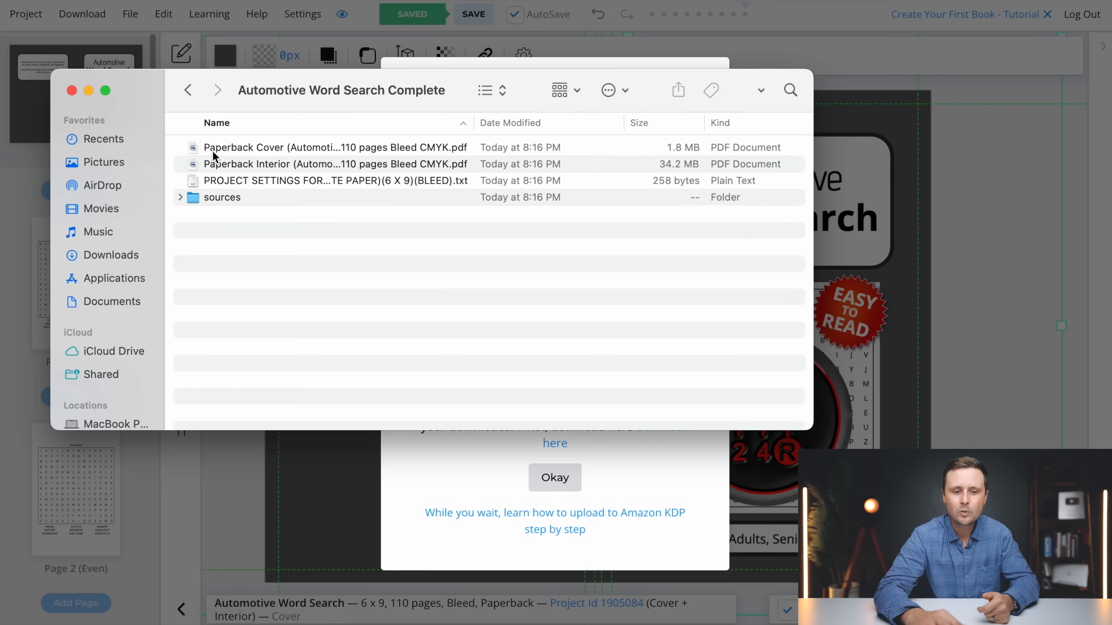
click(243, 148)
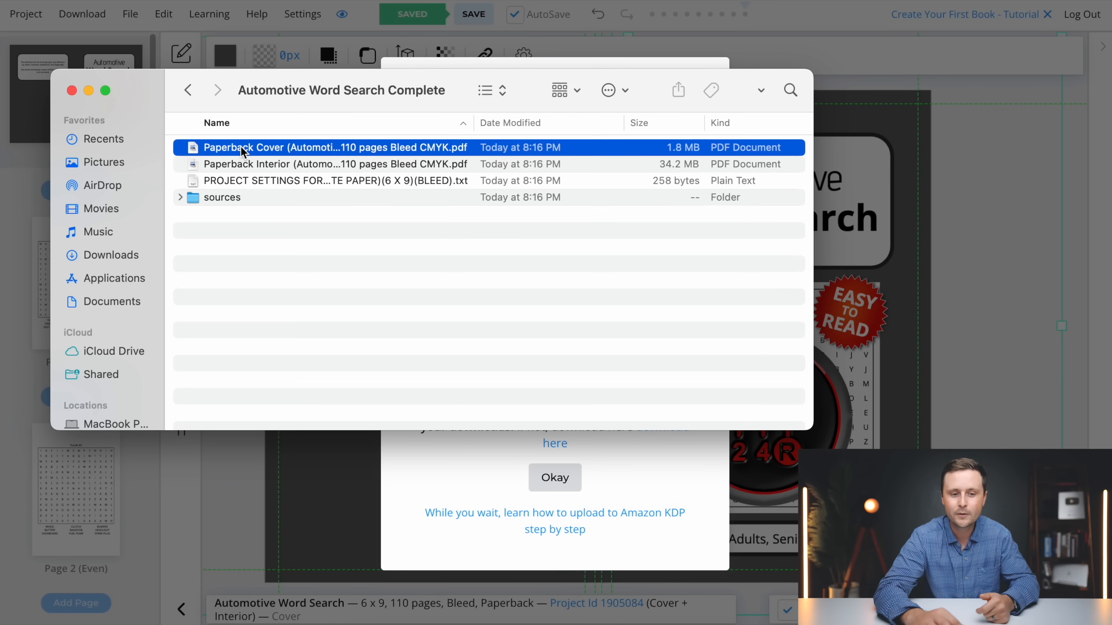
click(224, 168)
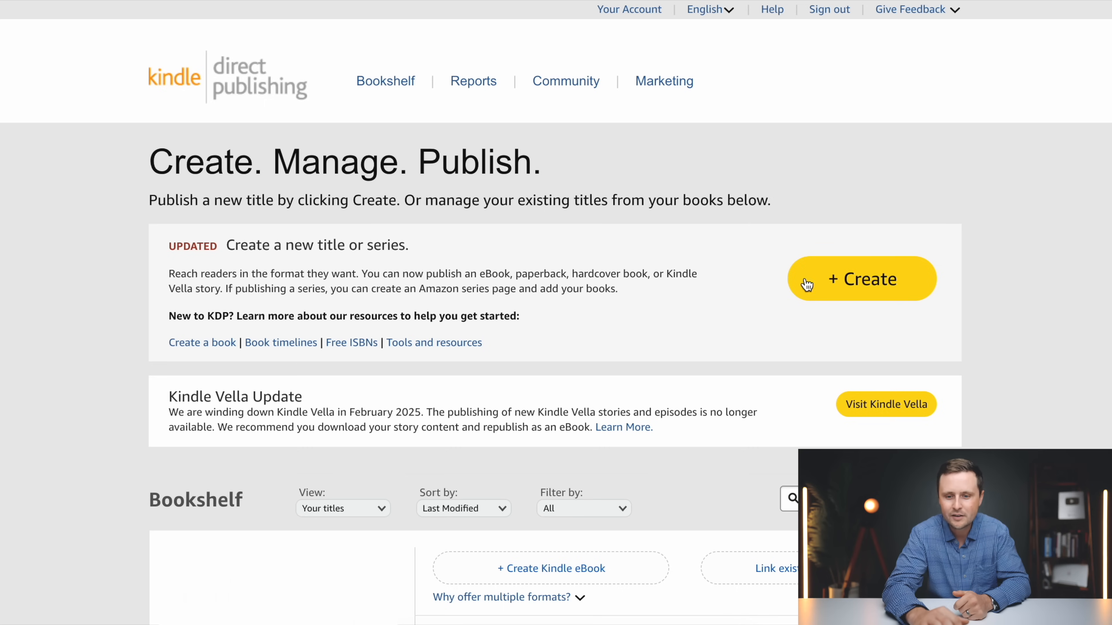
Switch to Kindle Direct Publishing and start creating a new paperback title
click(859, 279)
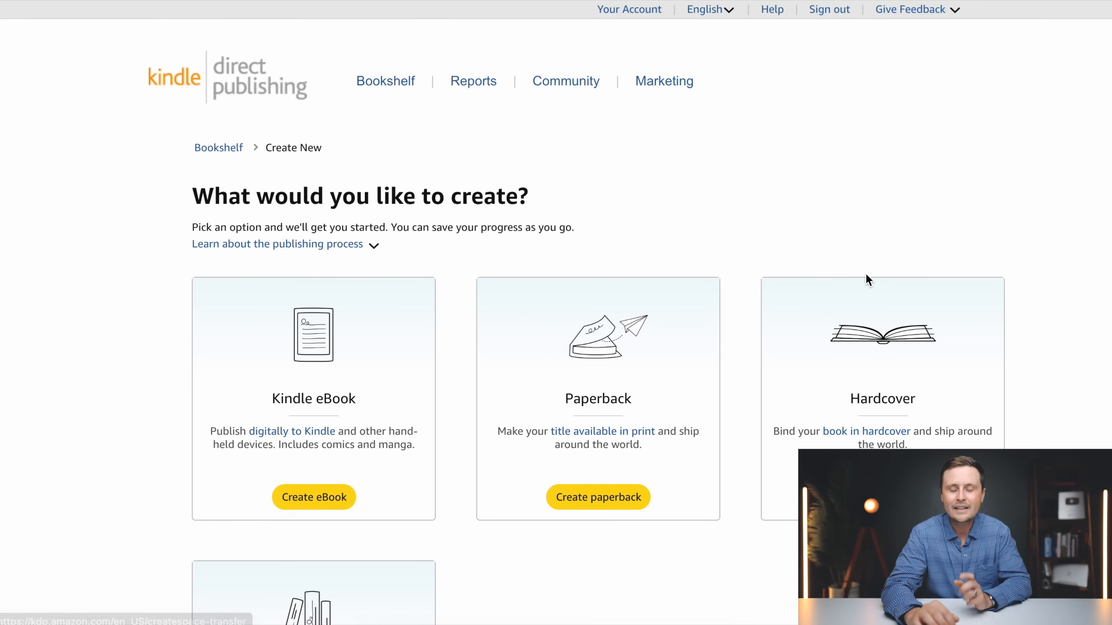
scroll(751, 346, down, 3)
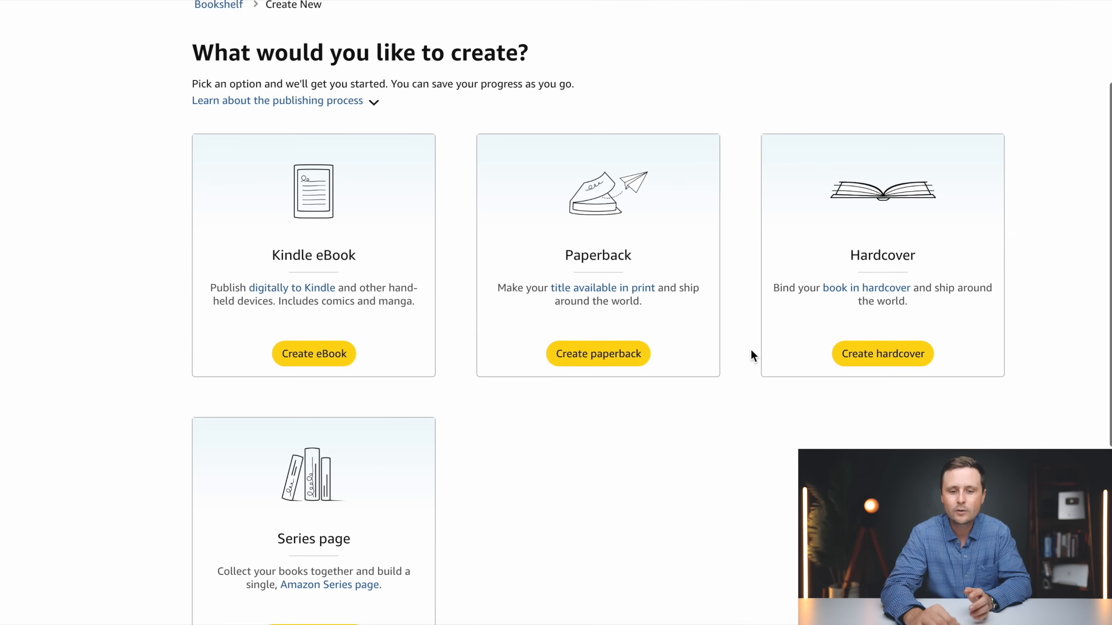
scroll(751, 355, down, 1)
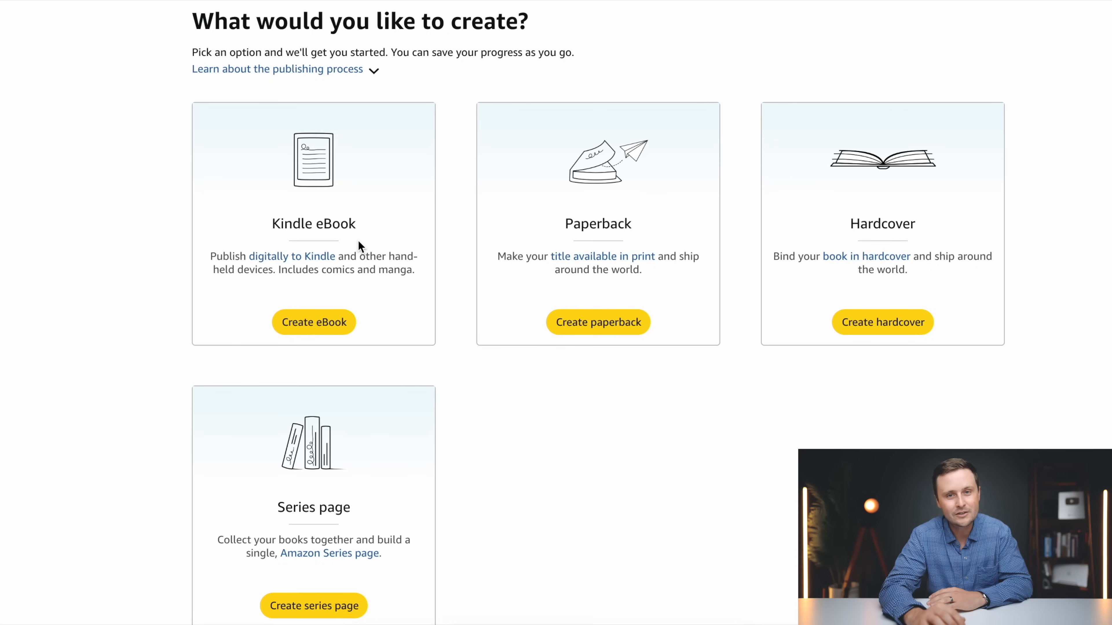
click(598, 325)
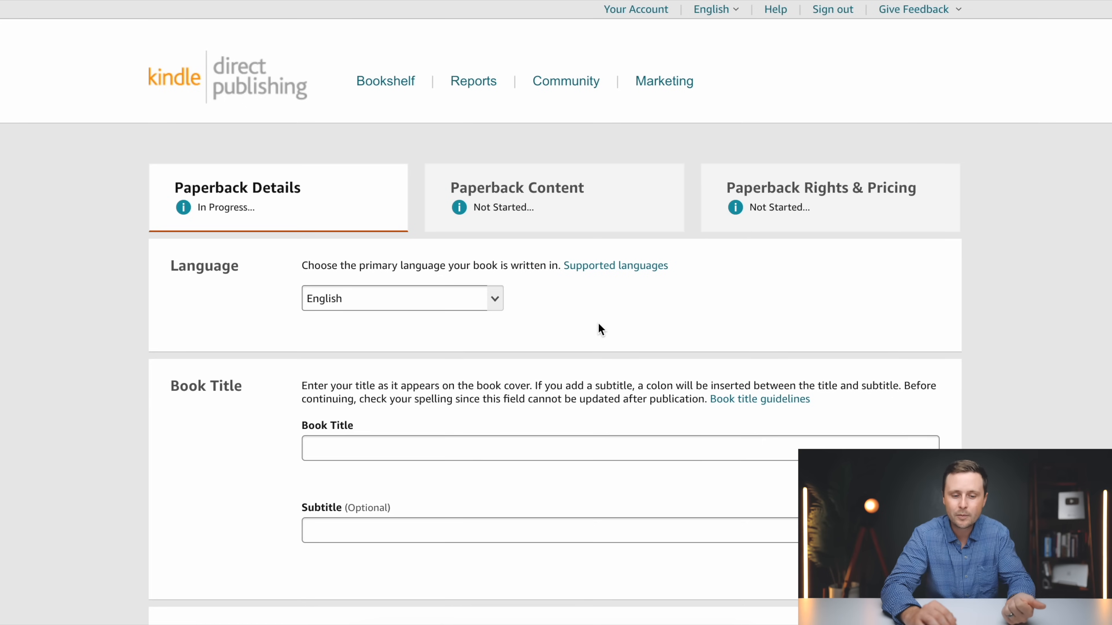
Enter "Automotive Word Search Puzzle Book" as the book title, using the prepared title template with its X placeholder replaced
scroll(599, 324, down, 3)
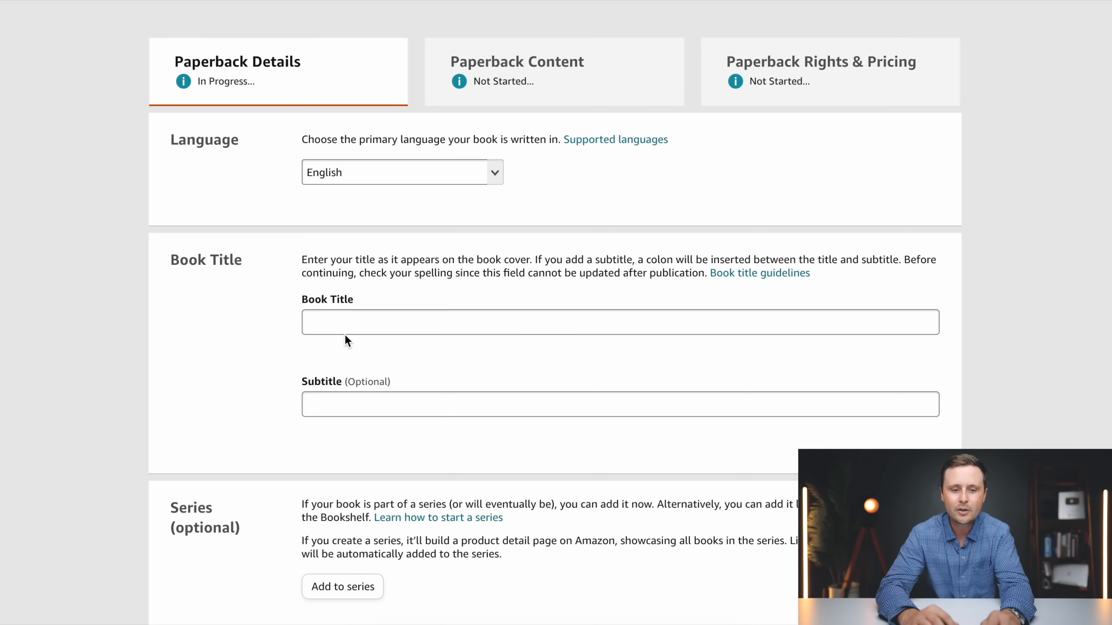
click(359, 324)
text(X Word Search Puzzle Book)
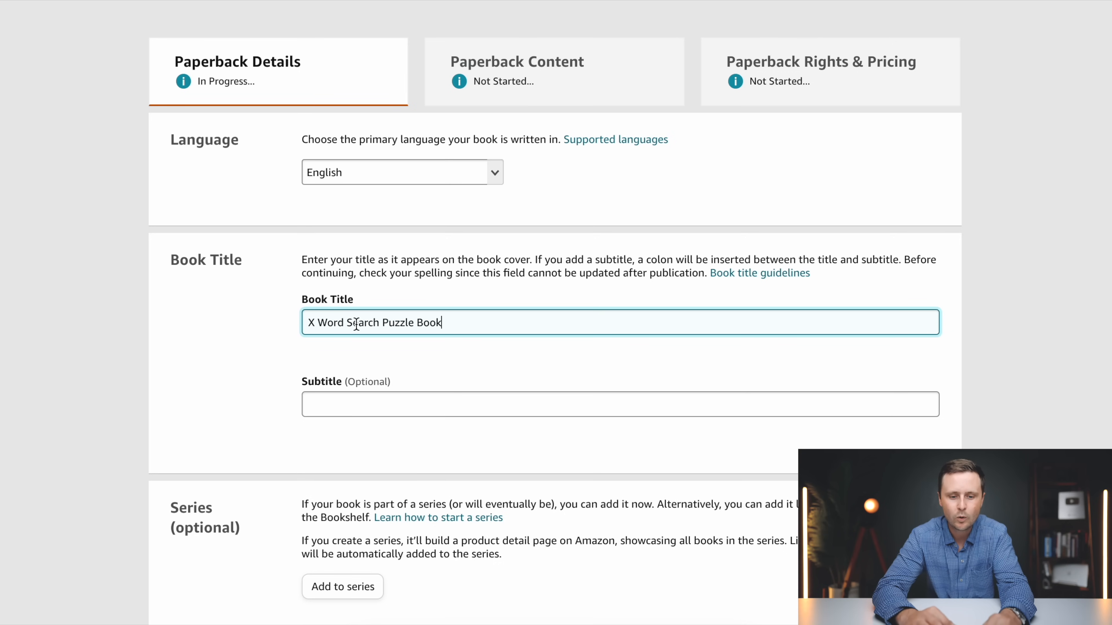
click(313, 324)
key(BackSpace)
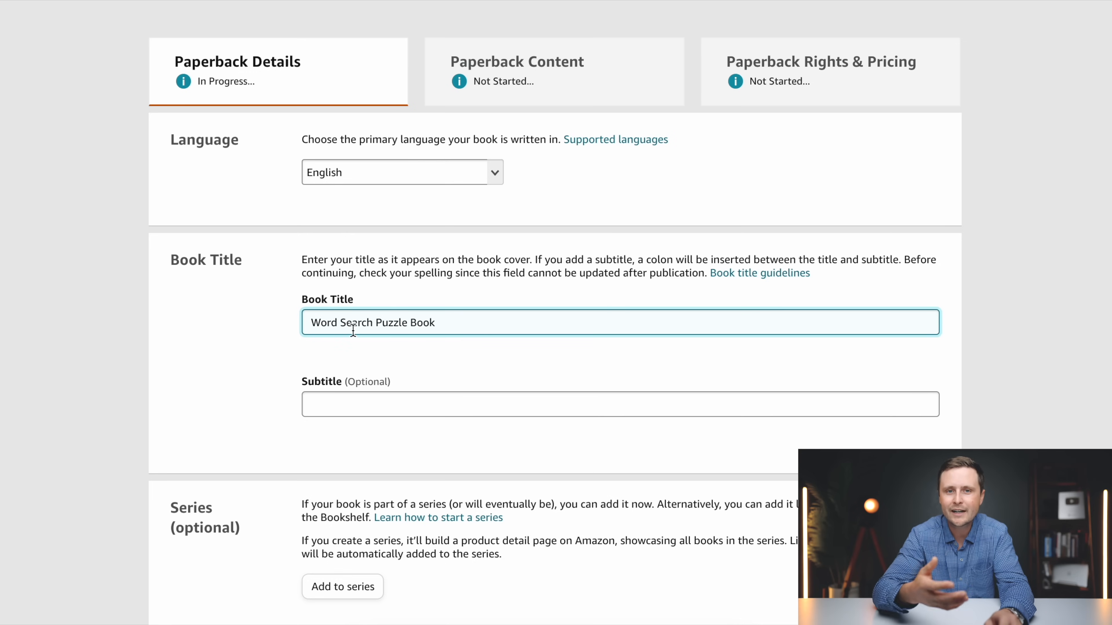
text(Automotive)
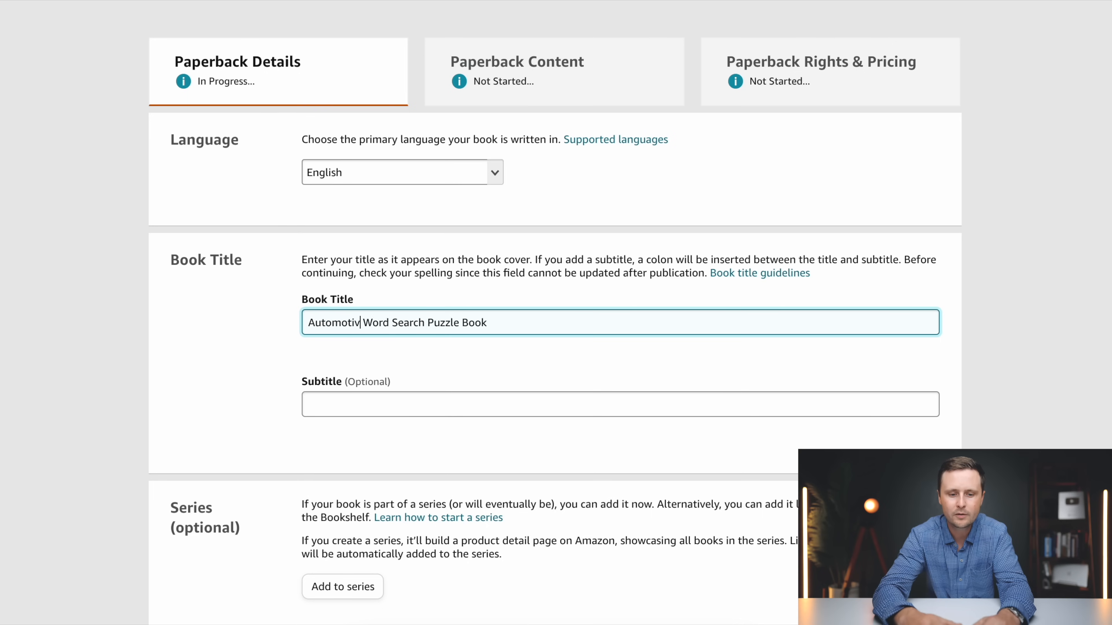
Paste the prepared subtitle template starting "Word Searches with Easy to Read Print about X, X, X and More" into the subtitle
click(340, 394)
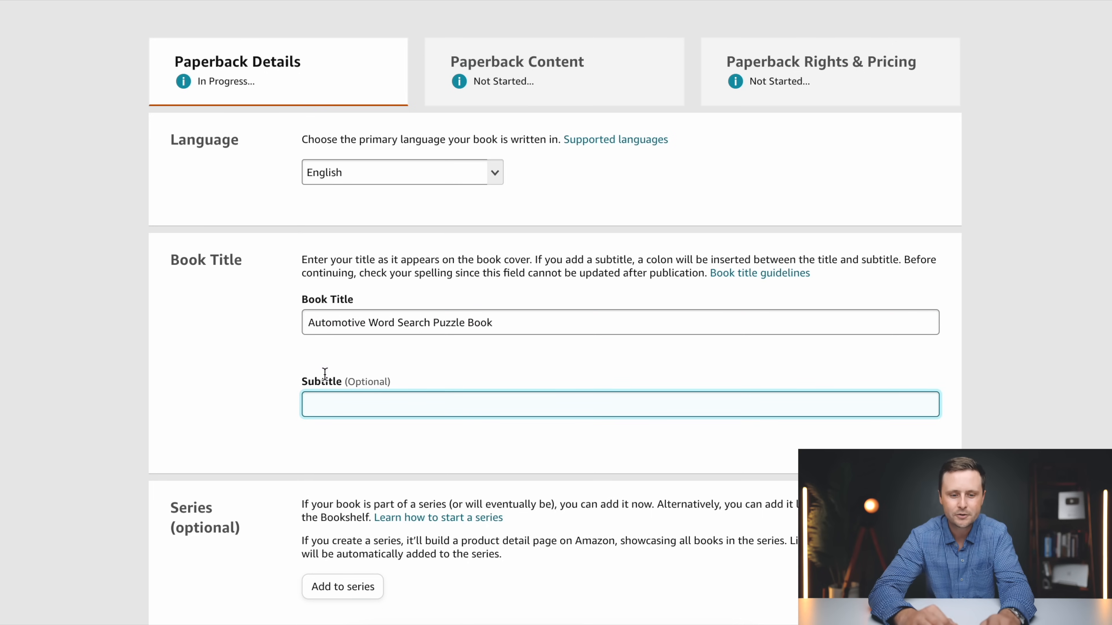
text(Word Searches with Easy to Read Print about X, X, X and More | 6x9 inches, 110 pages | 50+ Puzzles ... Gift for Vacations, Holidays and Free Time)
drag(445, 404, 266, 402)
click(400, 404)
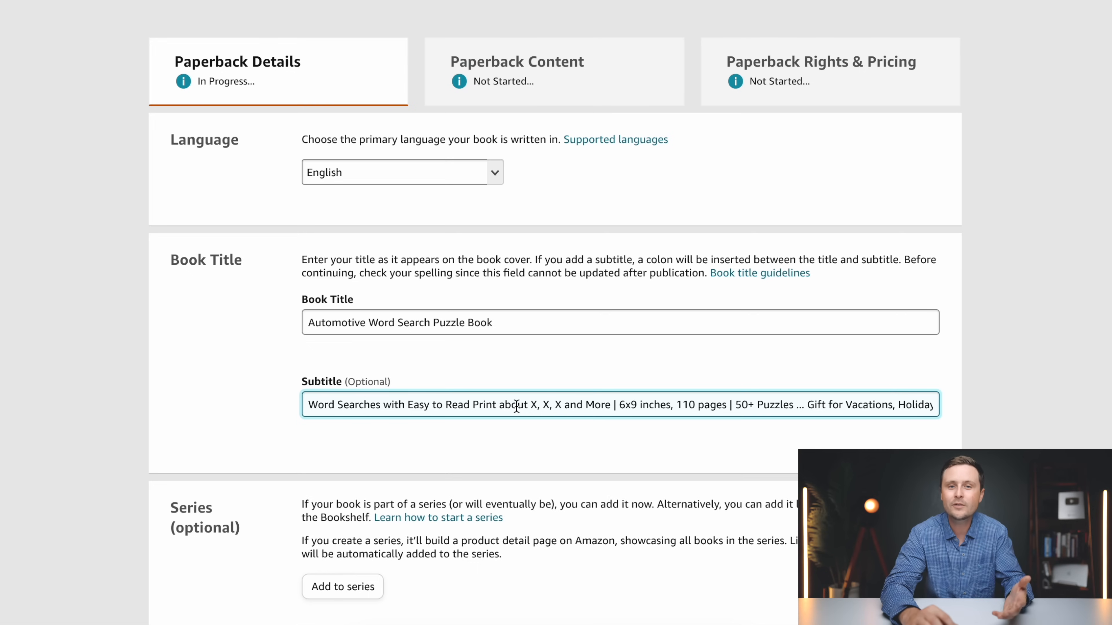
Replace the three X placeholders in the subtitle with "Automotive", "Cars" and "Mechanics"
click(535, 405)
key(BackSpace)
text(Automotive)
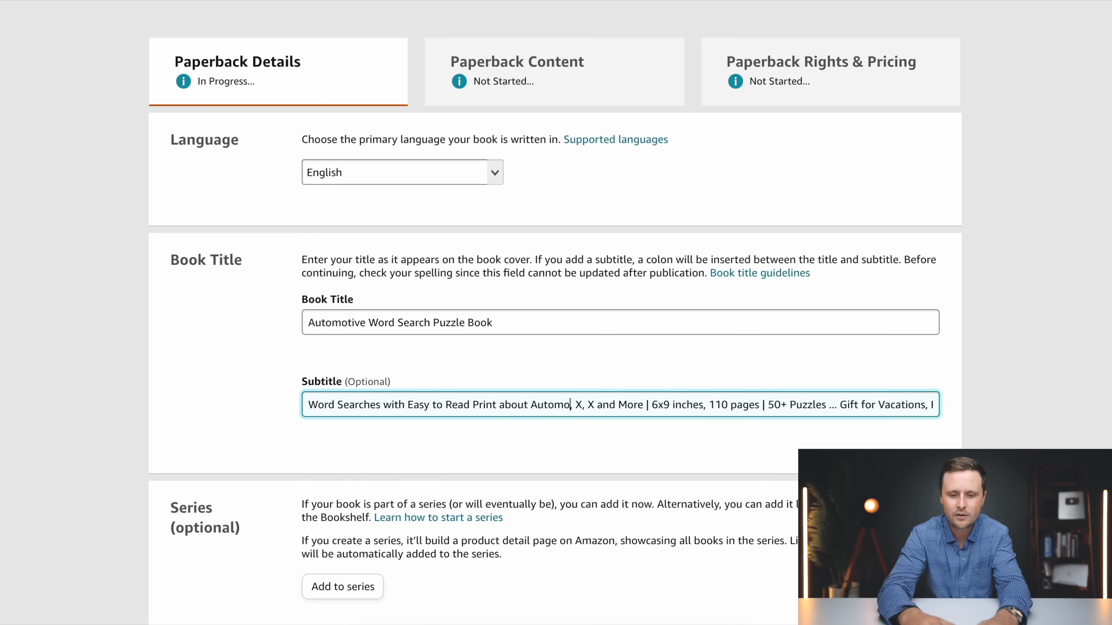
click(600, 405)
key(BackSpace)
text(Cars)
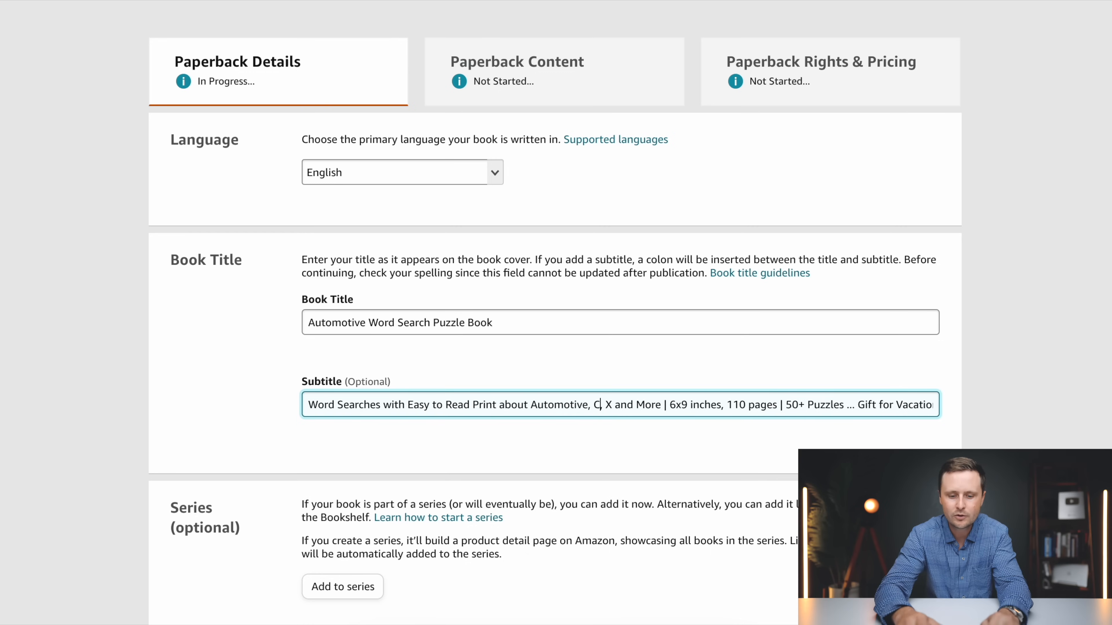
click(627, 405)
key(BackSpace)
text(Mechanics)
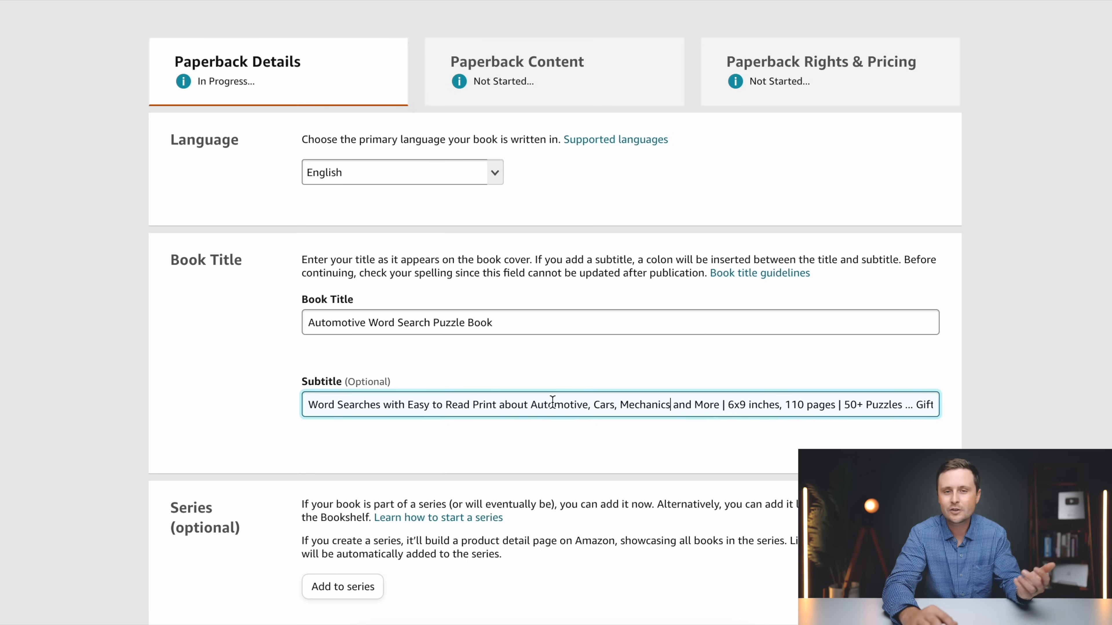
drag(930, 405, 456, 394)
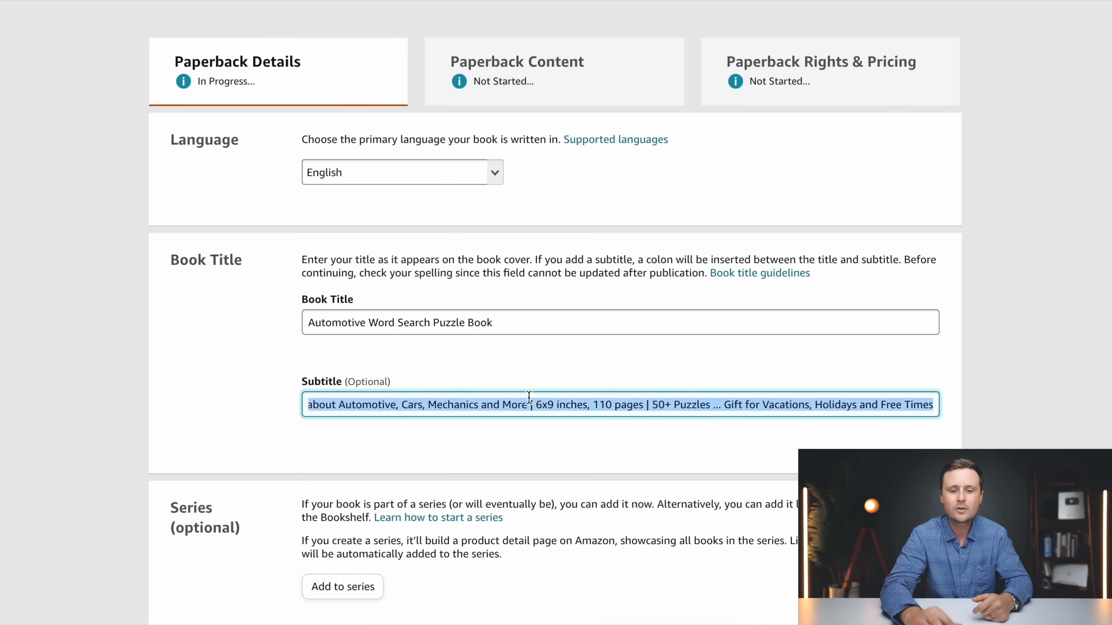
click(560, 396)
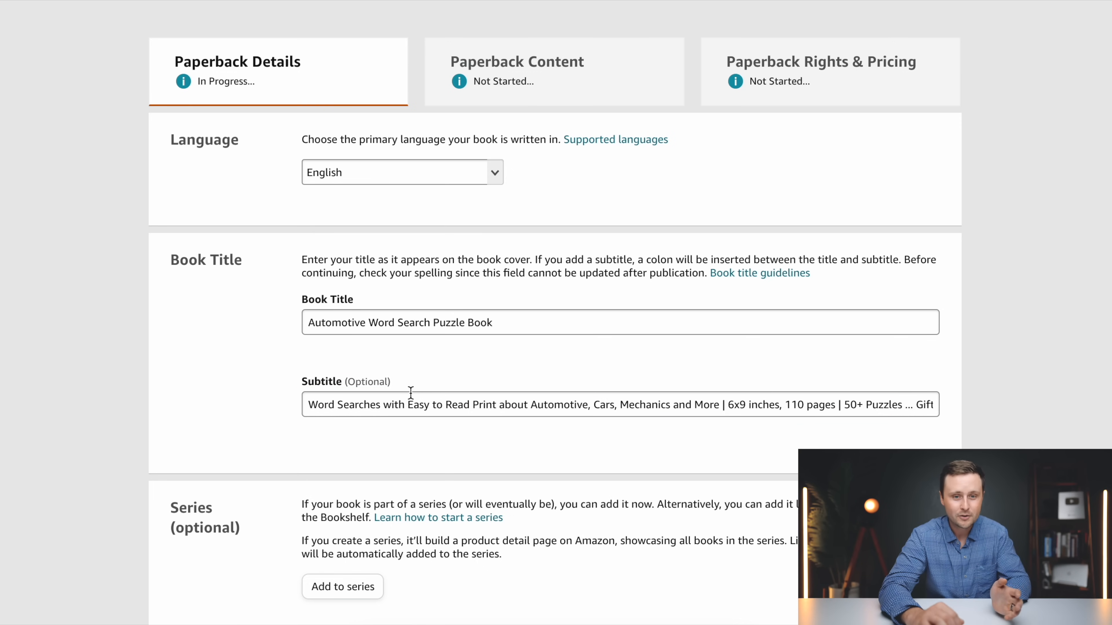
Enter the primary author's pen name with "GG" as first name and "Puzzle Books" as last name, leaving series and edition number blank
scroll(411, 392, down, 5)
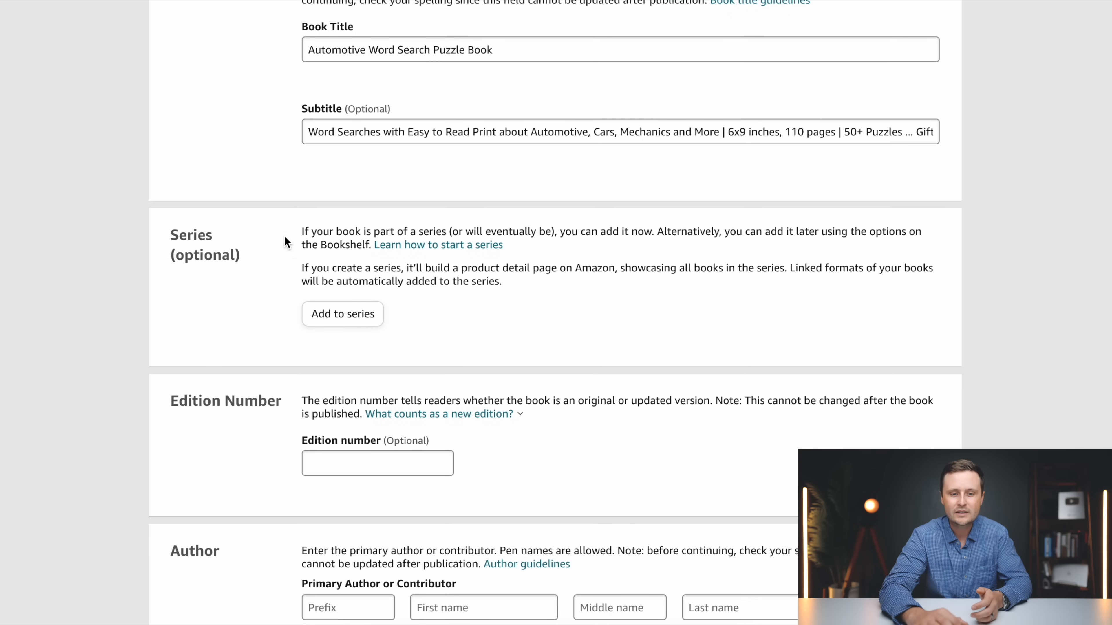
scroll(556, 327, down, 3)
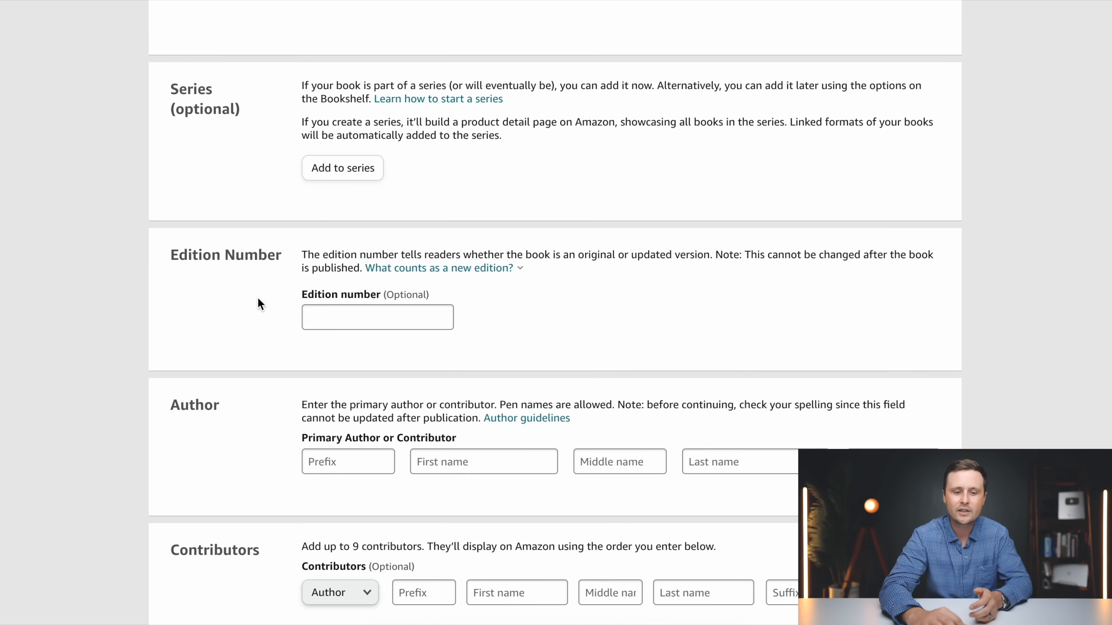
scroll(558, 267, down, 3)
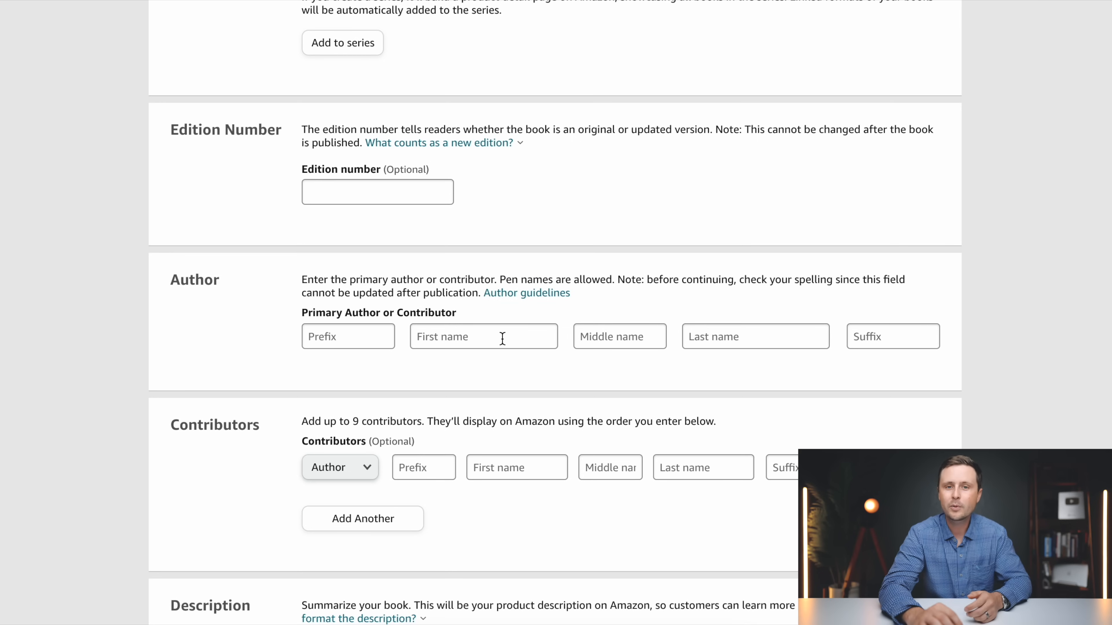
click(502, 338)
click(752, 340)
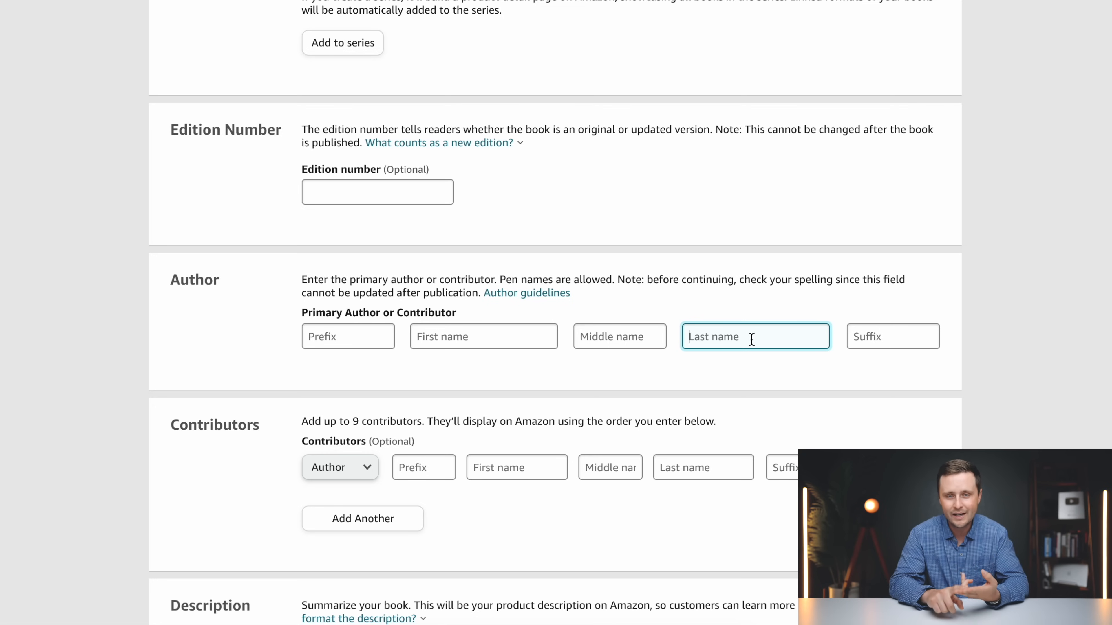
click(458, 342)
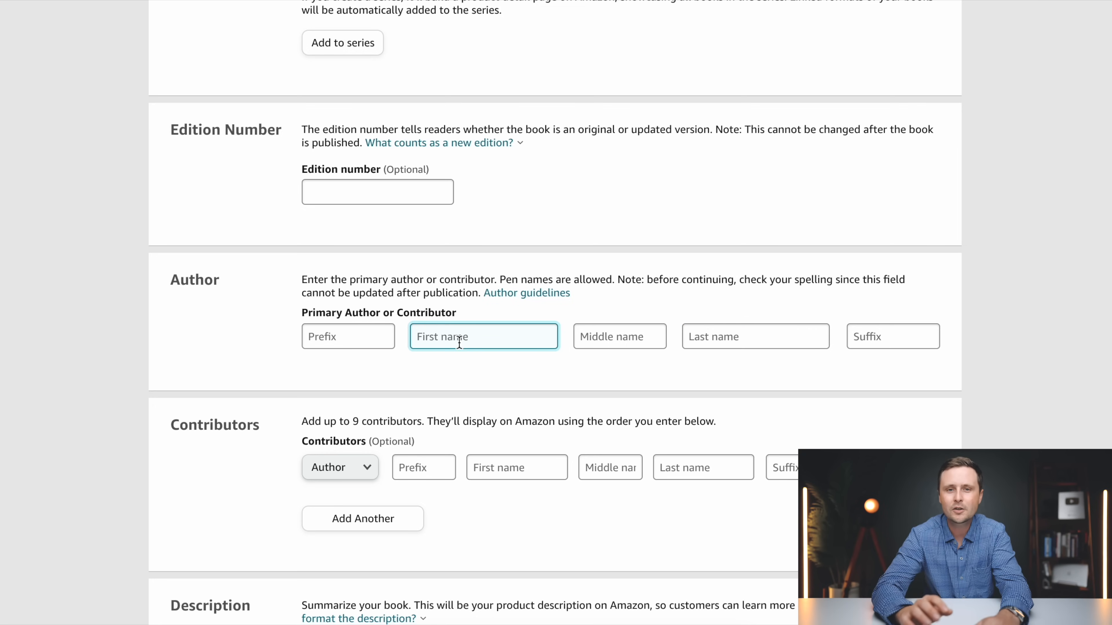
text(gg)
key(BackSpace)
key(BackSpace)
text(GG)
click(732, 343)
text(Pu)
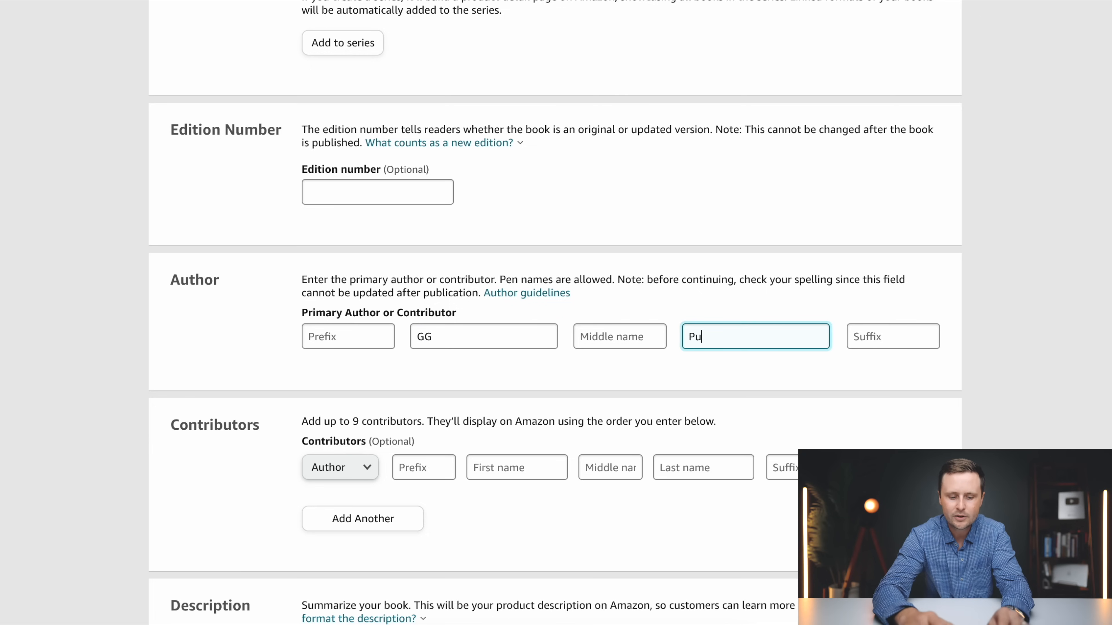
text(zzle Books)
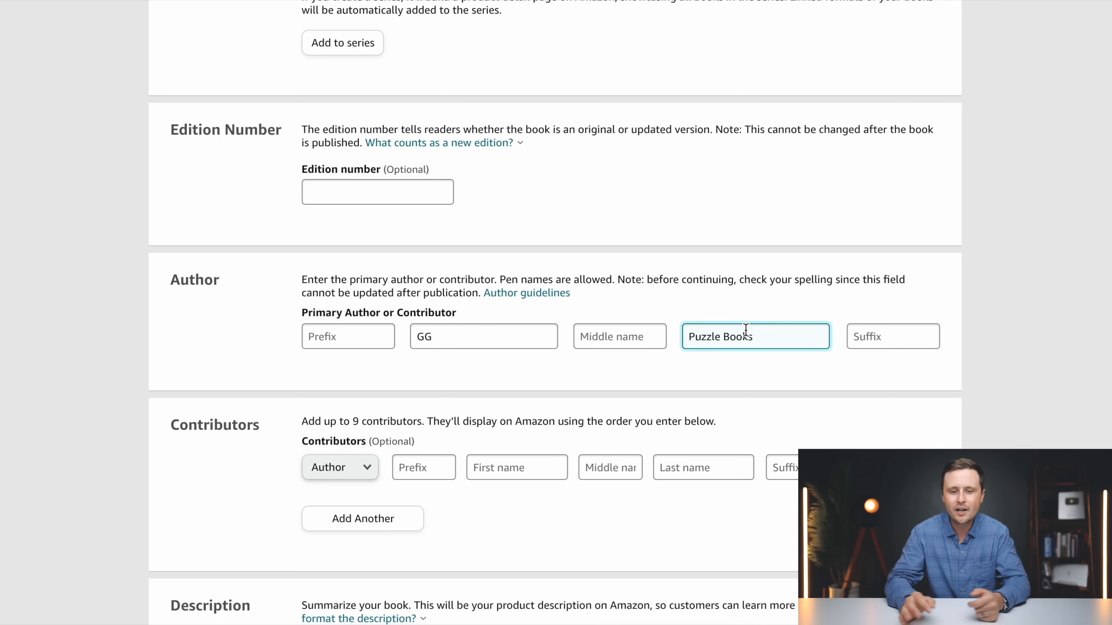
click(789, 366)
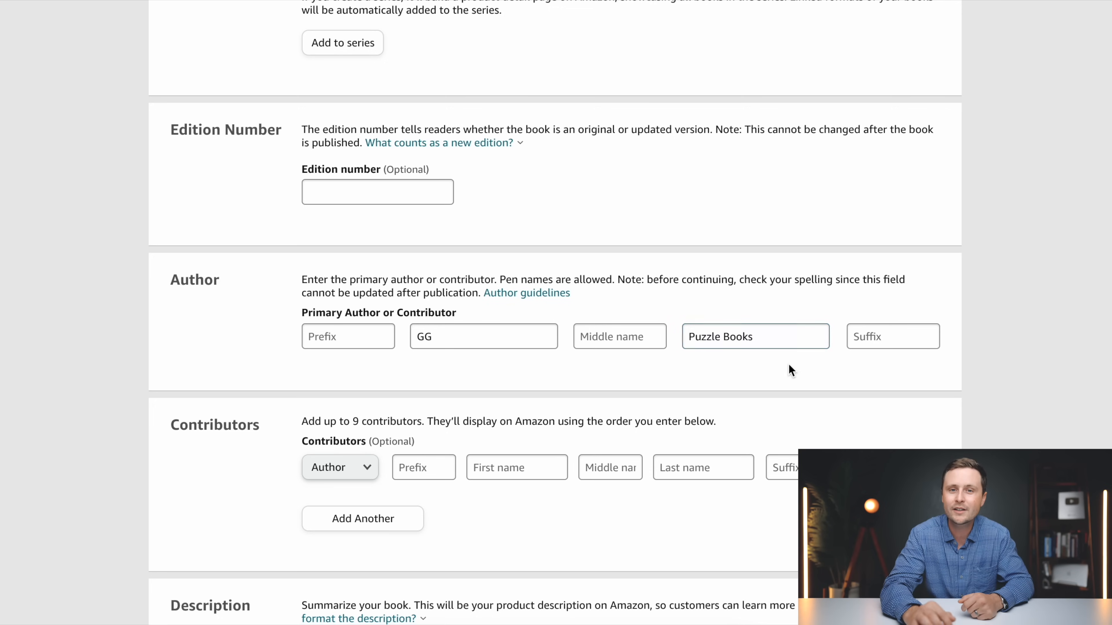
Switch to ChatGPT and paste the prepared book-description prompt with the Christmas word search example into a new chat
scroll(789, 364, down, 4)
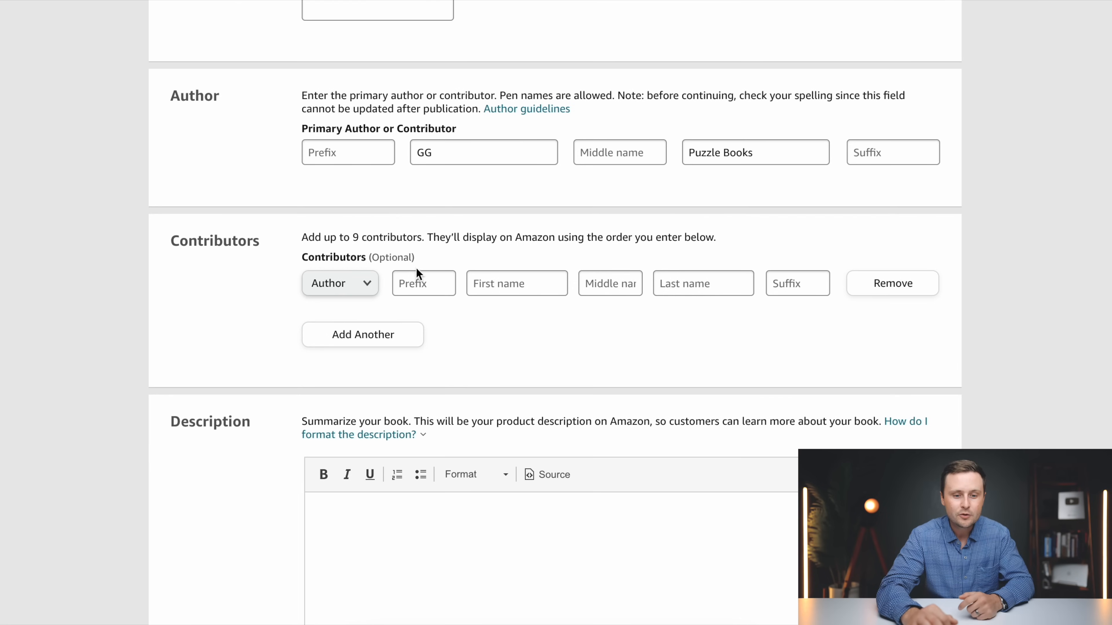
scroll(268, 323, down, 4)
click(457, 308)
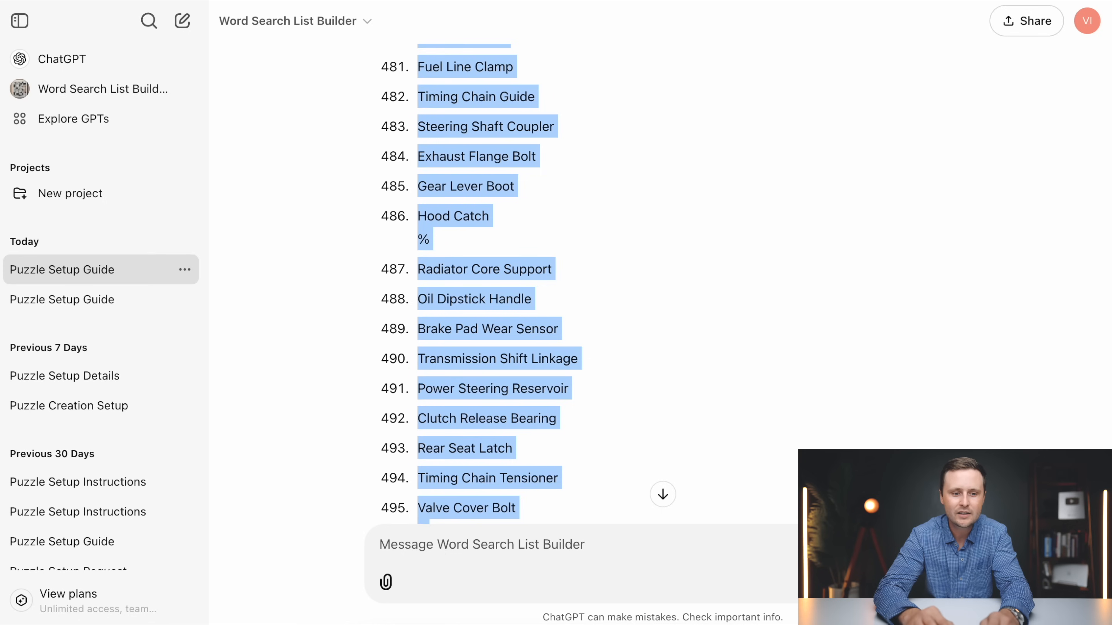
click(181, 22)
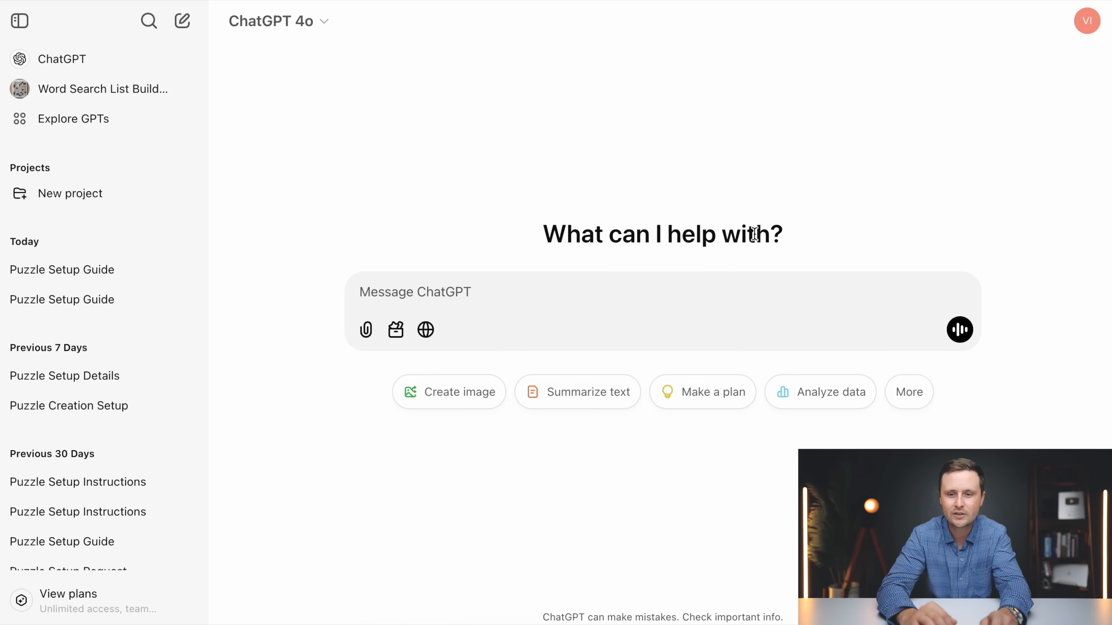
key(super+v)
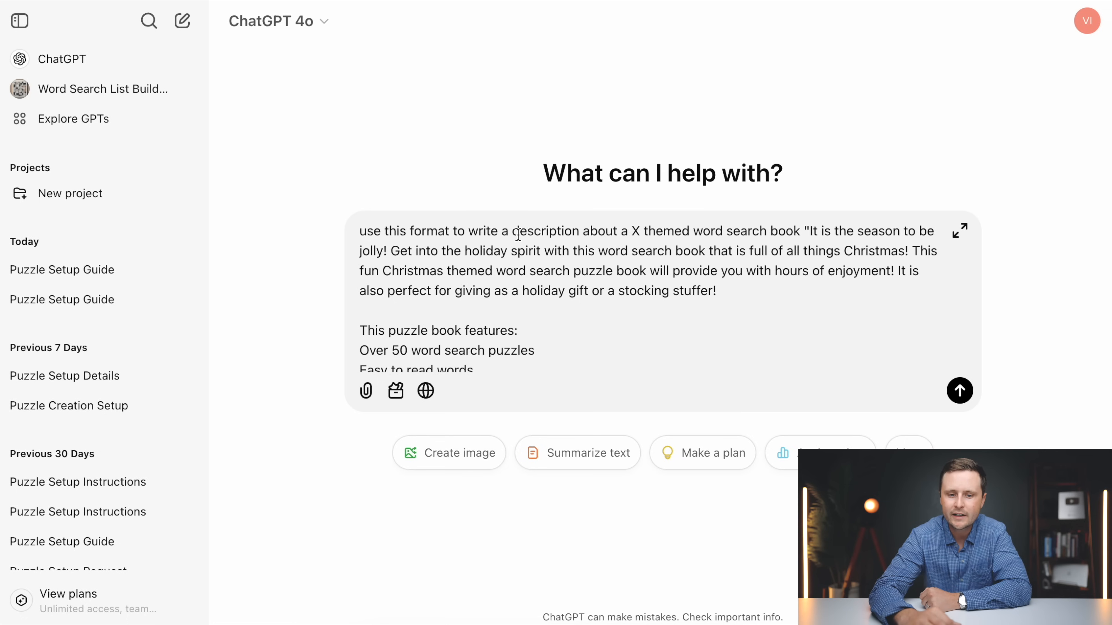
Replace the X placeholder in the prompt with "automotive", check the rest of the example text and submit it
click(640, 231)
key(BackSpace)
text(automotiv)
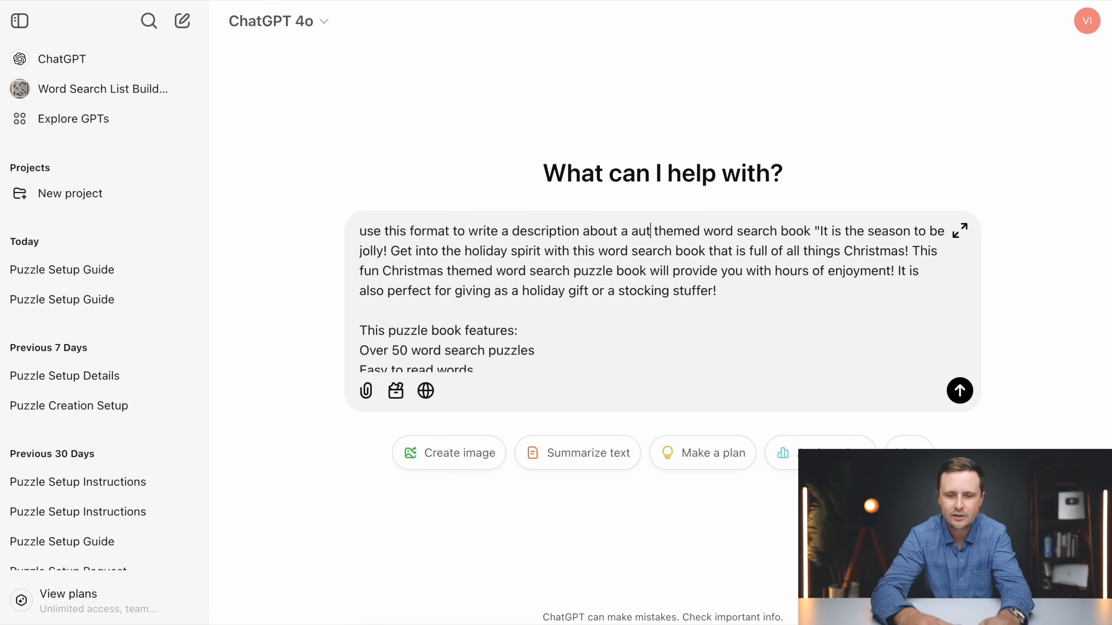
text(e)
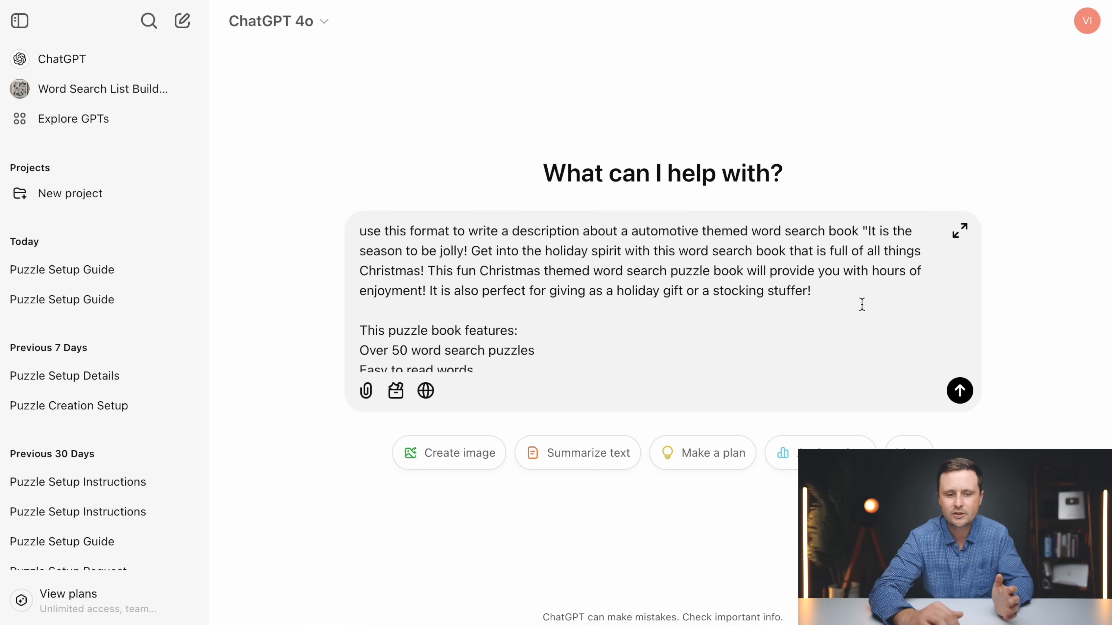
scroll(862, 305, down, 3)
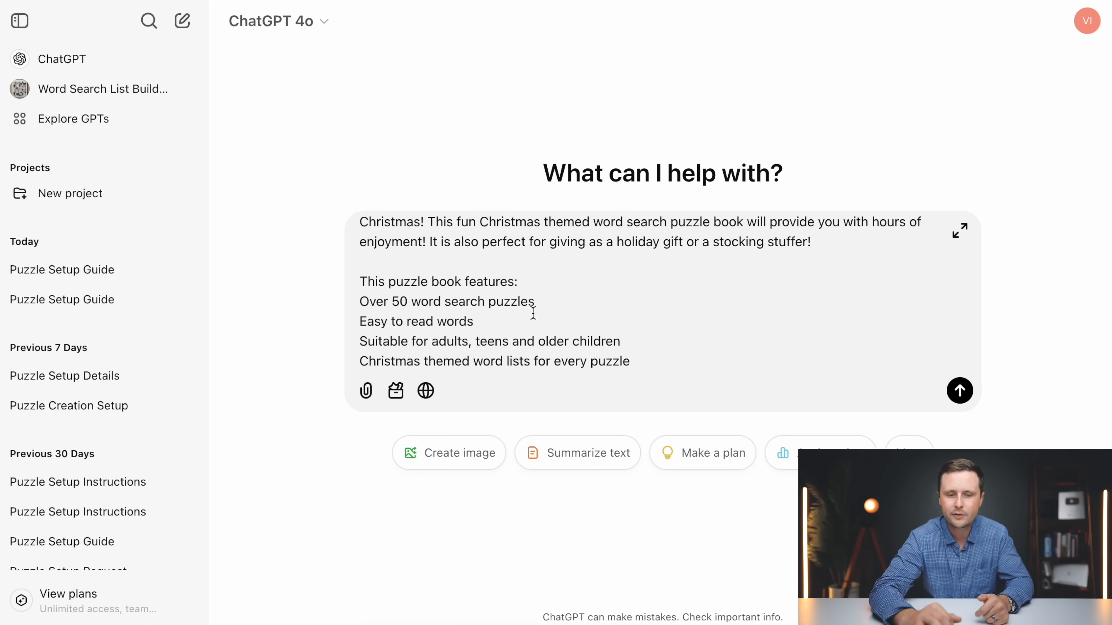
scroll(530, 311, down, 2)
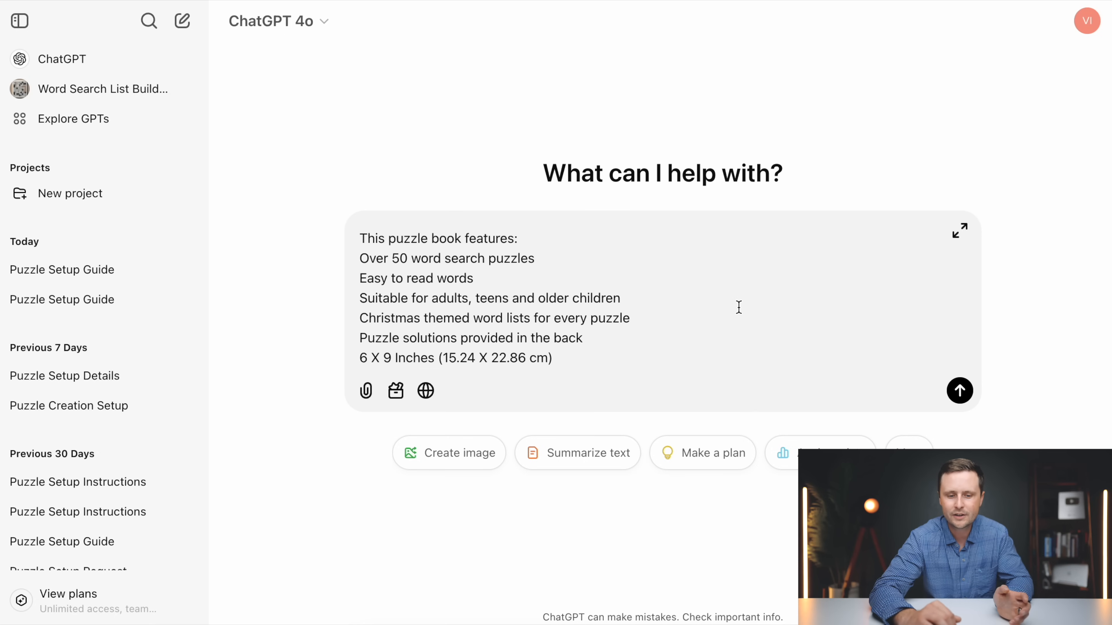
scroll(738, 307, down, 3)
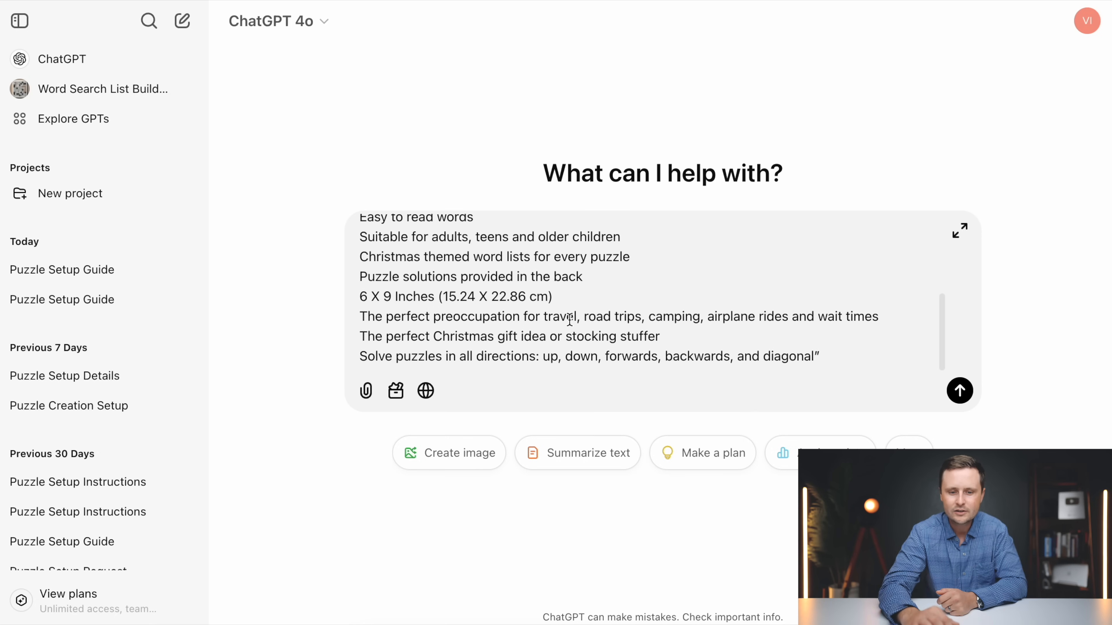
key(Return)
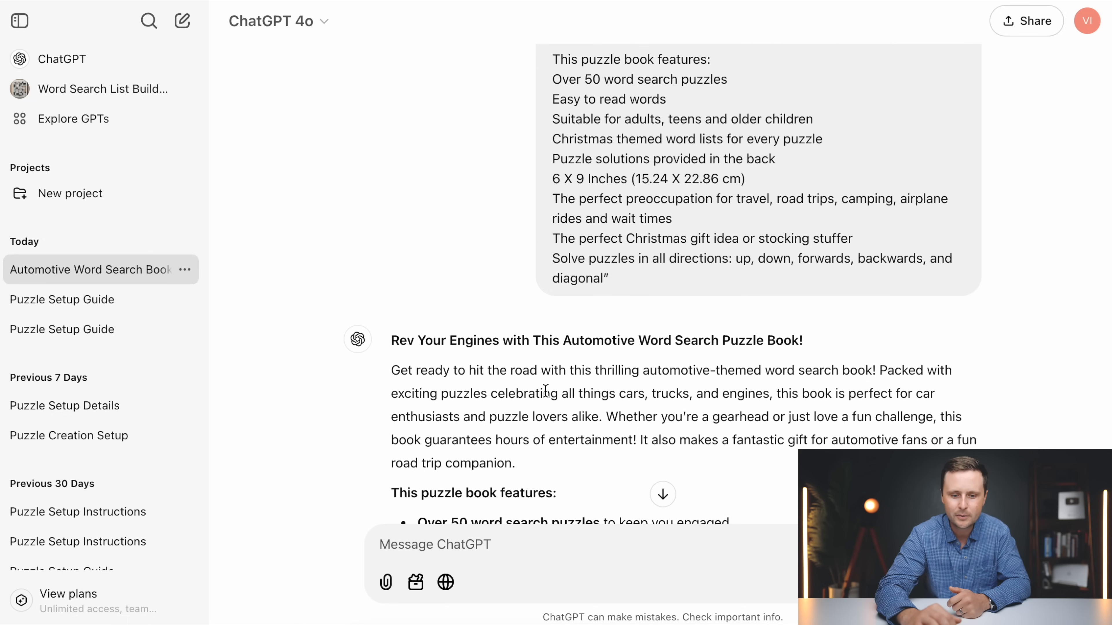
Review the generated automotive book description and copy it from the "Rev Your Engines" heading through the closing line
scroll(635, 387, down, 2)
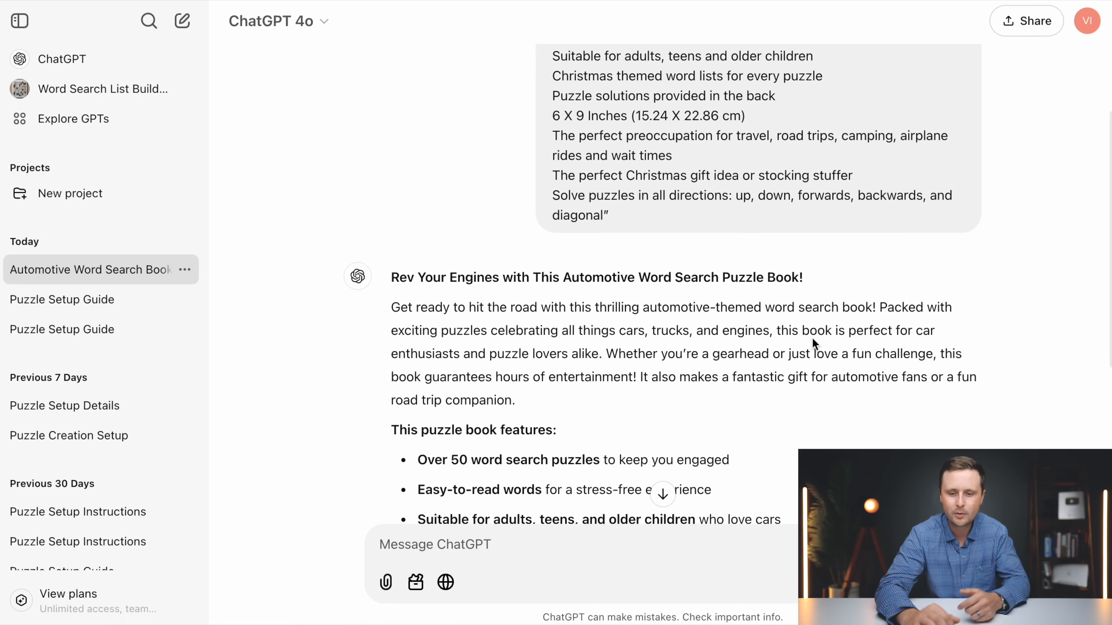
scroll(701, 309, down, 6)
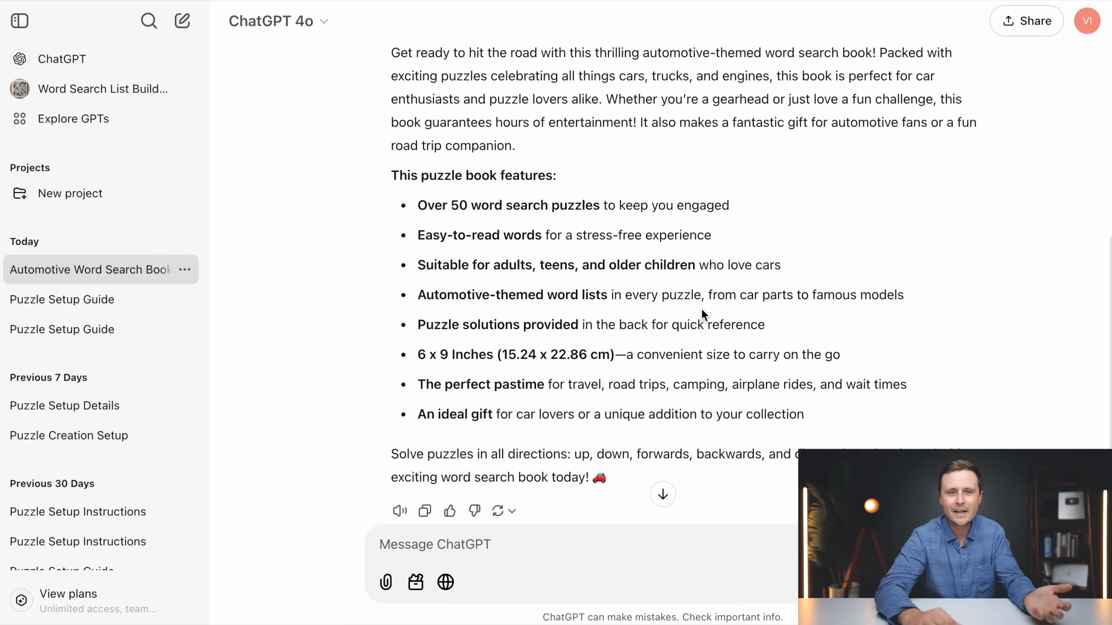
drag(628, 451, 387, 471)
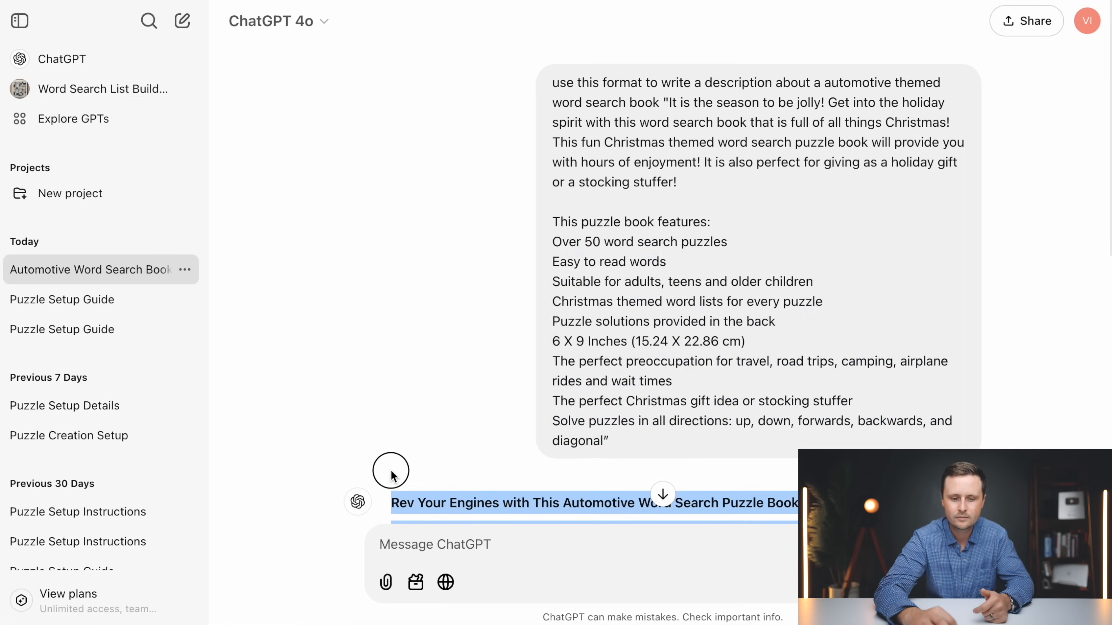
scroll(515, 375, down, 4)
right_click(515, 375)
click(562, 412)
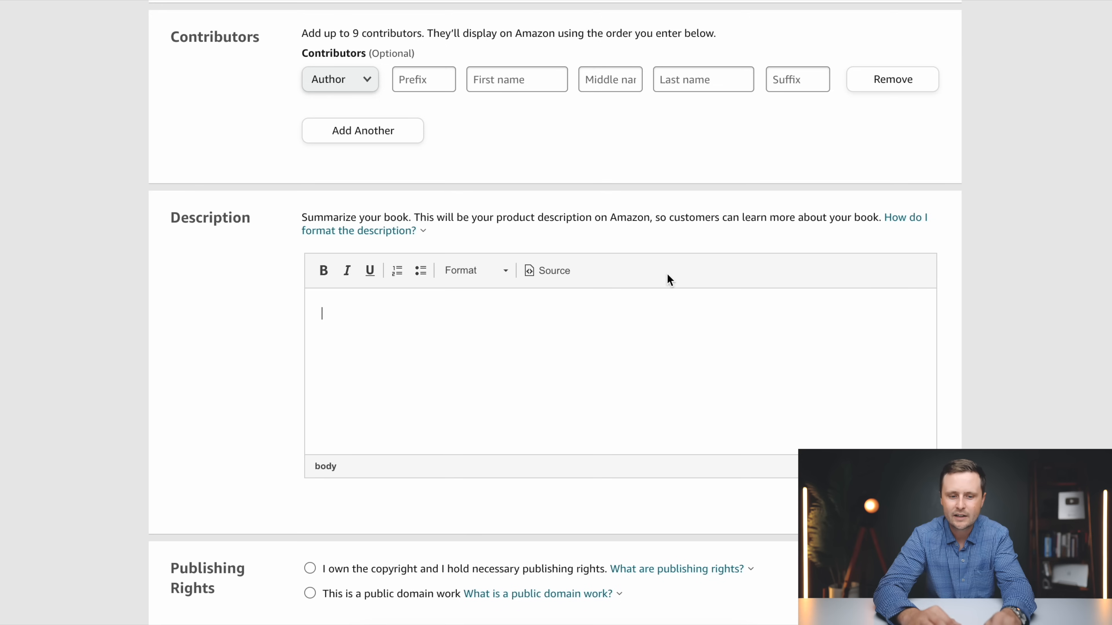
Switch to Kindle Direct Publishing, paste the copied text into the book's description and check it through
key(super+v)
scroll(464, 387, up, 3)
scroll(464, 387, up, 2)
scroll(463, 386, down, 4)
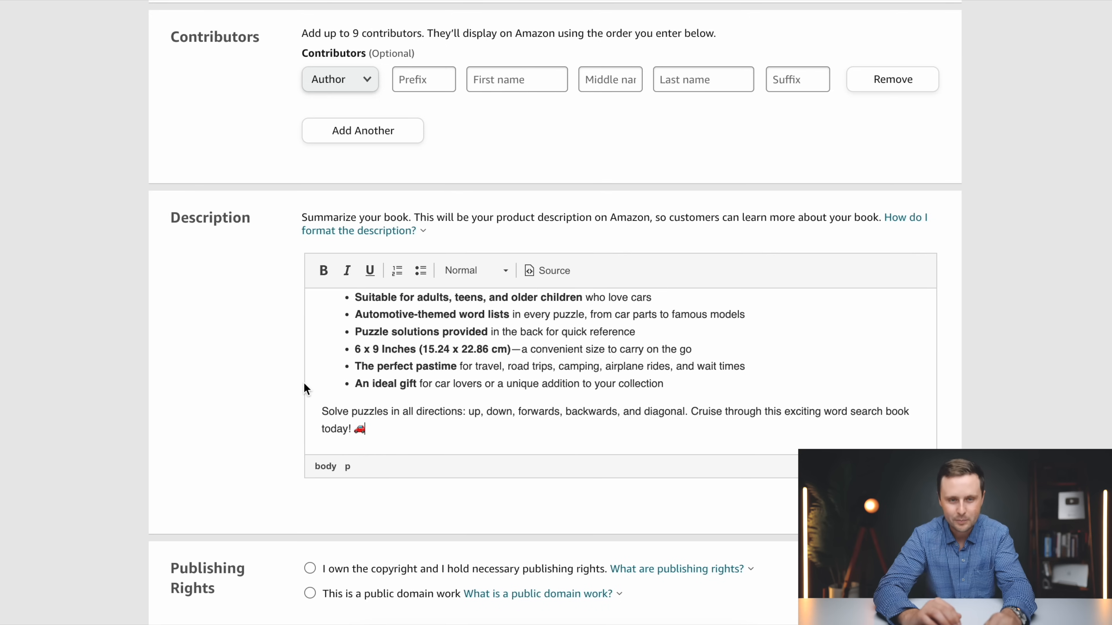
scroll(437, 382, up, 3)
scroll(438, 382, up, 3)
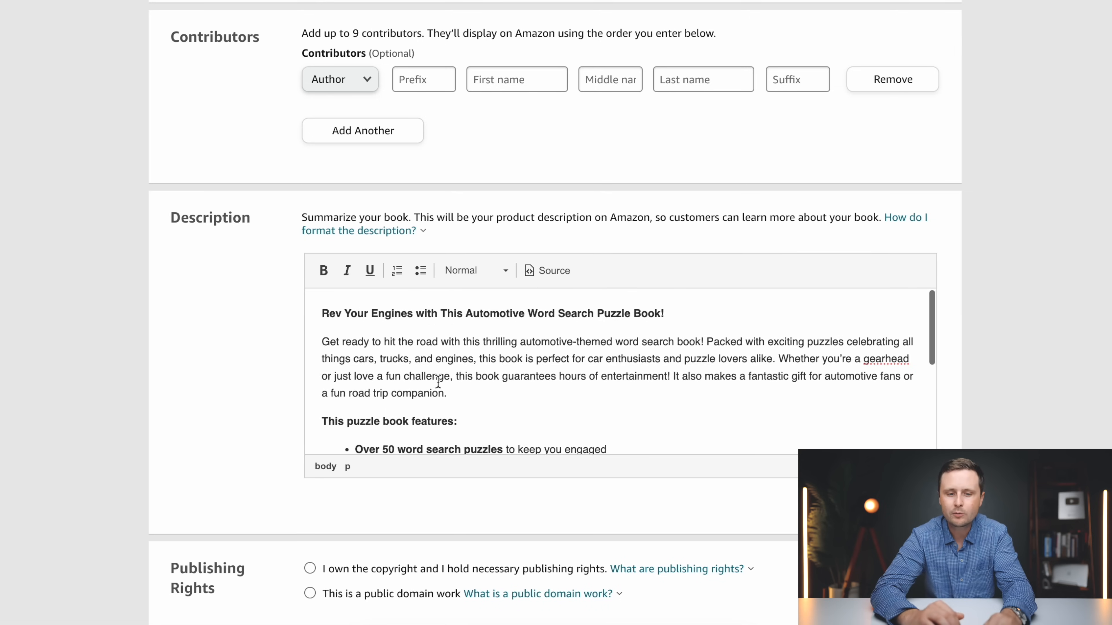
Declare that you own the copyright and necessary publishing rights, and answer No to sexually explicit images or title
scroll(461, 319, down, 5)
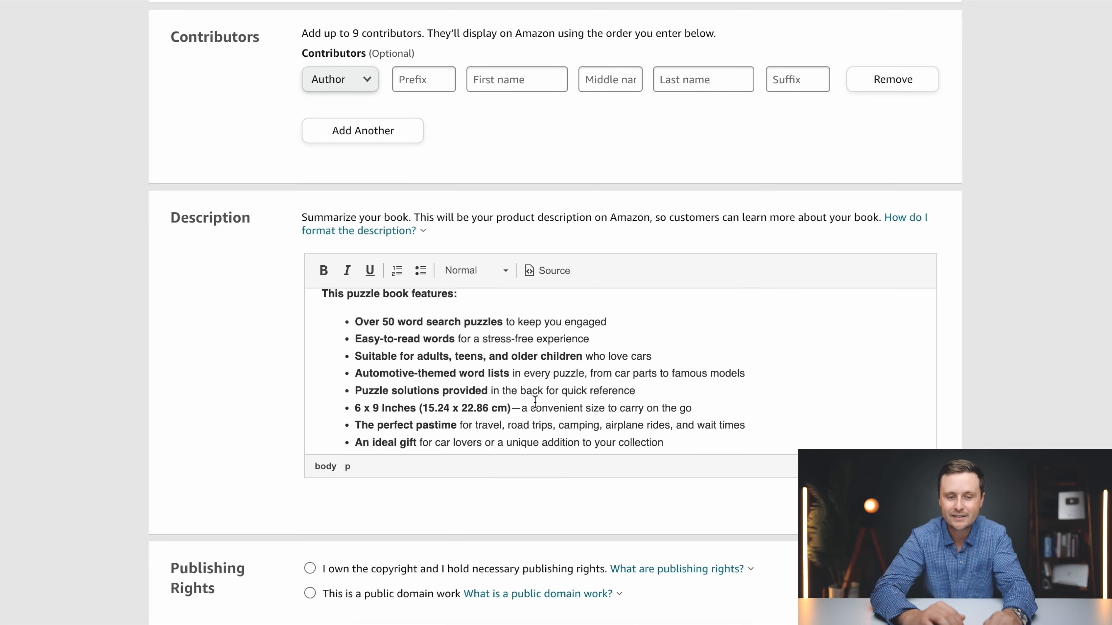
scroll(629, 389, down, 3)
scroll(252, 409, down, 4)
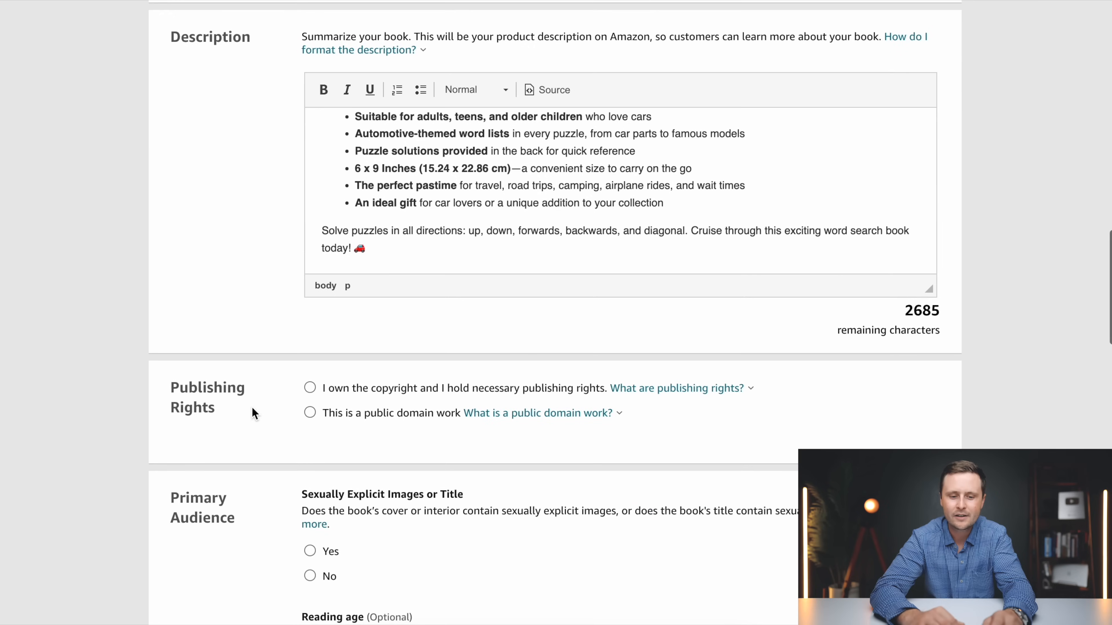
scroll(252, 409, down, 2)
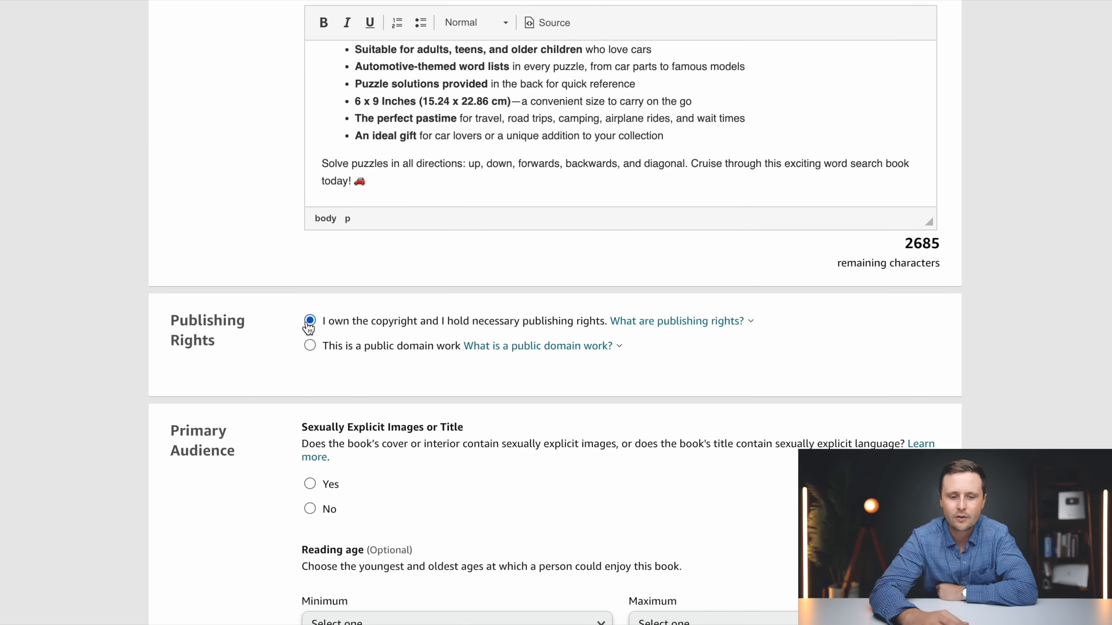
scroll(825, 357, down, 4)
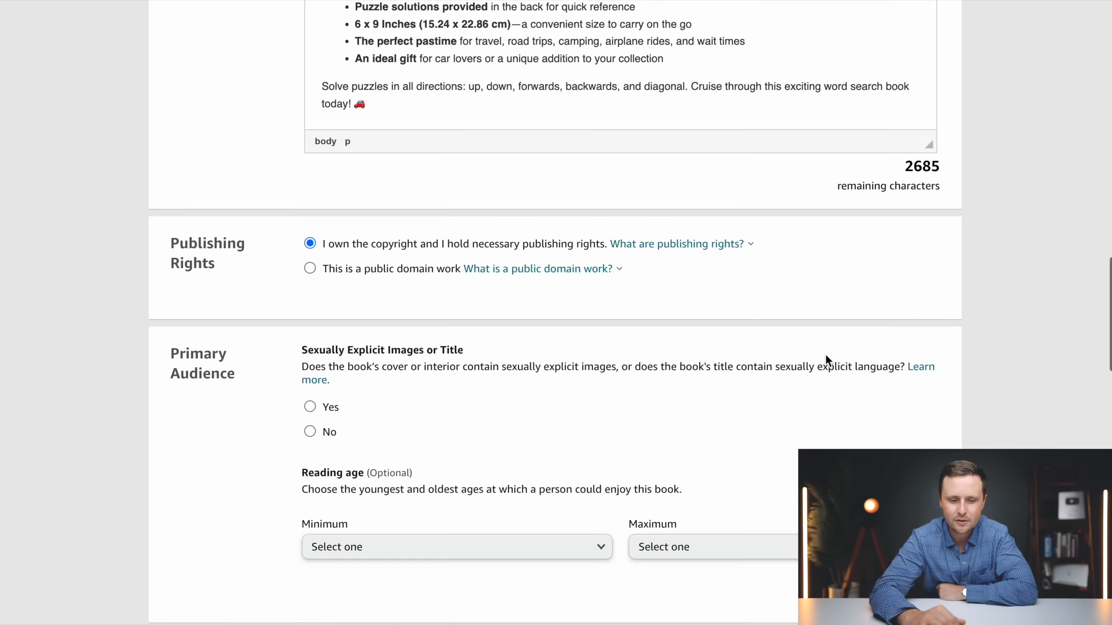
scroll(488, 274, down, 1)
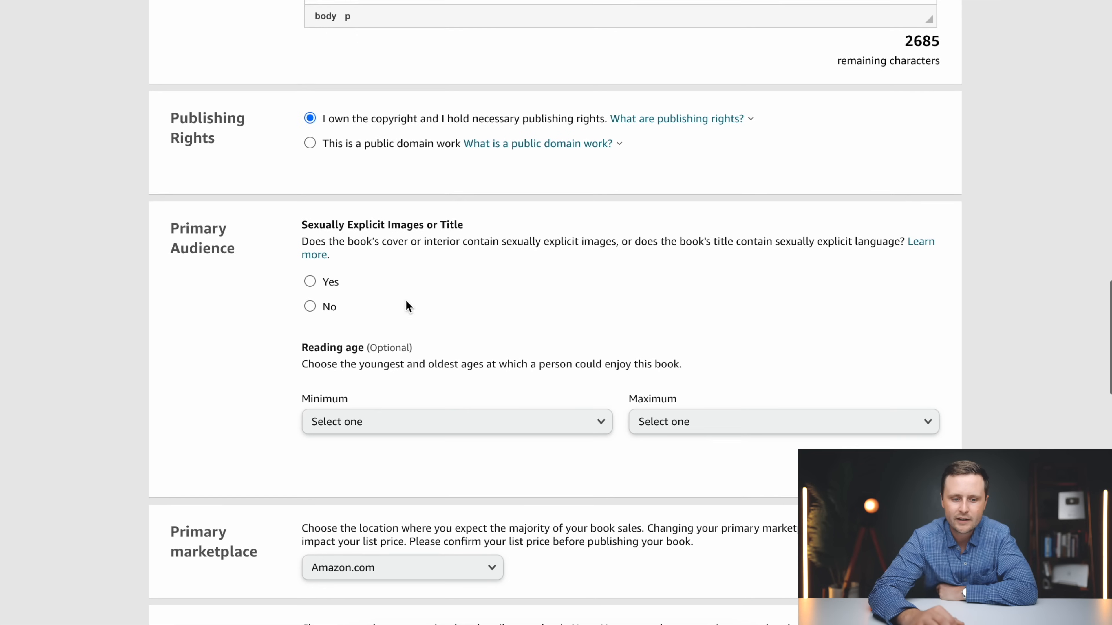
click(310, 306)
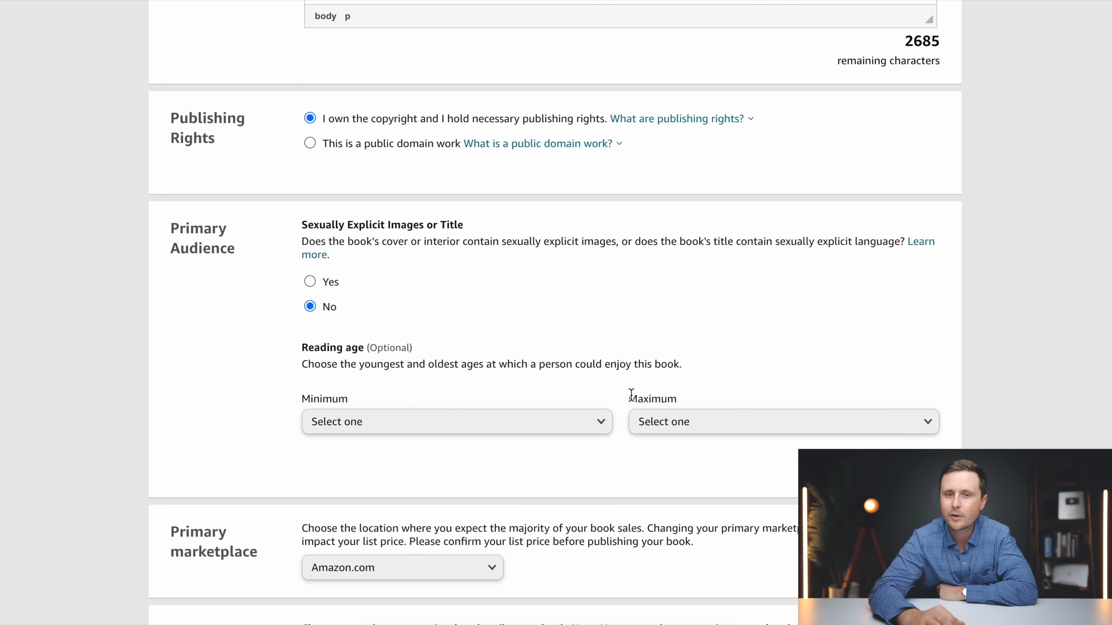
Keep Amazon.com as the primary marketplace and choose the Humor & Entertainment category with the Puzzles & Games subcategory
scroll(627, 391, down, 7)
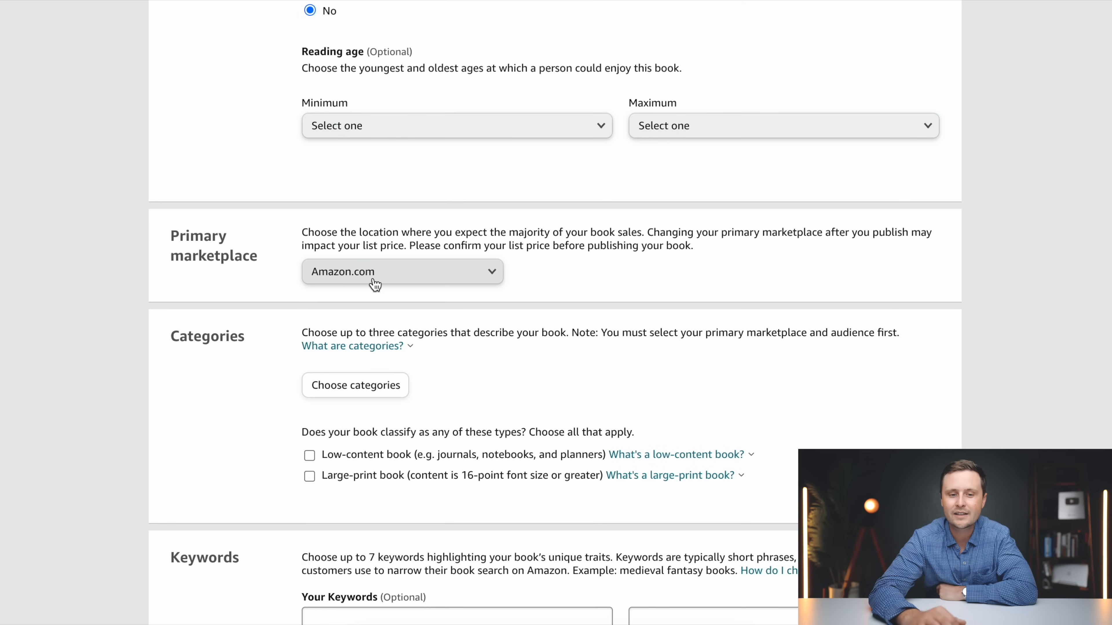
scroll(375, 284, down, 5)
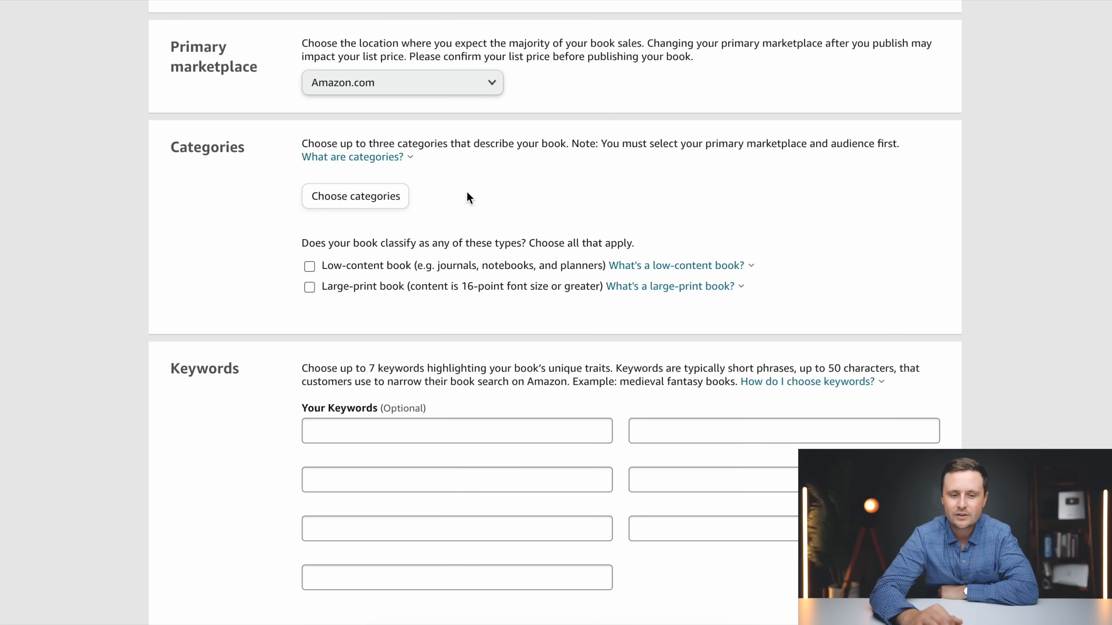
click(352, 203)
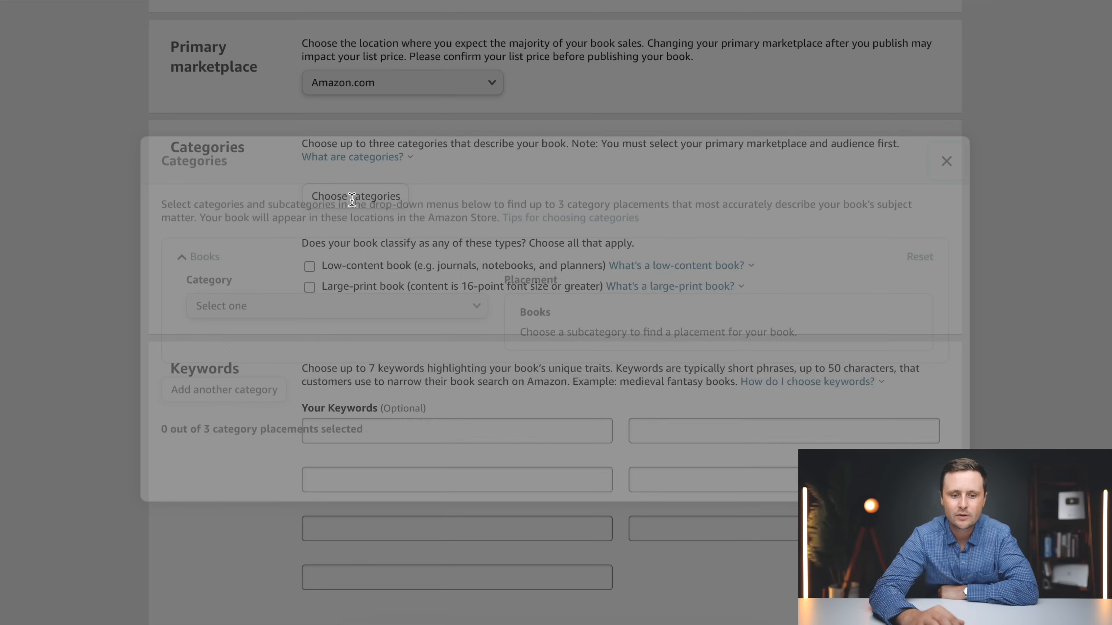
click(265, 307)
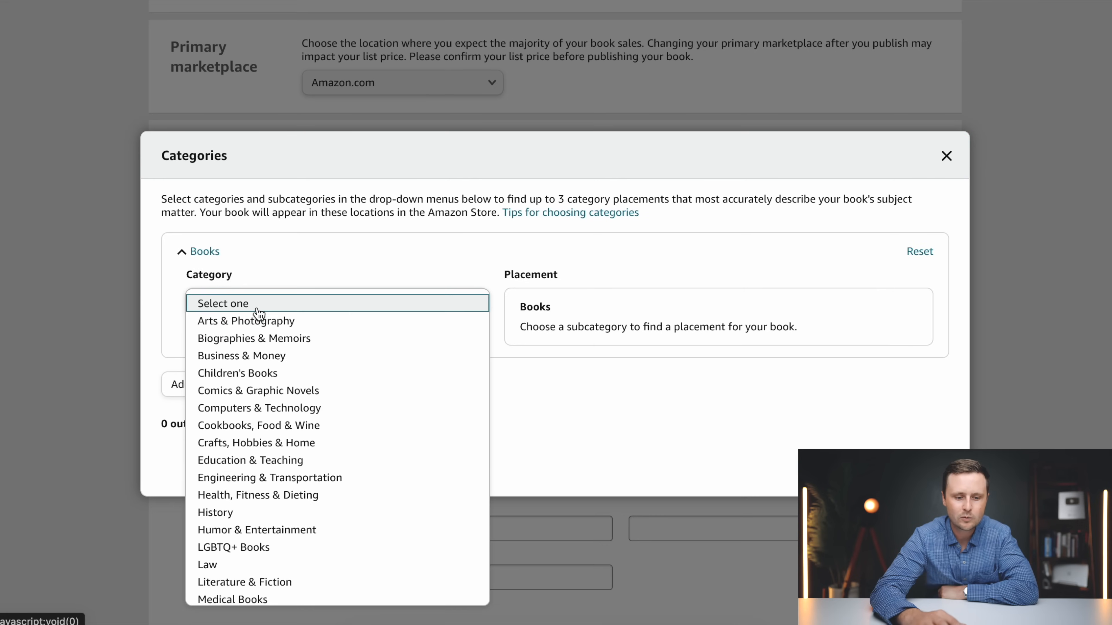
click(274, 530)
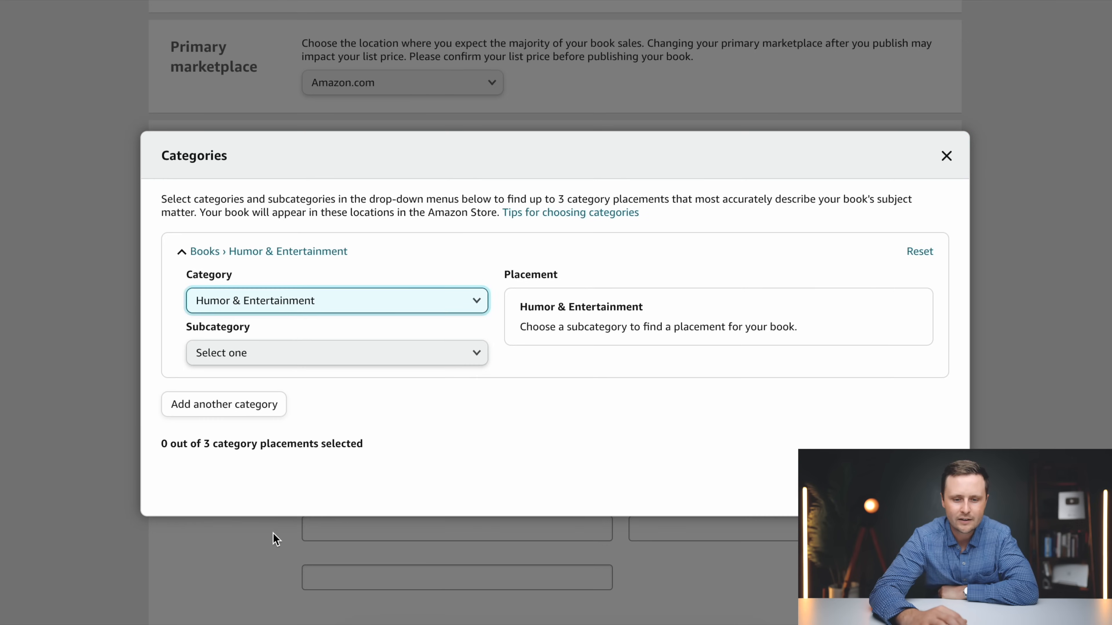
click(263, 357)
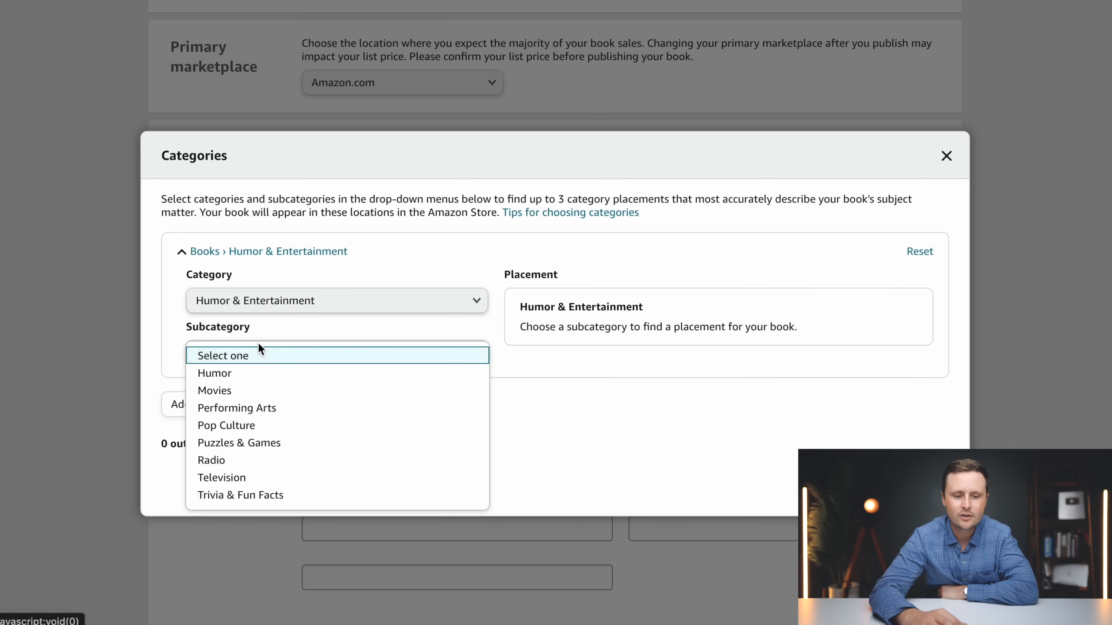
click(239, 445)
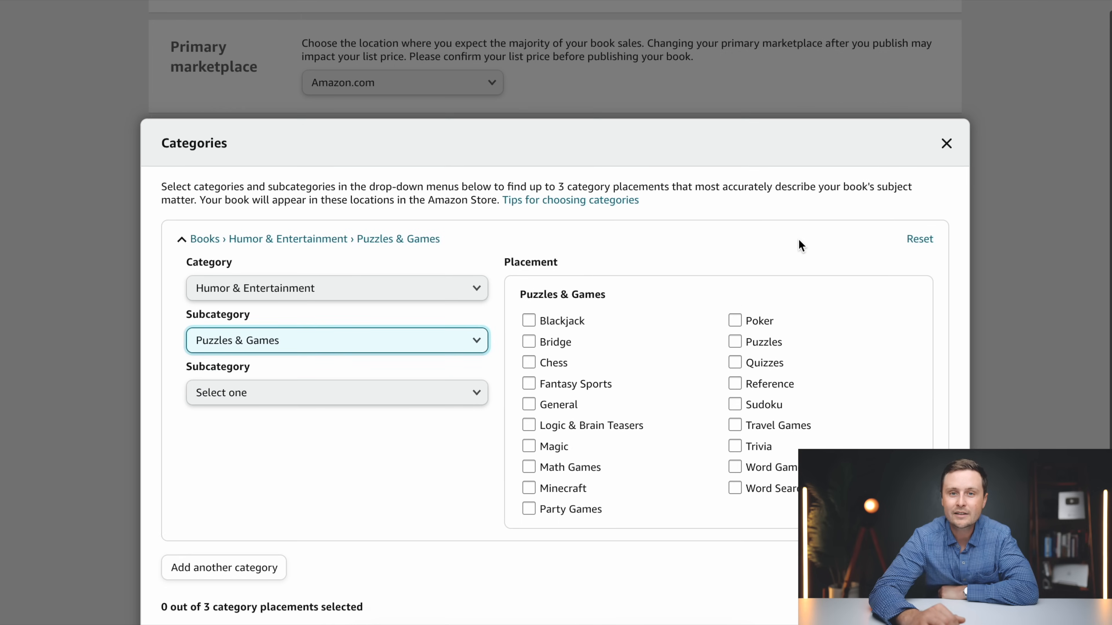
Select the Puzzles, Word Games and Word Search placements under Puzzles & Games and save the categories
click(735, 291)
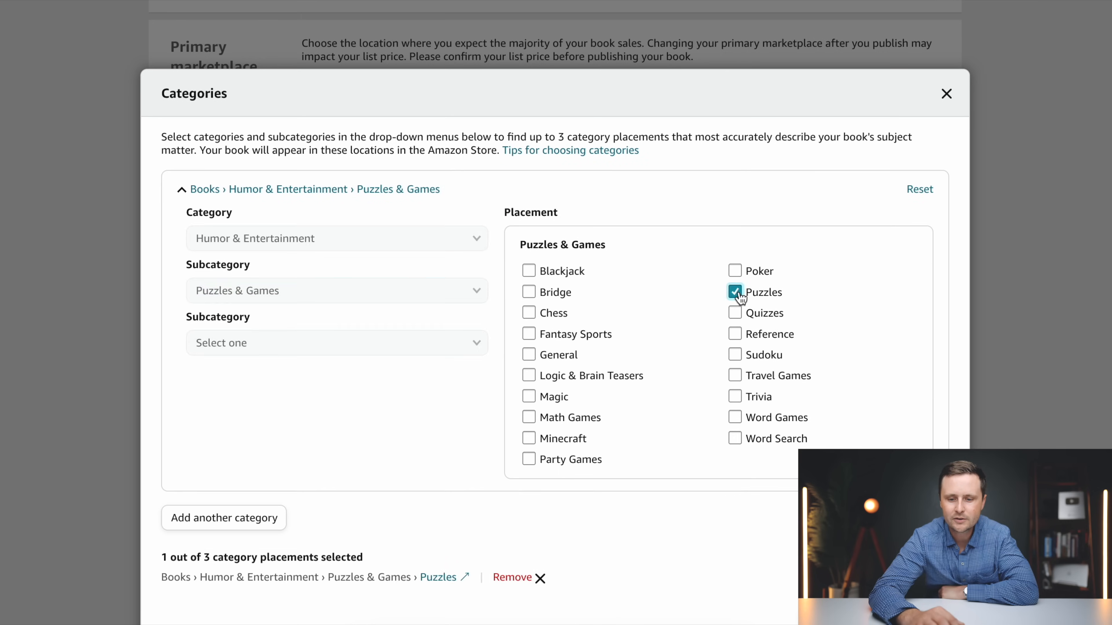
click(742, 418)
click(737, 439)
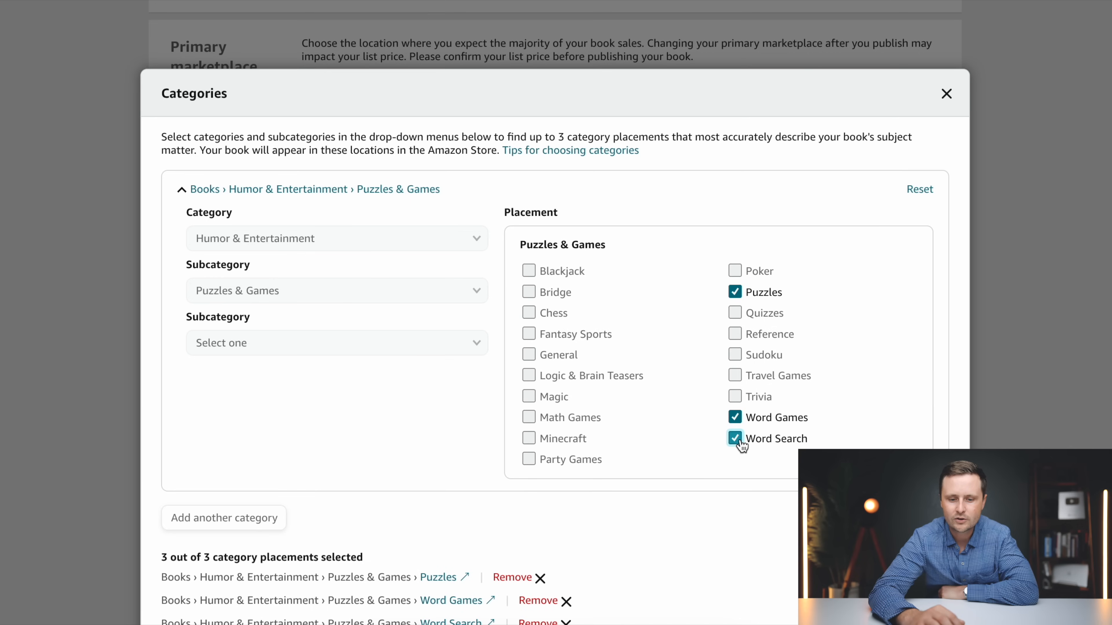
scroll(831, 444, down, 2)
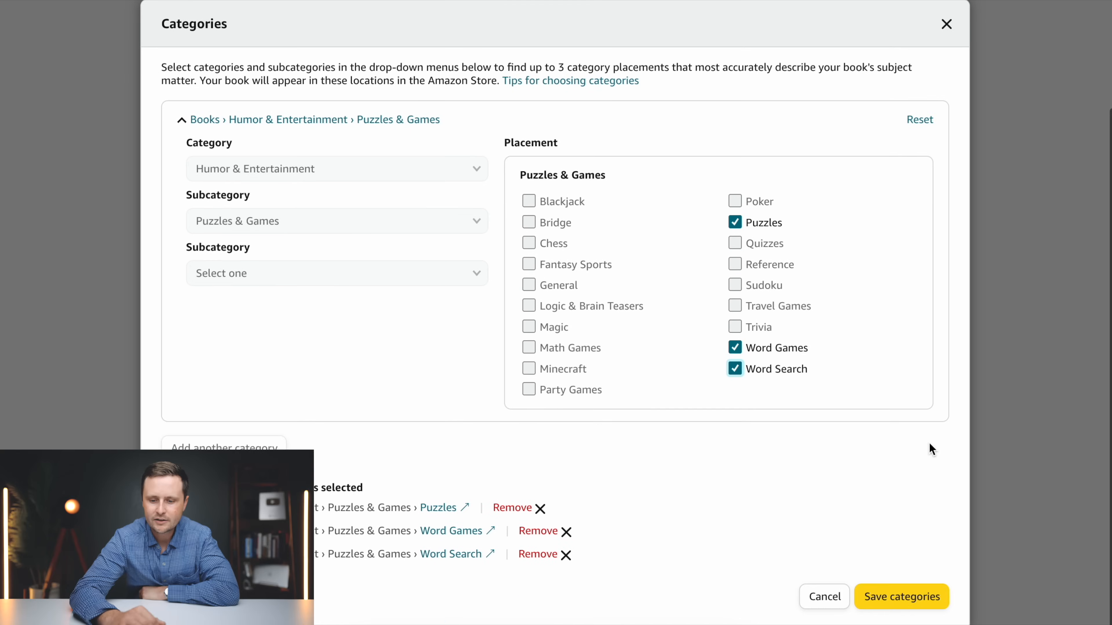
click(905, 602)
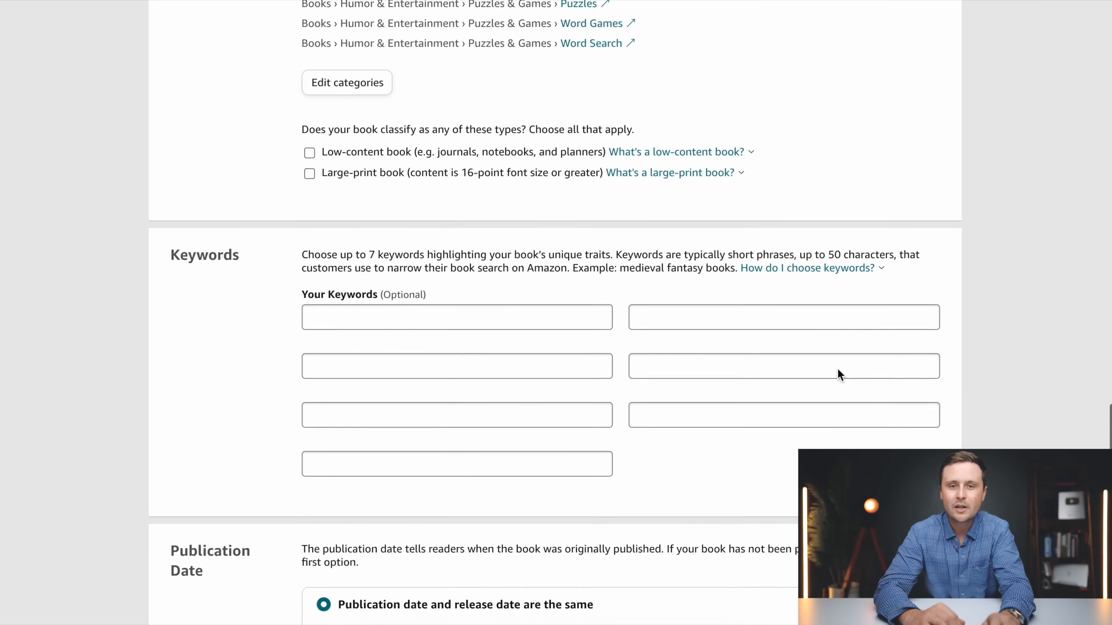
Enter "Automotive word search" as the book's first keyword
scroll(837, 370, down, 5)
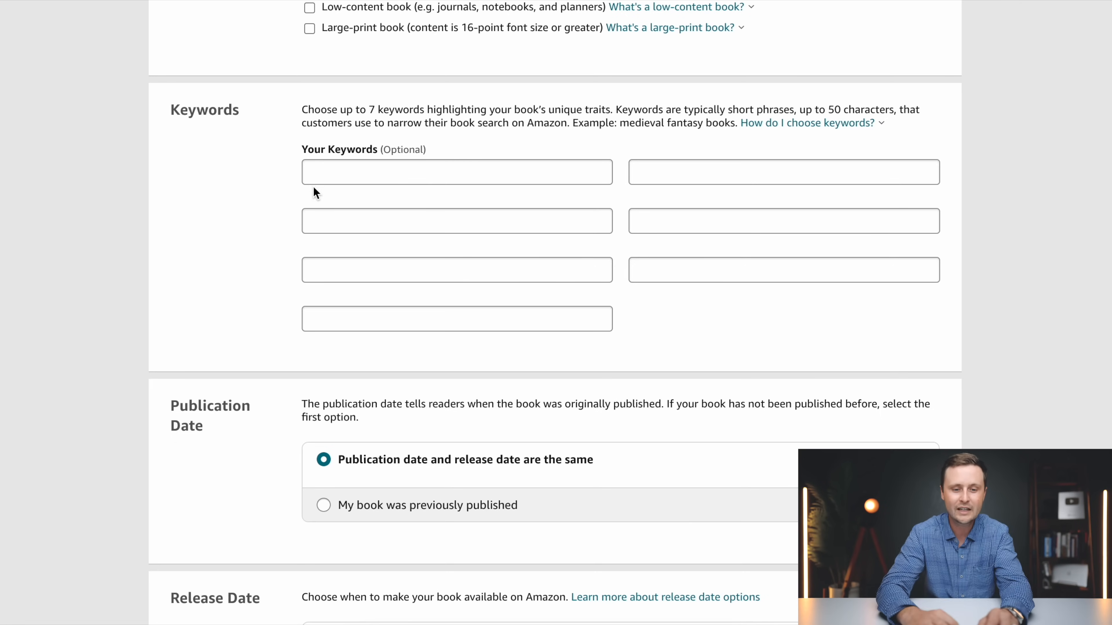
scroll(386, 191, up, 1)
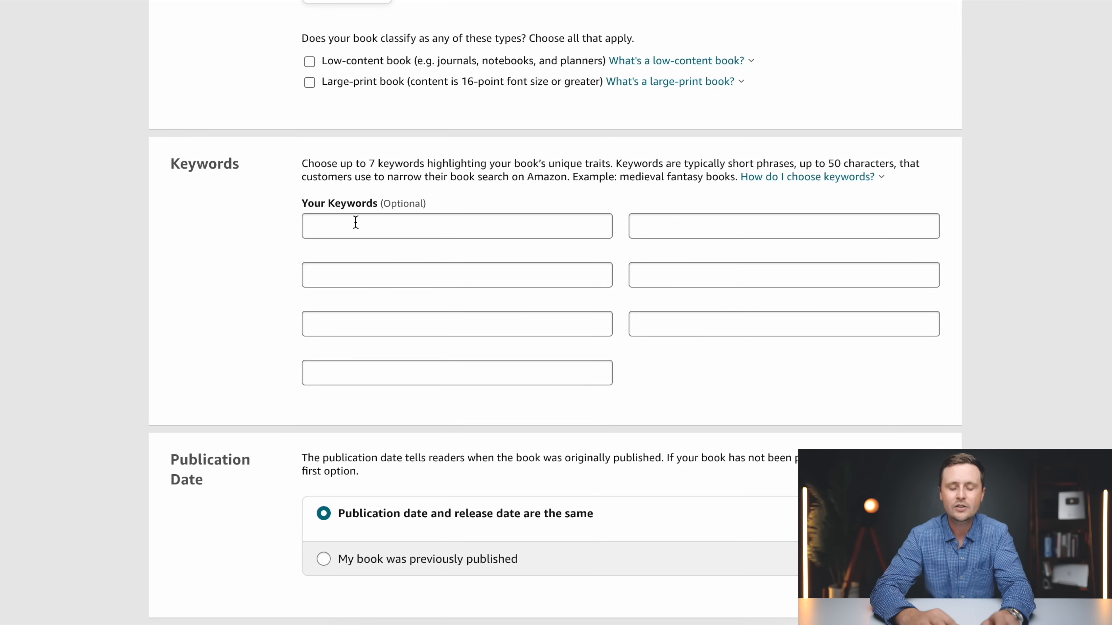
click(356, 222)
text(Automoti)
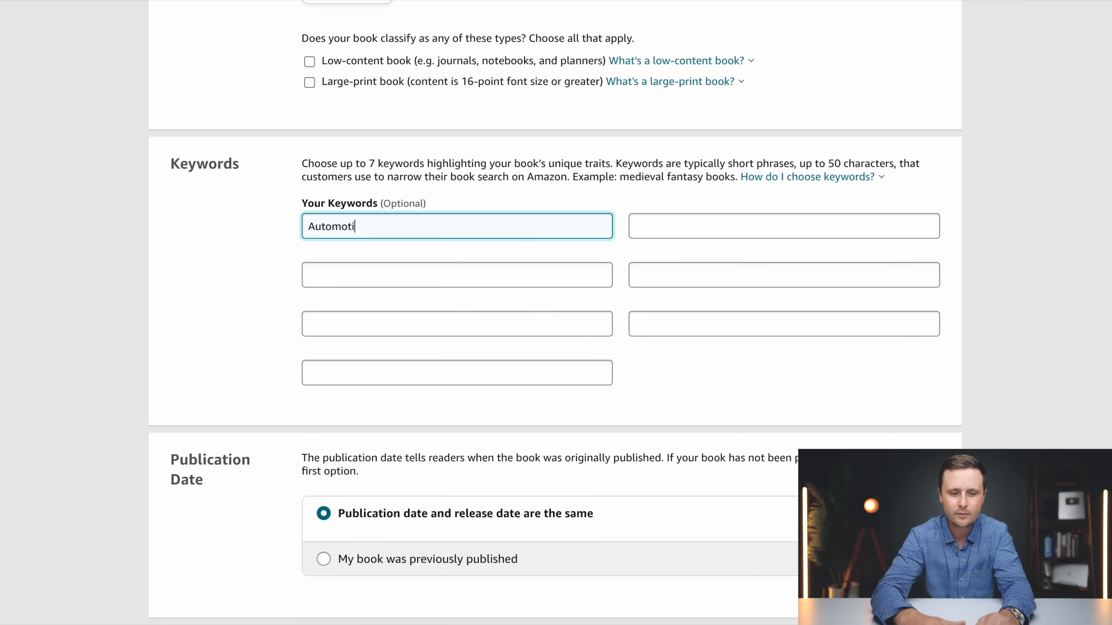
text(ve word search)
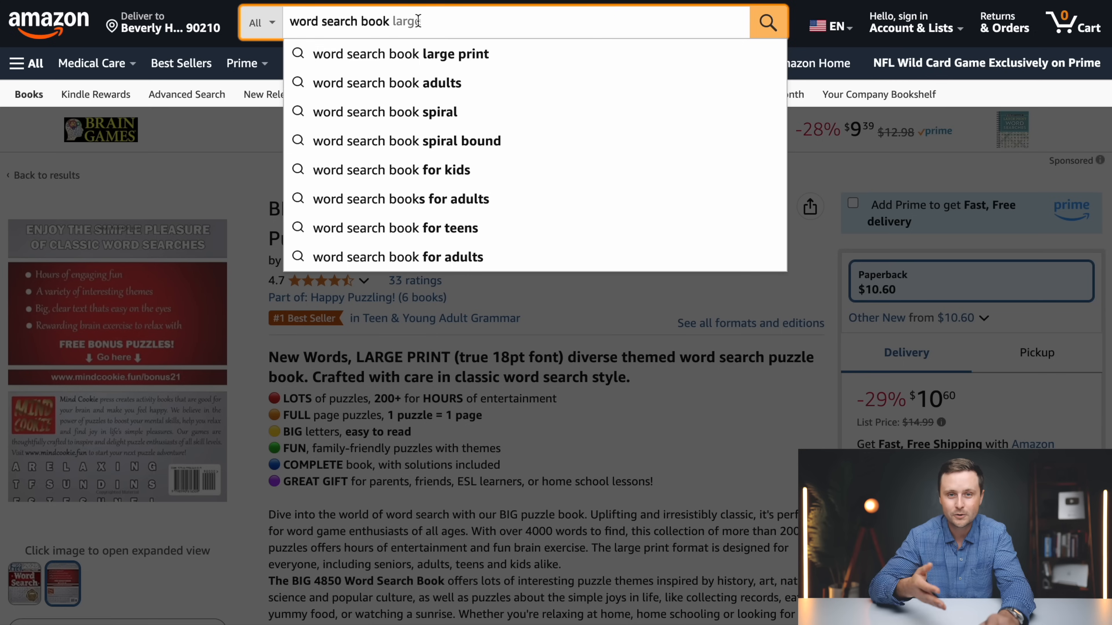
Switch to Amazon and look up the search suggestions for "word search book for car"
text(for )
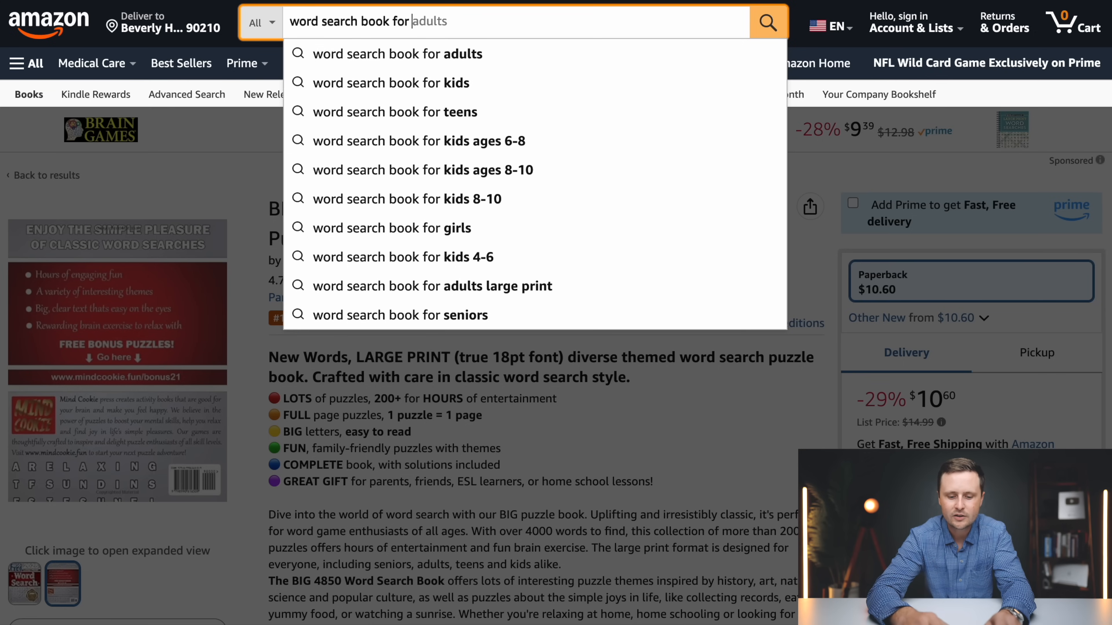
text(cars)
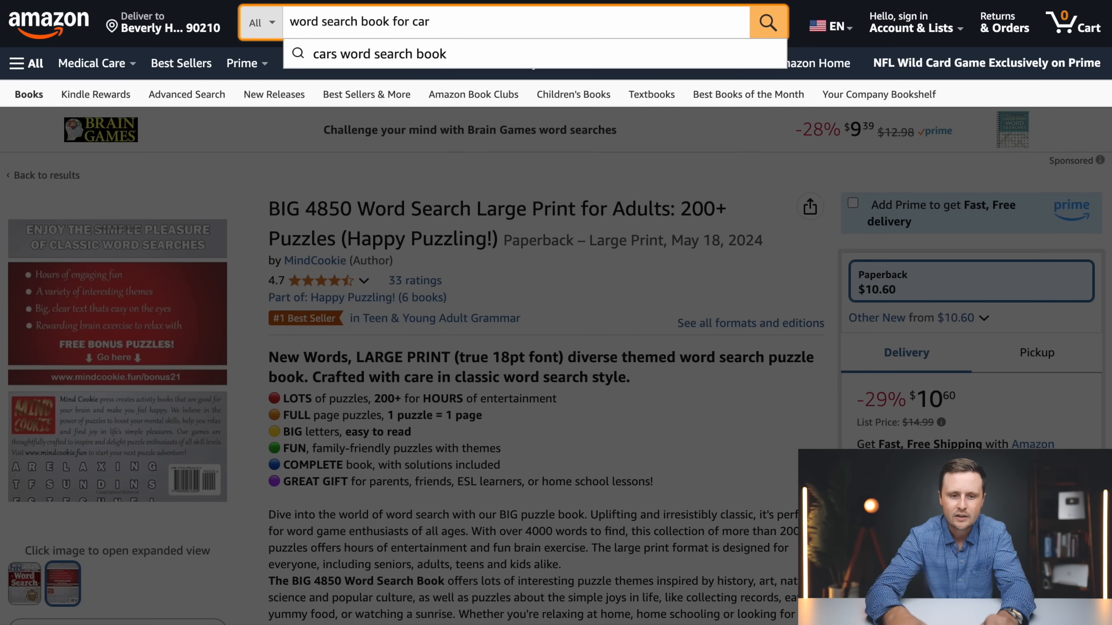
key(BackSpace)
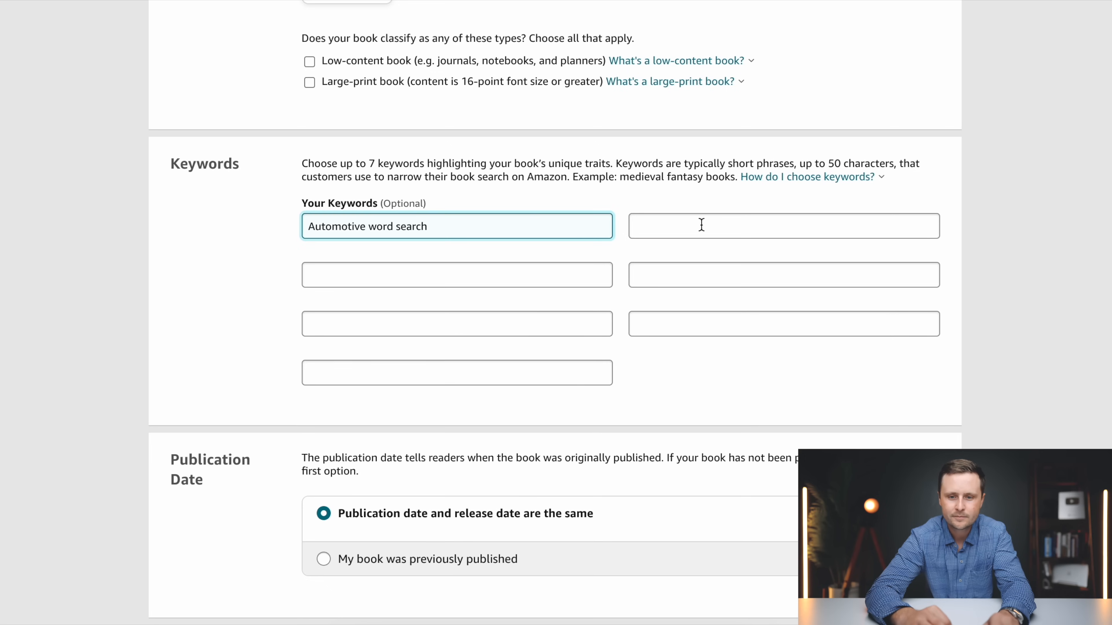
Switch back to Kindle Direct Publishing and enter "car word search book" and "car lover's word search book" as the second and third keywords
click(701, 225)
text(car word search bo)
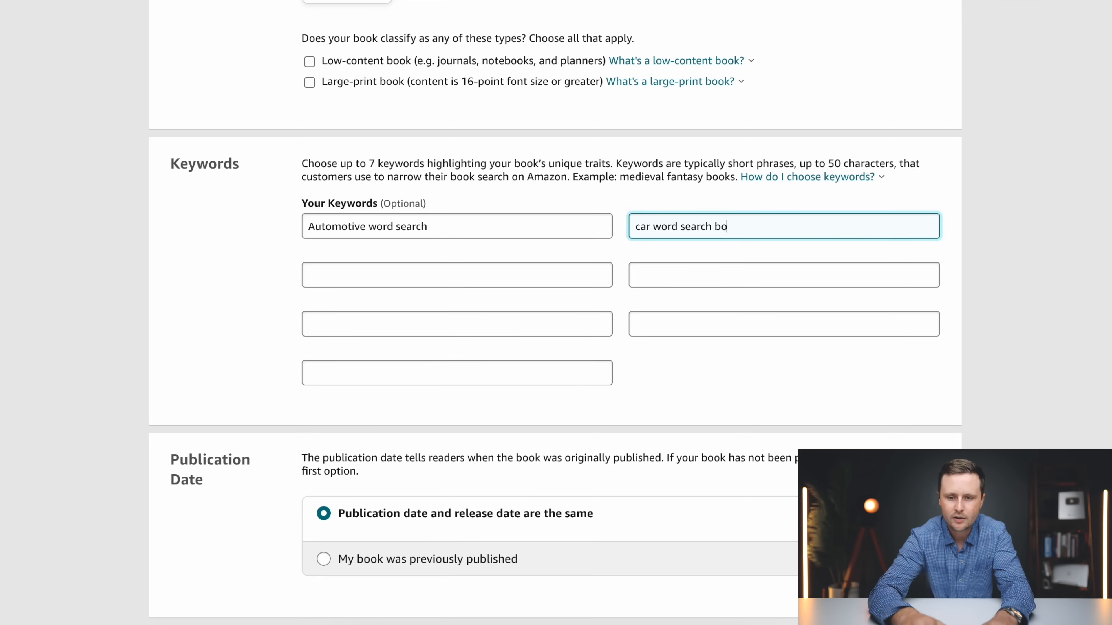
text(ok)
key(Tab)
text(car lov)
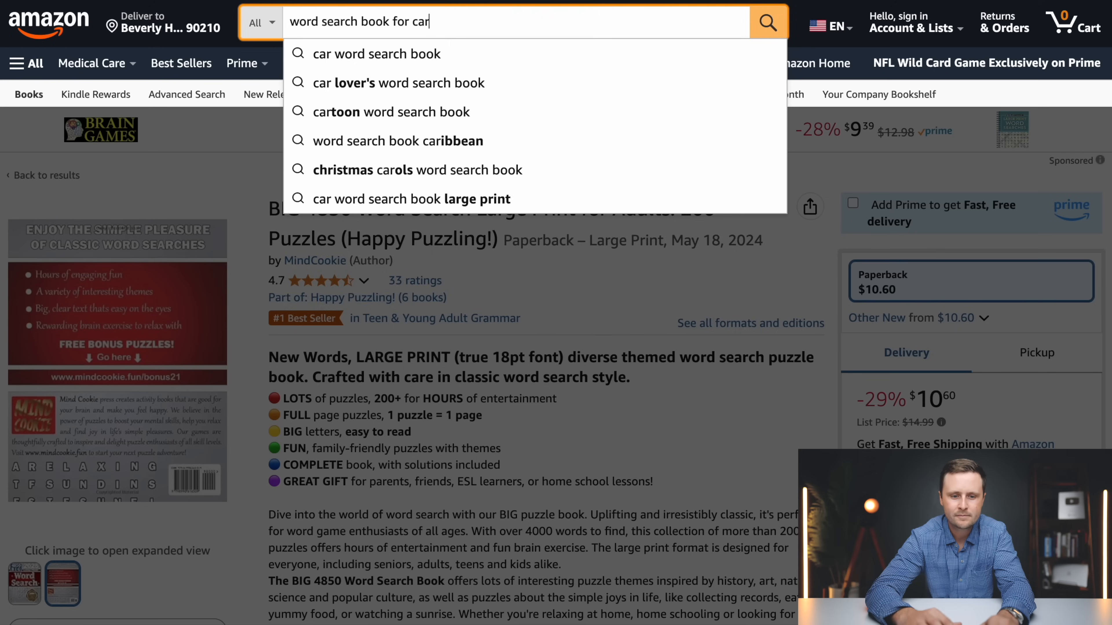
Look up Amazon's suggestions for "word search book for mech" and enter the mechanic phrase as a keyword in Kindle Direct Publishing
key(BackSpace)
key(BackSpace)
key(BackSpace)
text(m)
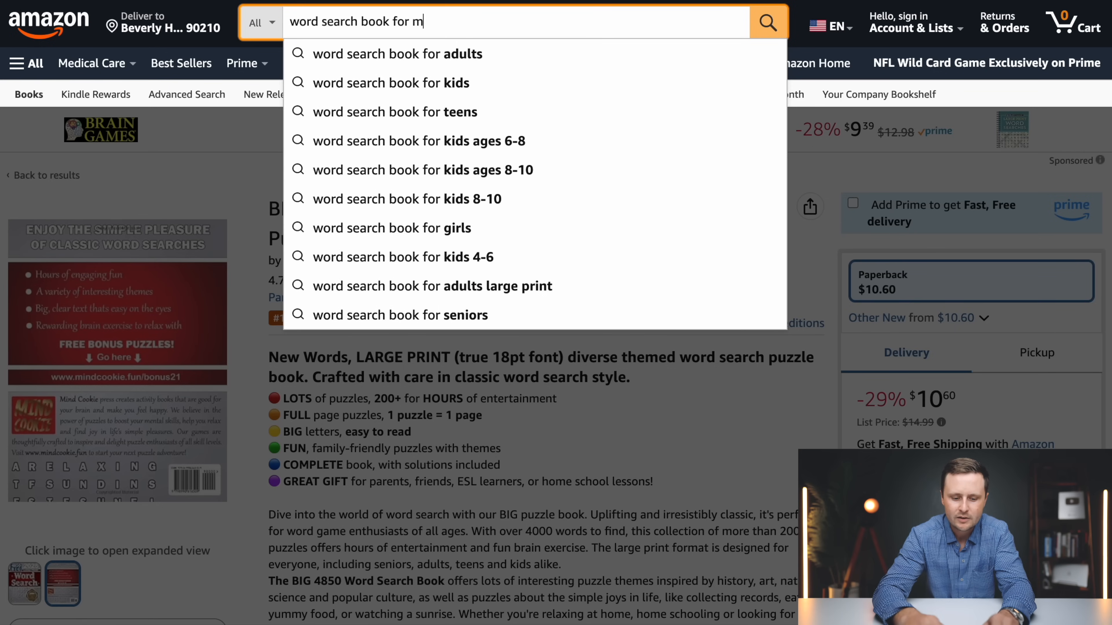
text(echi)
key(BackSpace)
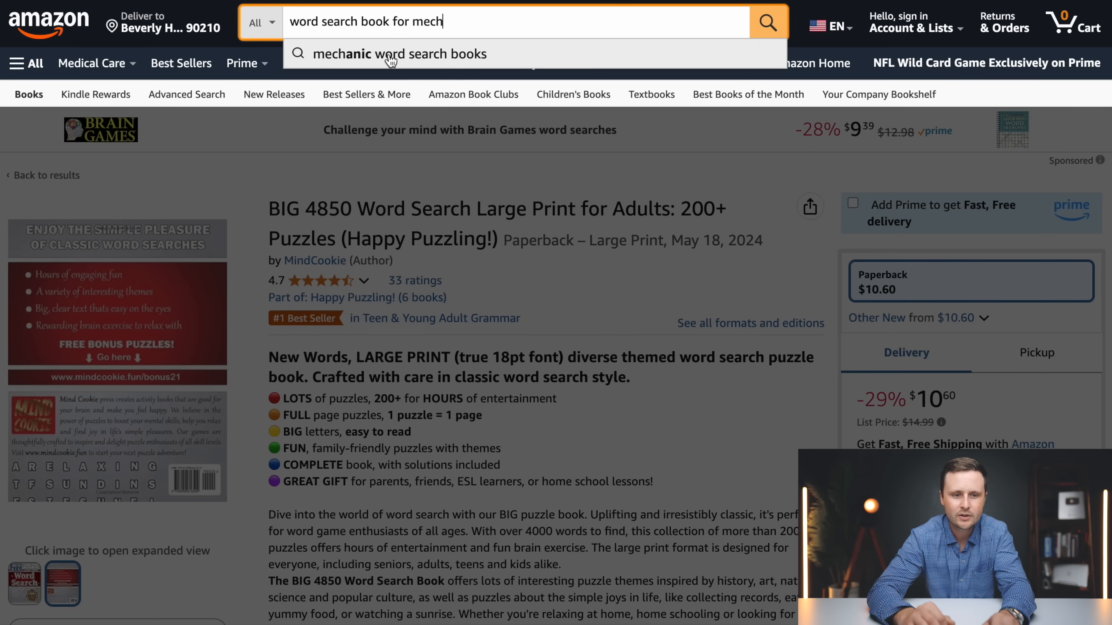
text(me)
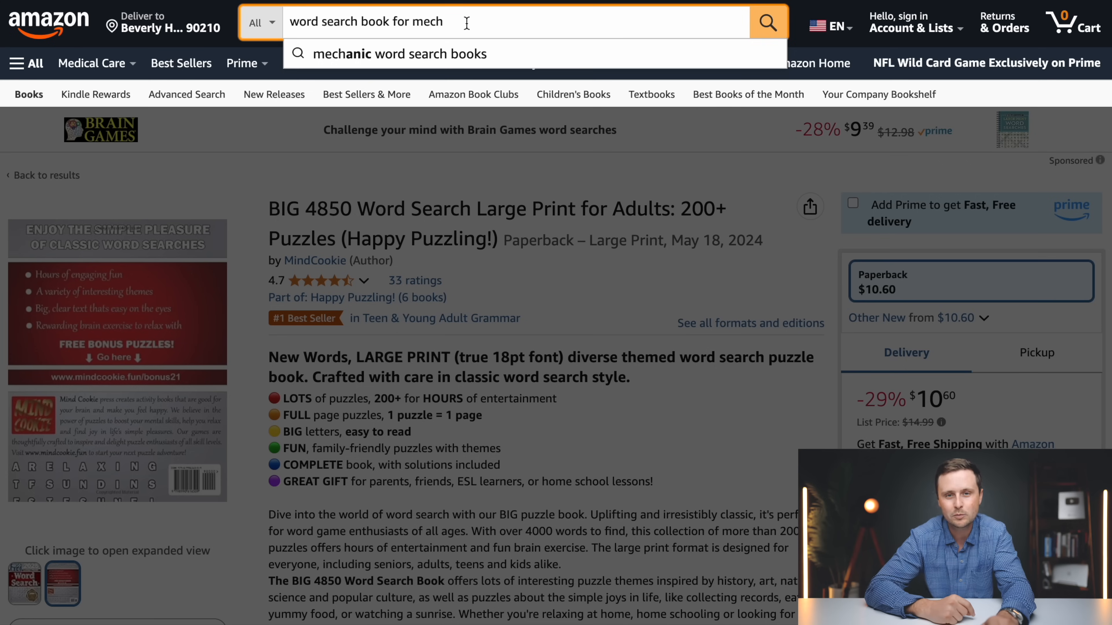
Back on Amazon, look up the search suggestions for "word search book for vehi" and "word search book for r"
key(BackSpace)
key(BackSpace)
key(BackSpace)
key(BackSpace)
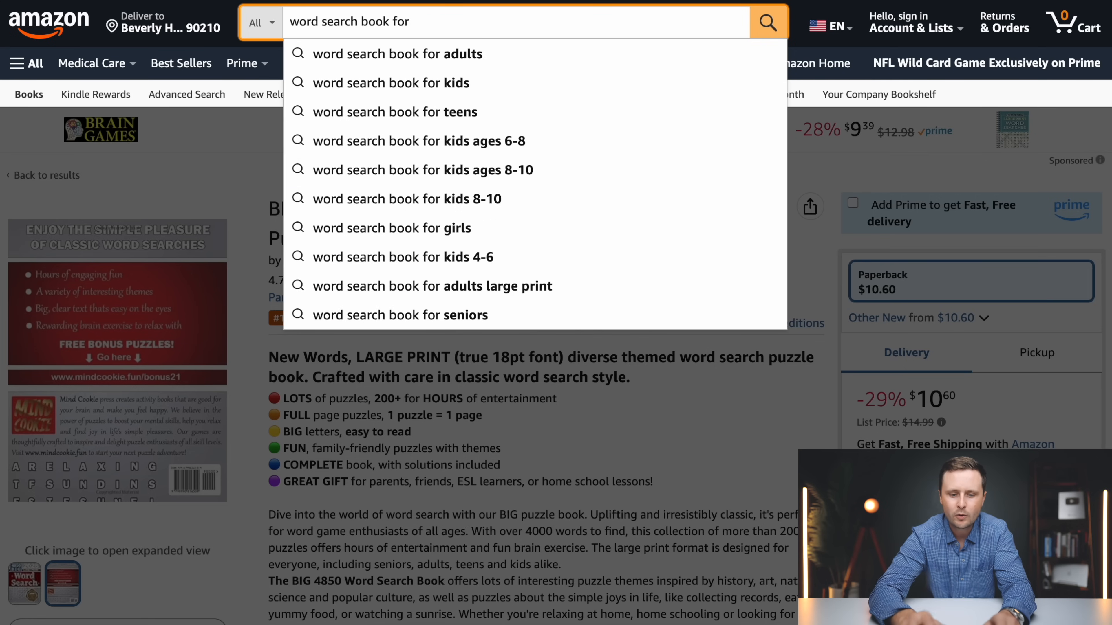
text(veh)
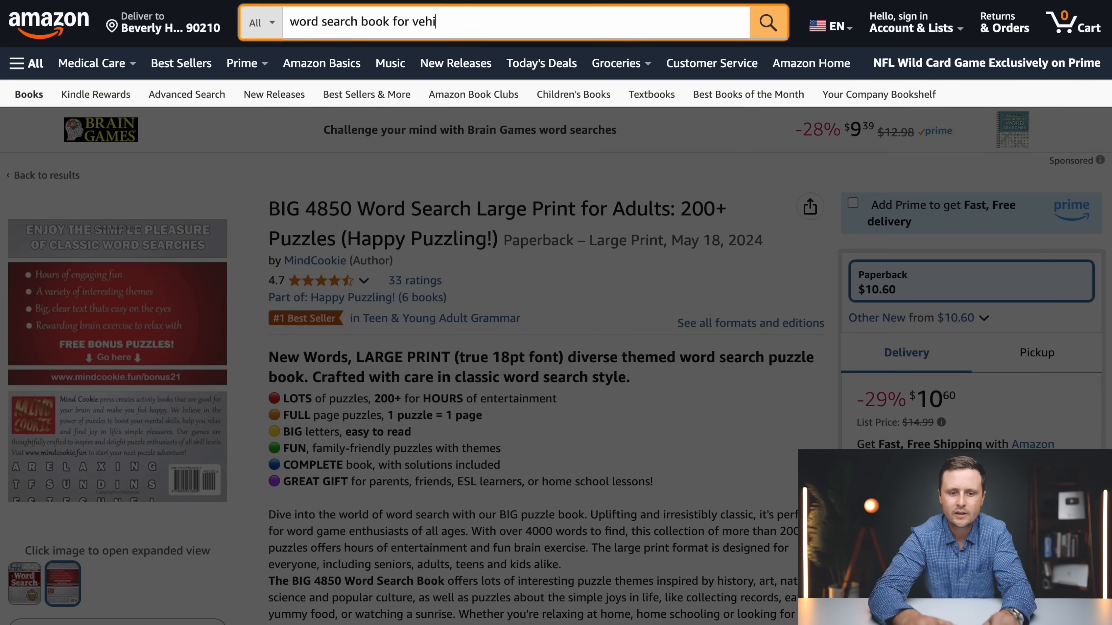
text(i)
key(BackSpace)
key(BackSpace)
key(BackSpace)
key(BackSpace)
text(r)
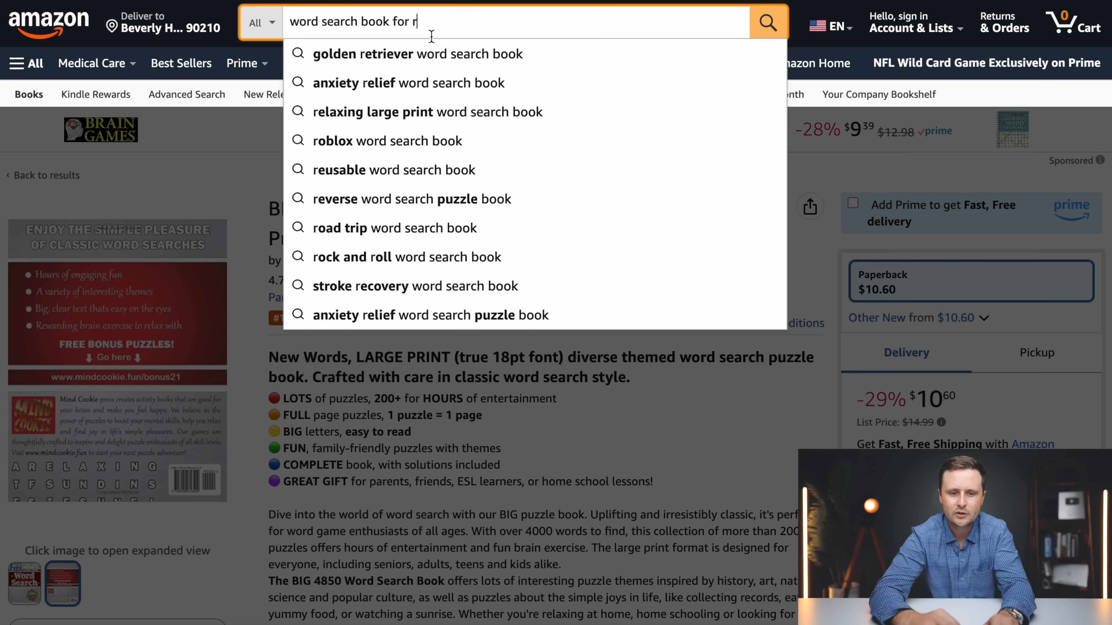
Look up Amazon's suggestions for "racecar word search" and return to the fifth keyword field in Kindle Direct Publishing
drag(446, 26, 268, 24)
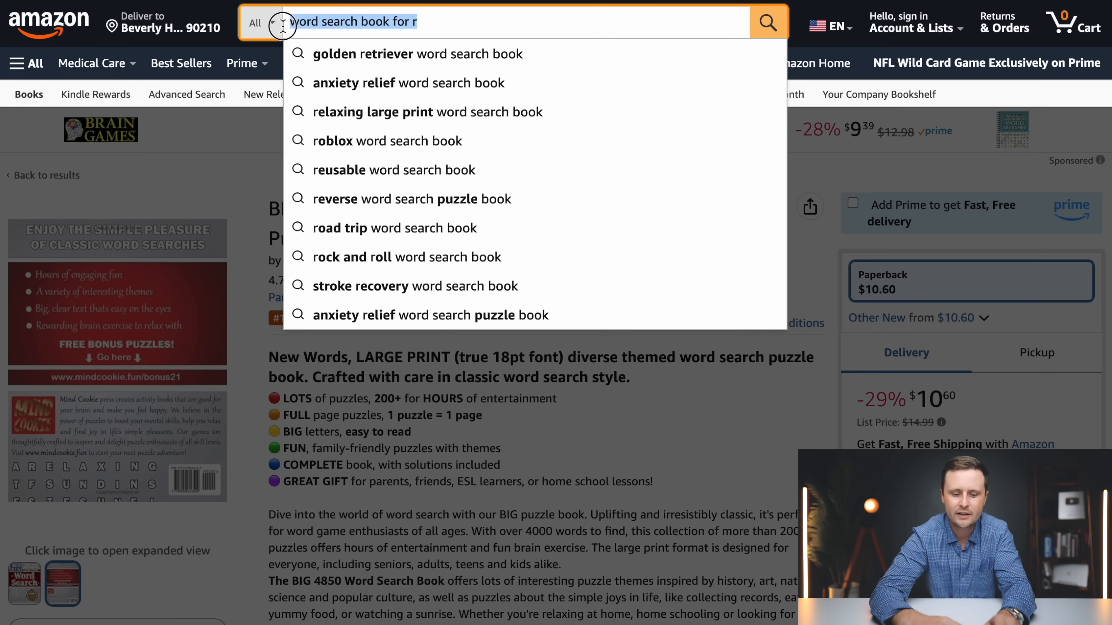
text(racecar word se)
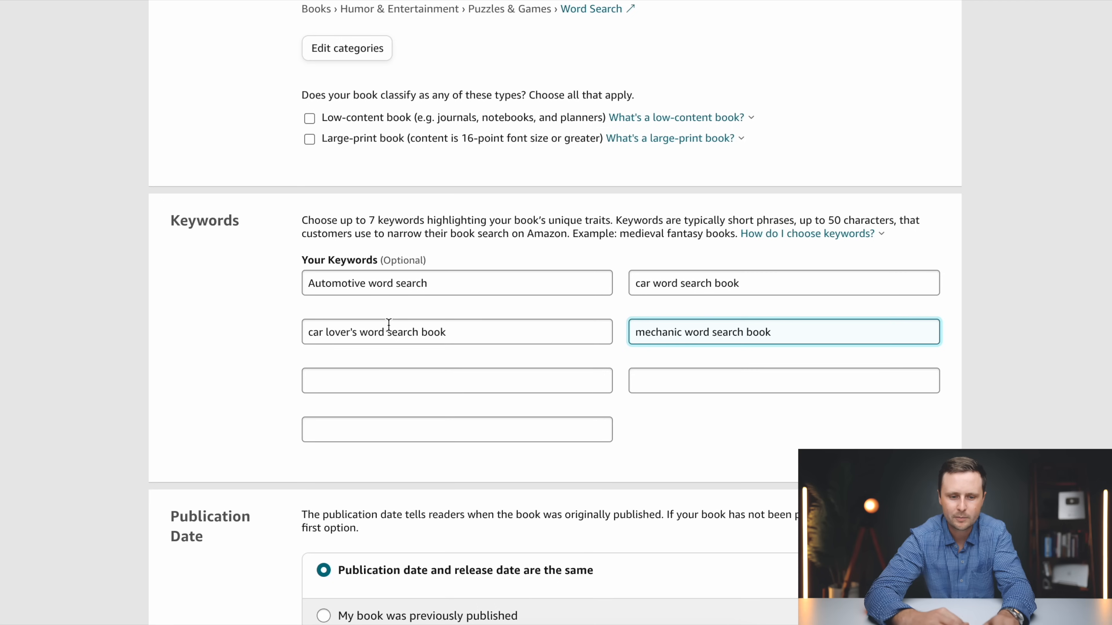
click(385, 380)
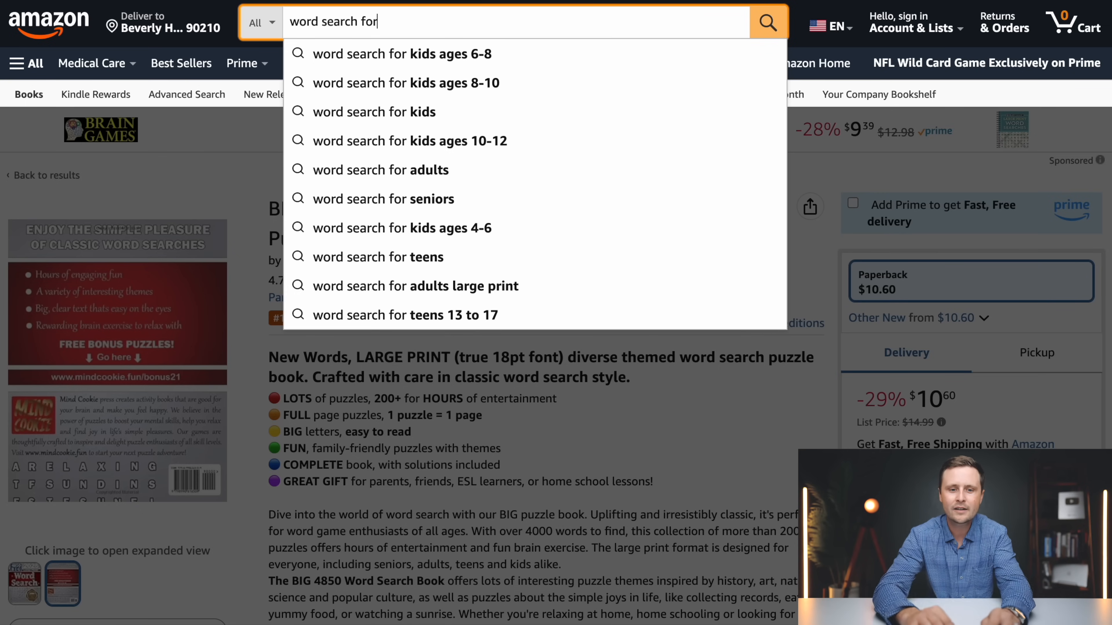
Search Amazon for "word search for car lovers" and look through the first book titles
text(car lovers)
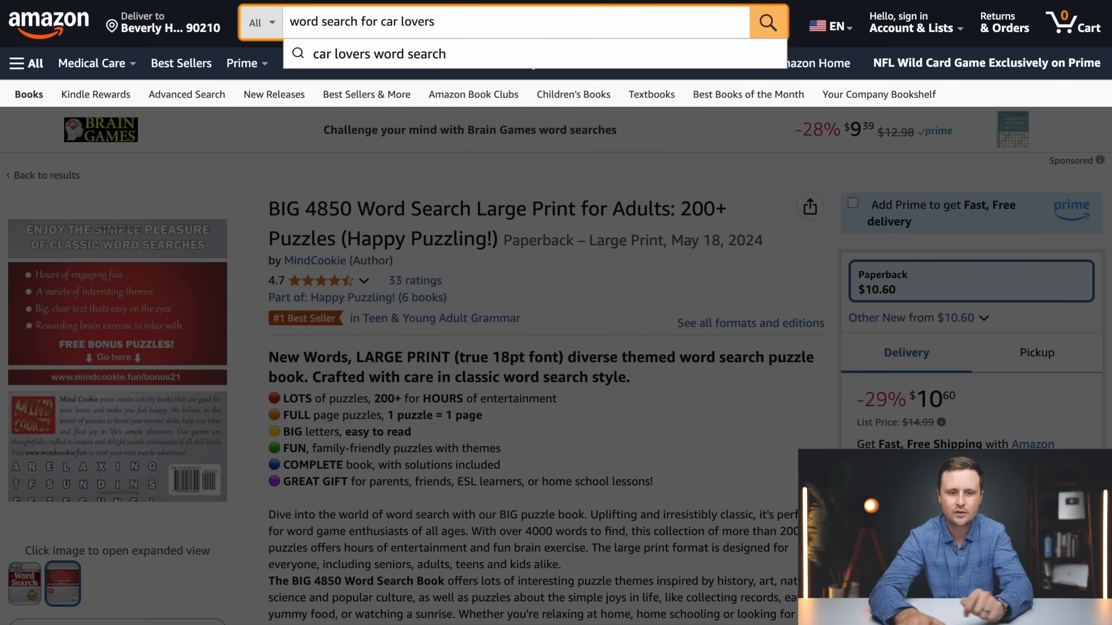
key(Return)
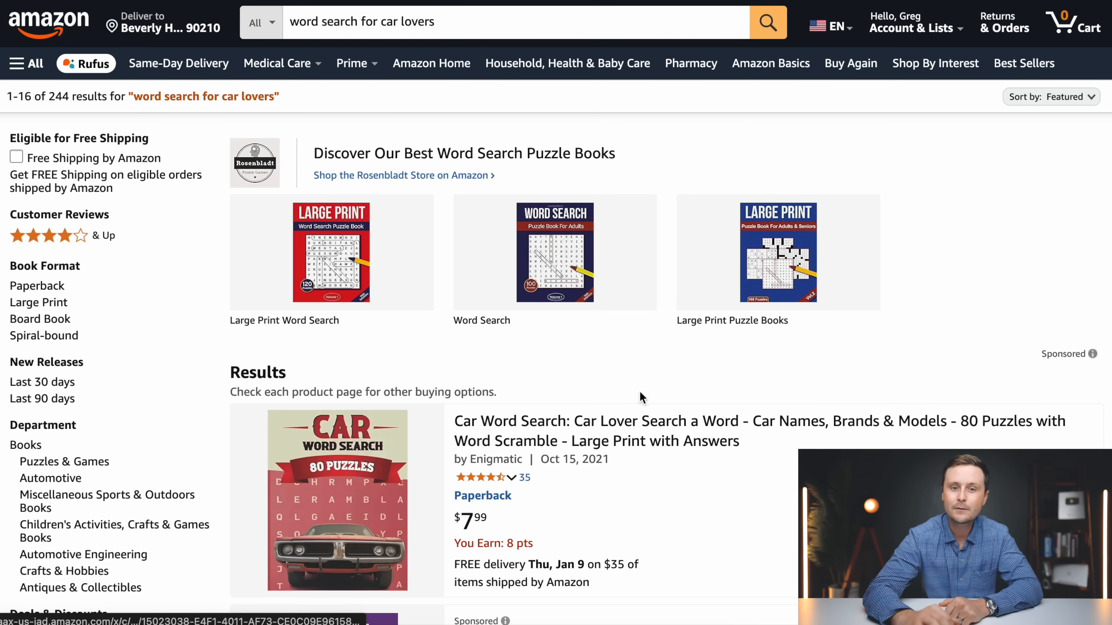
scroll(640, 396, down, 6)
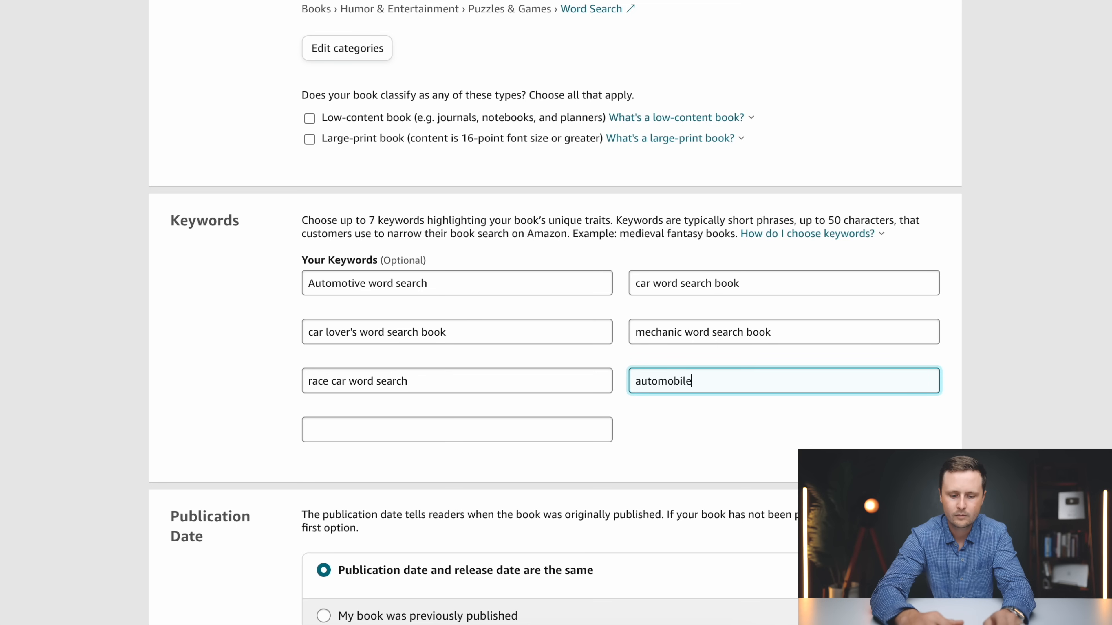
In Kindle Direct Publishing, complete the sixth keyword as "automobiles word search" and start the seventh keyword with "ca"
text(s word search)
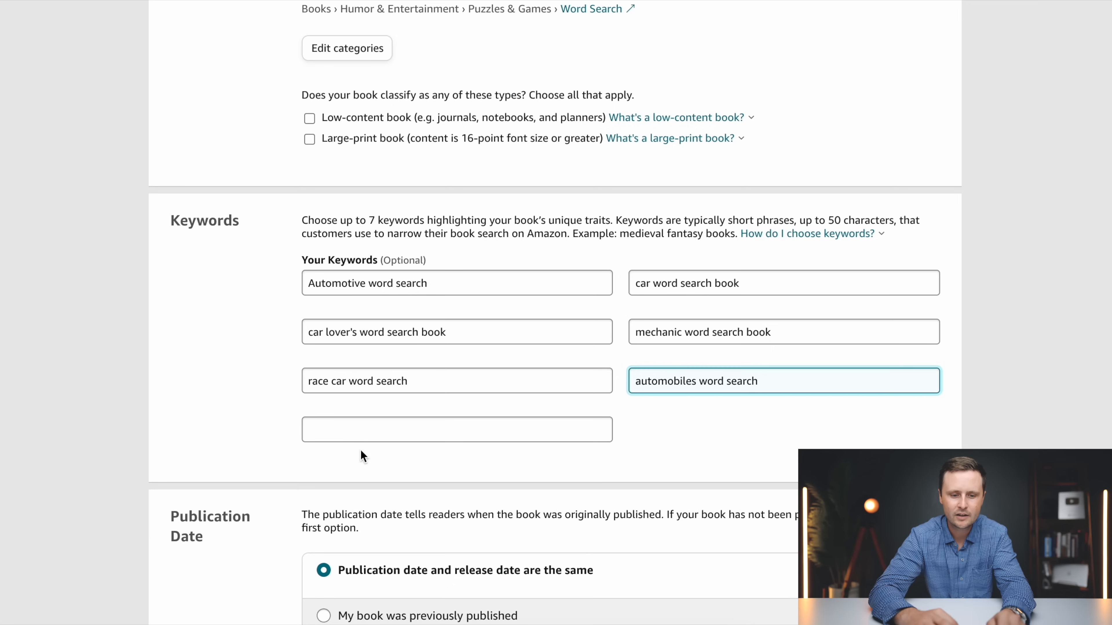
click(357, 431)
text(ca)
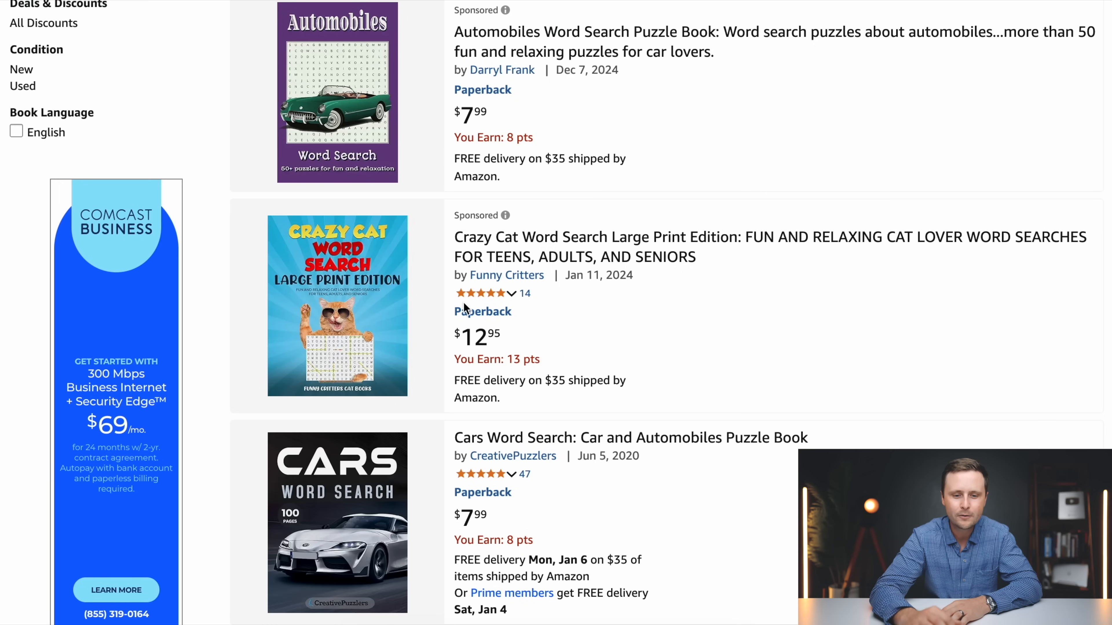
Back in Amazon's results for car lovers' word searches, examine the competing books' titles, covers and prices for keyword ideas
scroll(805, 319, down, 10)
scroll(806, 326, down, 2)
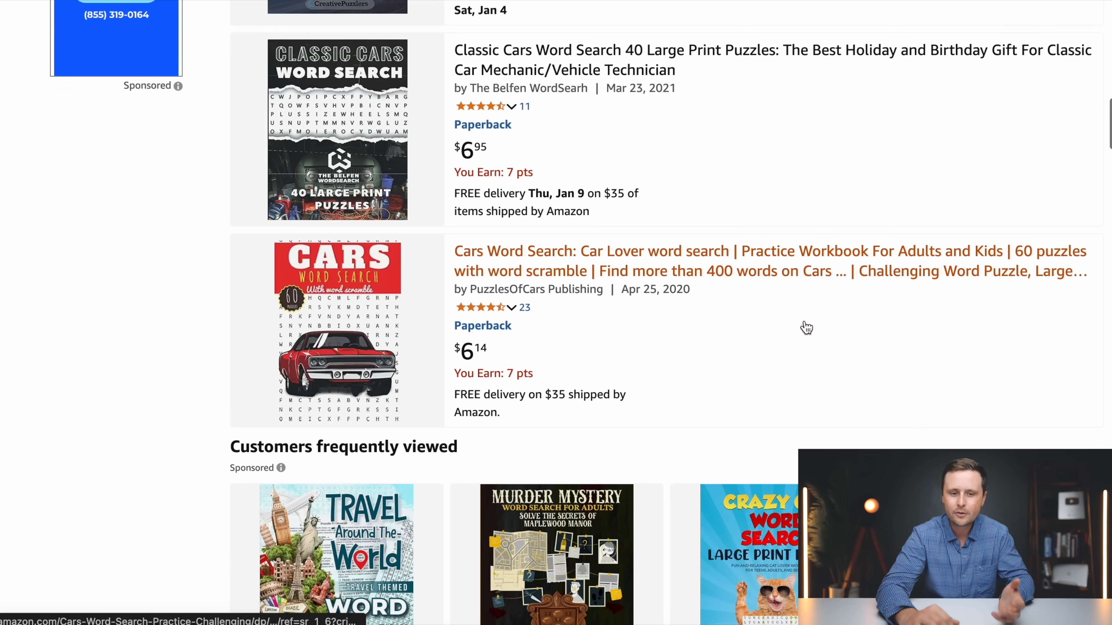
scroll(806, 327, down, 10)
scroll(805, 327, down, 8)
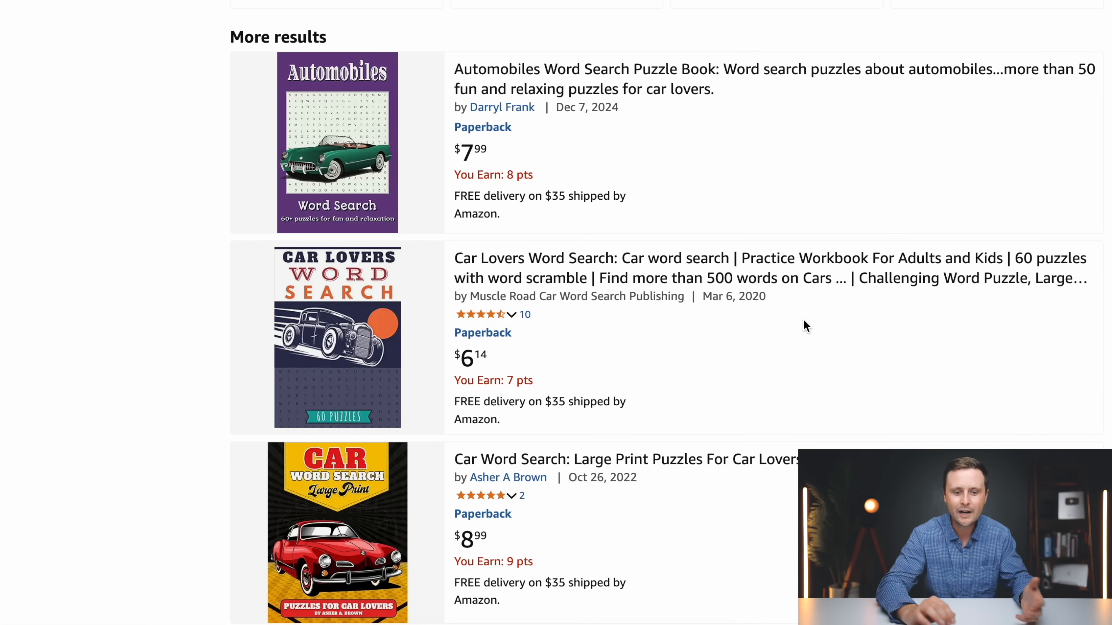
scroll(805, 323, down, 9)
scroll(804, 323, up, 6)
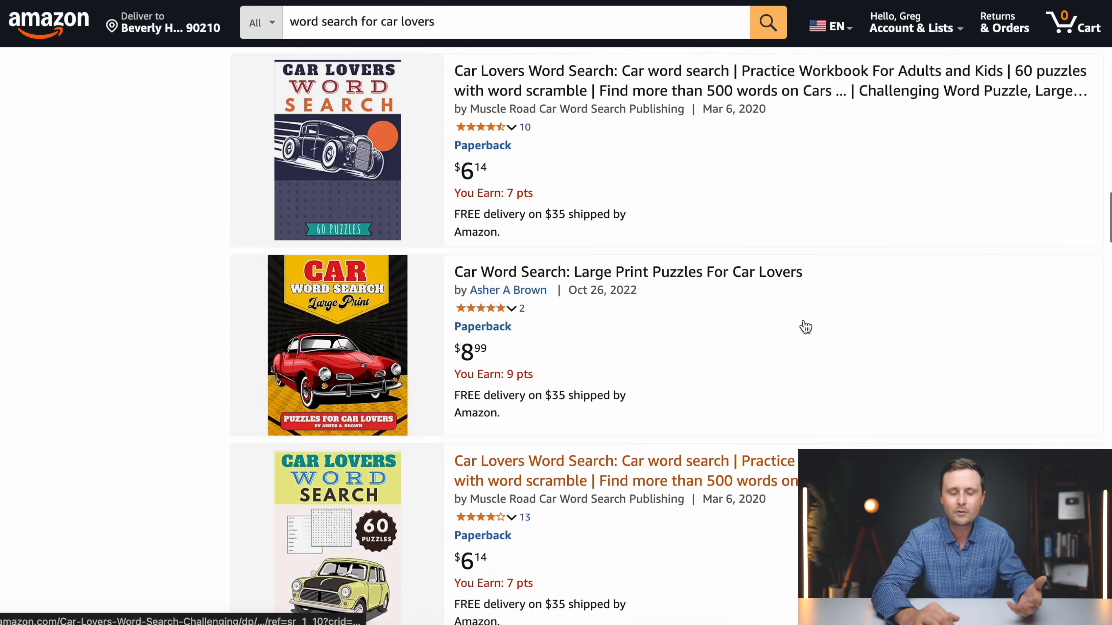
scroll(805, 325, up, 3)
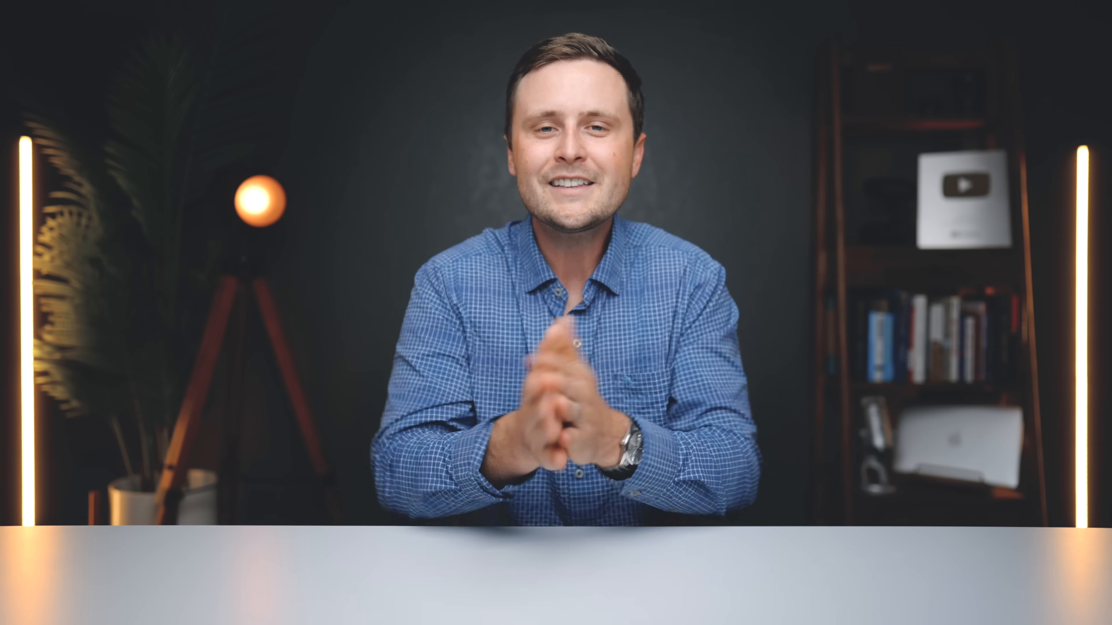
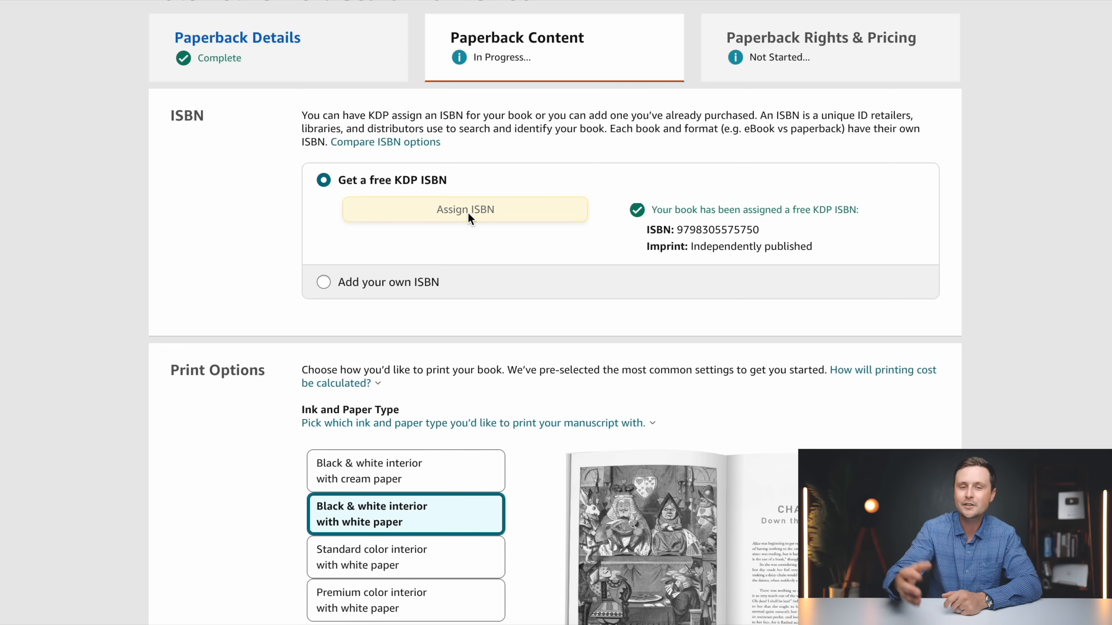
Set the paperback's bleed setting to Bleed (PDF only) in the print options
scroll(297, 141, down, 3)
scroll(281, 169, down, 4)
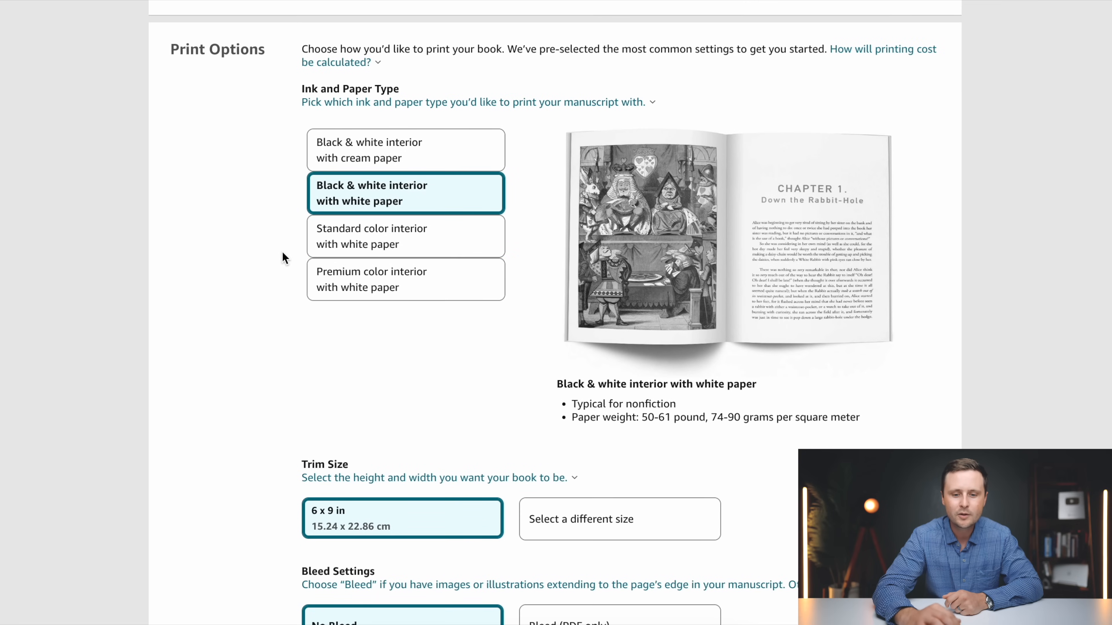
scroll(282, 256, down, 5)
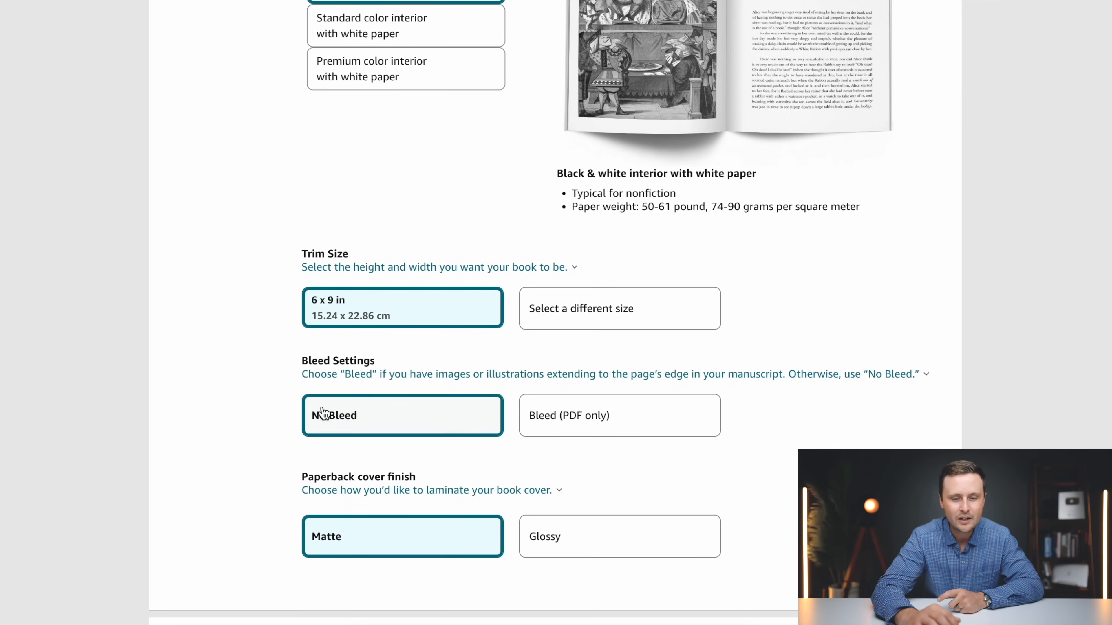
scroll(322, 413, down, 2)
click(601, 329)
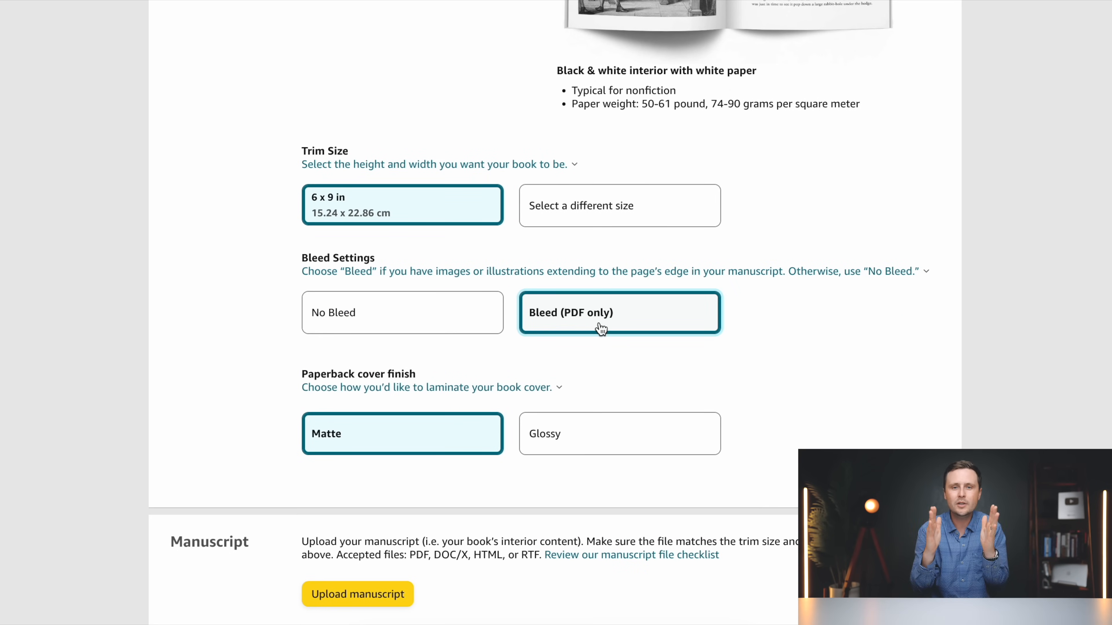
Upload "Paperback Interior (Automotive_Word_Search) 6X9 110 pages Bleed CMYK.pdf" from the Automotive Word Search Complete folder as the manuscript
scroll(599, 329, down, 2)
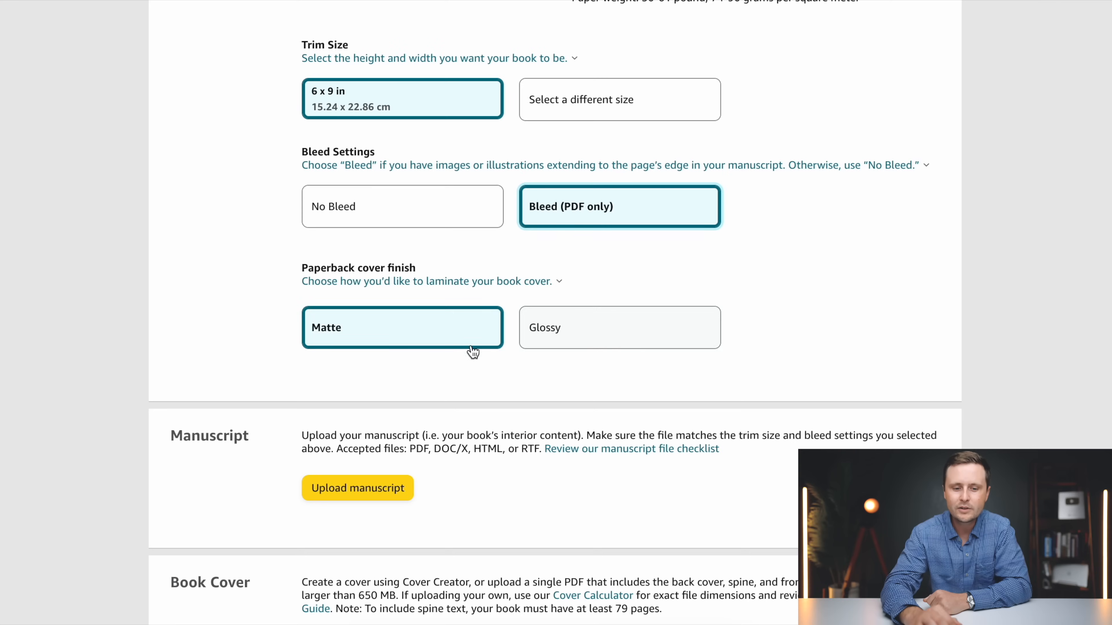
scroll(449, 350, down, 6)
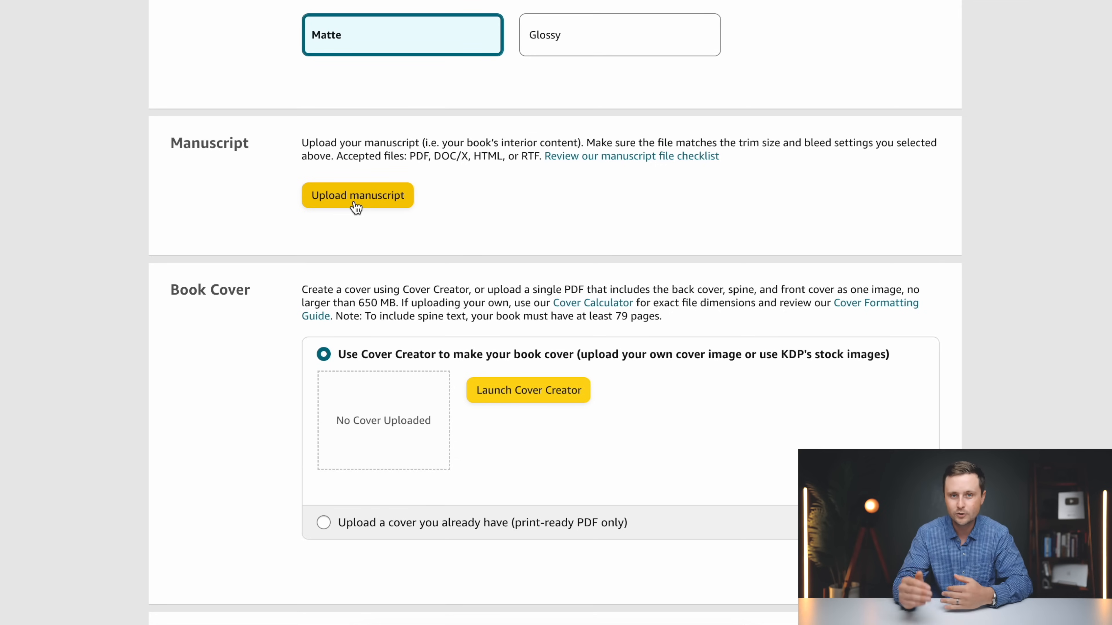
click(353, 203)
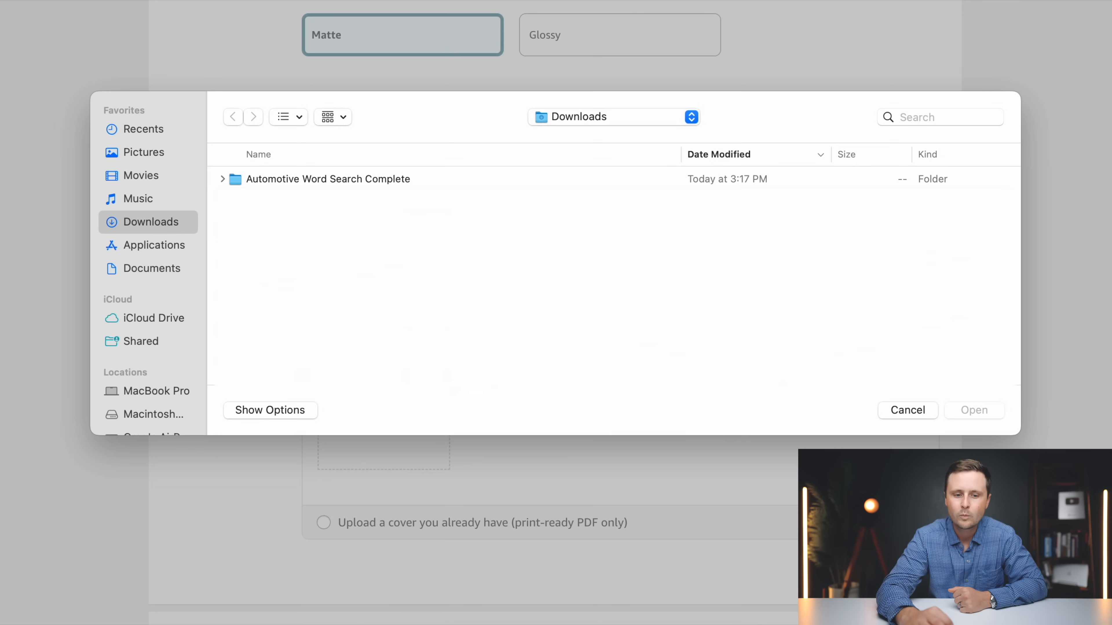
double_click(381, 181)
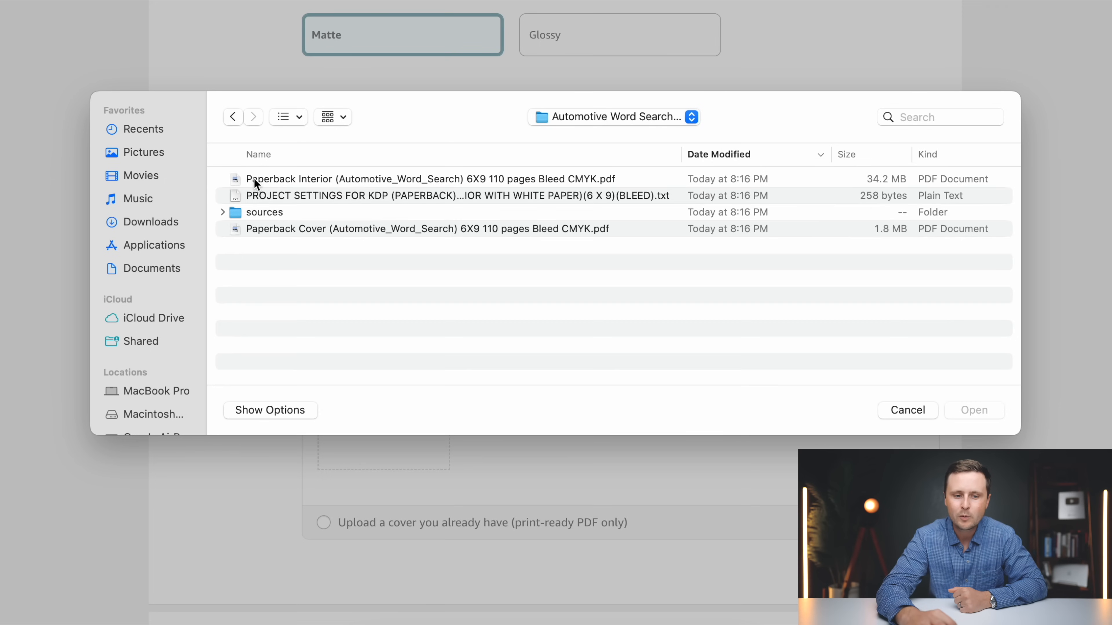
click(317, 177)
click(982, 412)
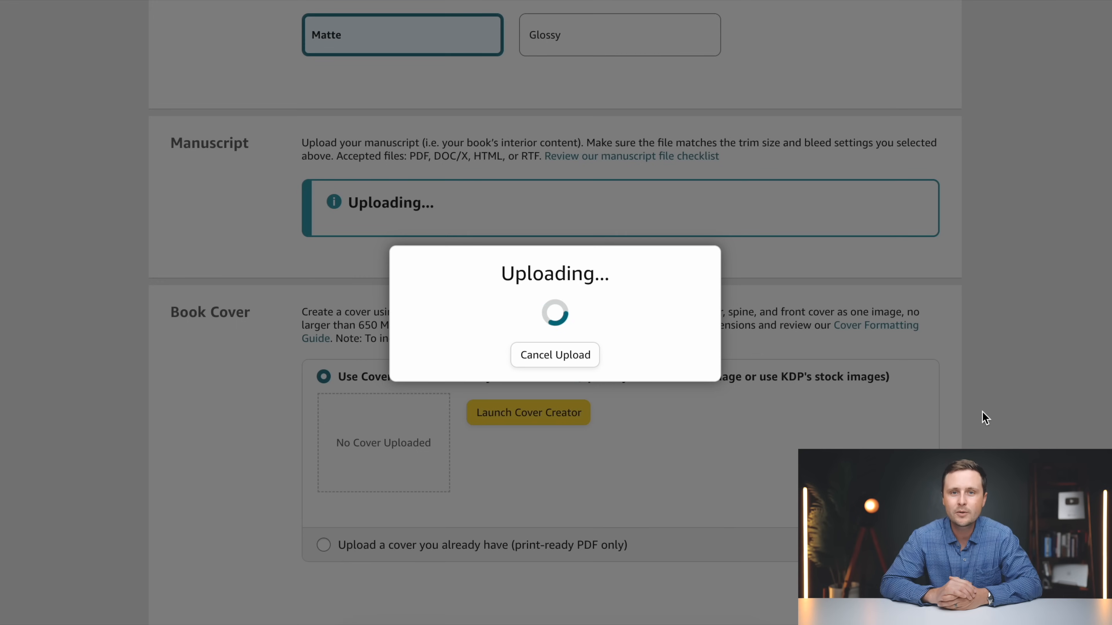
Choose to upload a print-ready cover and supply "Paperback Cover (Automotive_Word_Search) 6X9 110 pages Bleed CMYK.pdf"
scroll(984, 417, down, 3)
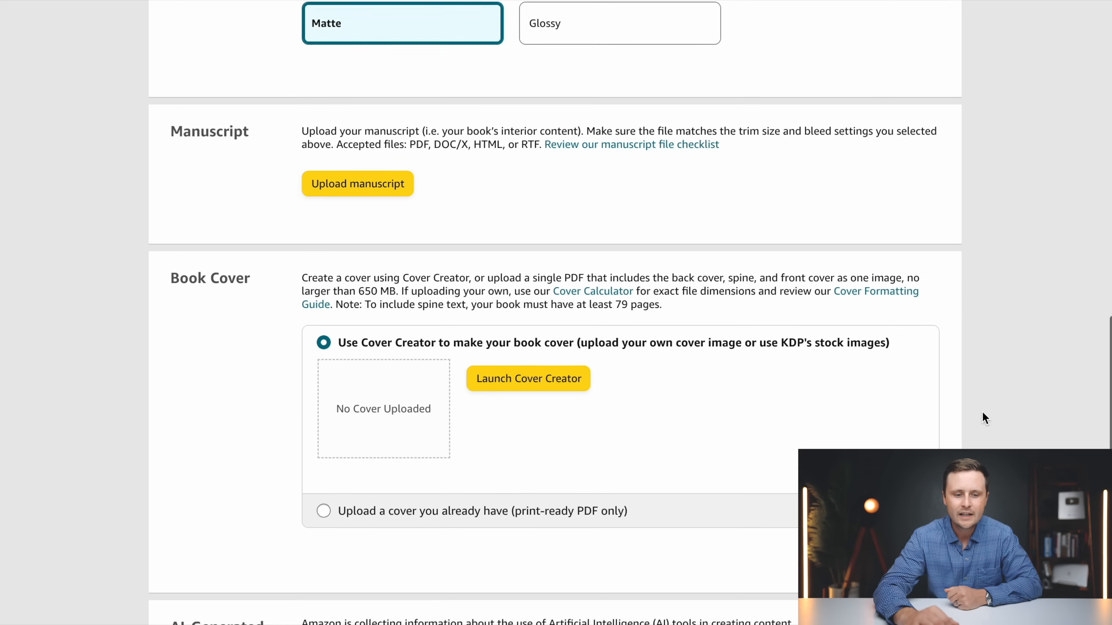
scroll(479, 349, down, 1)
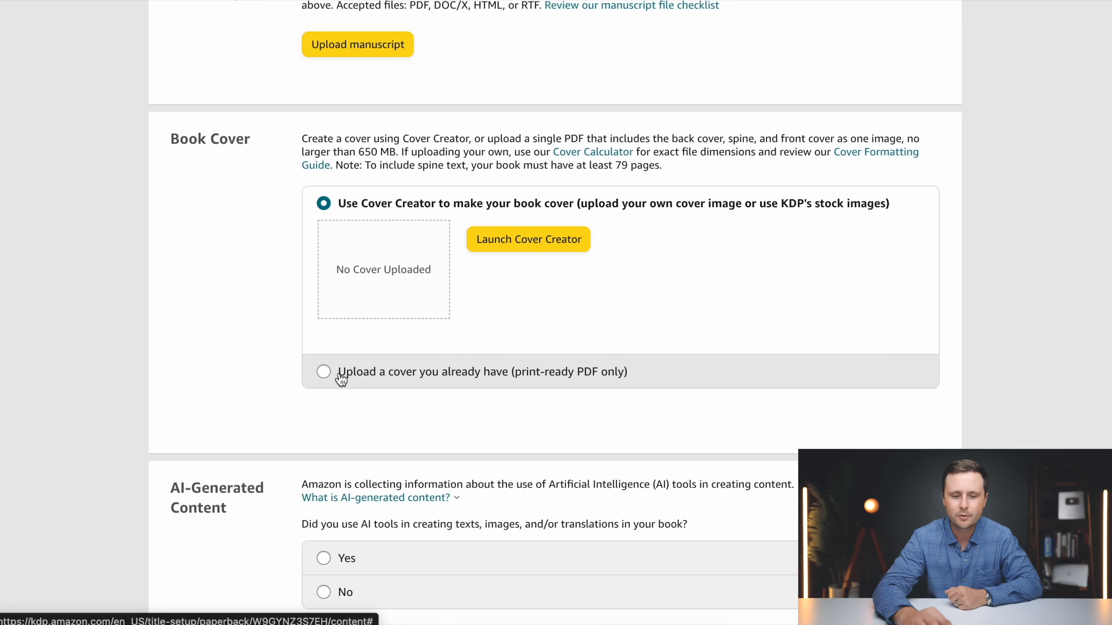
click(323, 372)
click(532, 277)
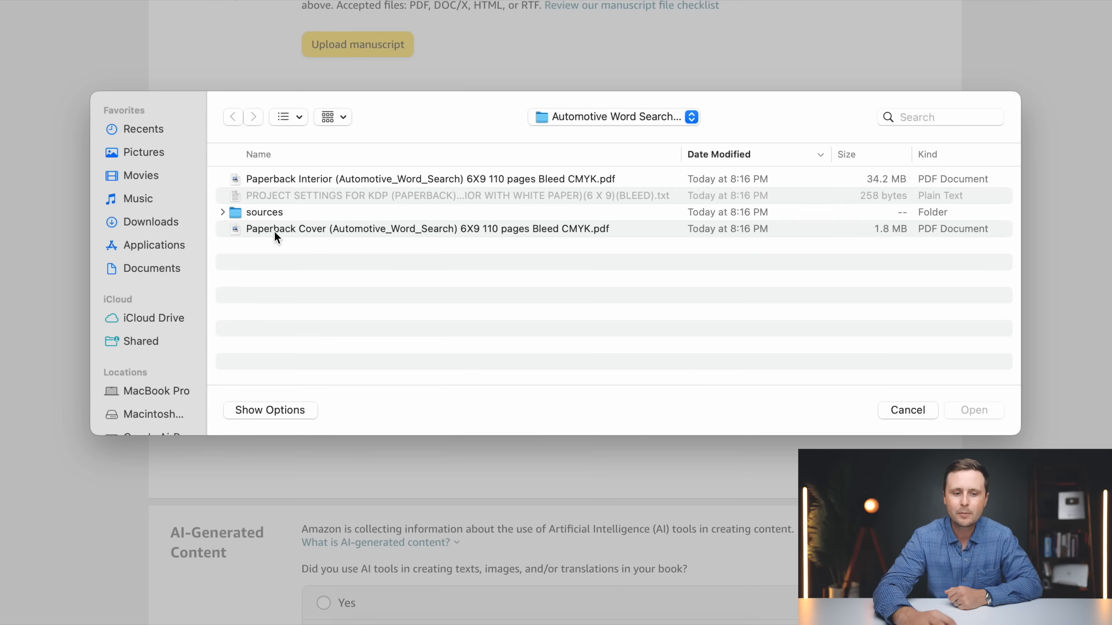
click(274, 231)
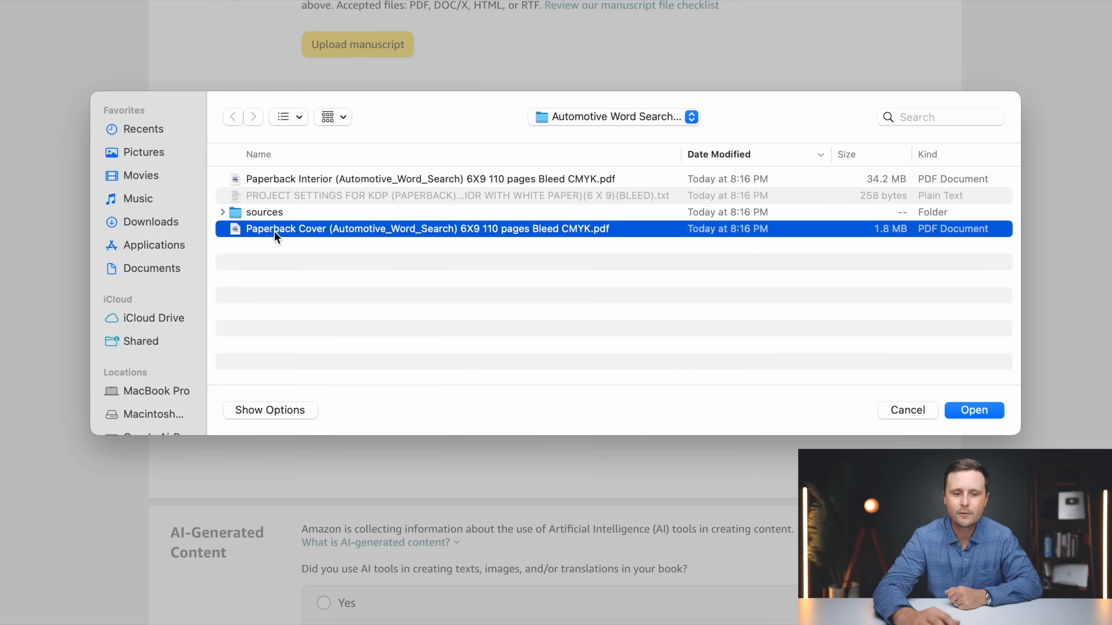
click(974, 411)
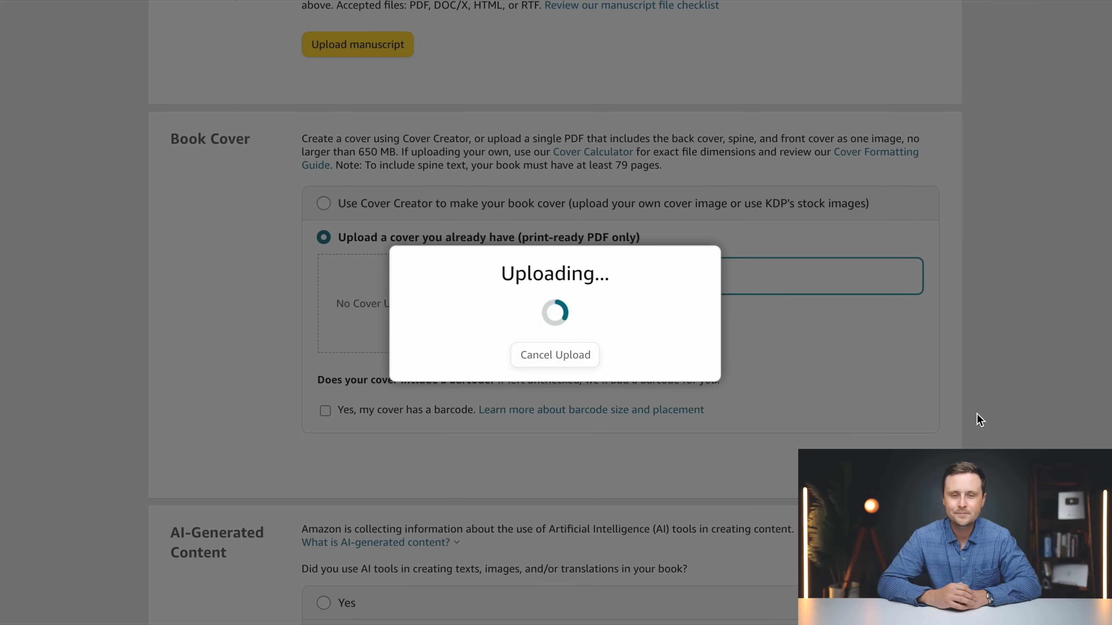
scroll(976, 413, up, 2)
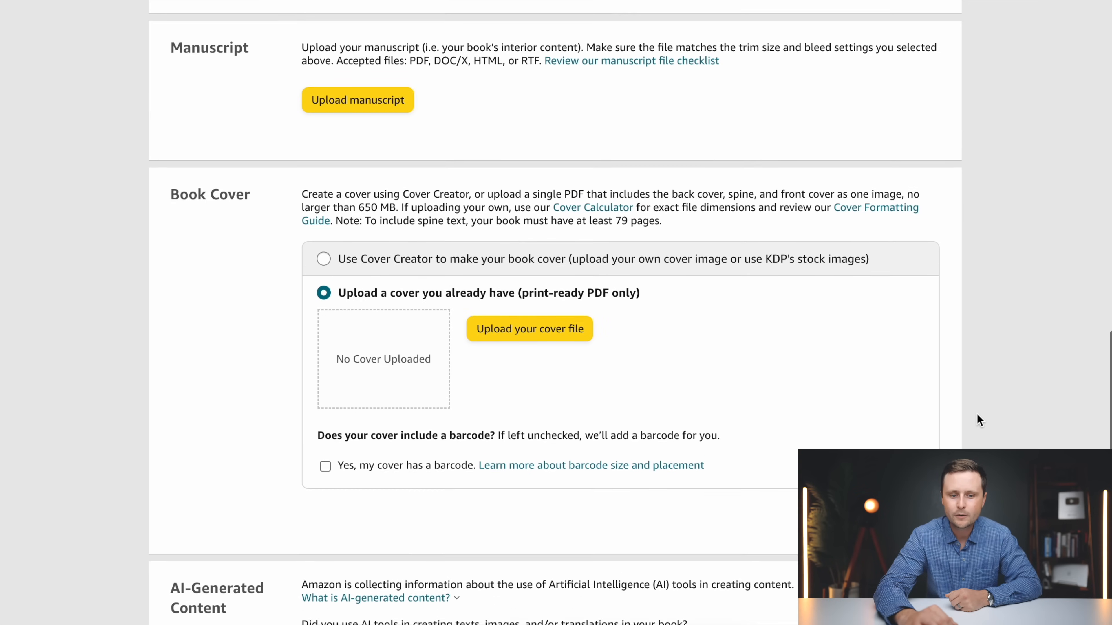
scroll(976, 414, up, 1)
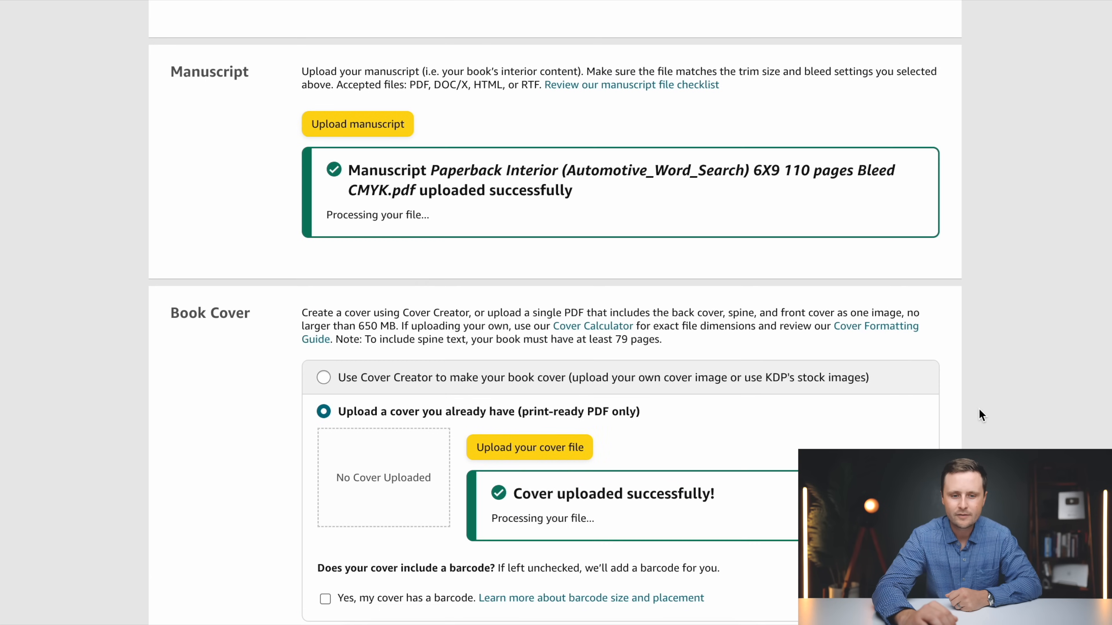
Declare that no AI tools were used in creating the book's texts, images or translations
scroll(981, 414, down, 5)
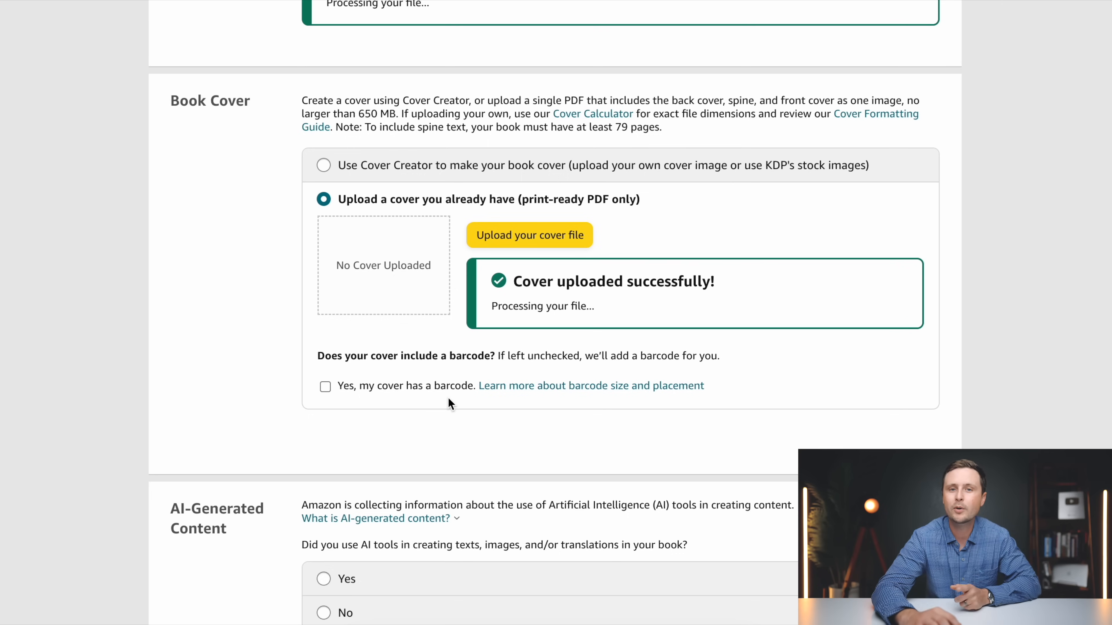
scroll(821, 423, down, 3)
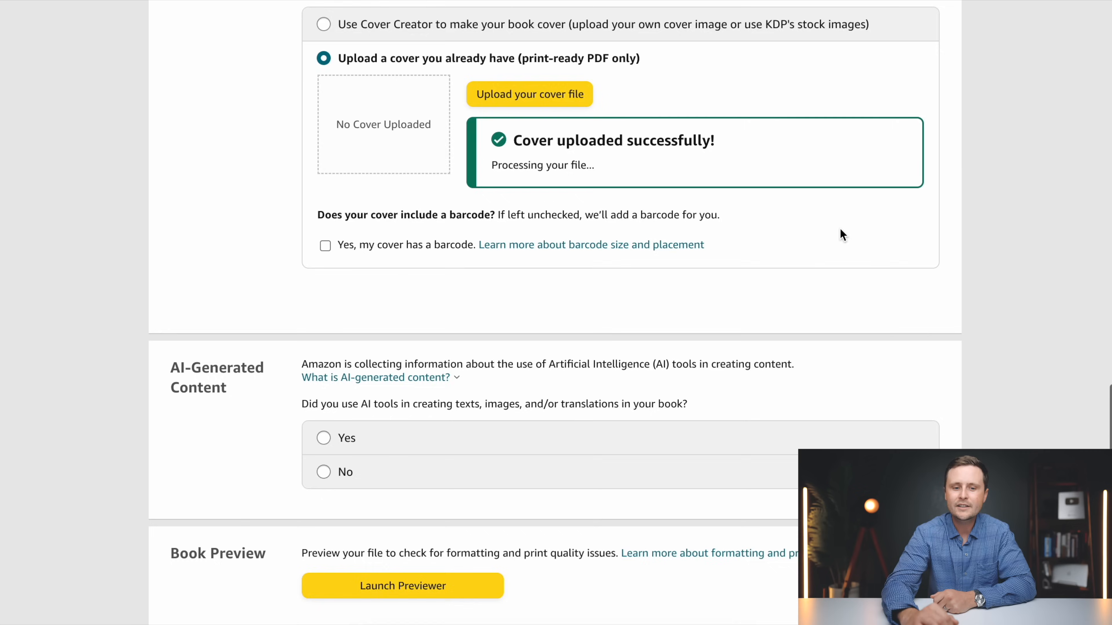
scroll(840, 229, down, 5)
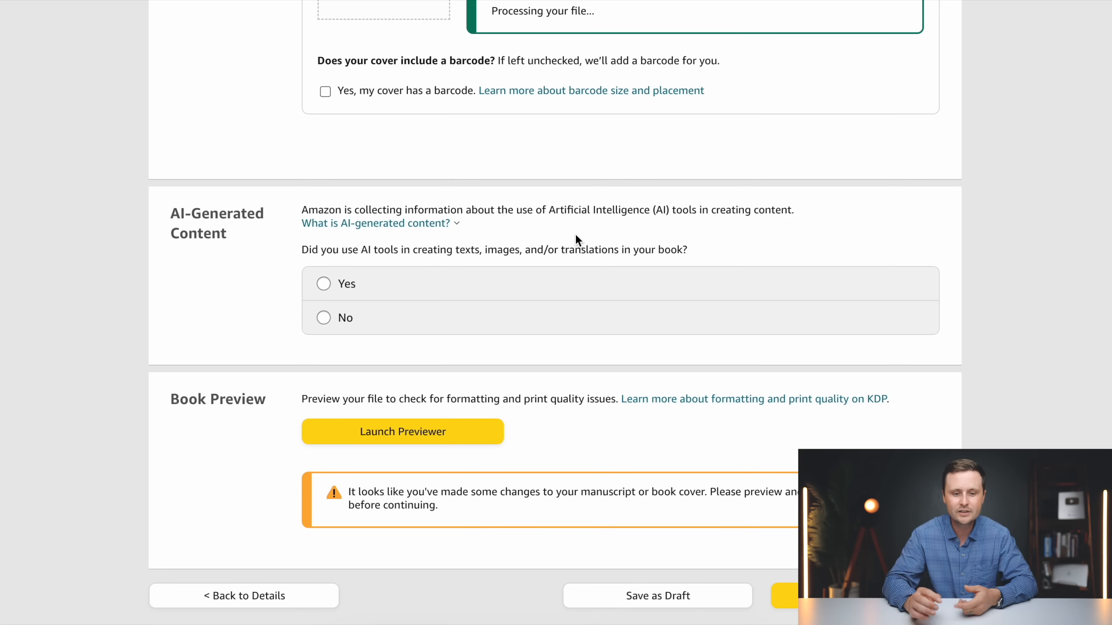
click(323, 318)
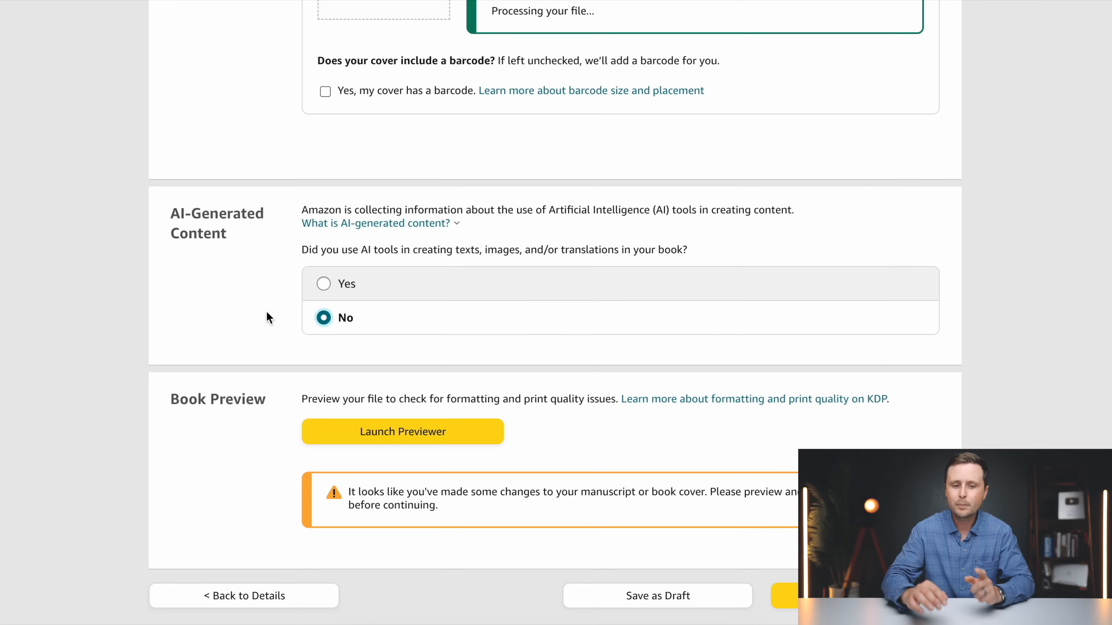
click(323, 318)
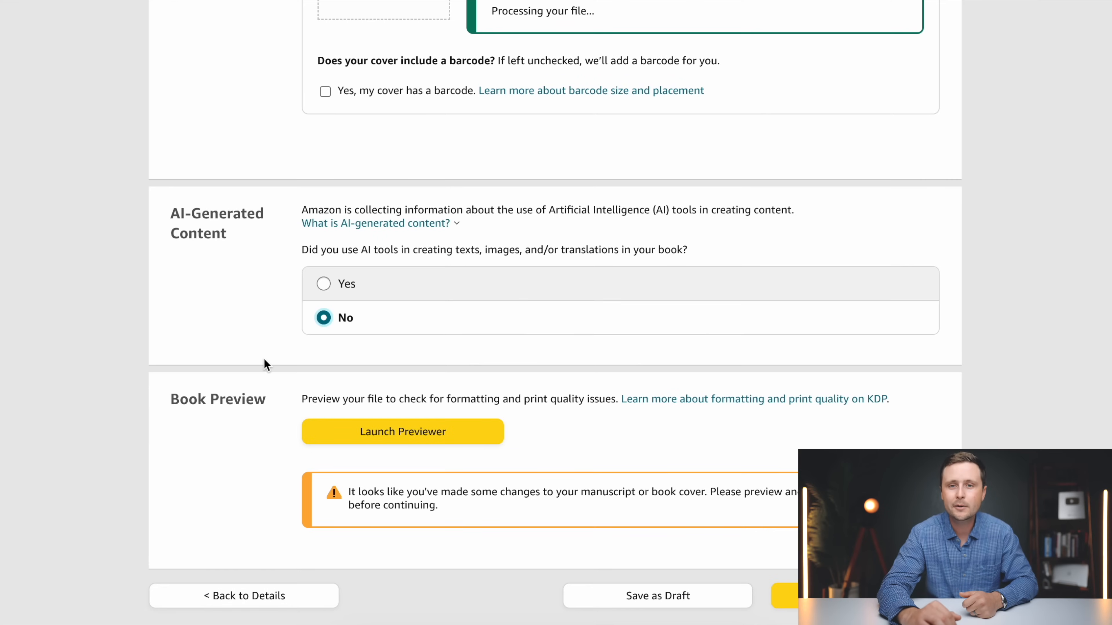
Launch the print previewer, check the cover and the pages of Puzzles #1 to #3, and approve the book
scroll(264, 358, down, 3)
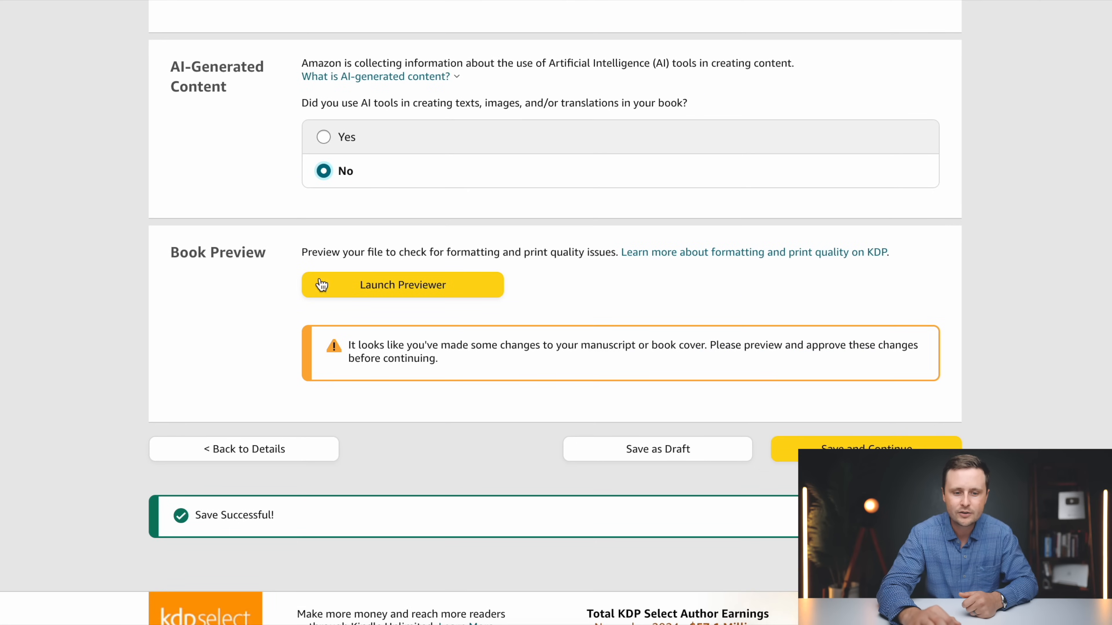
click(427, 292)
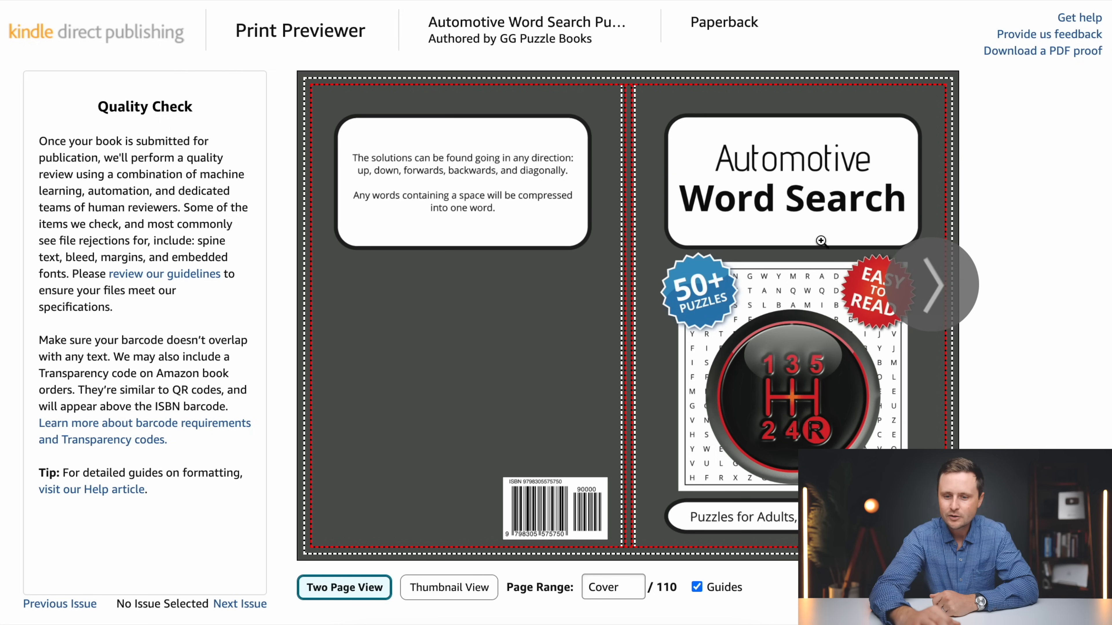
click(936, 285)
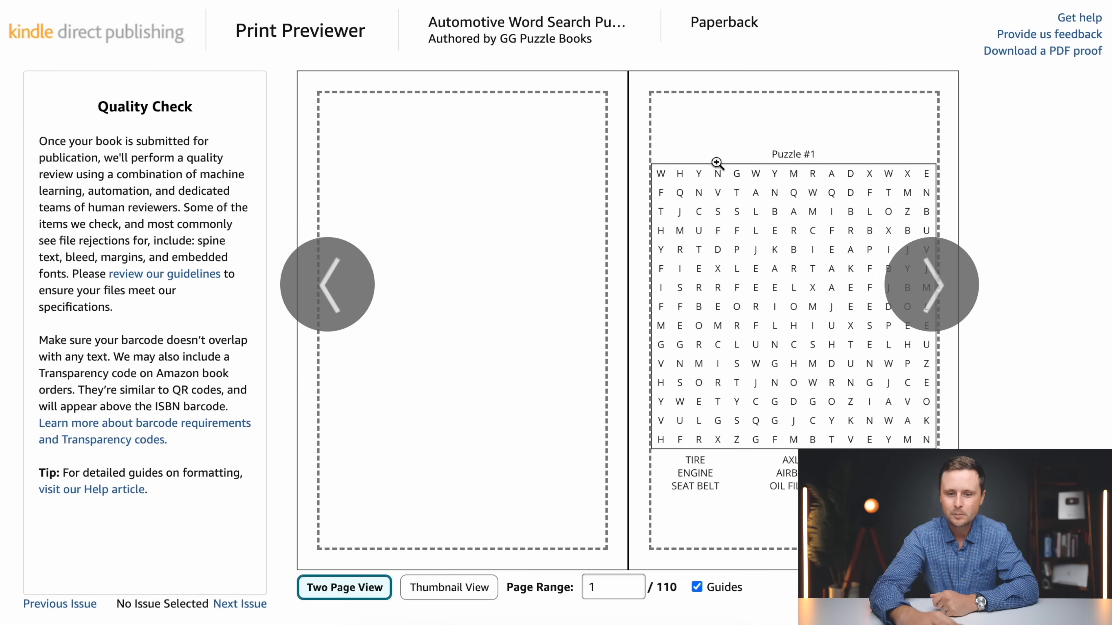
mouse_move(699, 142)
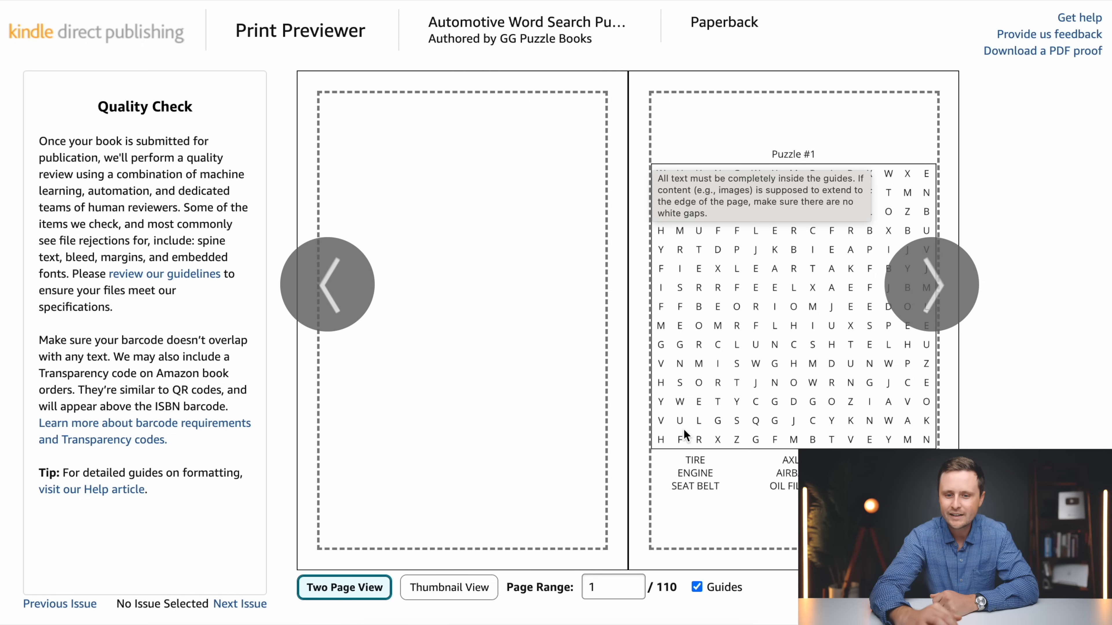
click(939, 307)
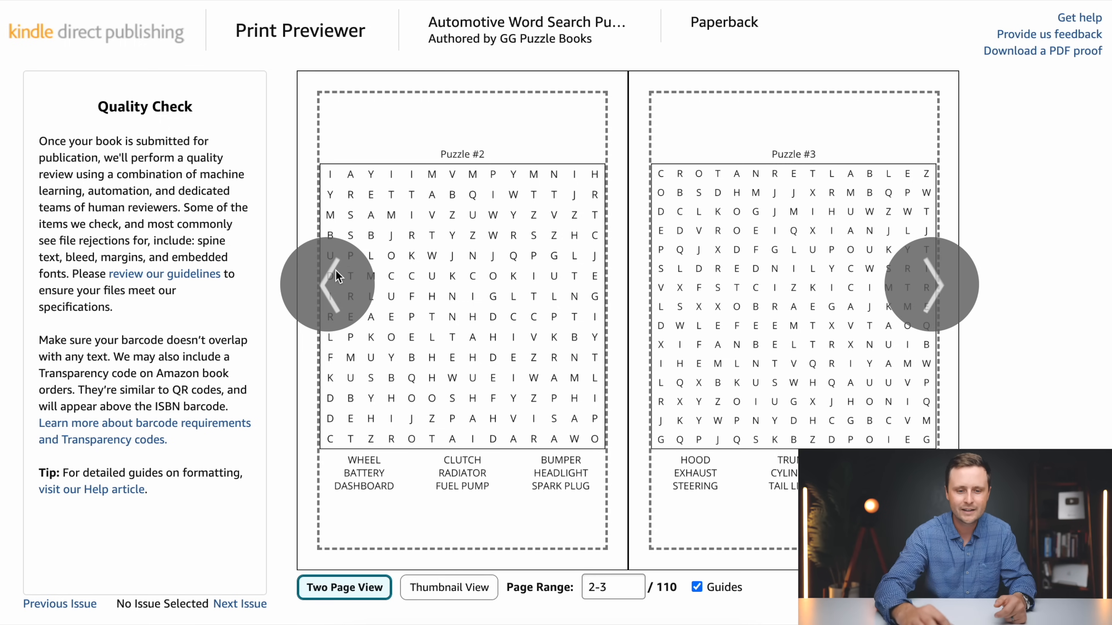
click(331, 282)
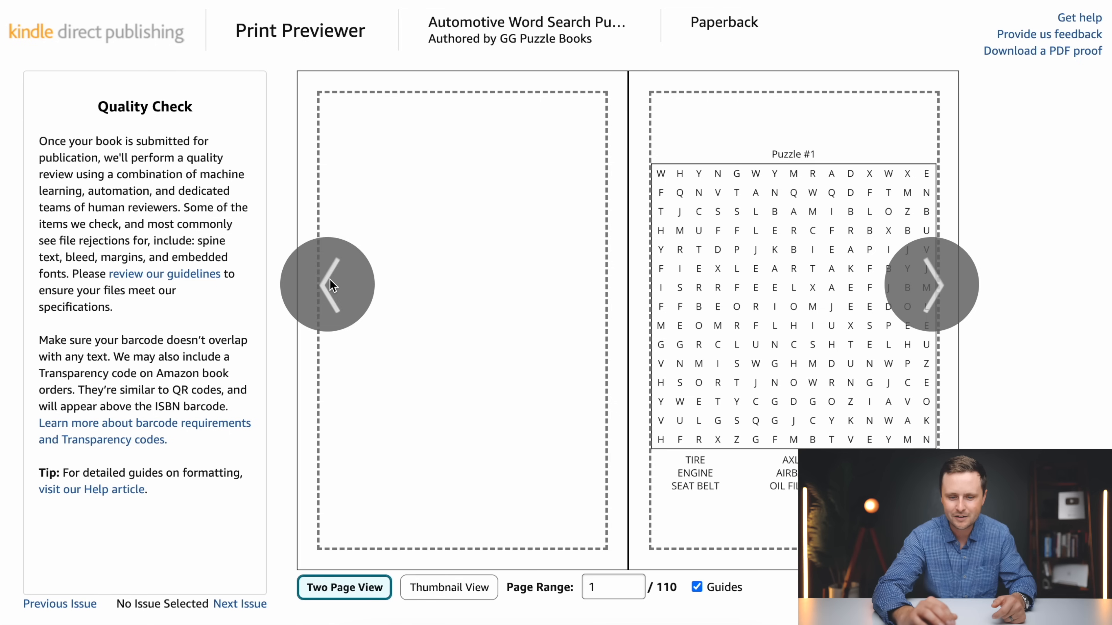
click(330, 281)
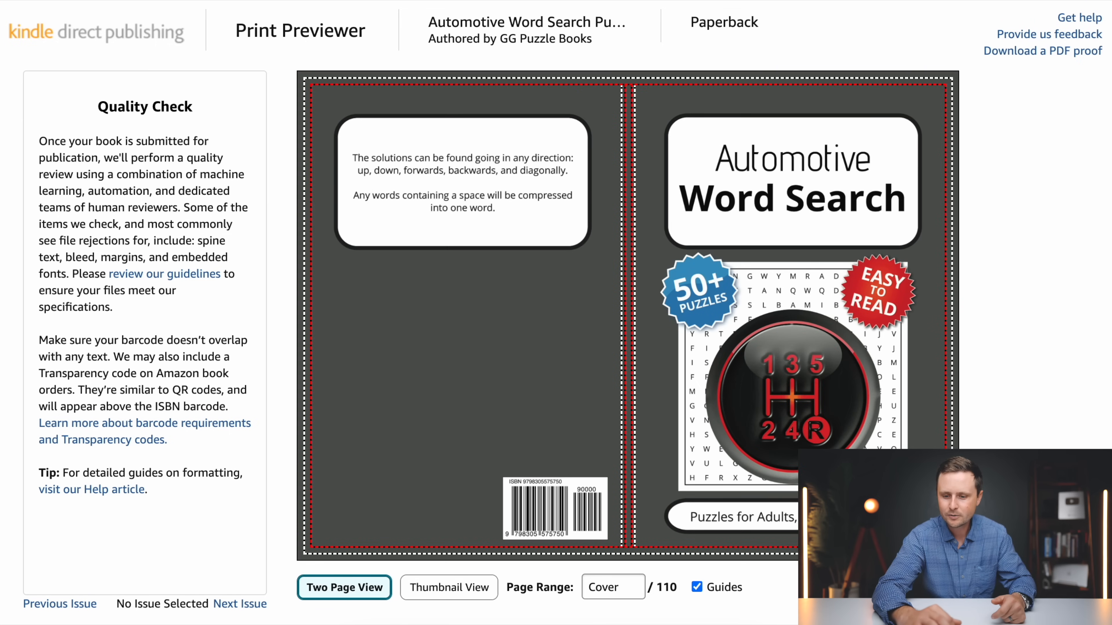
click(1064, 588)
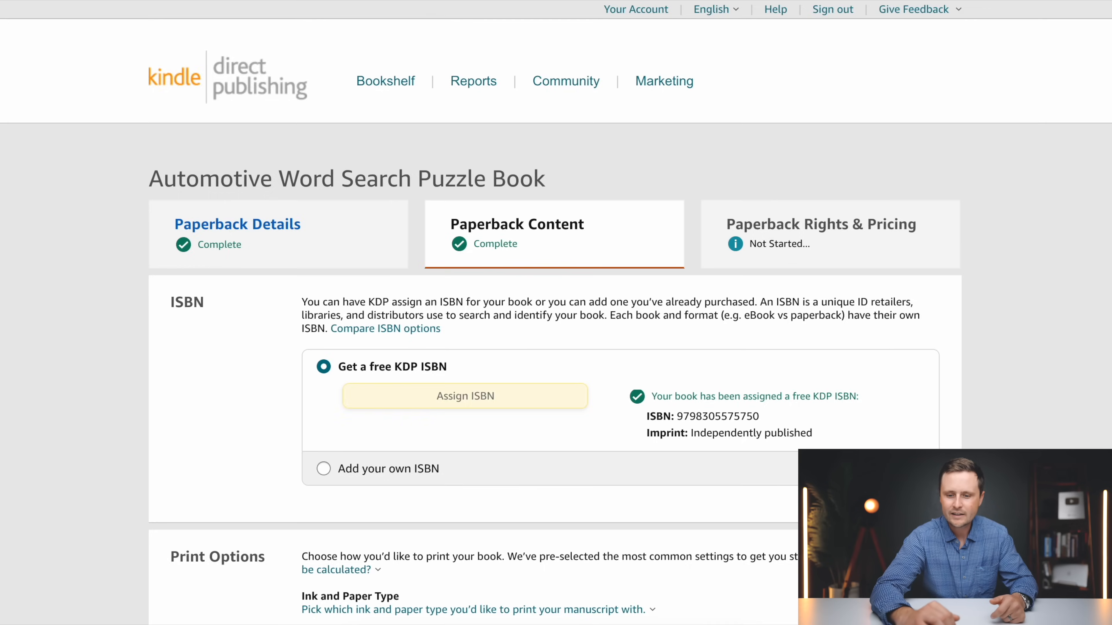
Review the print summary and per-marketplace printing costs, and save the paperback content to continue to rights and pricing
scroll(555, 313, down, 20)
scroll(555, 312, down, 10)
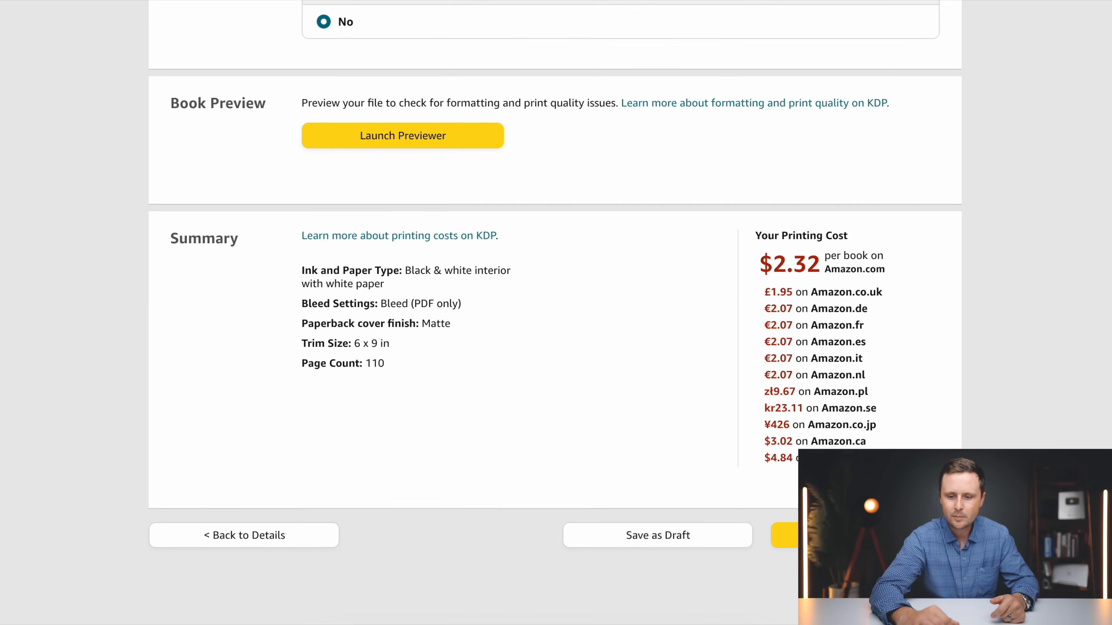
scroll(555, 313, up, 2)
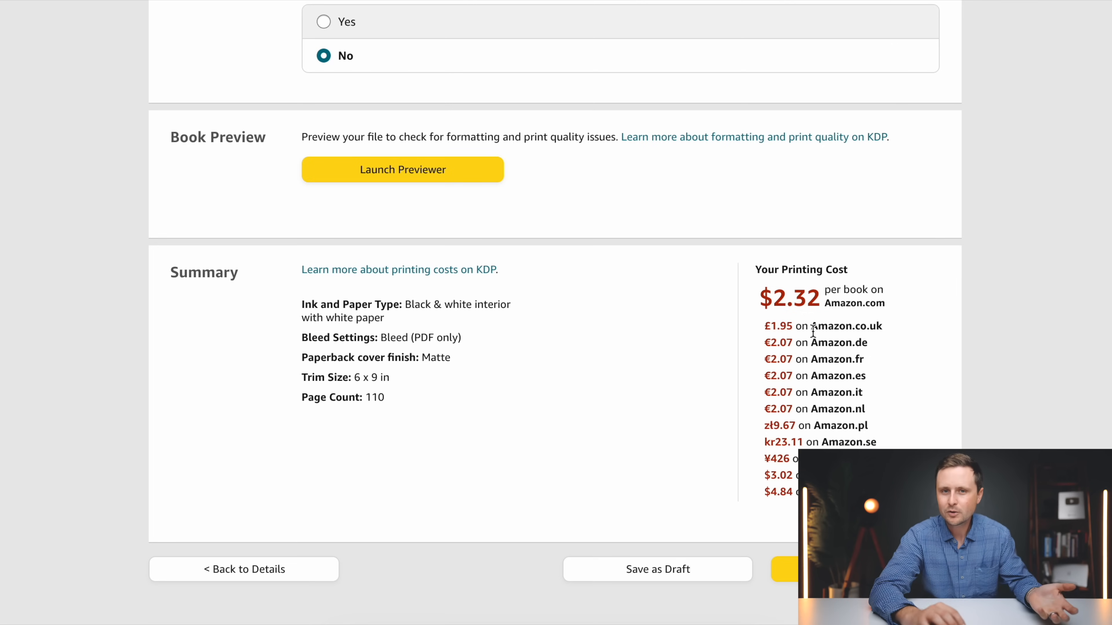
scroll(927, 343, down, 2)
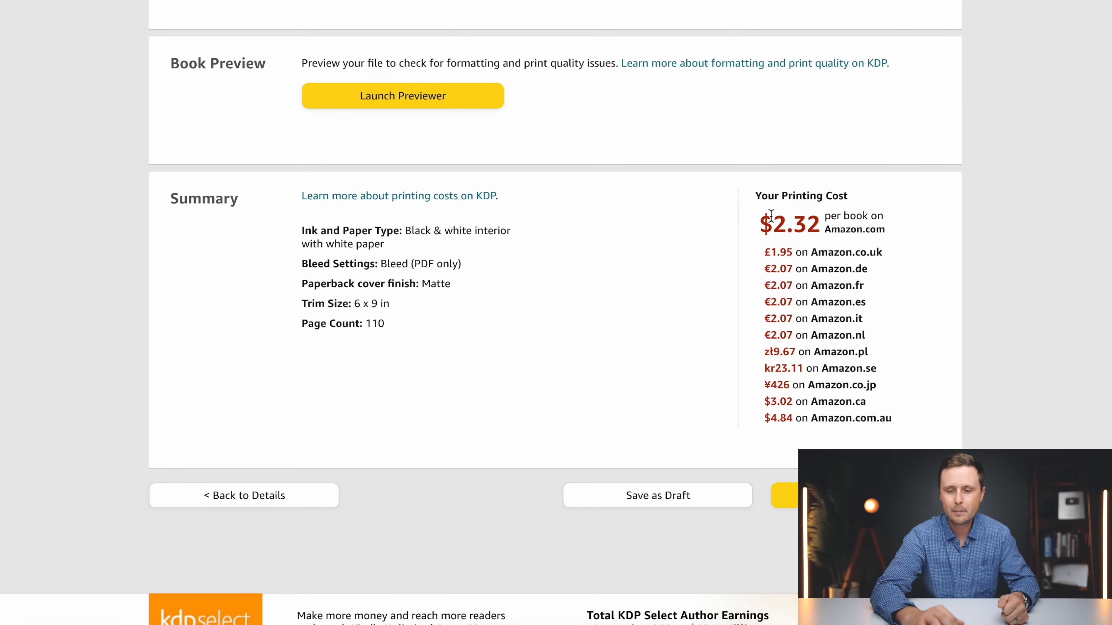
scroll(953, 317, down, 1)
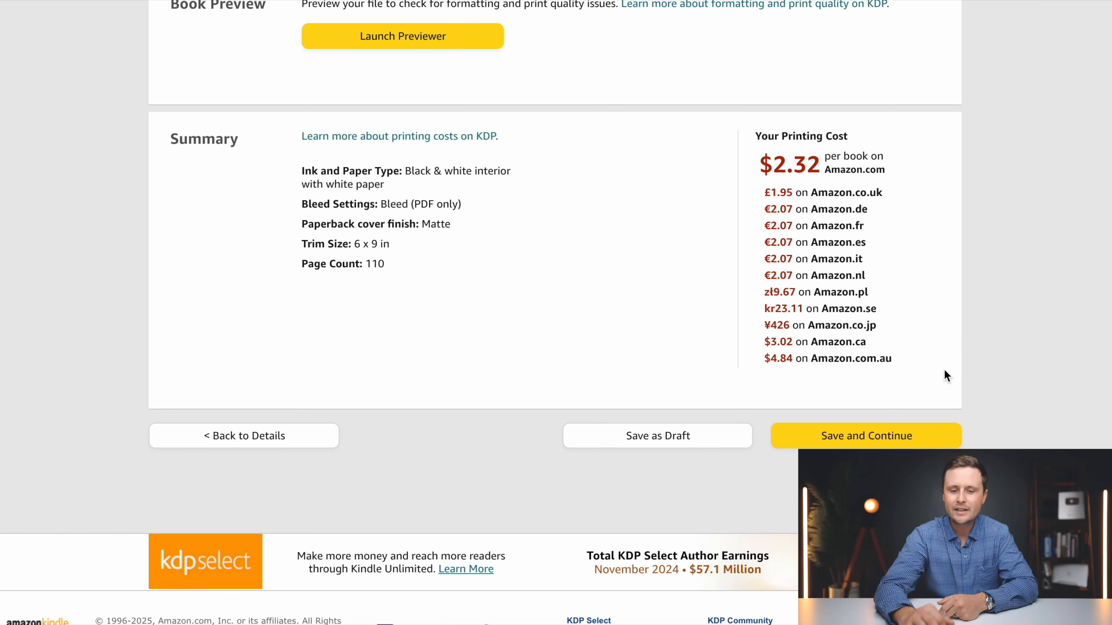
scroll(946, 376, down, 2)
click(870, 335)
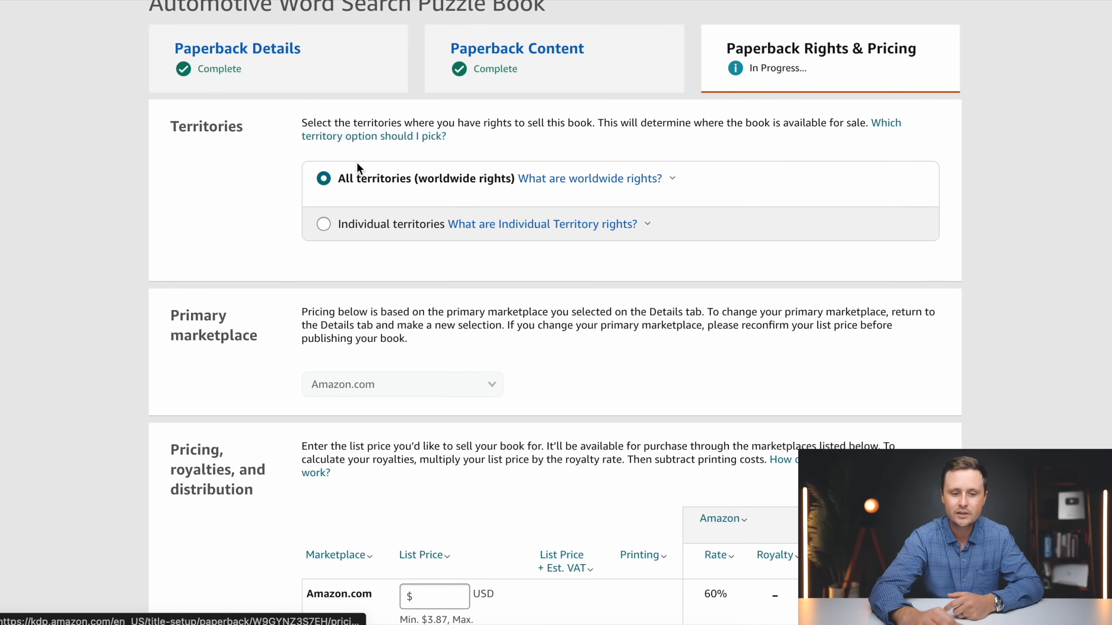
Keep worldwide rights and set the Amazon.com list price to 5.99 USD
scroll(302, 192, down, 3)
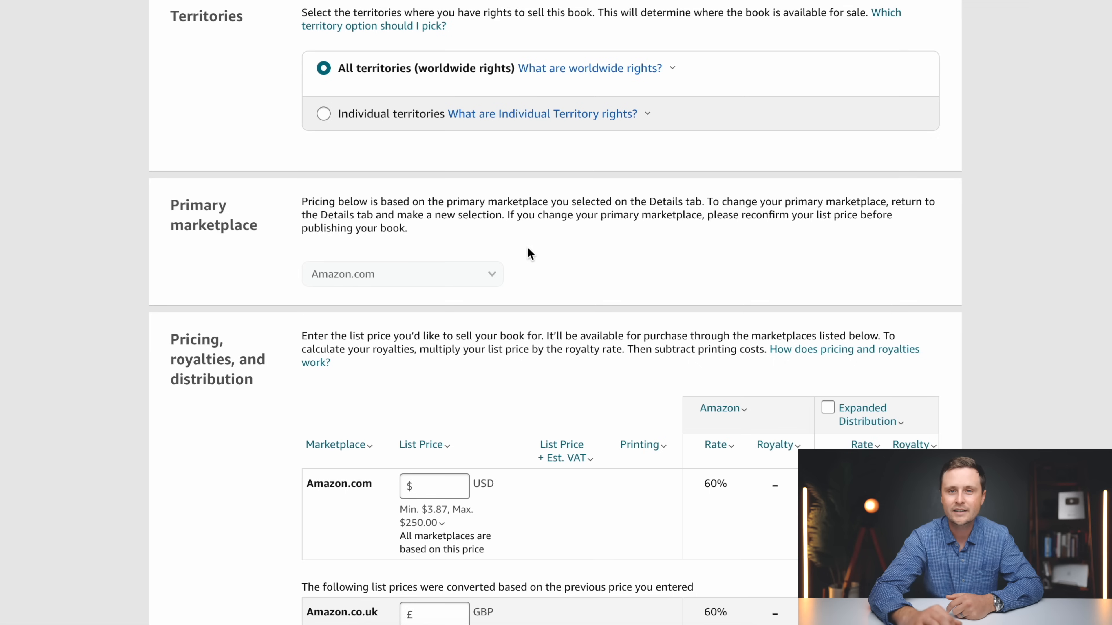
scroll(535, 276, down, 5)
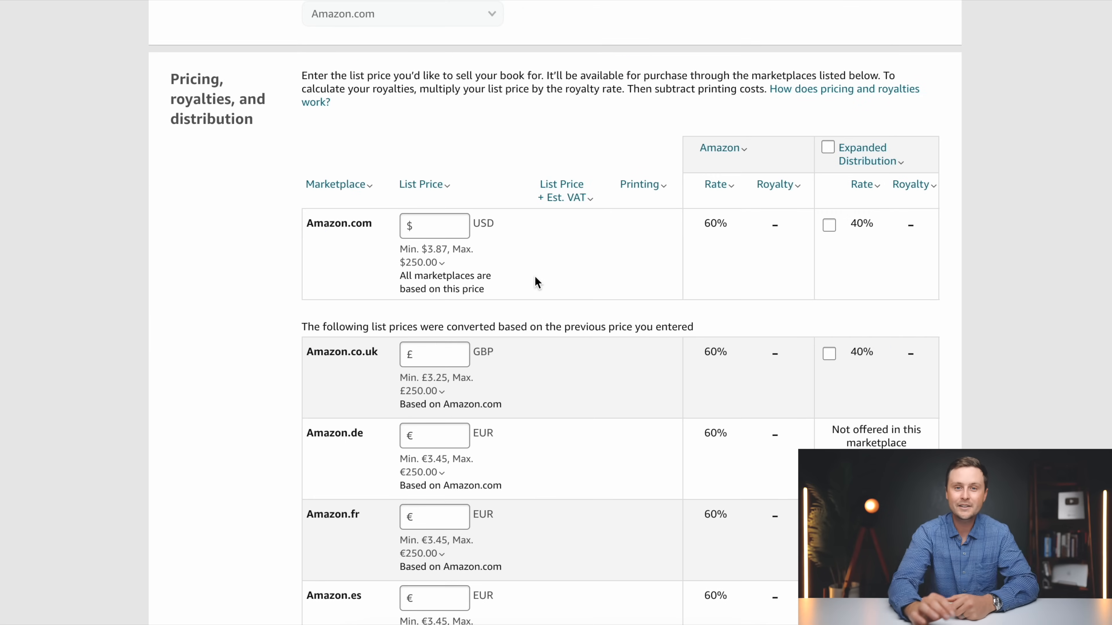
scroll(537, 283, down, 1)
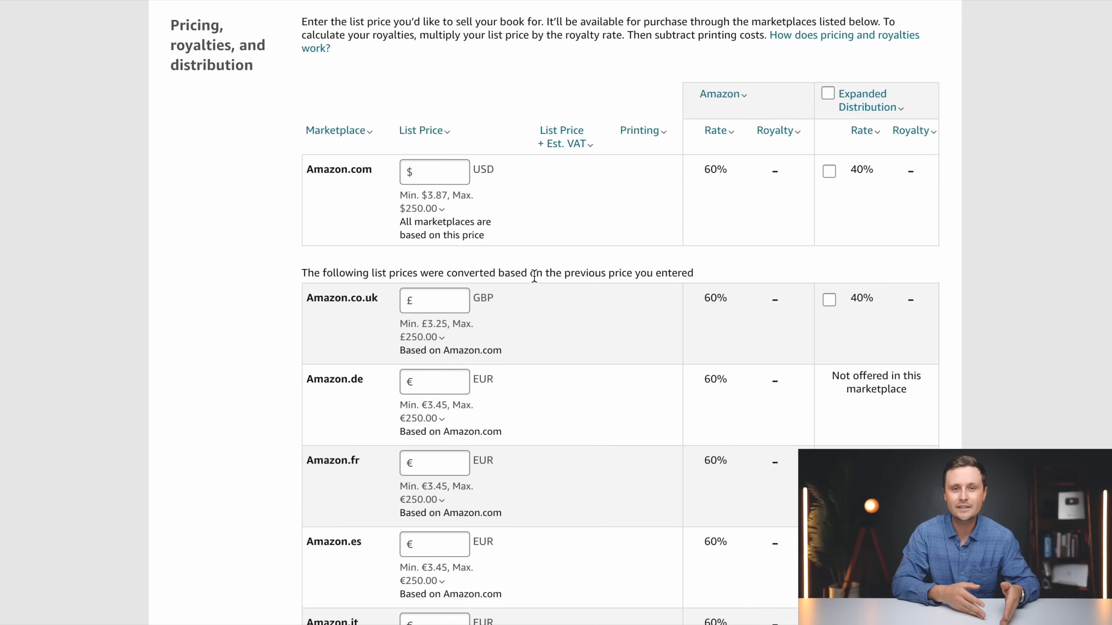
click(443, 169)
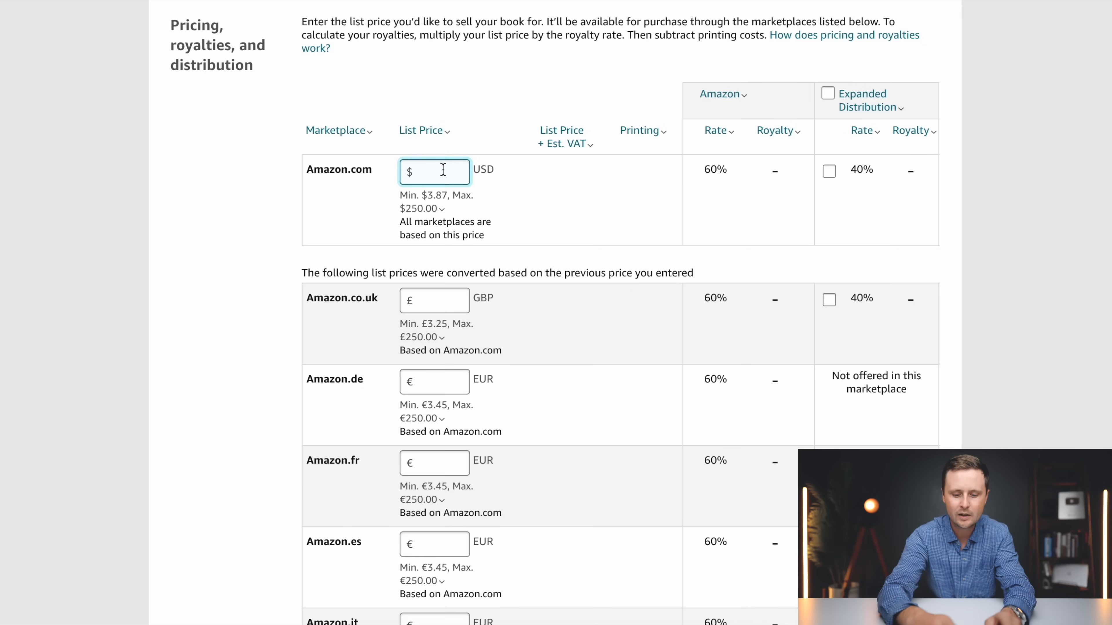
text(5.99)
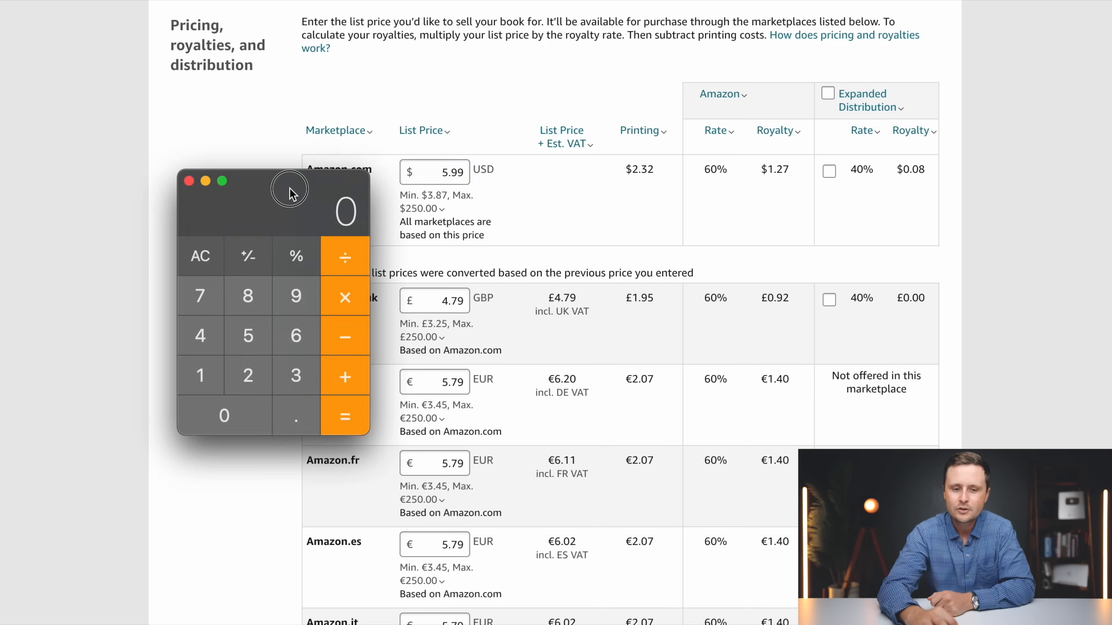
Multiply the 5.99 list price by the 0.6 royalty rate in the calculator
drag(290, 191, 219, 148)
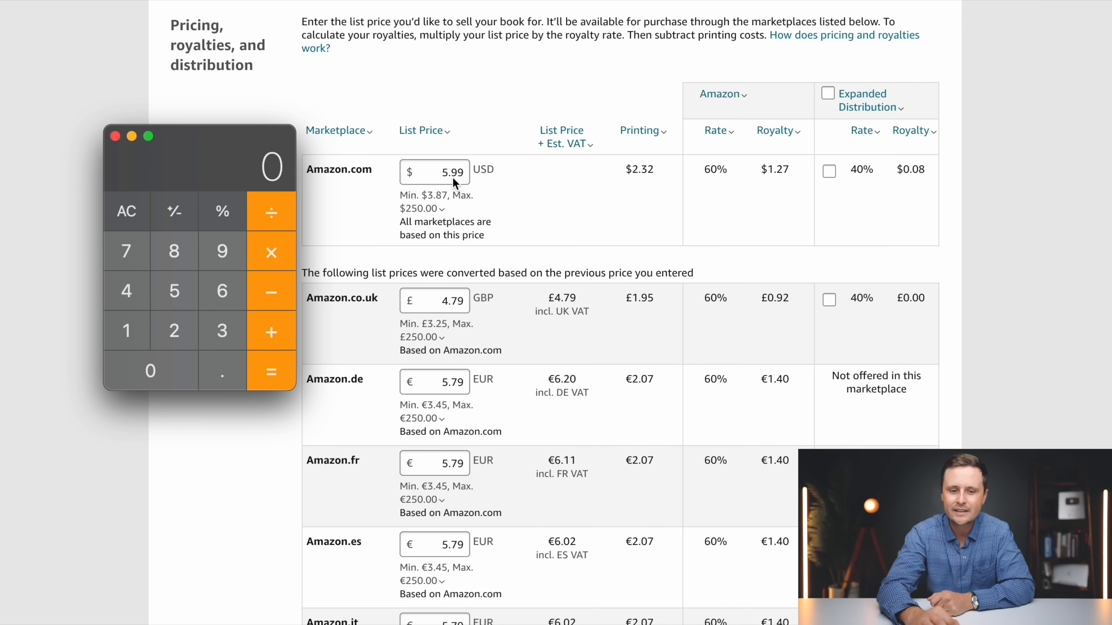
click(176, 291)
click(217, 373)
click(219, 243)
click(223, 245)
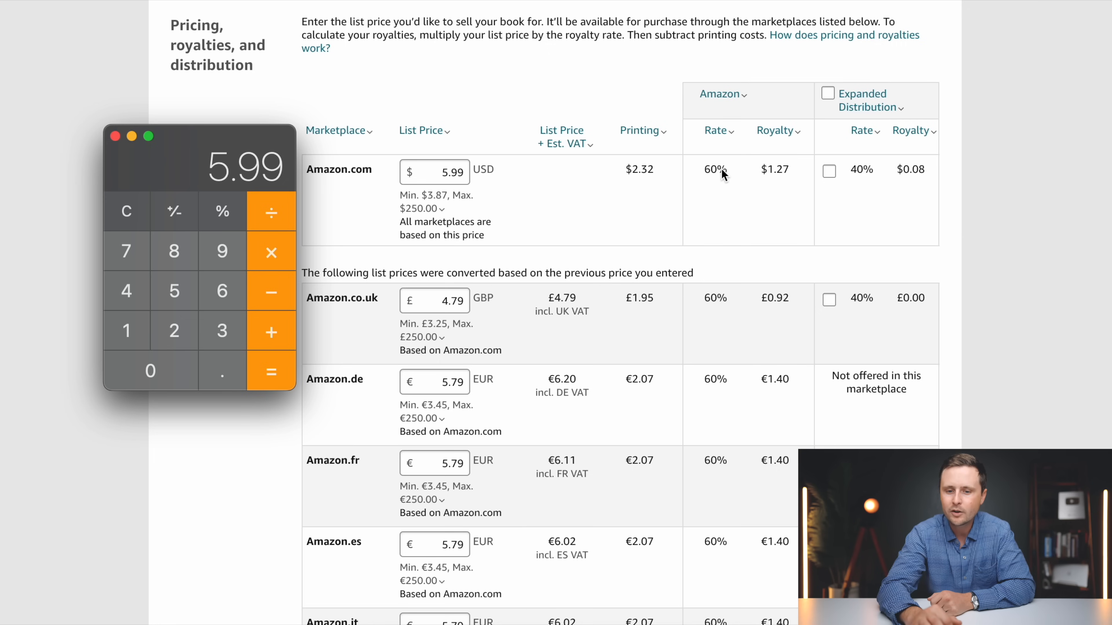
click(270, 259)
click(222, 371)
click(223, 291)
click(271, 370)
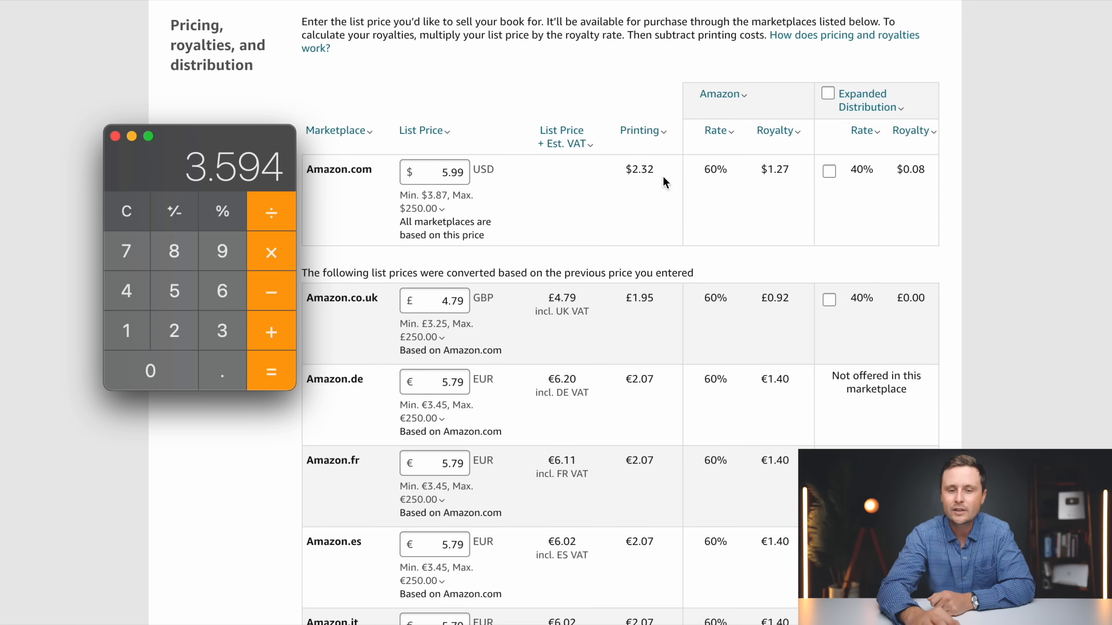
Subtract the 2.32 printing cost from the calculated amount to check the royalty, and return to the pricing page
click(269, 282)
click(174, 330)
click(222, 371)
click(222, 330)
click(174, 331)
click(271, 373)
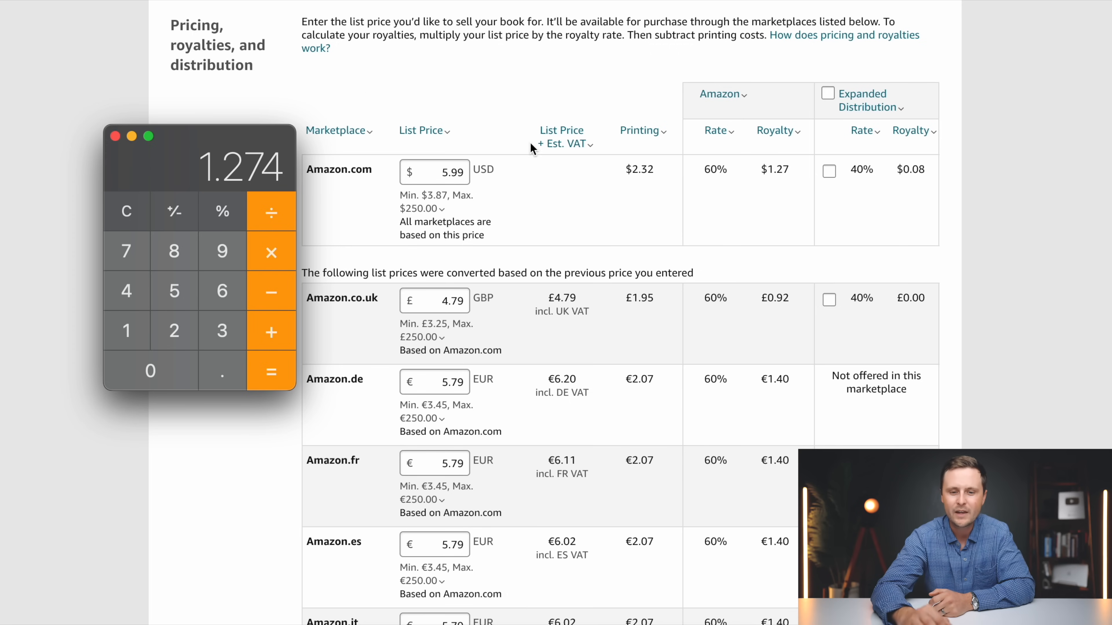
click(577, 88)
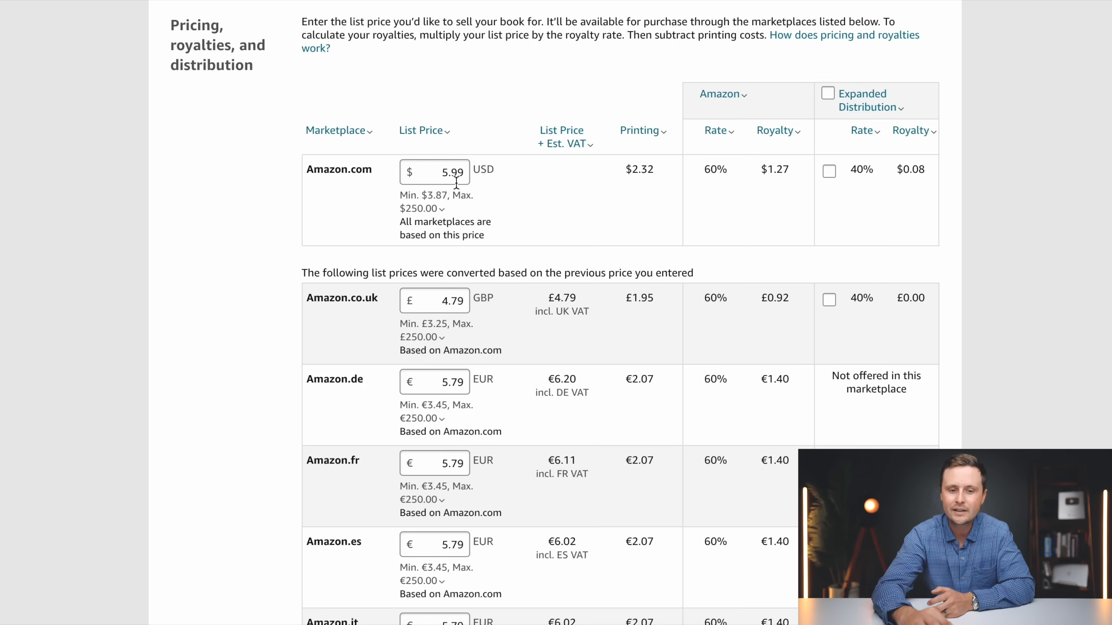
Set the Amazon.com list price to 7.99 USD
click(447, 174)
key(BackSpace)
text(7)
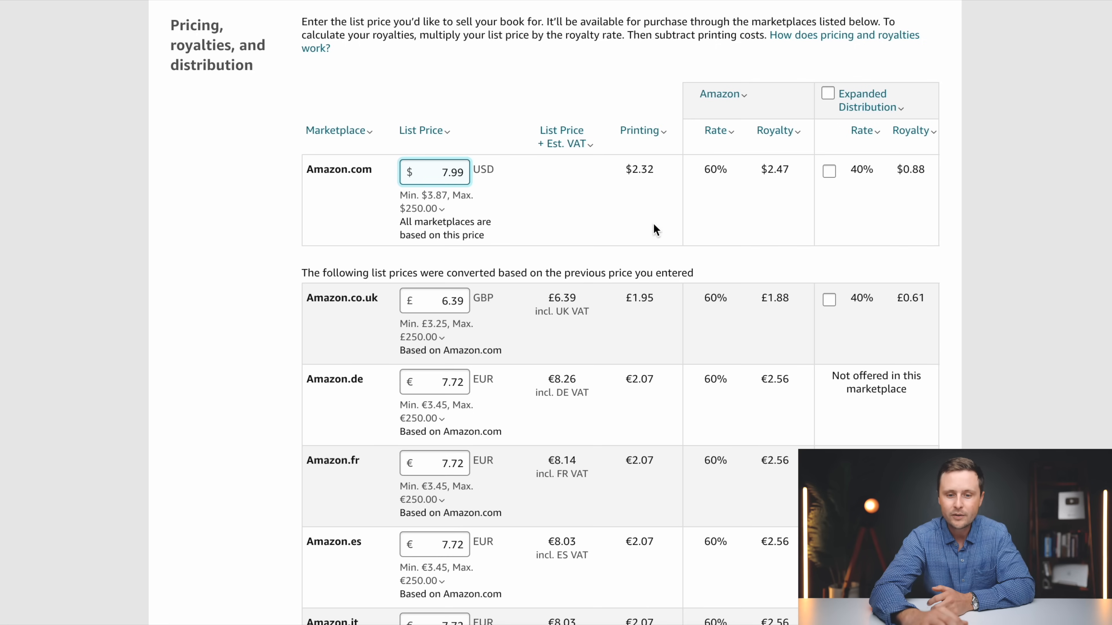
Round up the converted list prices to 6.99 GBP, 7.99 EUR for all euro marketplaces, 33.99 PLN, 88.99 SEK, 1299 JPY, 11.99 CAD and 12.99 AUD
scroll(496, 220, down, 1)
scroll(496, 219, down, 10)
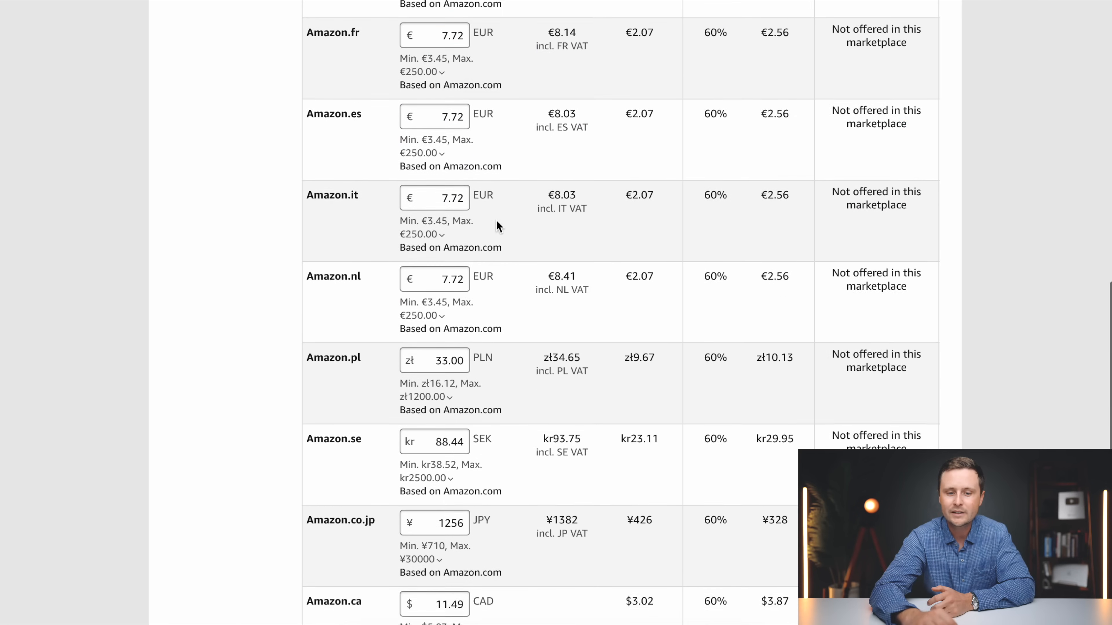
scroll(496, 220, up, 10)
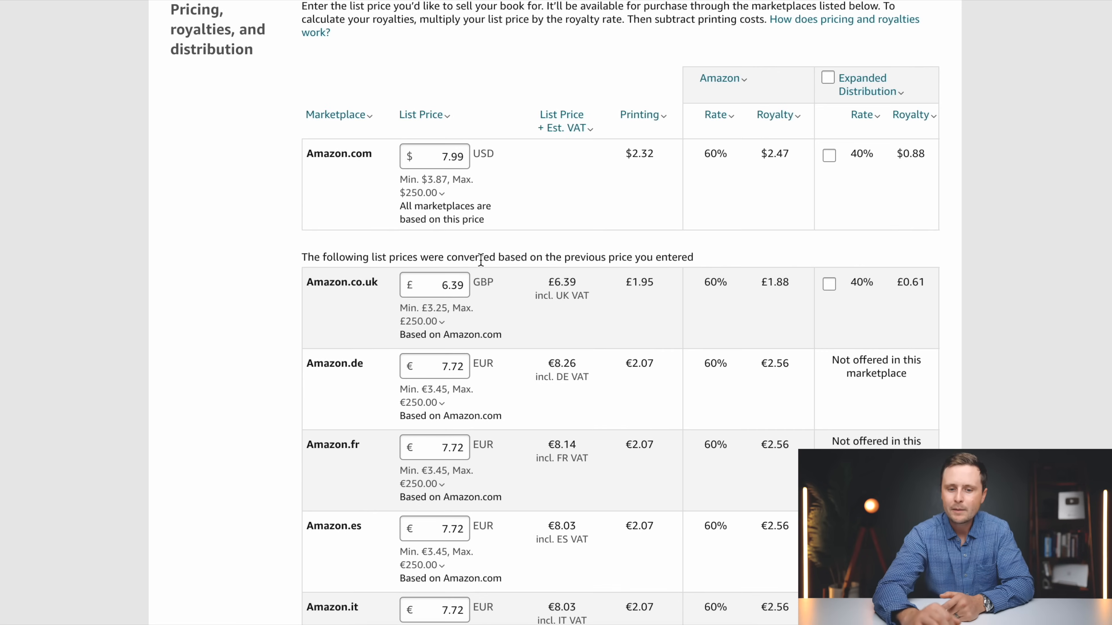
scroll(480, 260, down, 1)
click(438, 246)
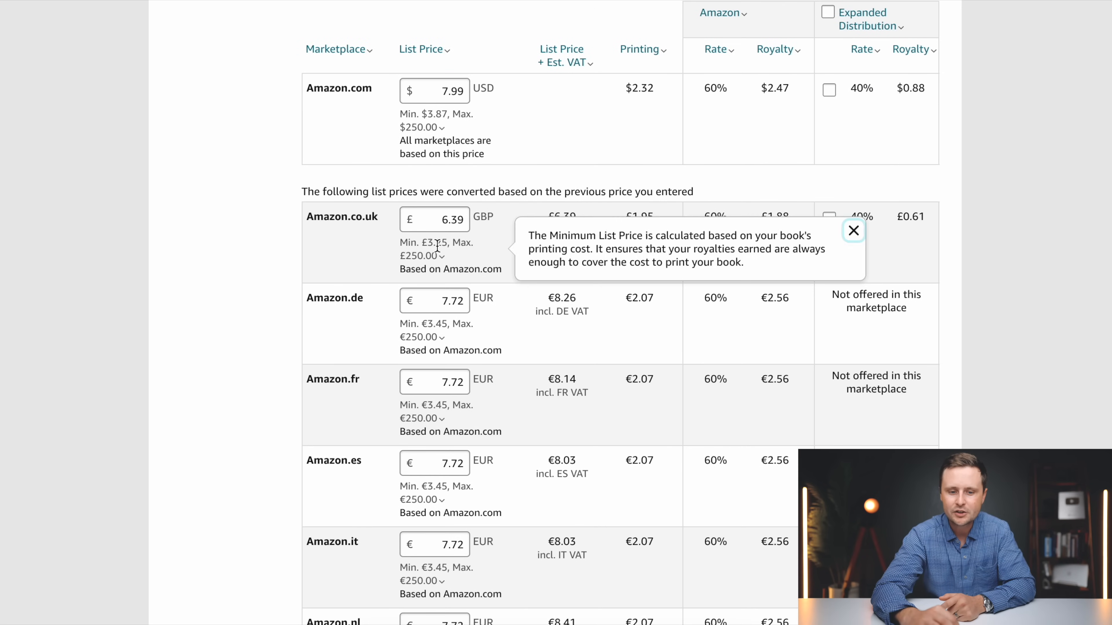
click(458, 222)
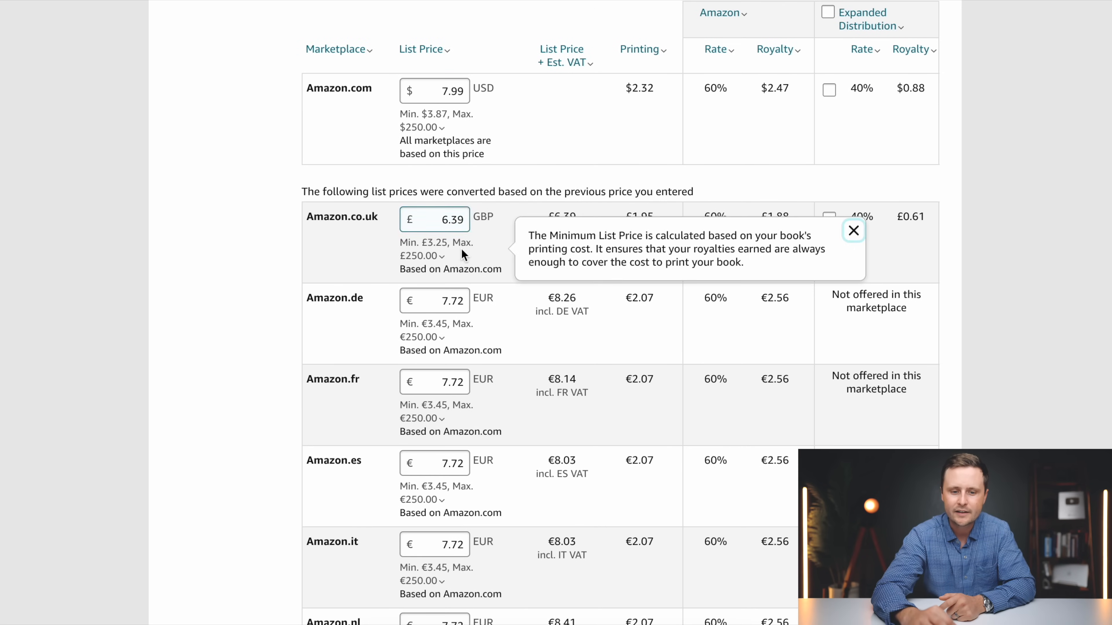
click(458, 222)
text(9)
click(459, 277)
key(BackSpace)
key(BackSpace)
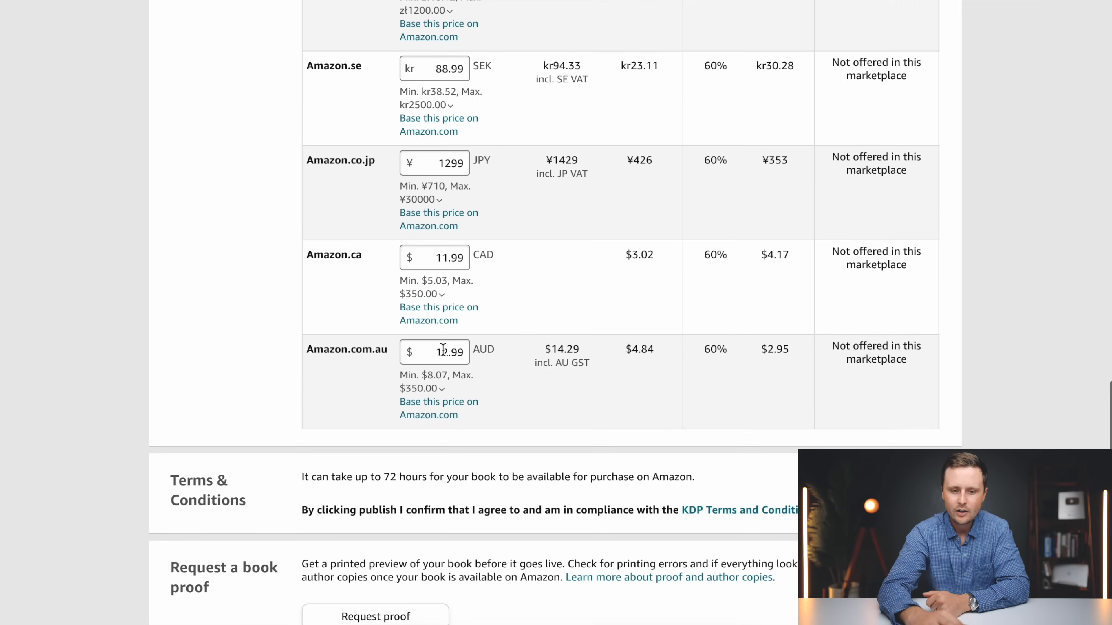
scroll(496, 323, up, 6)
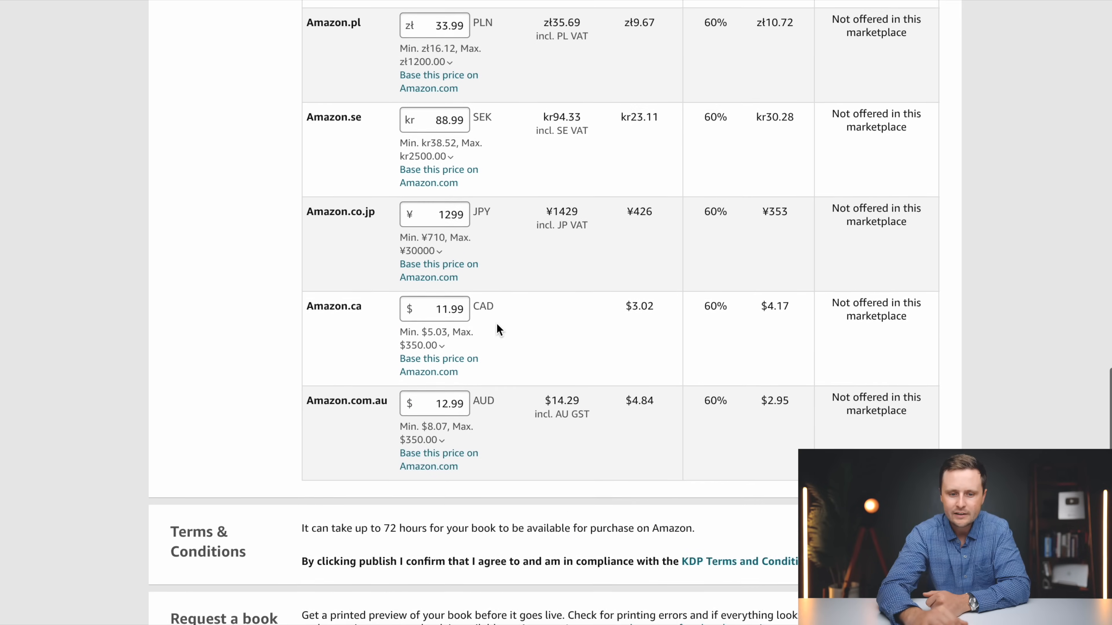
Enable Expanded Distribution for the Amazon.com and Amazon.co.uk marketplaces
scroll(468, 254, up, 15)
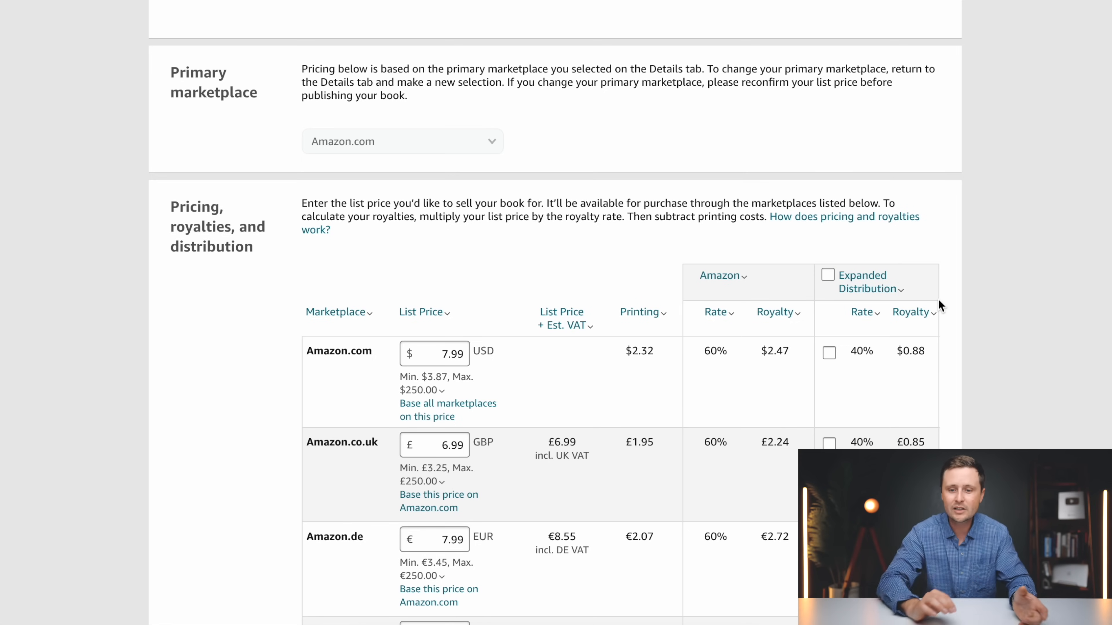
scroll(940, 305, down, 3)
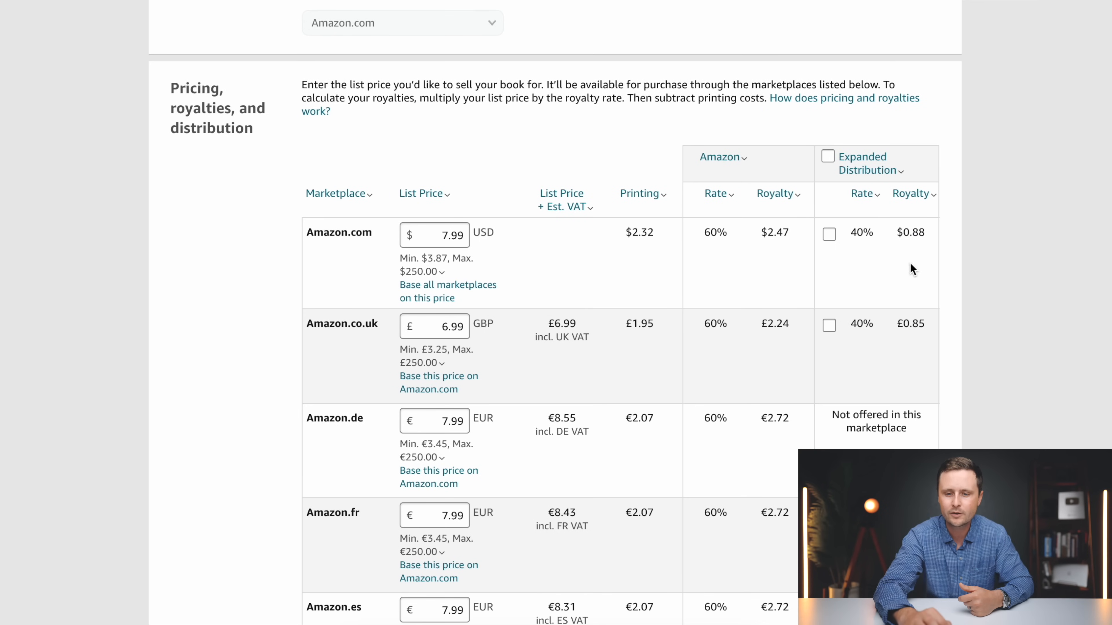
click(828, 235)
click(828, 326)
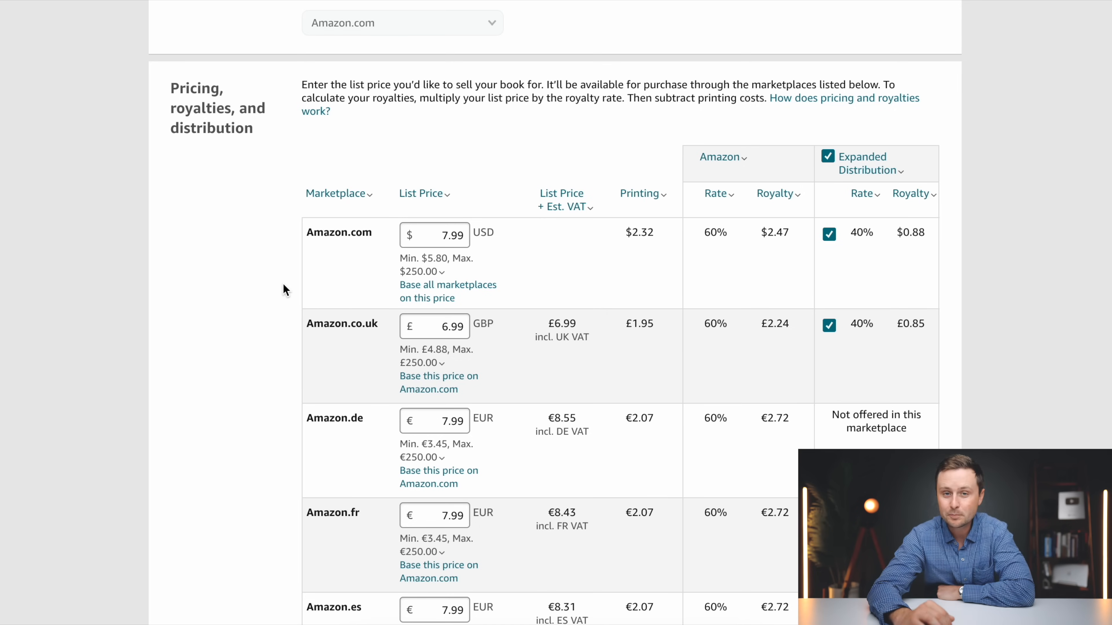
Review the remaining marketplace list prices, the terms and conditions, and the book proof and publishing options
scroll(283, 284, down, 4)
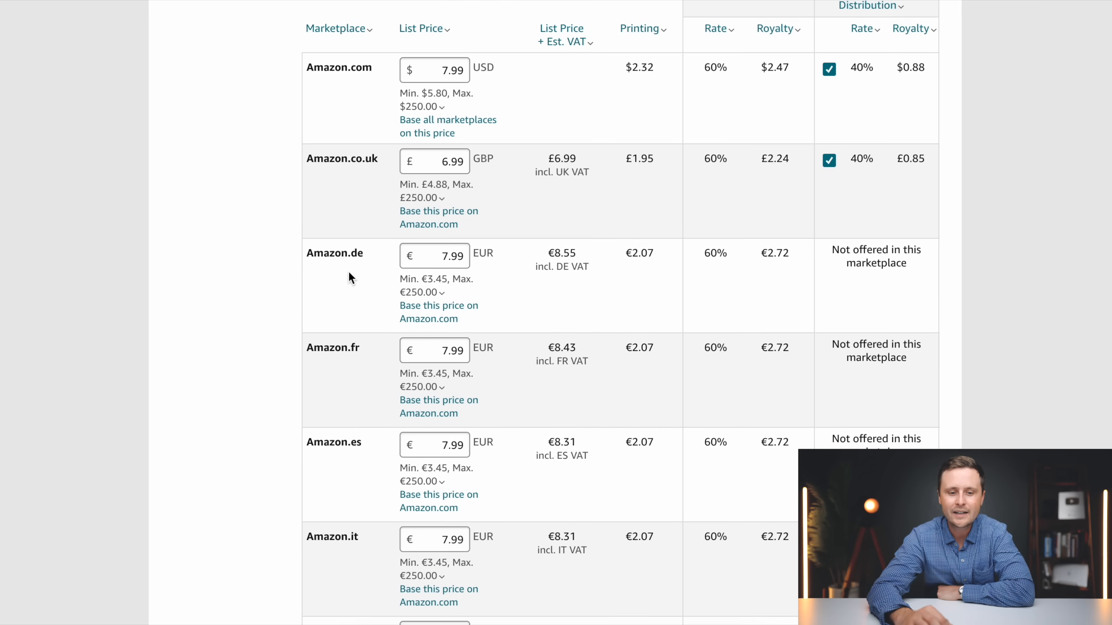
scroll(371, 263, down, 14)
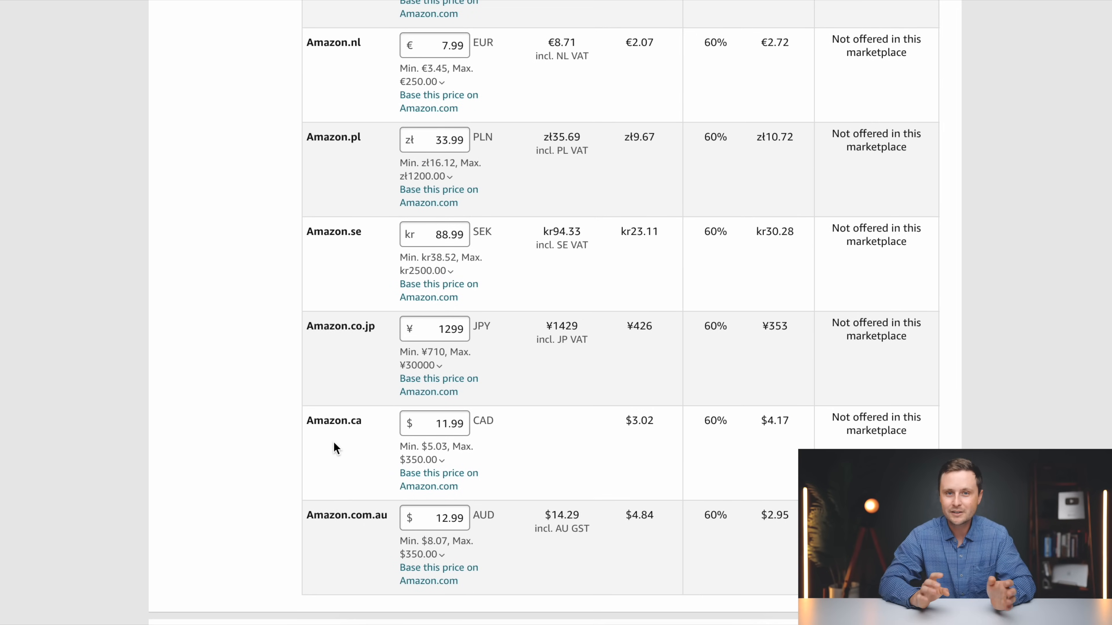
scroll(334, 442, down, 10)
scroll(434, 450, down, 1)
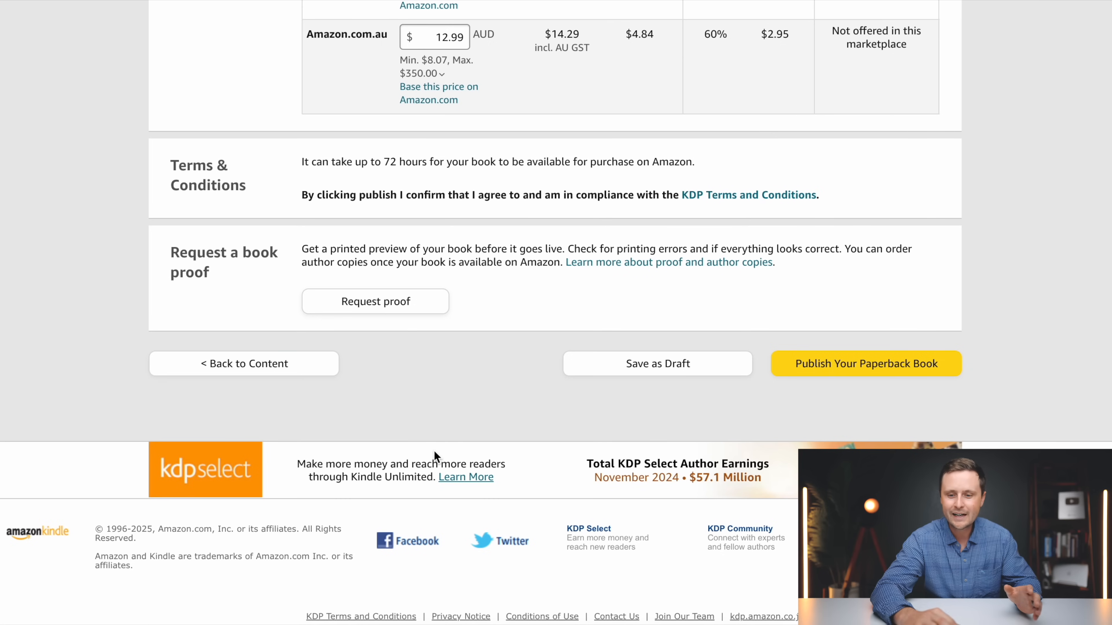
scroll(1055, 396, down, 1)
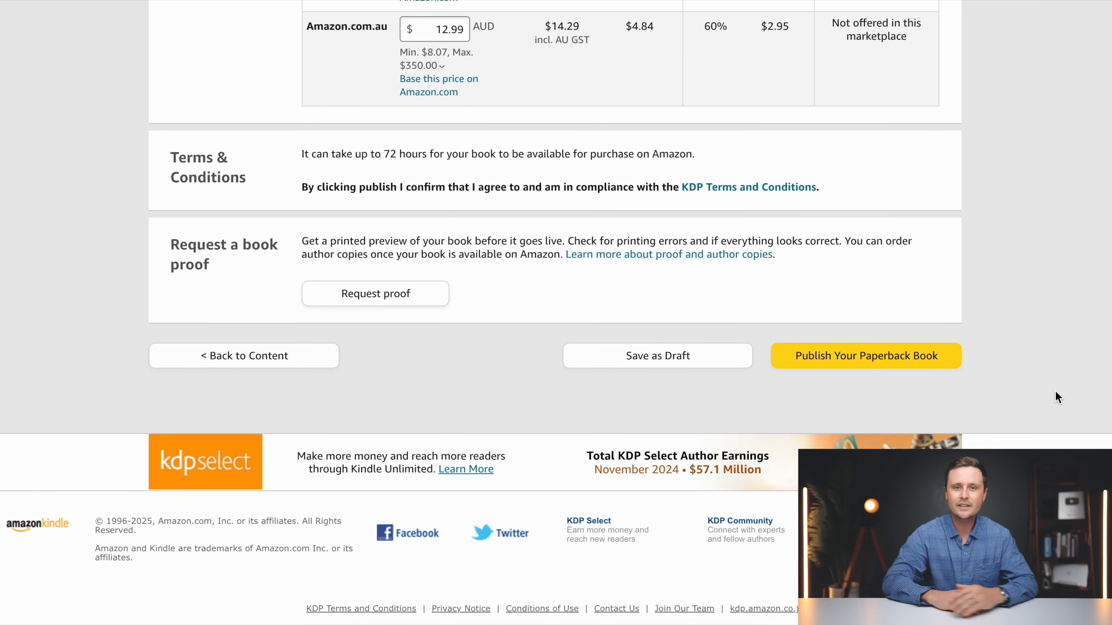